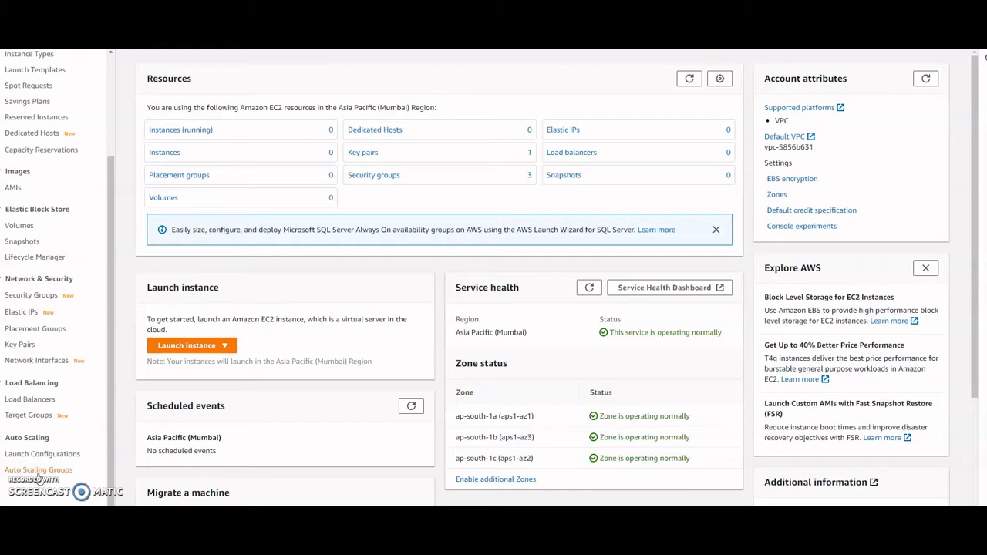
pyautogui.click(45, 458)
pyautogui.click(49, 469)
pyautogui.click(44, 458)
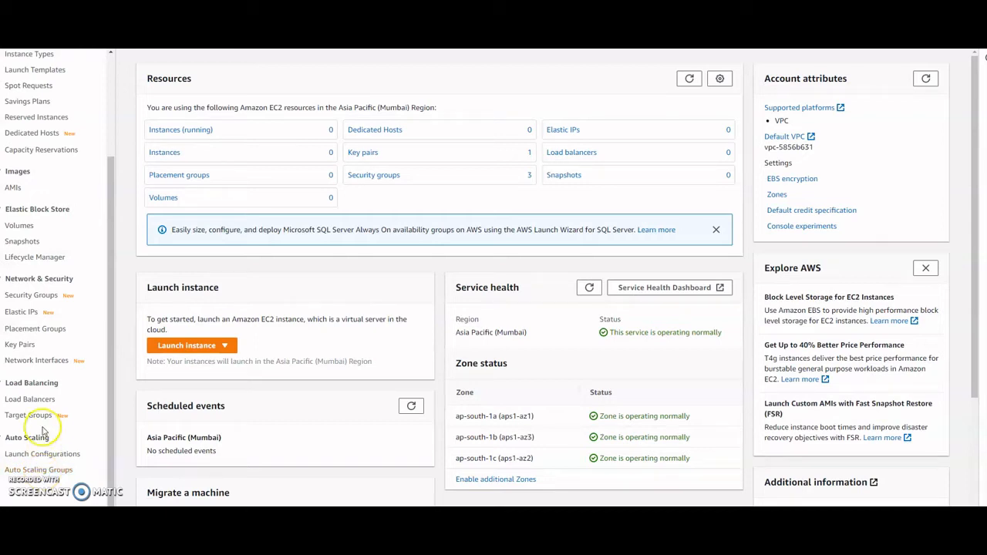
pyautogui.click(34, 470)
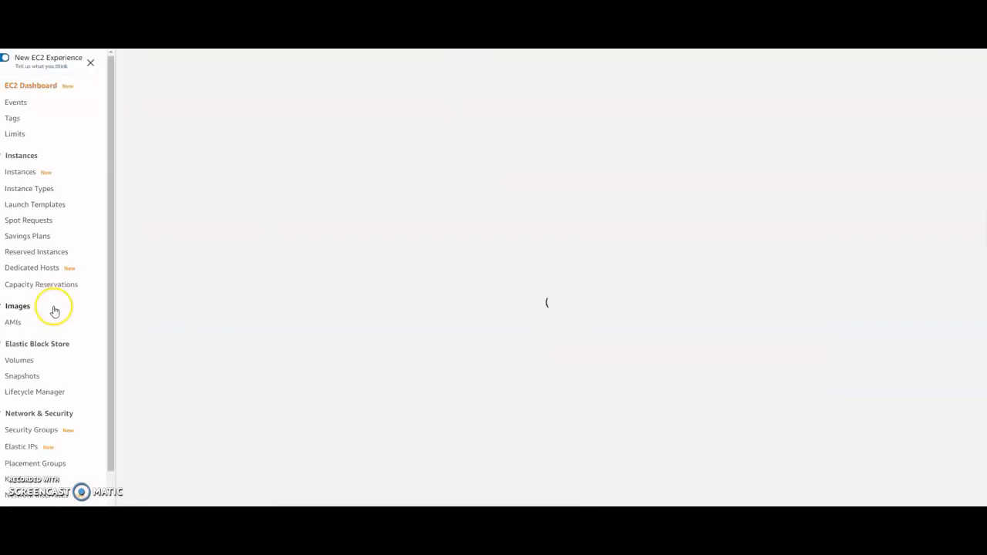
# - Open the list of EC2 load balancers
pyautogui.scroll(-1, 45, 368)
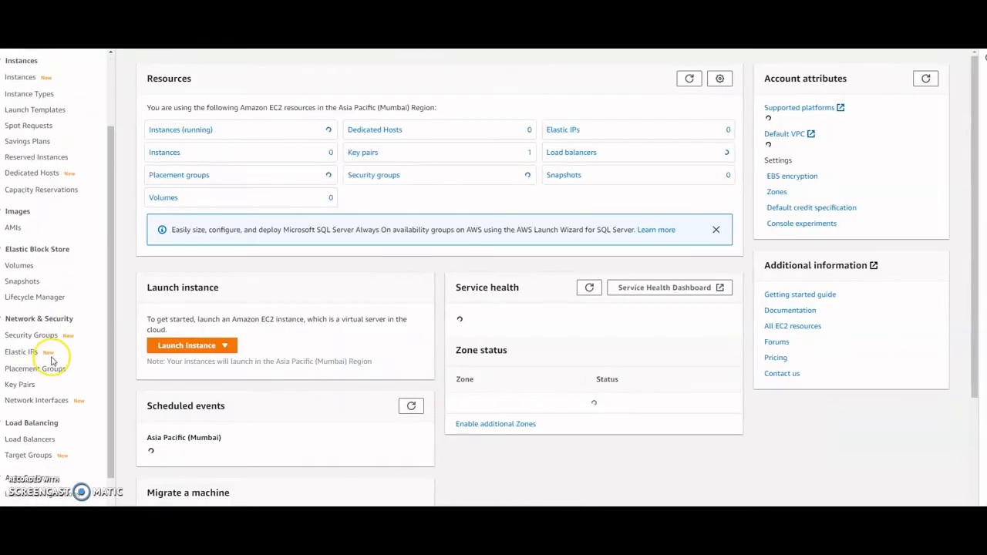
pyautogui.scroll(-1, 58, 356)
pyautogui.click(37, 400)
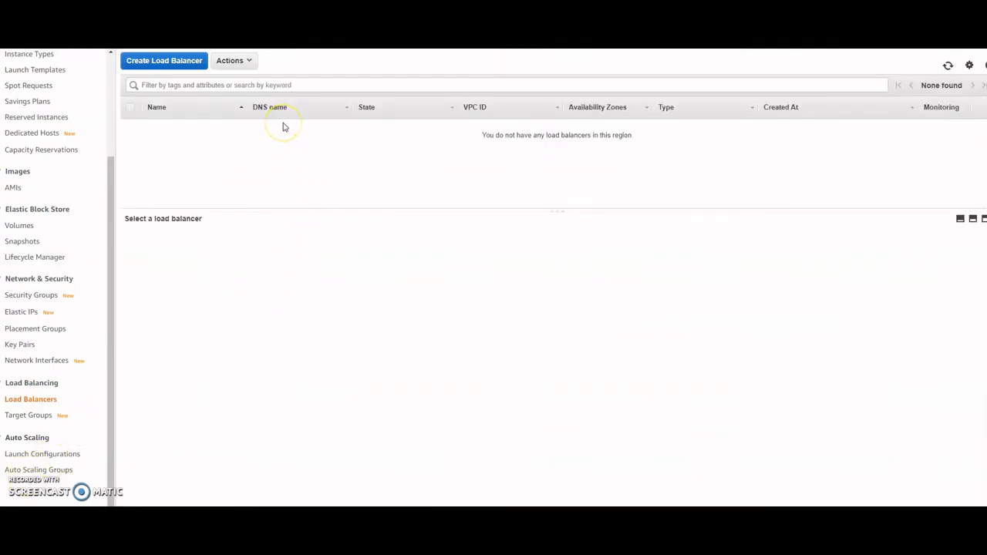
# - Copy the Classic Load Balancer title and start creating a load balancer of that type
pyautogui.click(143, 62)
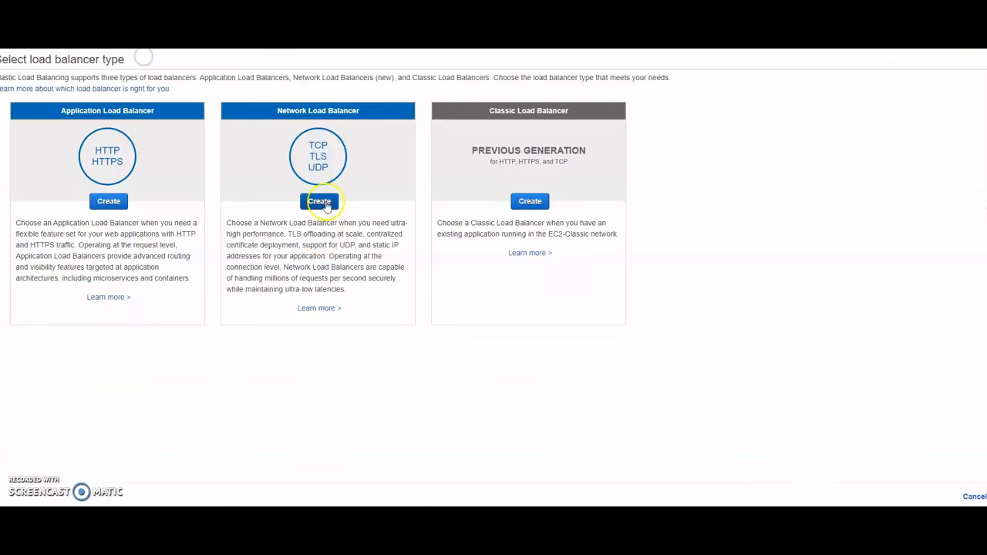
pyautogui.moveTo(489, 110); pyautogui.dragTo(569, 112)
pyautogui.hotkey('ctrl', 'c')
pyautogui.click(530, 200)
# - Name the load balancer Classic-LB, keeping the default VPC and the HTTP port 80 listener
pyautogui.click(158, 147)
pyautogui.hotkey('ctrl', 'v')
pyautogui.click(162, 148)
pyautogui.press('BackSpace')
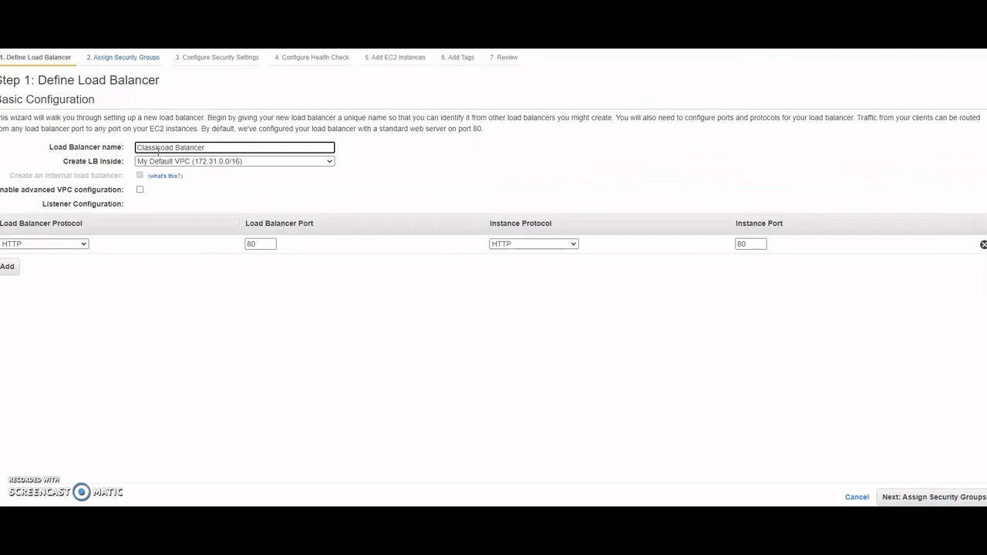
pyautogui.press('Delete')
pyautogui.press('Delete')
pyautogui.press('Delete')
pyautogui.press('Delete')
pyautogui.press('Delete')
pyautogui.press('Delete')
pyautogui.press('Delete')
pyautogui.press('Delete')
pyautogui.press('Delete')
pyautogui.press('Delete')
pyautogui.press('Delete')
pyautogui.press('Delete')
pyautogui.press('Delete')
pyautogui.click(108, 285)
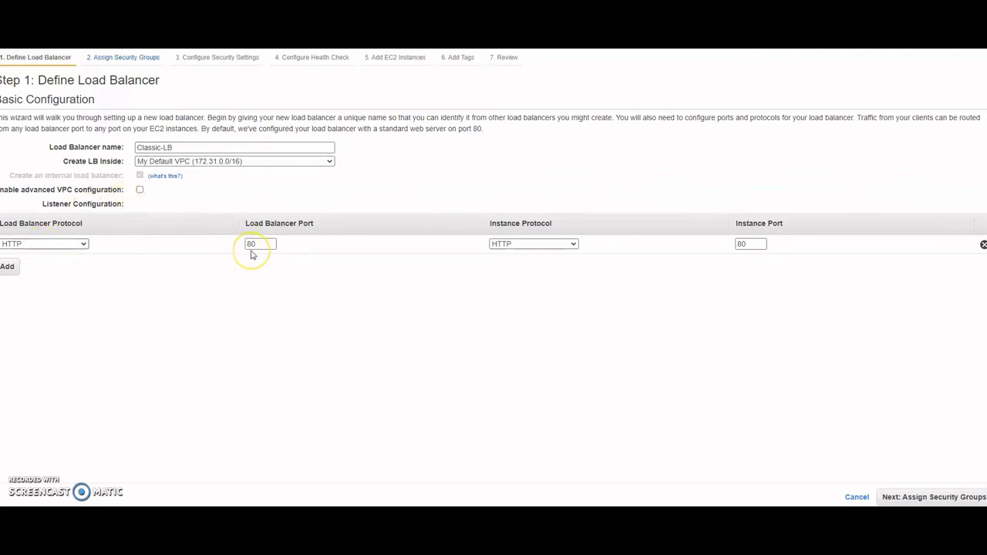
# - Assign a new security group to the load balancer, keeping its default name and TCP port 80 rule
pyautogui.click(939, 498)
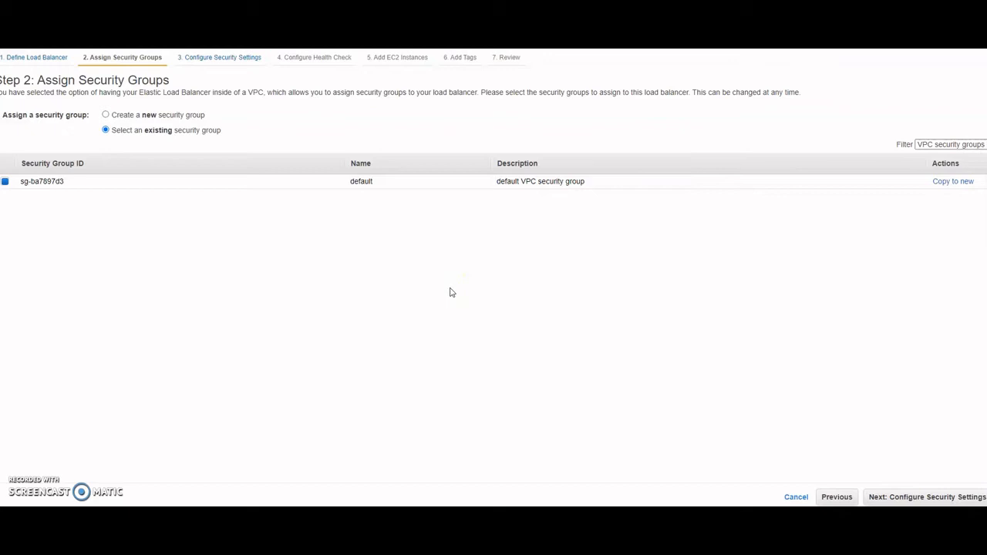
pyautogui.click(105, 116)
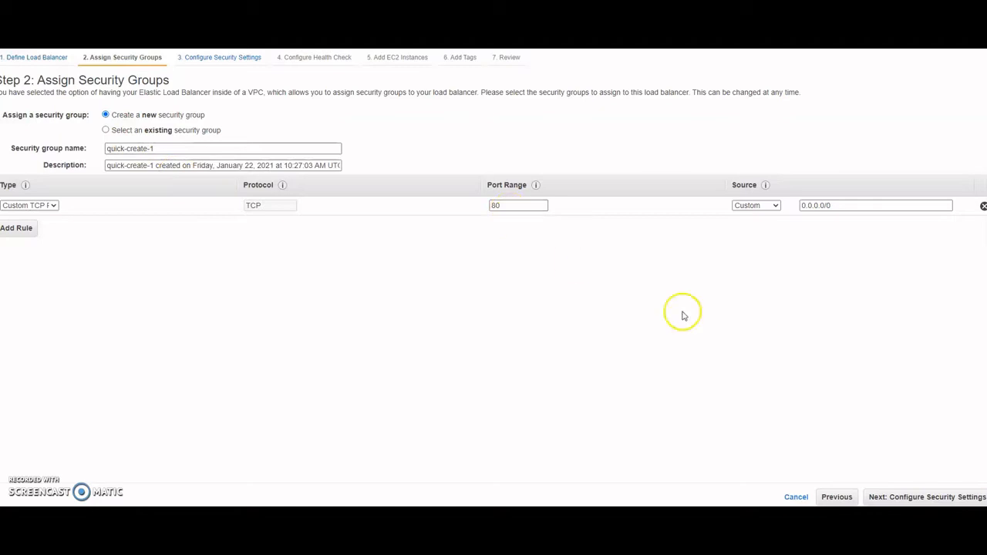
pyautogui.click(925, 500)
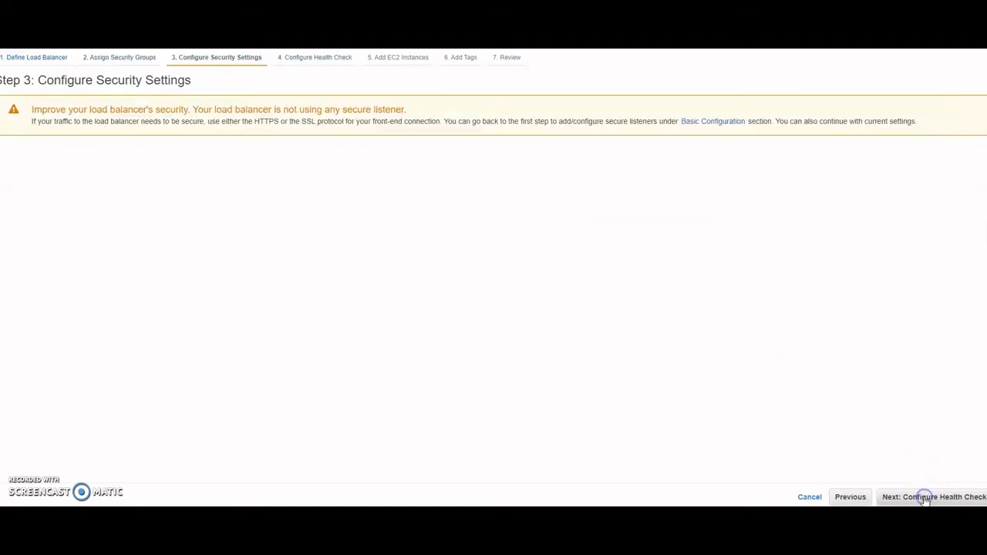
# - Create the load balancer with the default health check and no instances or tags, and return to the load balancer list
pyautogui.click(926, 500)
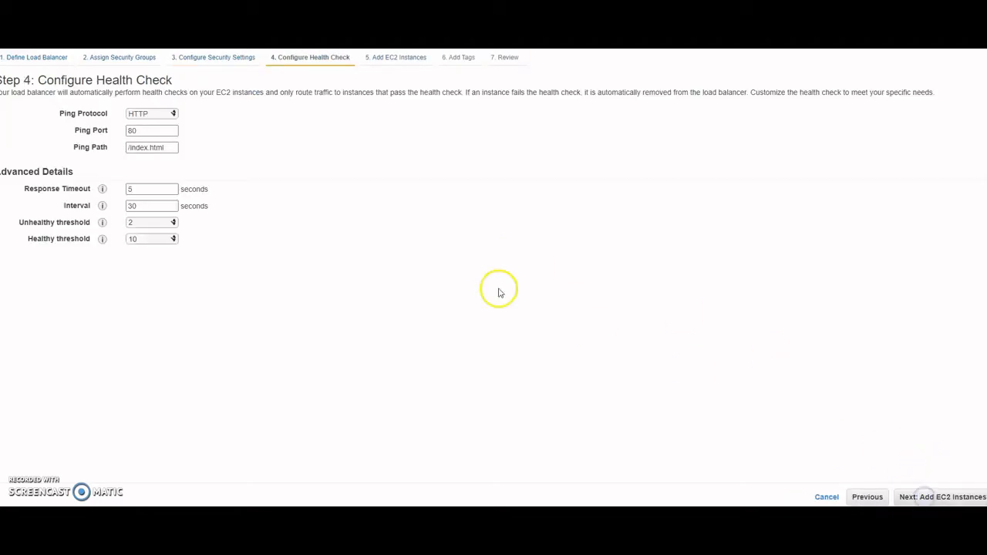
pyautogui.click(925, 497)
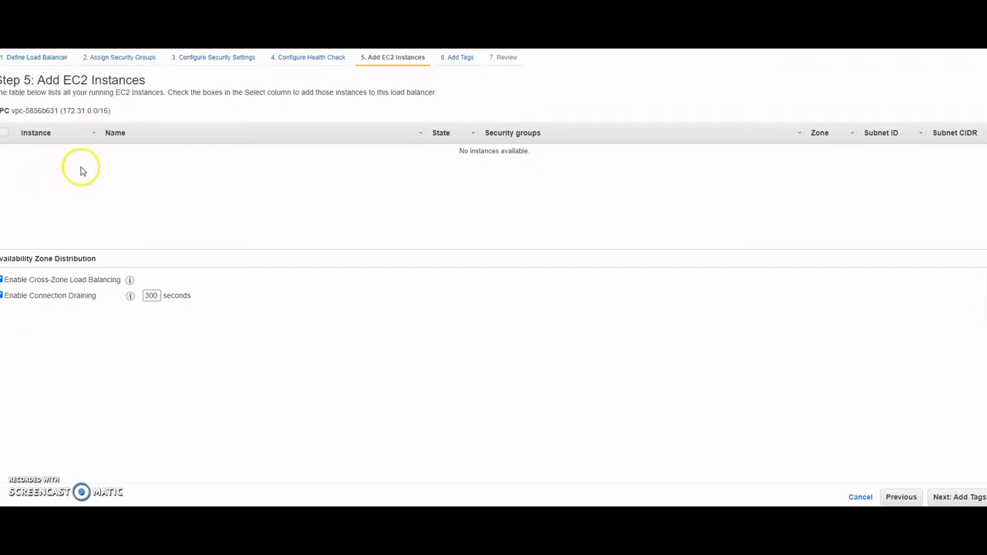
pyautogui.click(953, 497)
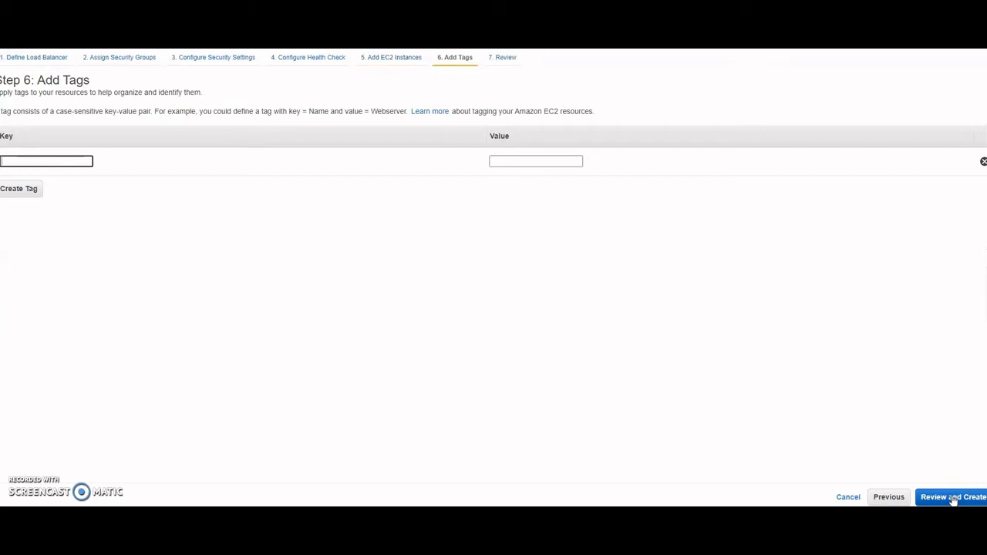
pyautogui.click(954, 497)
pyautogui.click(970, 497)
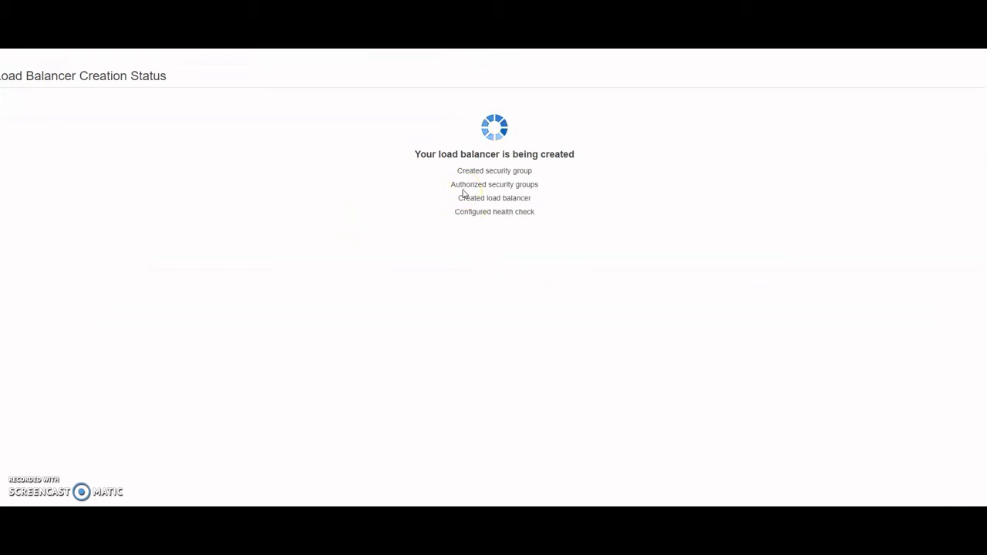
pyautogui.click(974, 182)
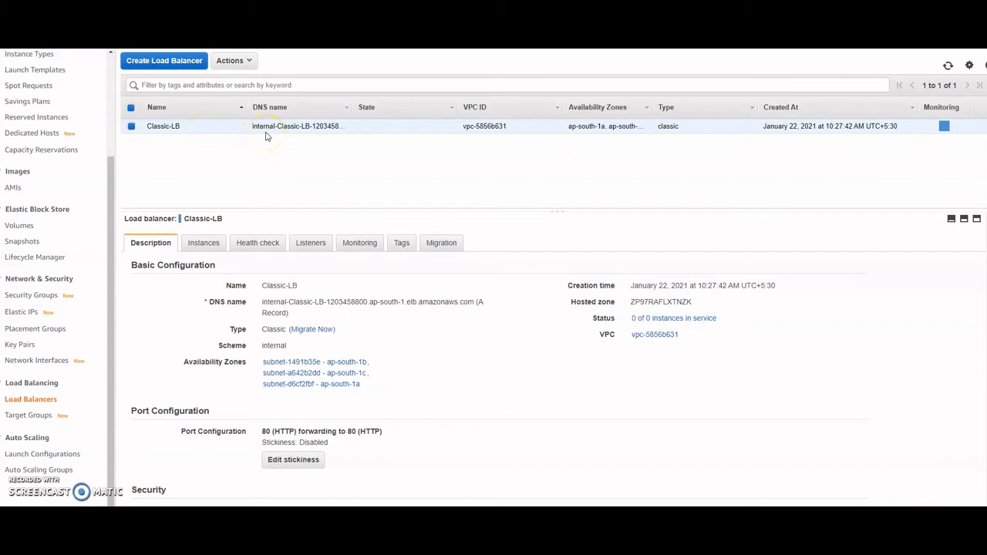
# - Delete the Classic-LB load balancer that was created in the default VPC
pyautogui.click(248, 65)
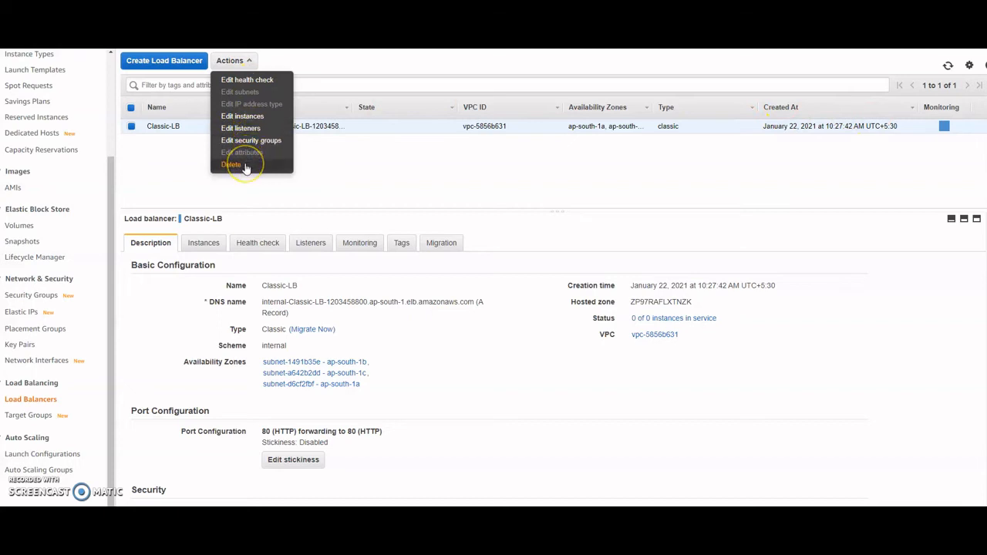
pyautogui.click(346, 209)
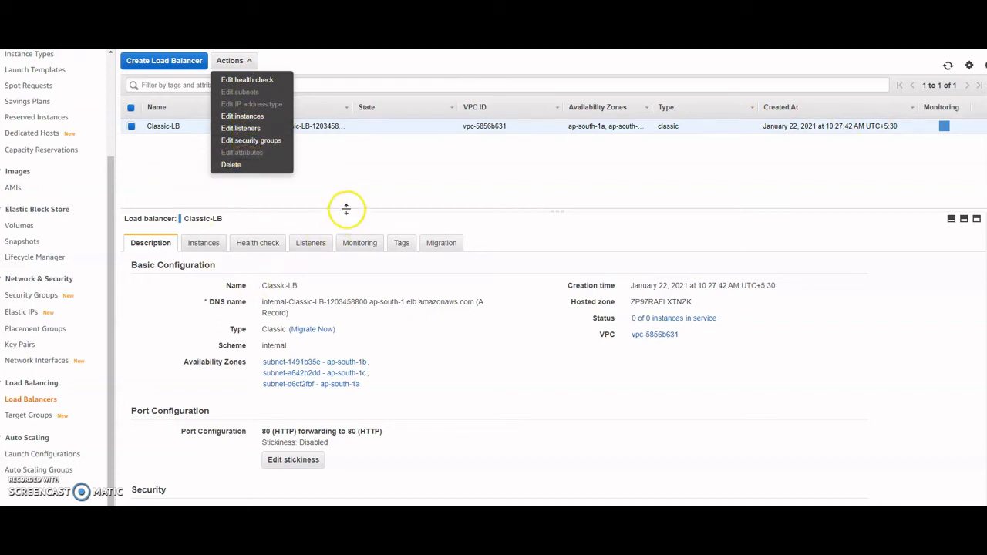
pyautogui.scroll(-4, 324, 269)
pyautogui.scroll(4, 345, 301)
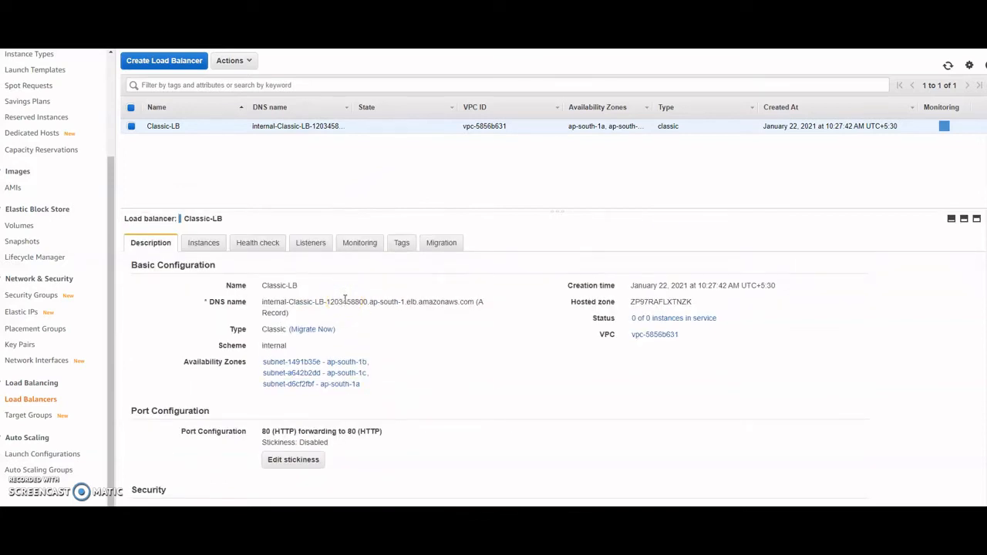
pyautogui.click(248, 61)
pyautogui.click(245, 163)
pyautogui.click(630, 319)
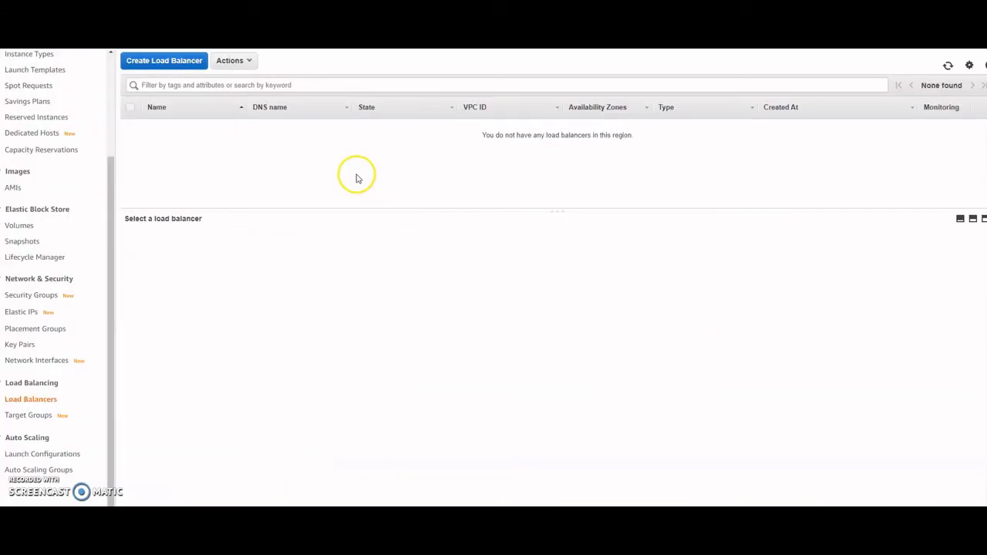
# - Start another Classic Load Balancer and name it Classic-LB
pyautogui.click(165, 61)
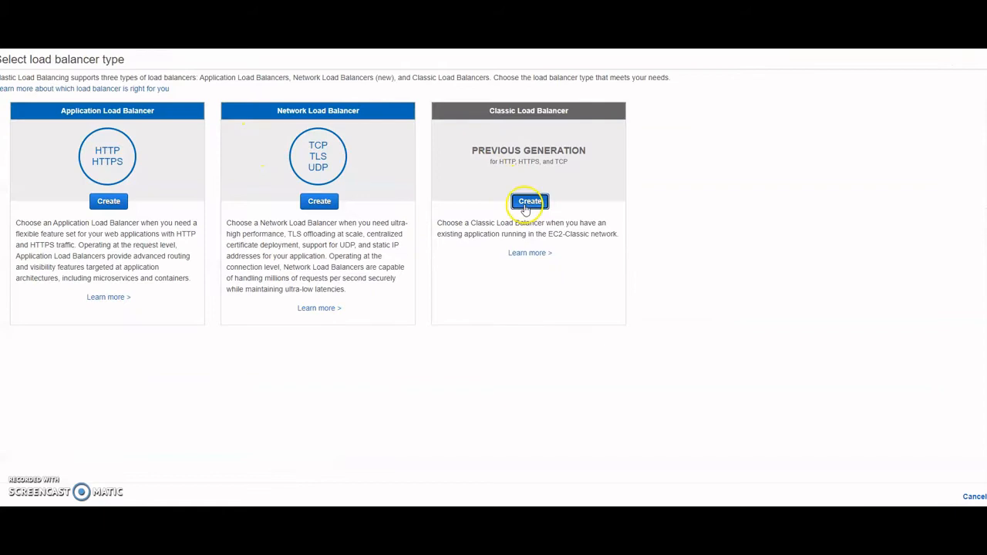
pyautogui.click(529, 322)
pyautogui.click(165, 146)
pyautogui.hotkey('ctrl', 'v')
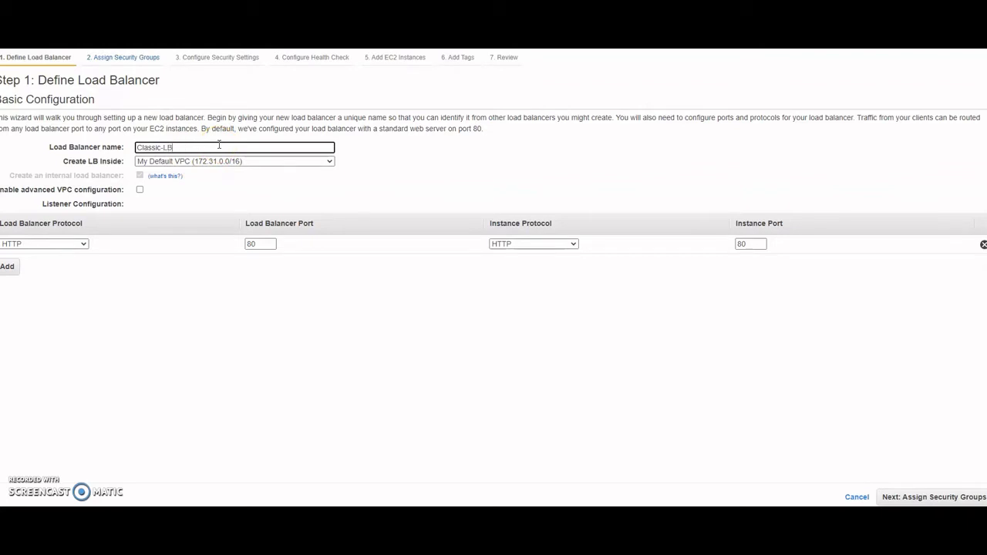
# - Place the load balancer inside rk-vpc-1 and add the subnets rk-vpc1-subnet-1 and rk-vpc1-subnet-2
pyautogui.click(239, 161)
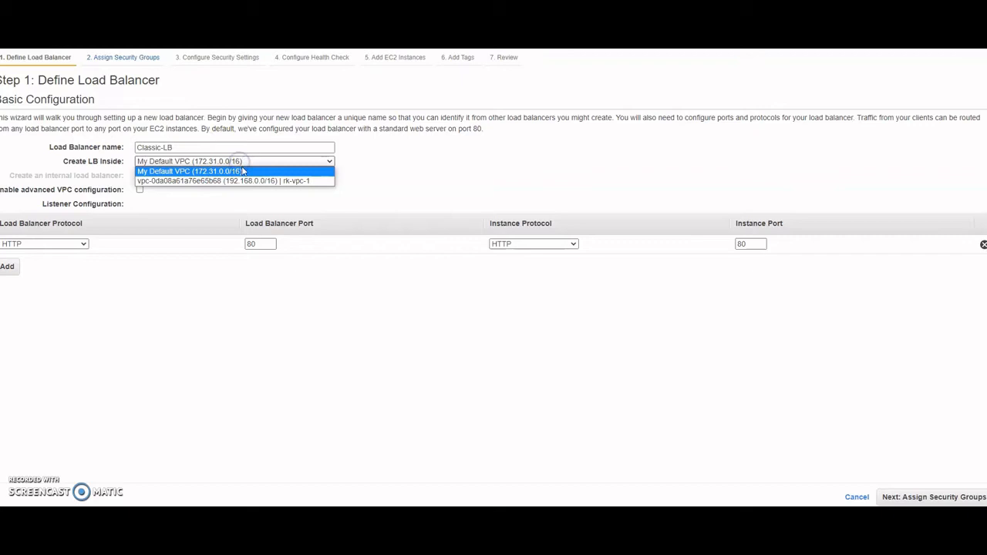
pyautogui.click(246, 181)
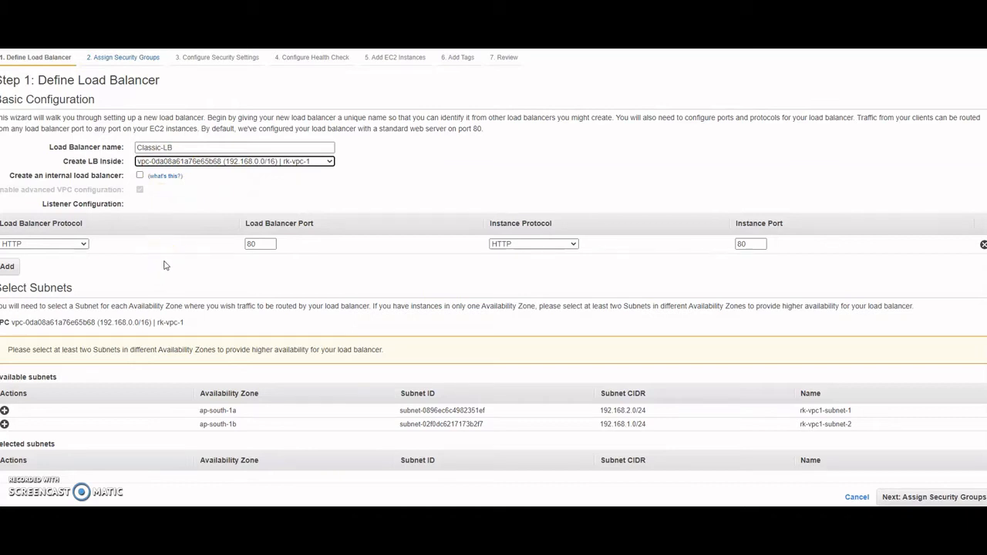
pyautogui.click(5, 411)
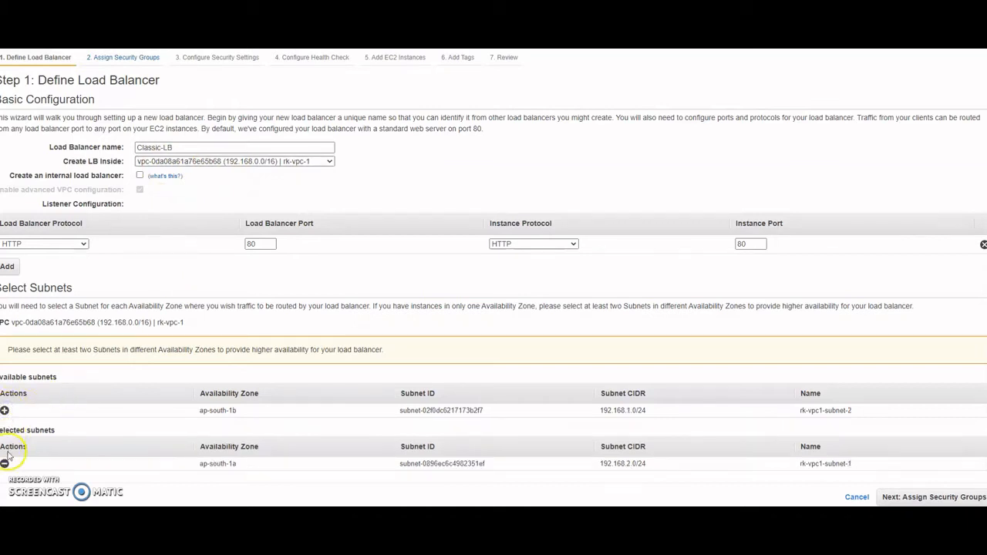
pyautogui.click(5, 410)
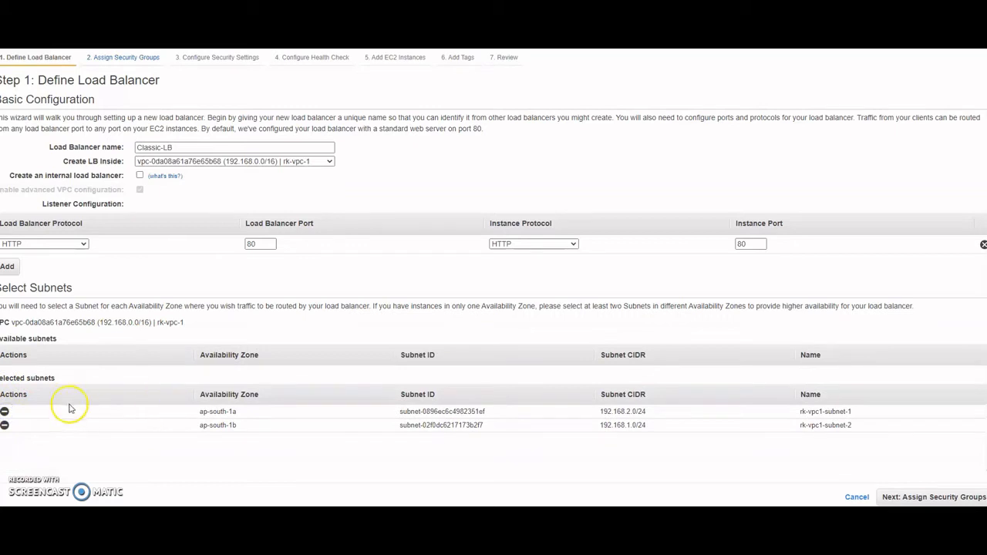
# - Assign the existing SG-web-ser security group to the load balancer instead of the default group
pyautogui.click(933, 497)
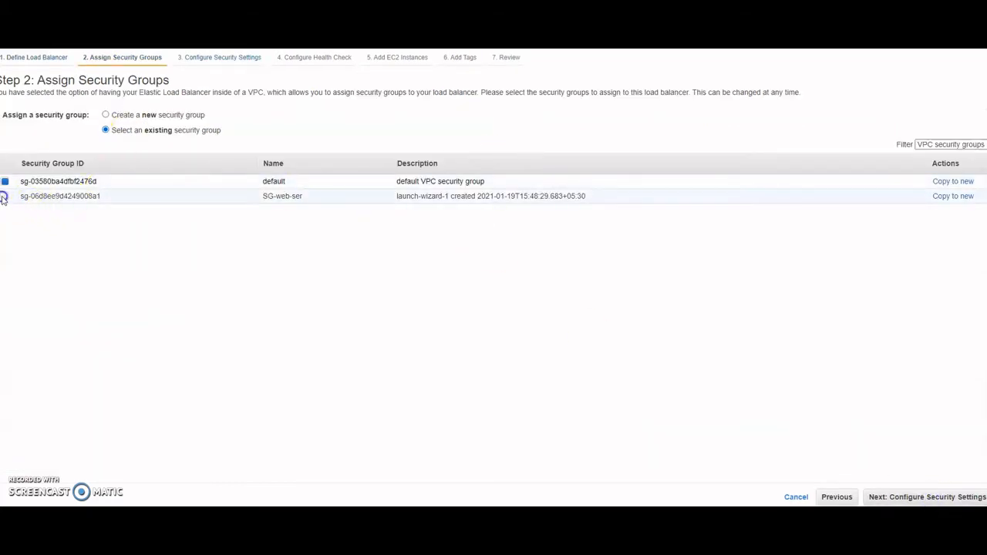
pyautogui.click(5, 196)
pyautogui.click(5, 181)
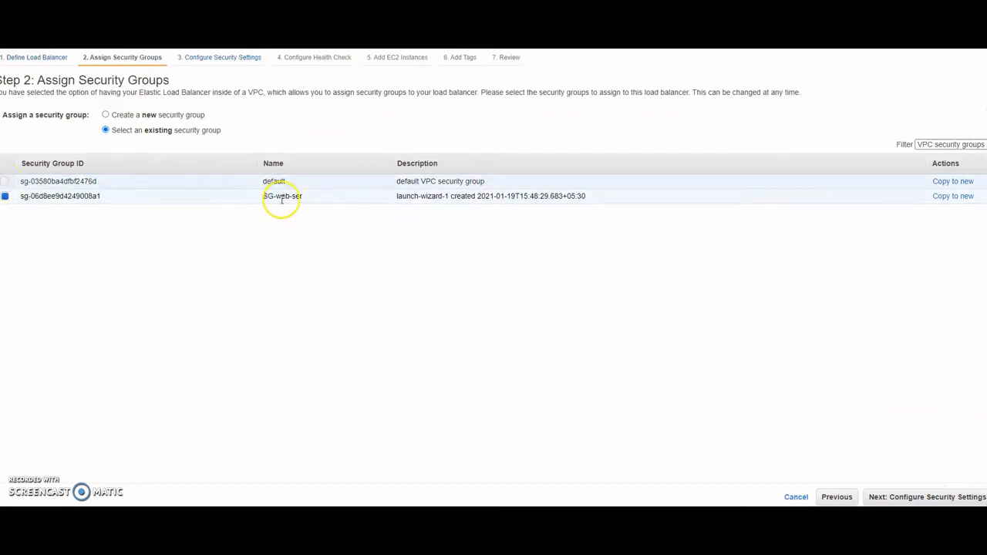
pyautogui.click(920, 498)
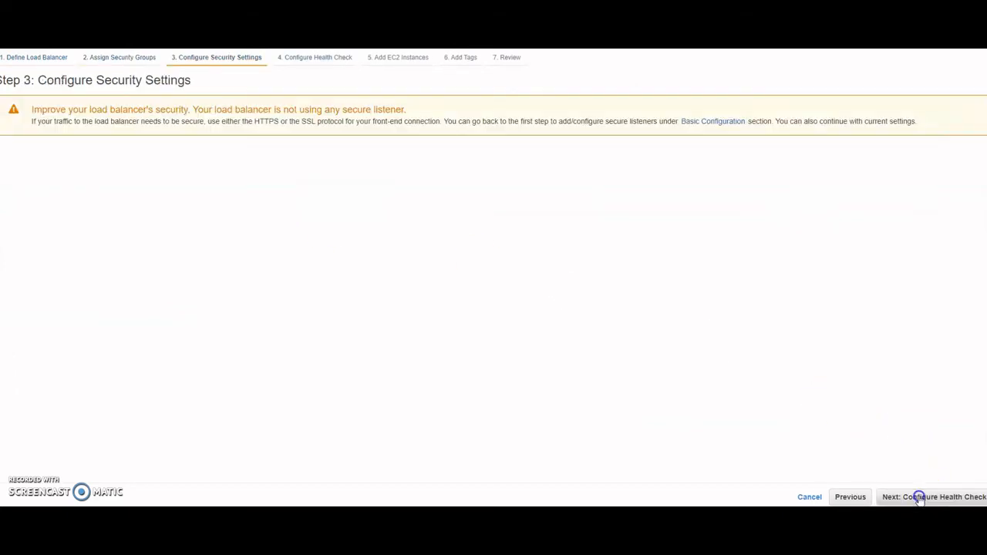
# - Create the internet-facing load balancer with default health check settings, no instances and no tags, and close the creation status
pyautogui.click(920, 498)
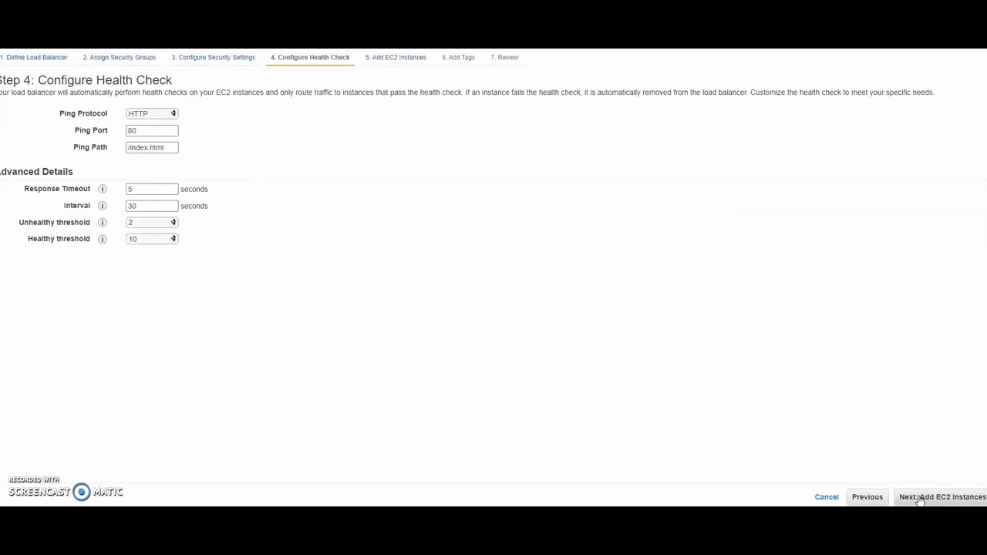
pyautogui.click(920, 498)
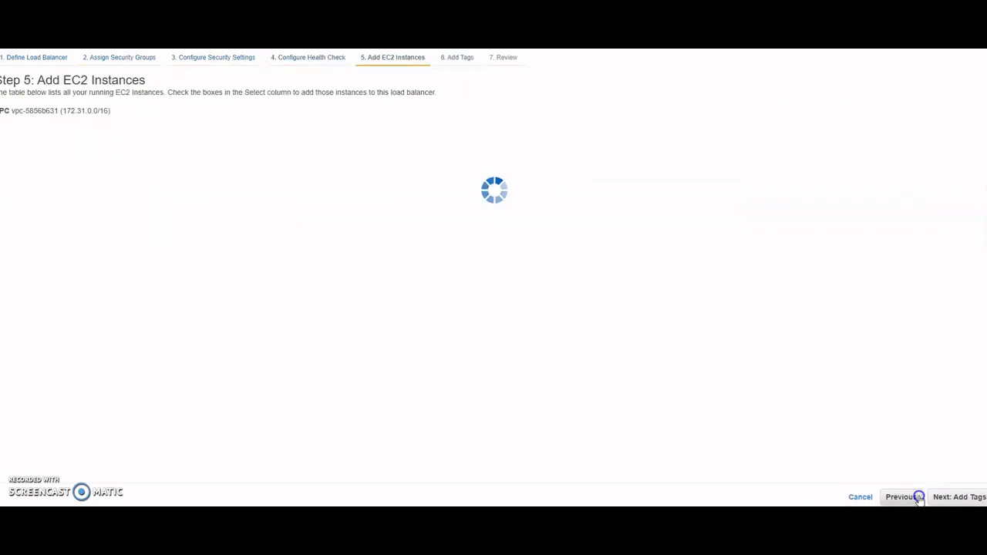
pyautogui.click(968, 498)
pyautogui.click(967, 498)
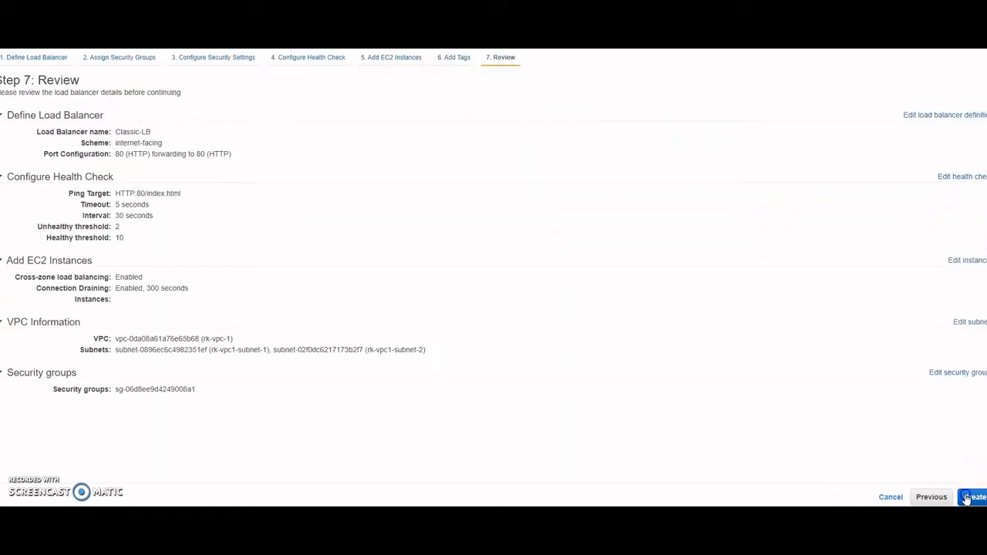
pyautogui.click(974, 498)
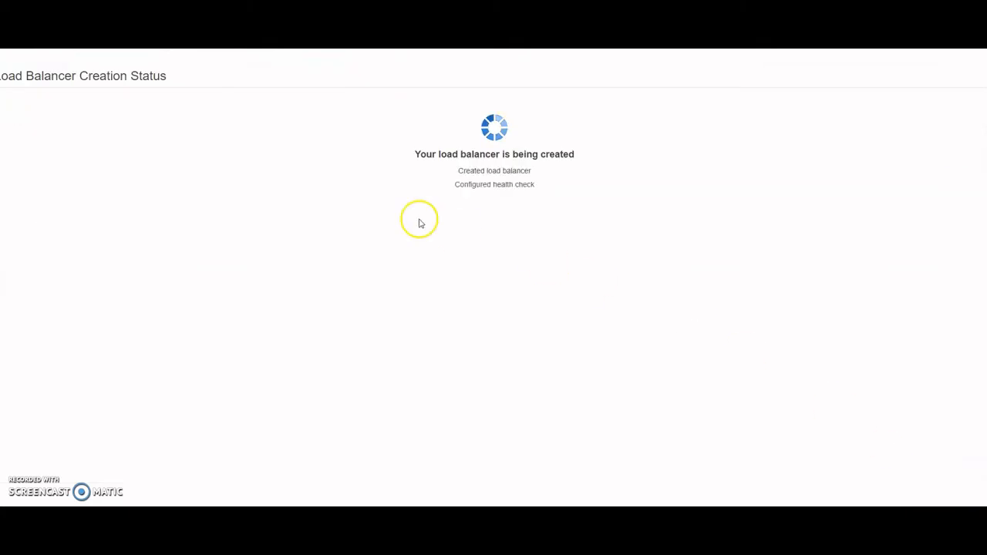
pyautogui.click(974, 182)
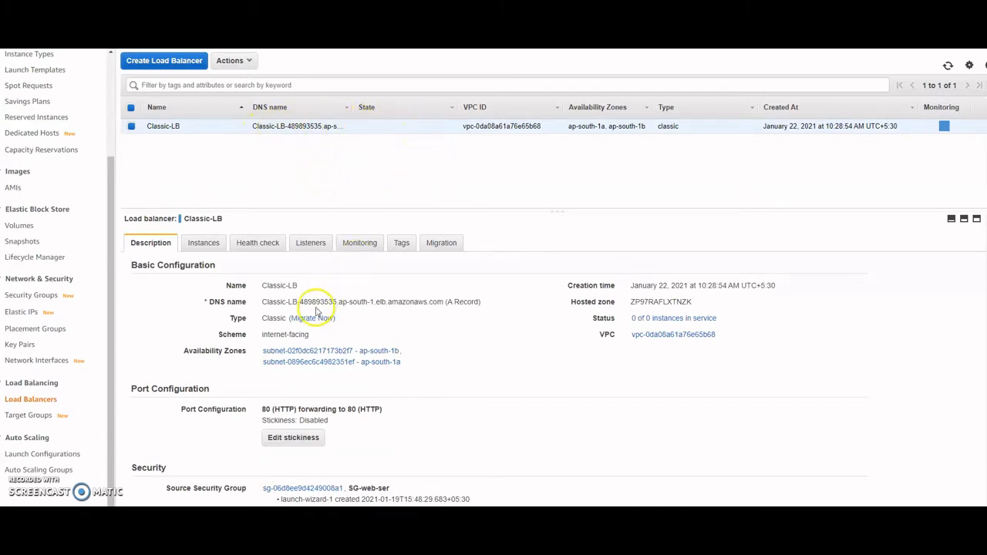
# - Select the full DNS name of Classic-LB and open the Auto Scaling groups page
pyautogui.moveTo(264, 302); pyautogui.dragTo(445, 302)
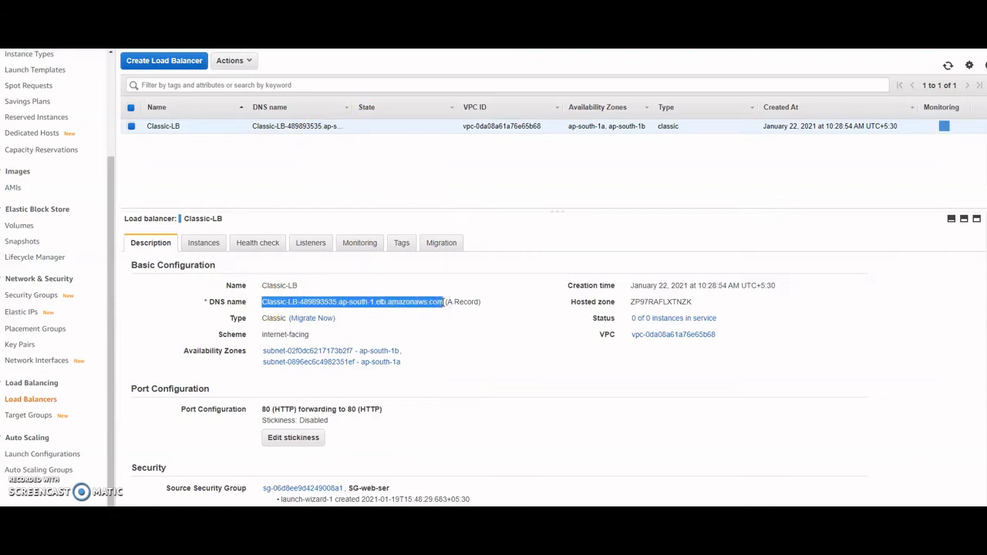
pyautogui.rightClick(432, 303)
pyautogui.click(39, 470)
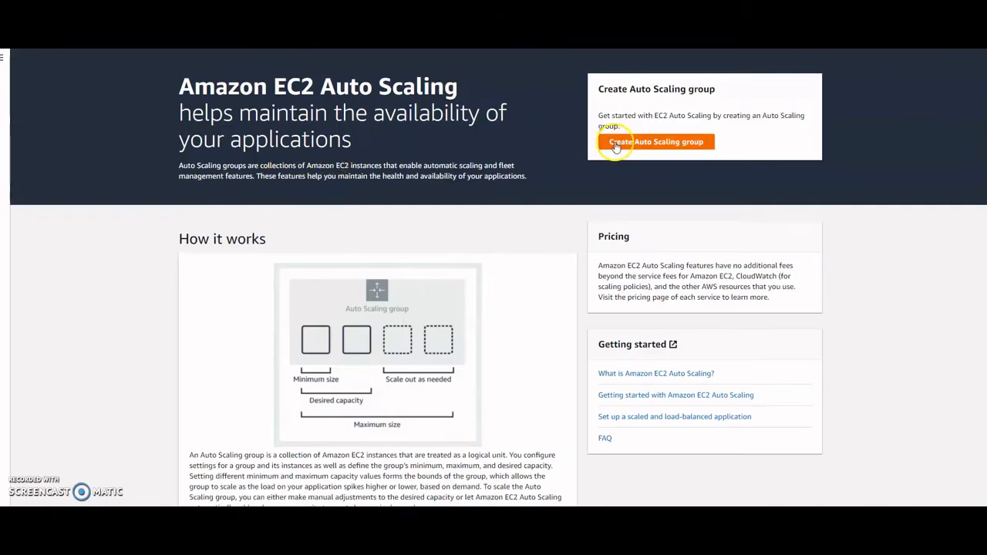
# - Start creating an Auto Scaling group and name it rk-auto-scale-group
pyautogui.click(616, 146)
pyautogui.click(379, 204)
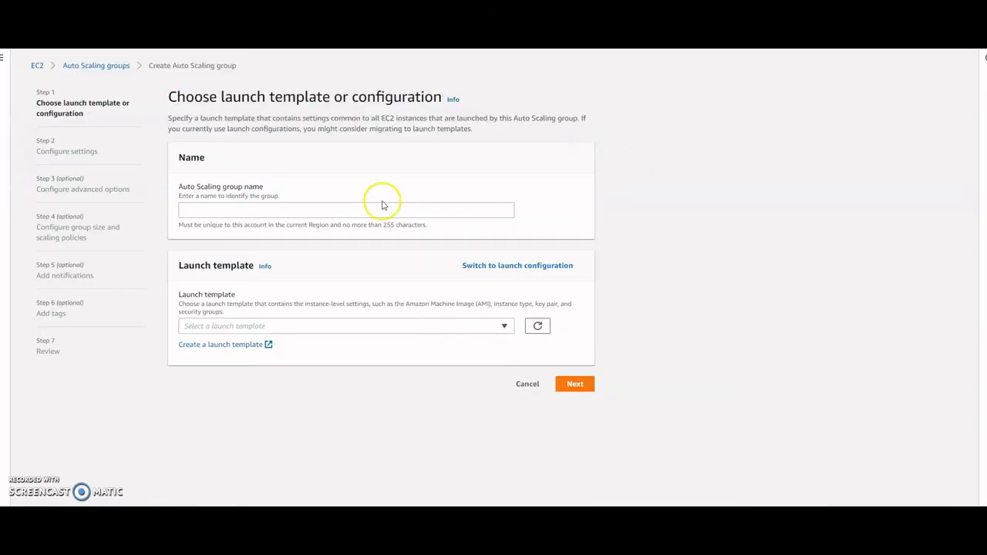
pyautogui.click(190, 209)
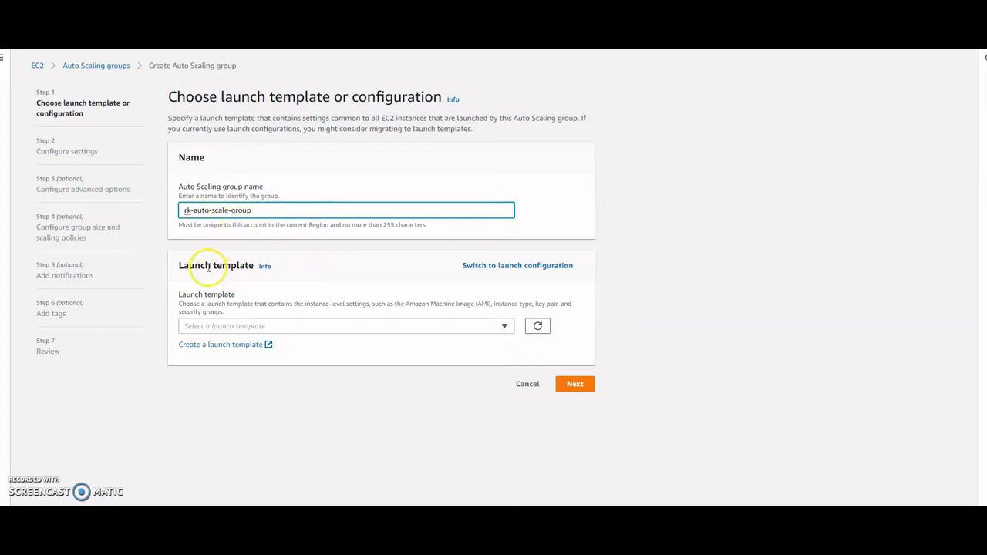
# - Switch from launch template to launch configuration, choose rk-autoscale-launch-conf, review its details and continue to the network settings
pyautogui.click(489, 270)
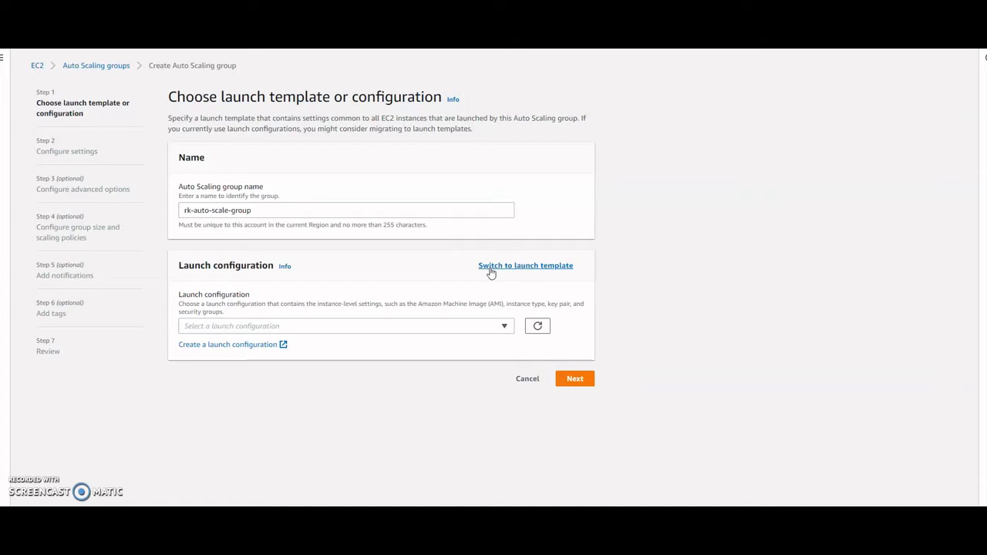
pyautogui.click(505, 327)
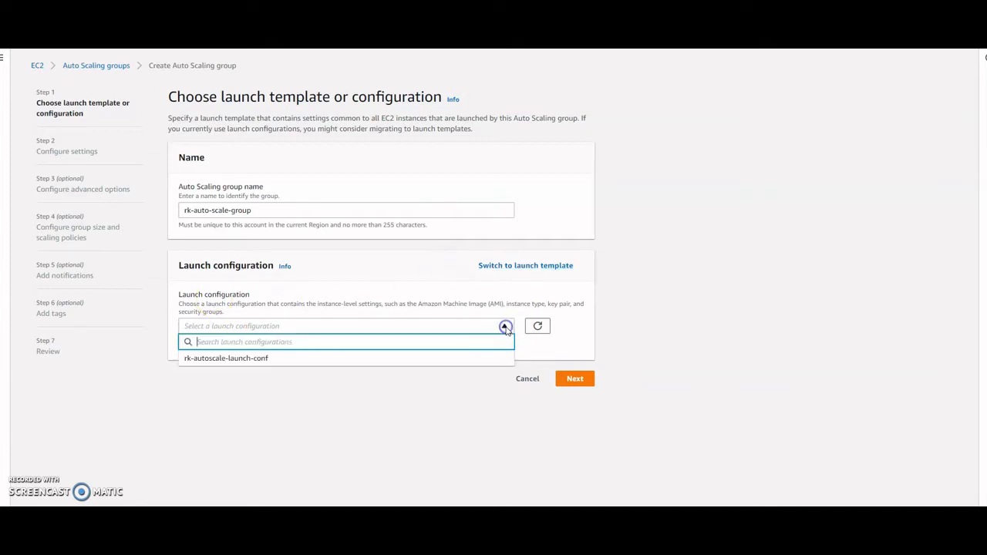
pyautogui.click(234, 358)
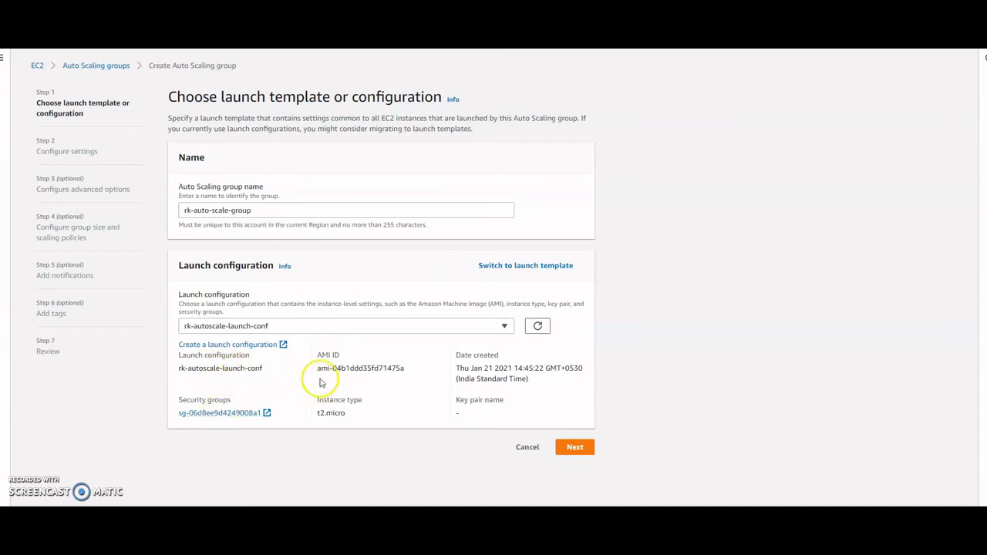
pyautogui.doubleClick(351, 368)
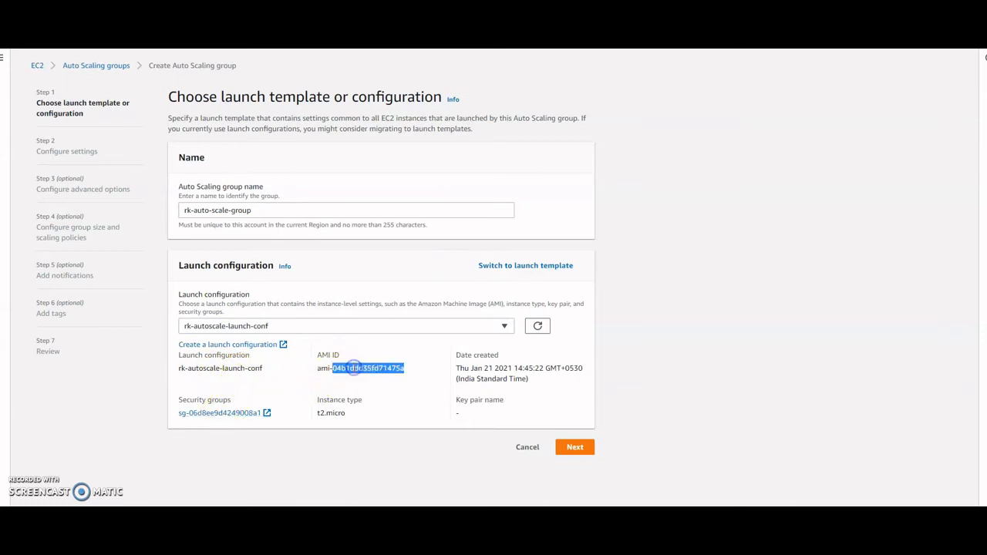
pyautogui.doubleClick(337, 413)
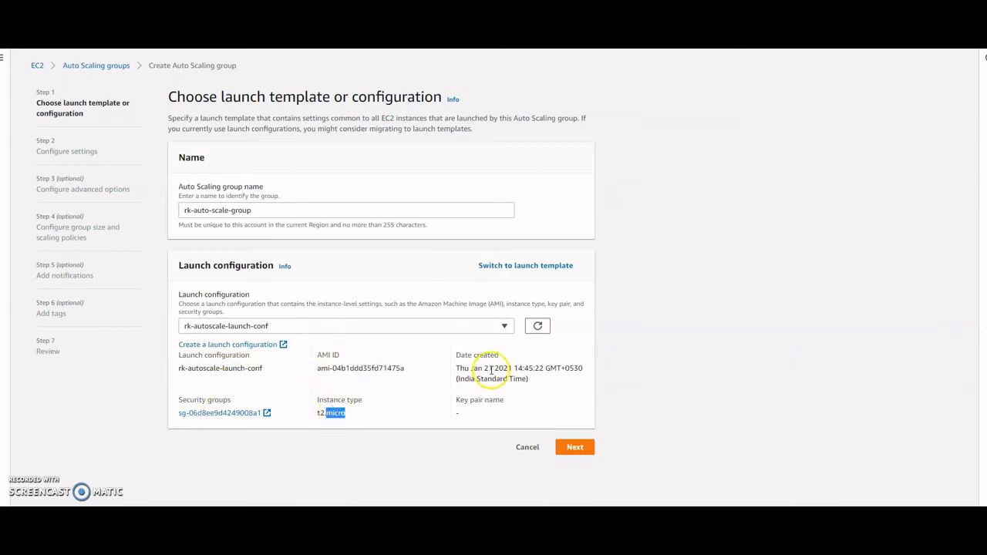
pyautogui.moveTo(482, 369); pyautogui.dragTo(525, 371)
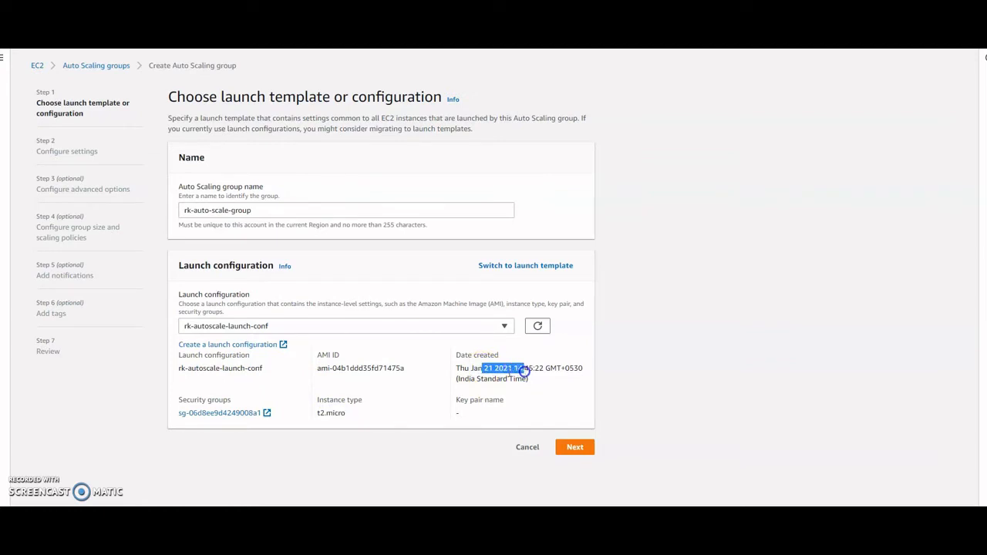
pyautogui.click(527, 400)
pyautogui.click(567, 447)
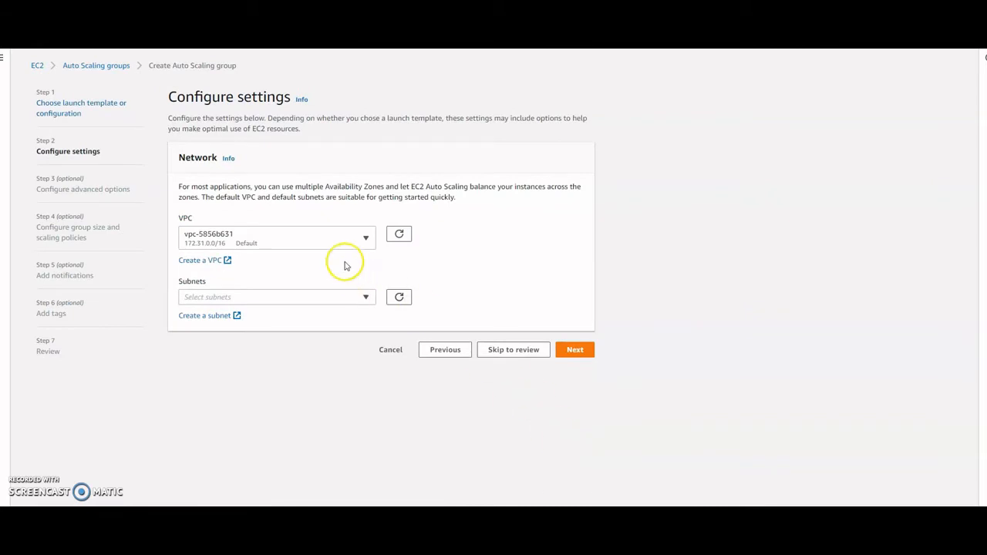
# - Place the group in the rk-vpc-1 VPC with subnet rk-vpc1-subnet-1 and continue to the advanced options
pyautogui.click(364, 238)
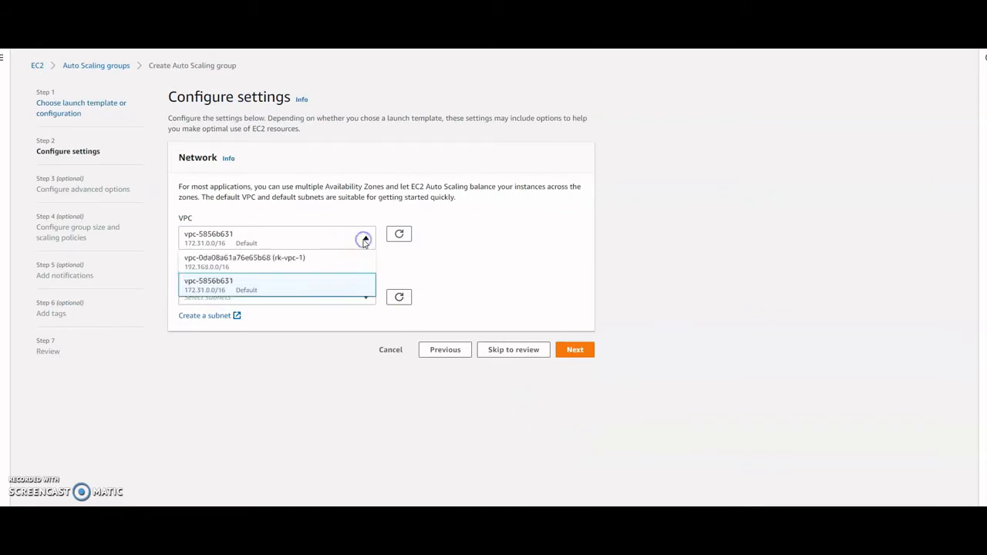
pyautogui.click(293, 263)
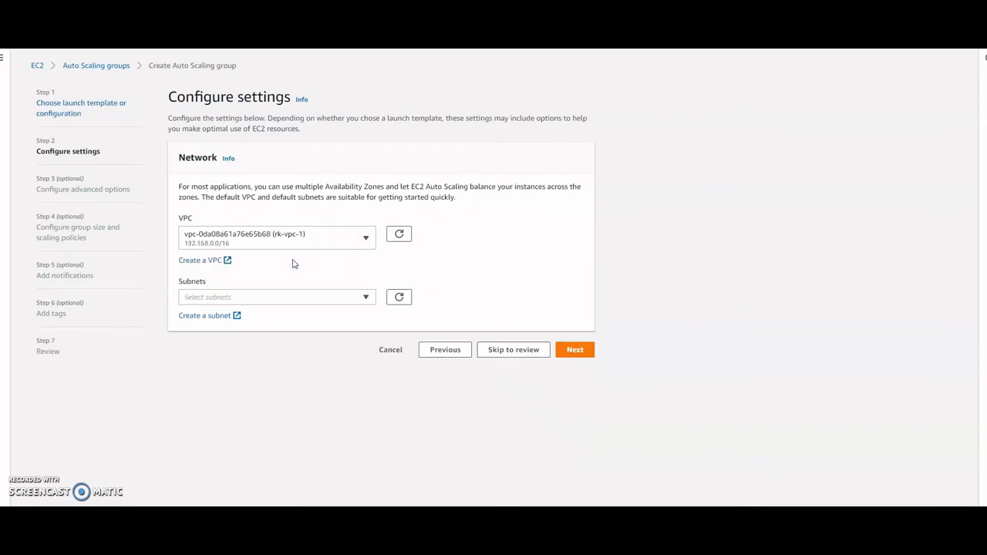
pyautogui.click(366, 297)
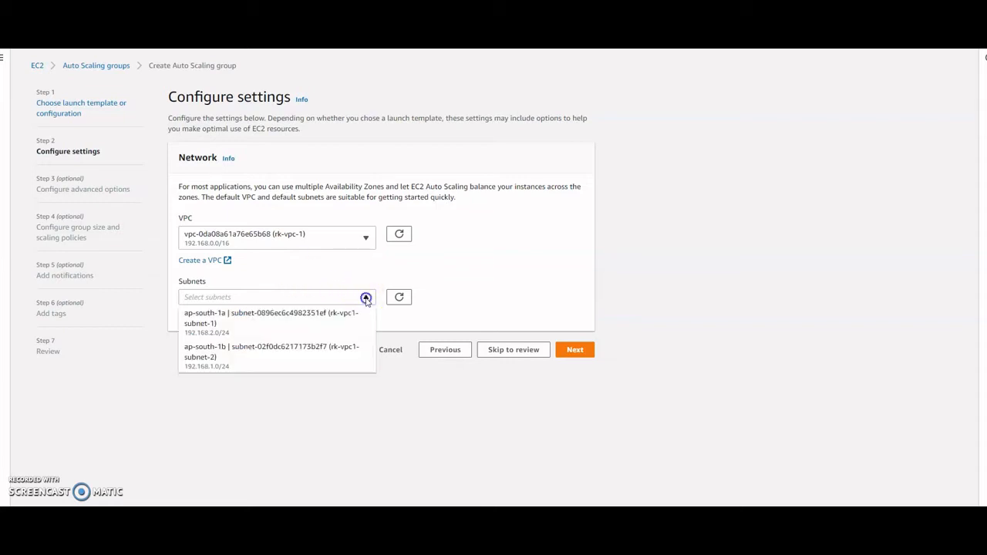
pyautogui.click(215, 324)
pyautogui.click(442, 321)
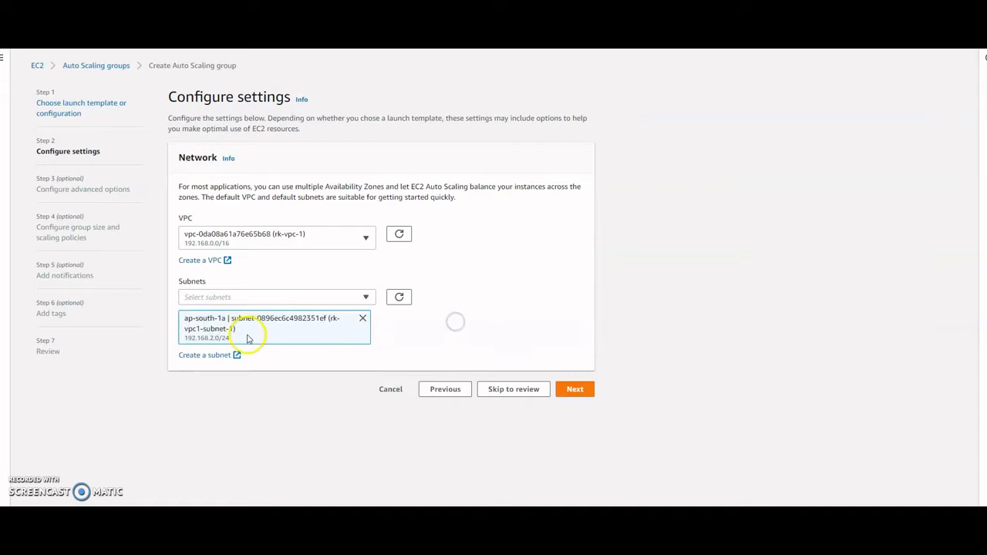
pyautogui.click(573, 391)
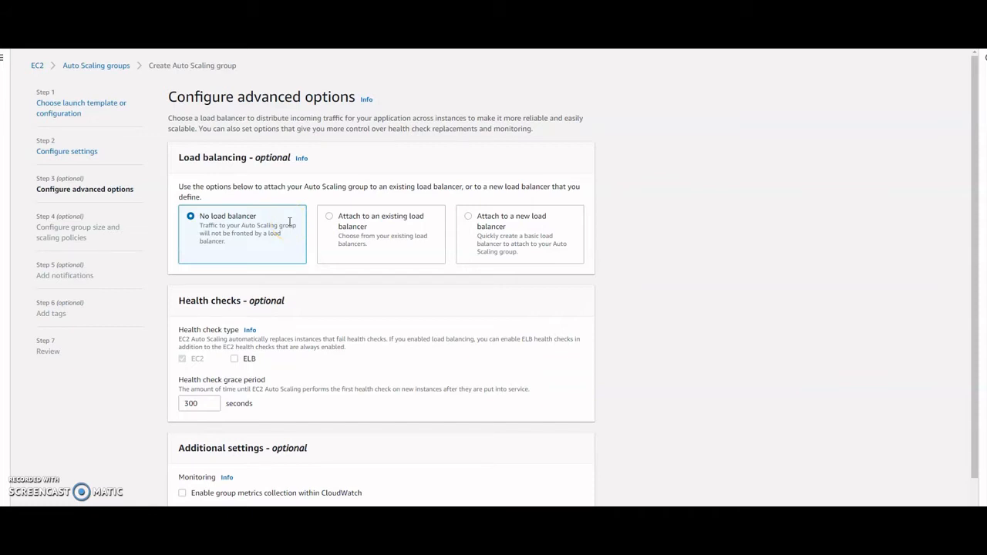
pyautogui.click(229, 226)
pyautogui.click(467, 217)
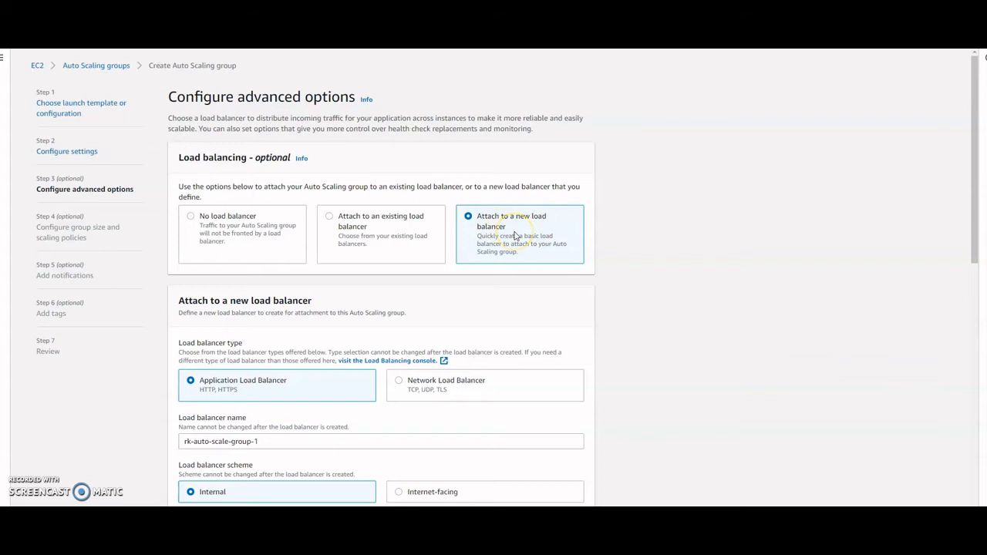
pyautogui.scroll(-1, 452, 301)
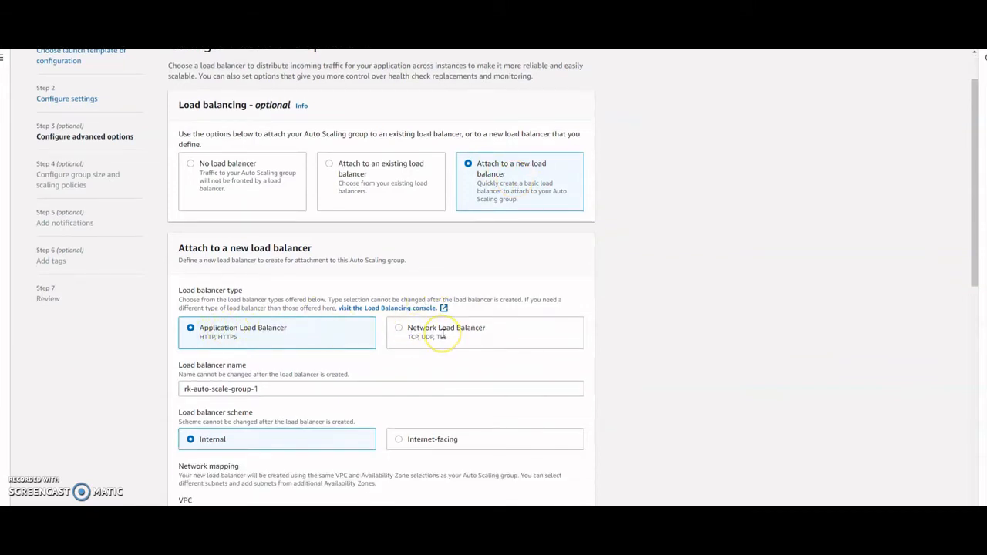
# - Attach the group to an existing Classic Load Balancer, choosing Classic-LB
pyautogui.click(329, 164)
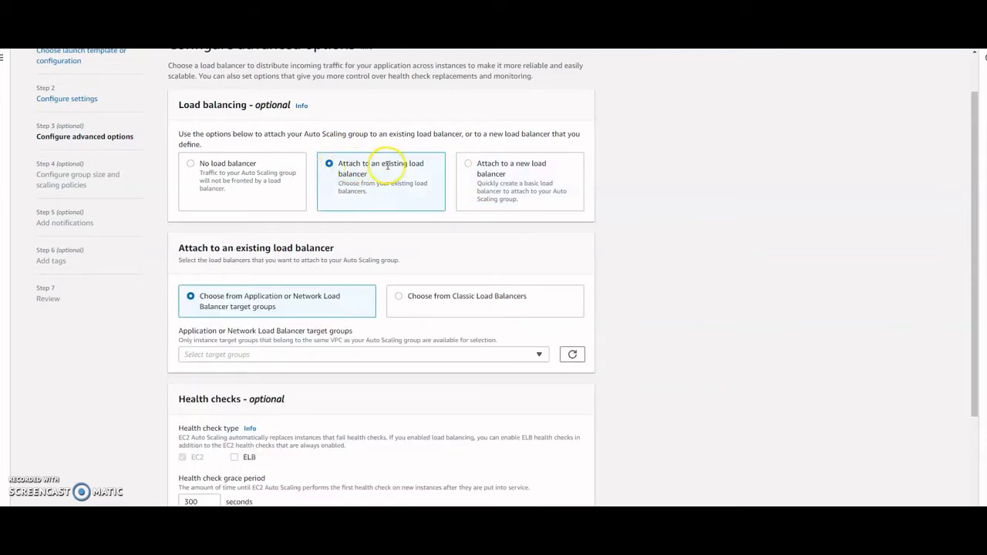
pyautogui.click(399, 298)
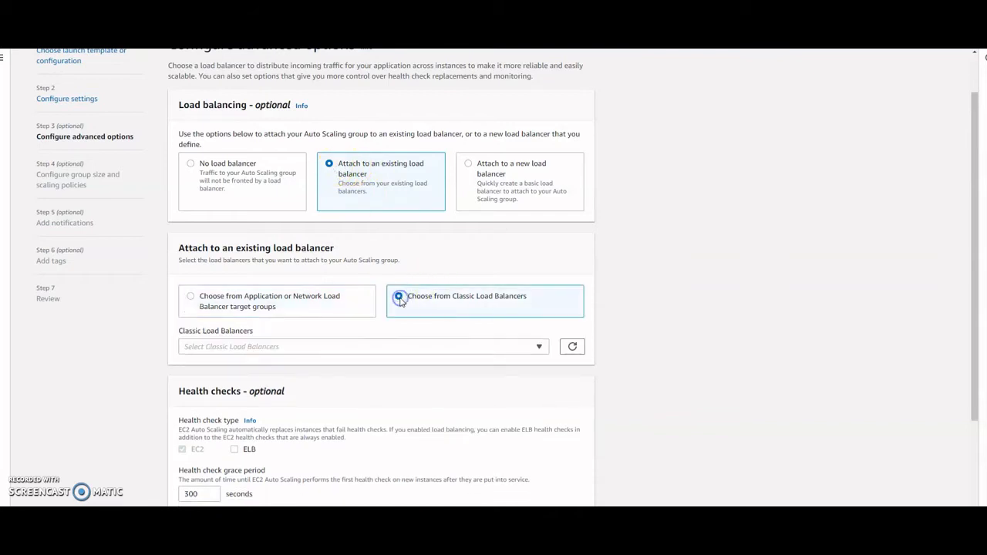
pyautogui.click(539, 348)
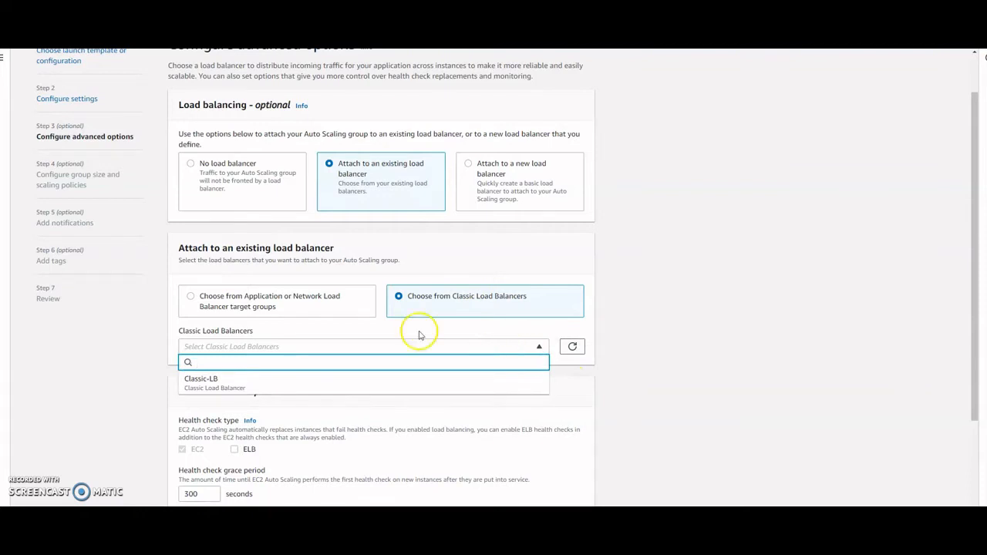
pyautogui.click(206, 385)
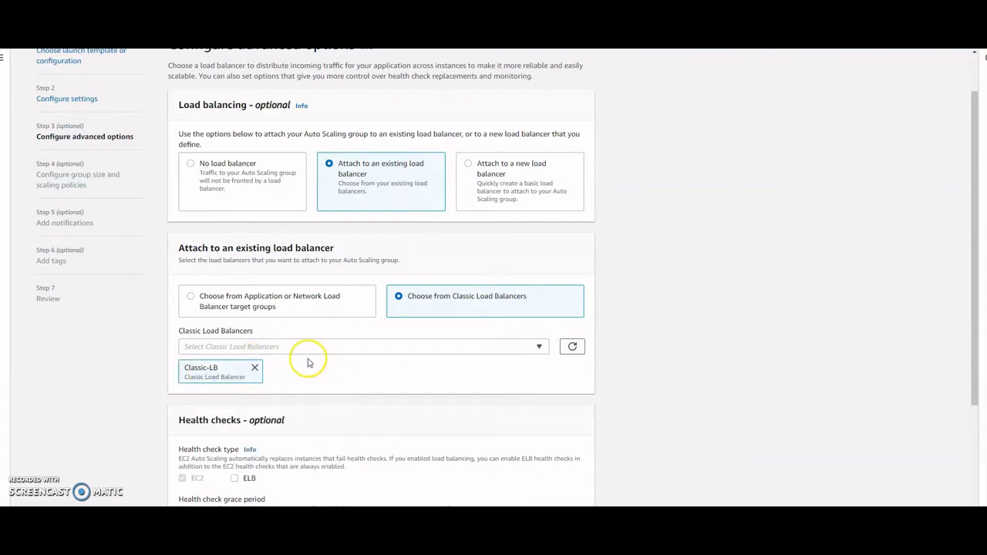
# - Shorten the health check grace period, review the load balancer settings and continue to the group size and scaling policies
pyautogui.scroll(-2, 312, 361)
pyautogui.scroll(-1, 324, 328)
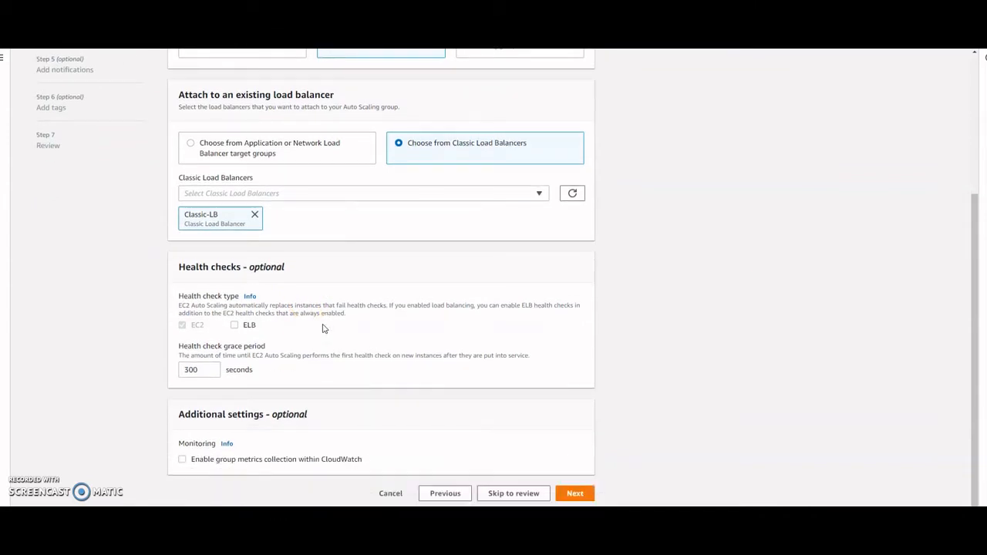
pyautogui.click(191, 370)
pyautogui.moveTo(191, 370); pyautogui.dragTo(181, 369)
pyautogui.write('1')
pyautogui.click(137, 367)
pyautogui.scroll(3, 339, 328)
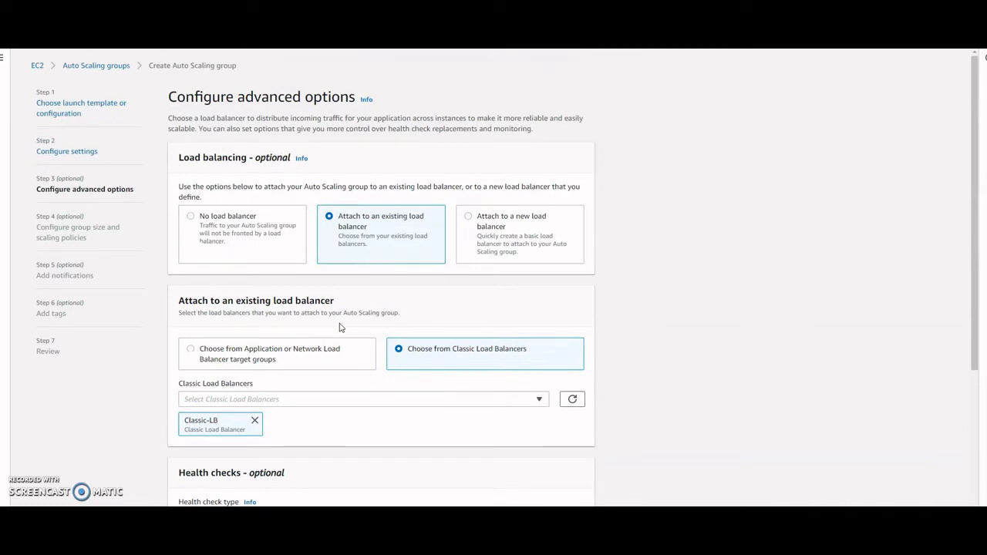
pyautogui.scroll(-3, 339, 327)
pyautogui.click(572, 493)
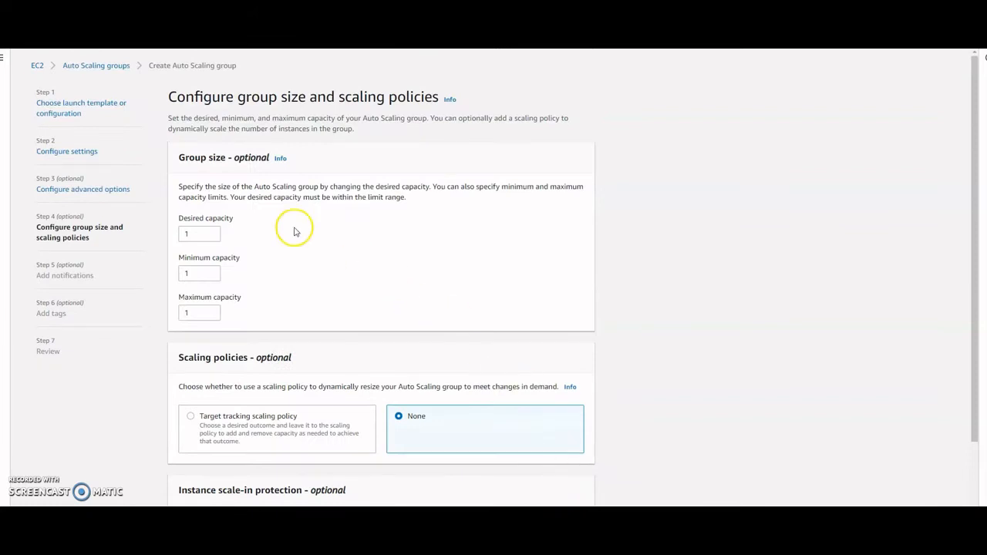
# - Set the group's desired capacity to 2, minimum capacity to 2 and maximum capacity to 4
pyautogui.click(209, 231)
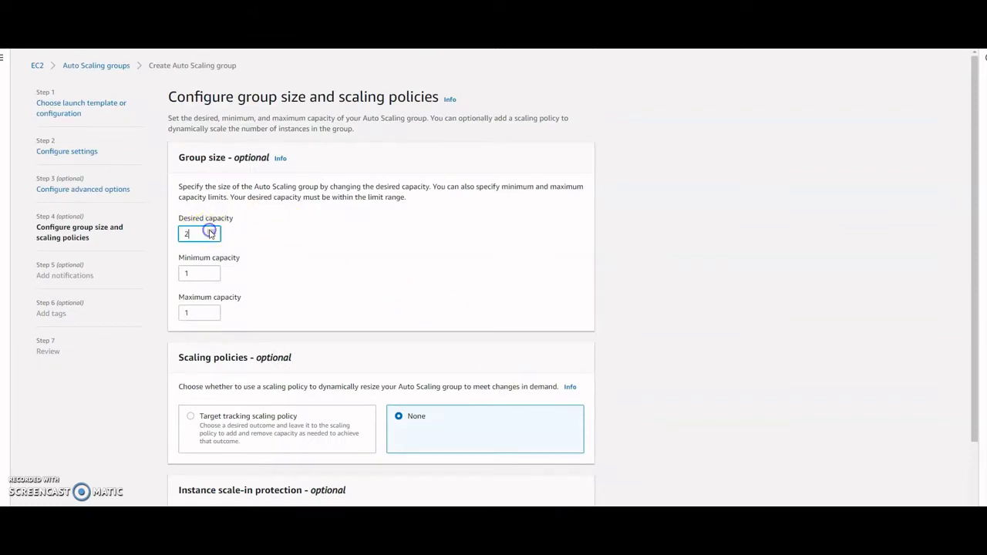
pyautogui.click(211, 270)
pyautogui.click(273, 263)
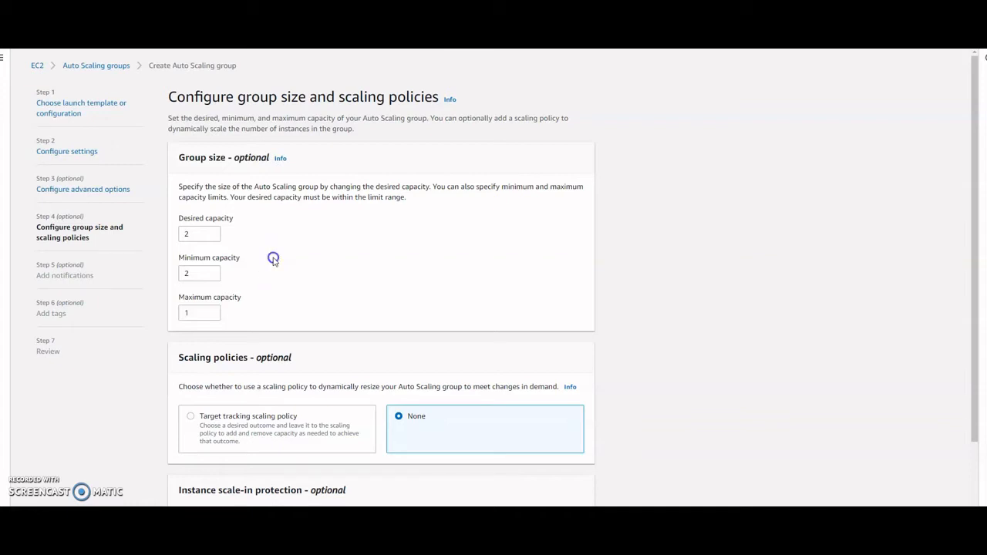
pyautogui.click(192, 313)
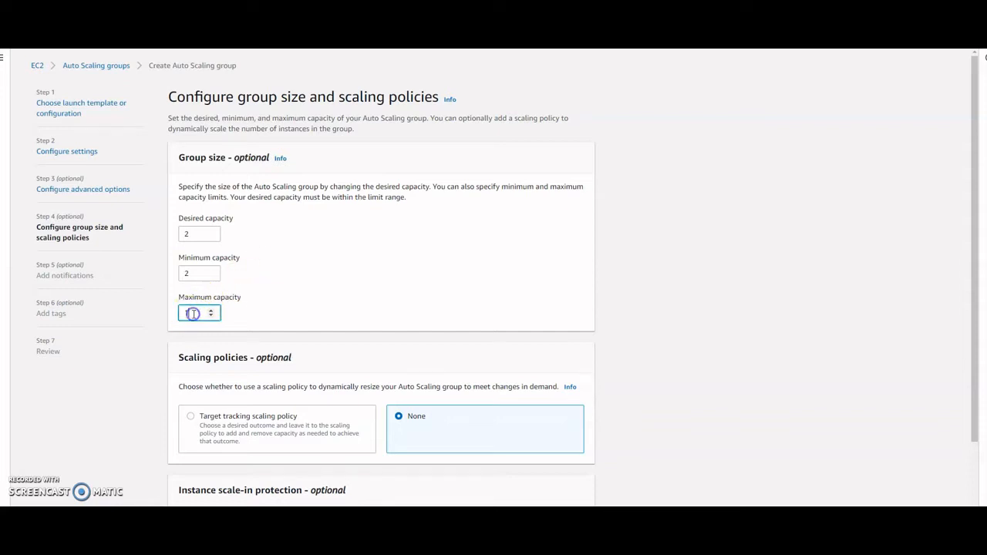
pyautogui.click(209, 310)
pyautogui.moveTo(209, 310); pyautogui.dragTo(211, 316)
pyautogui.click(211, 316)
# - Switch to the Notepad notes to check the planned minimum, desired and maximum capacities, and return to the group size settings
pyautogui.hotkey('alt', 'Tab')
pyautogui.click(267, 156)
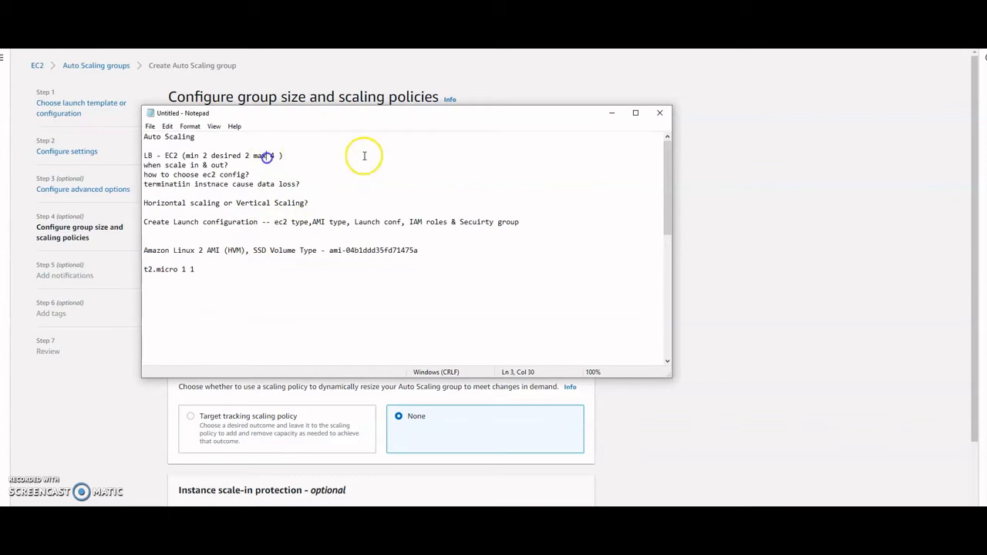
pyautogui.click(610, 114)
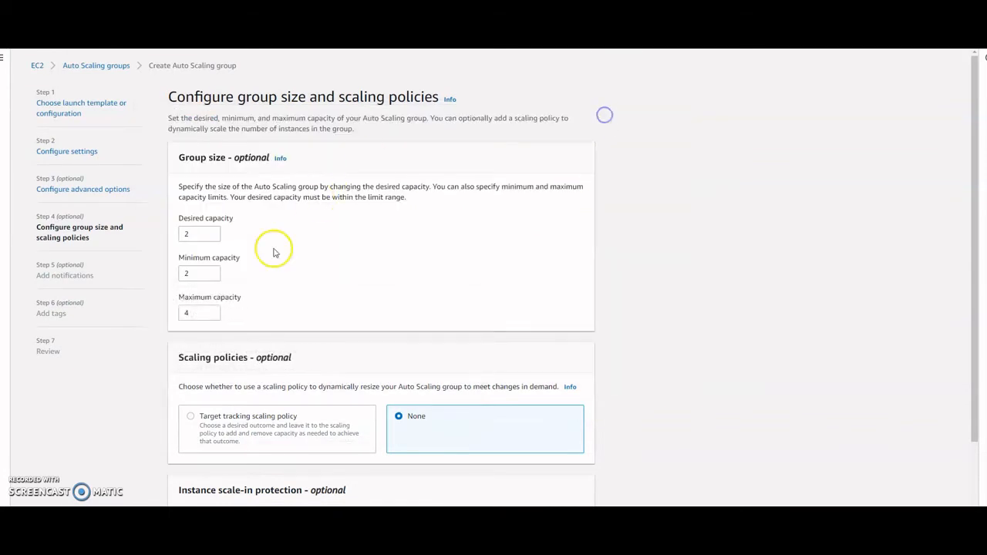
pyautogui.click(312, 300)
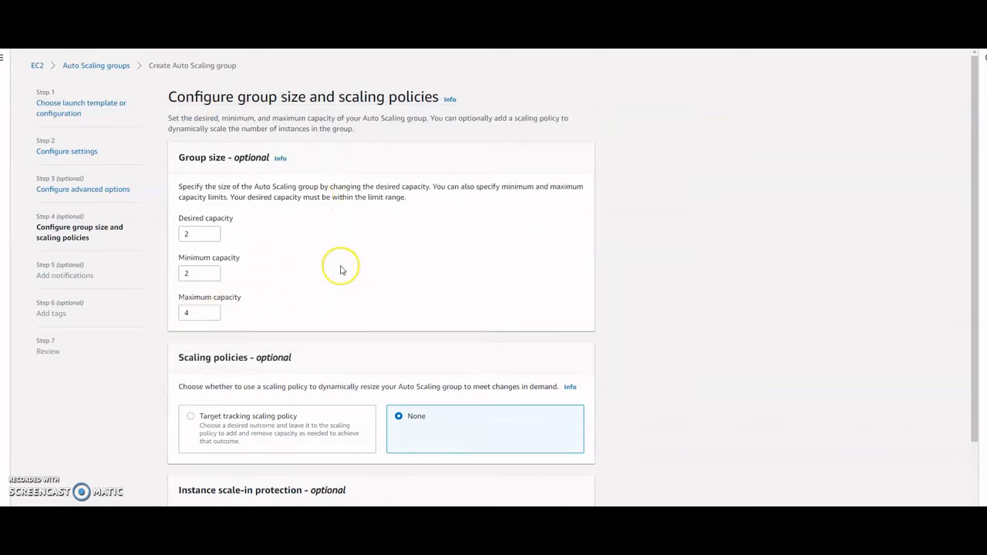
# - Enable a target tracking scaling policy for the group with Average CPU utilization as its metric type
pyautogui.scroll(-2, 339, 269)
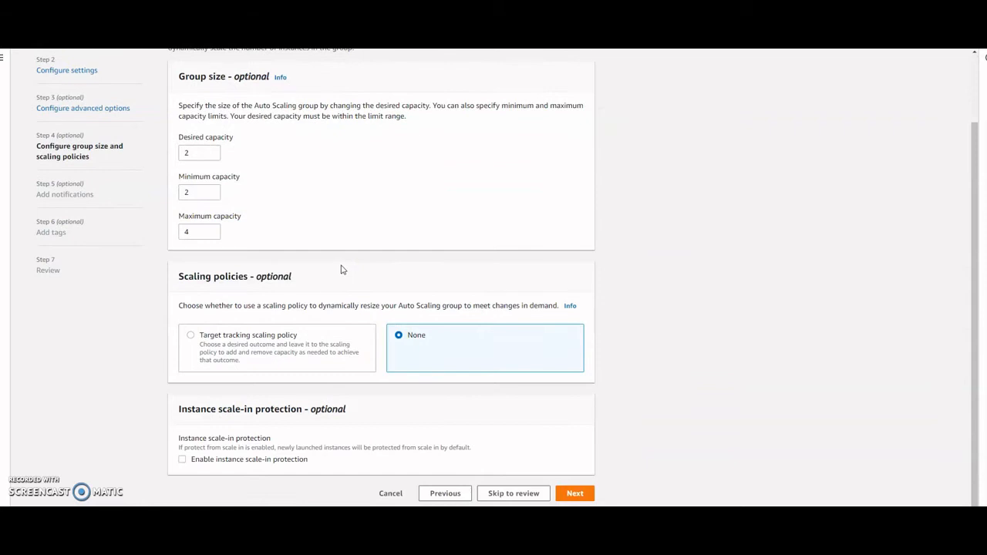
pyautogui.click(209, 280)
pyautogui.click(190, 336)
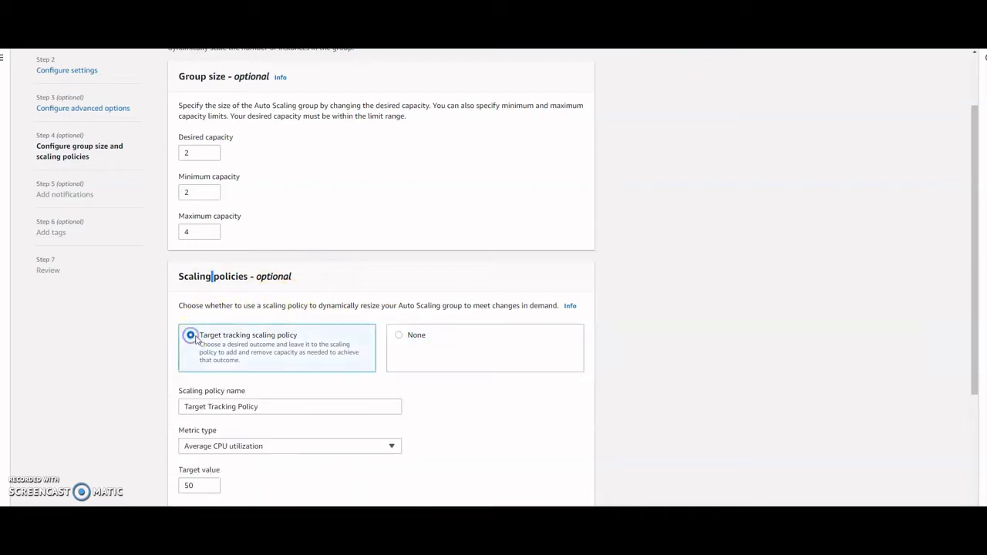
pyautogui.scroll(-3, 317, 308)
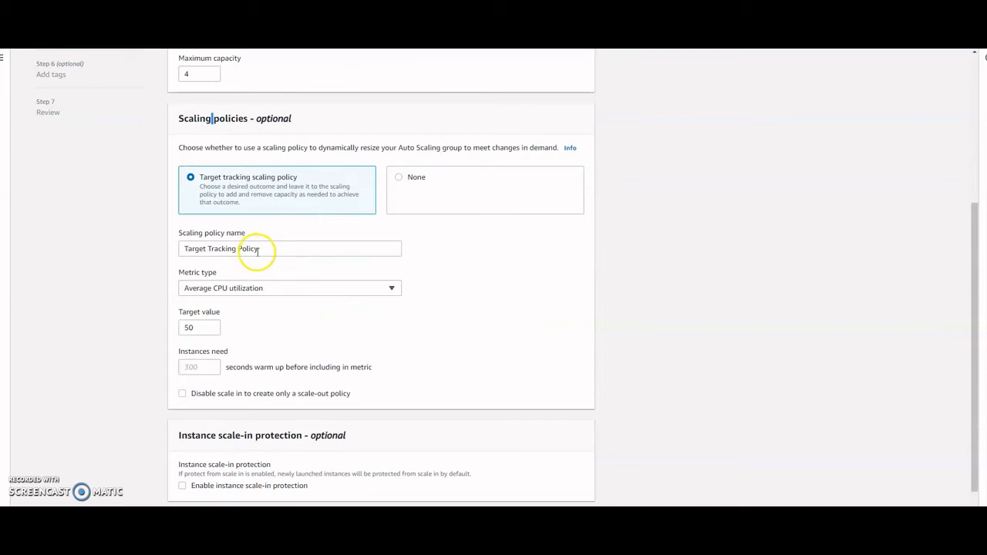
pyautogui.scroll(-1, 266, 266)
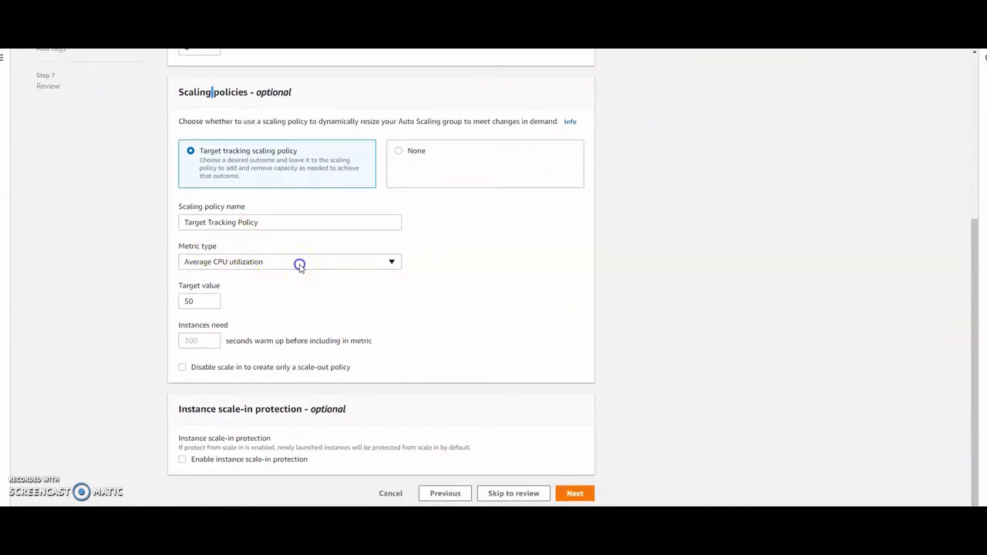
pyautogui.click(299, 264)
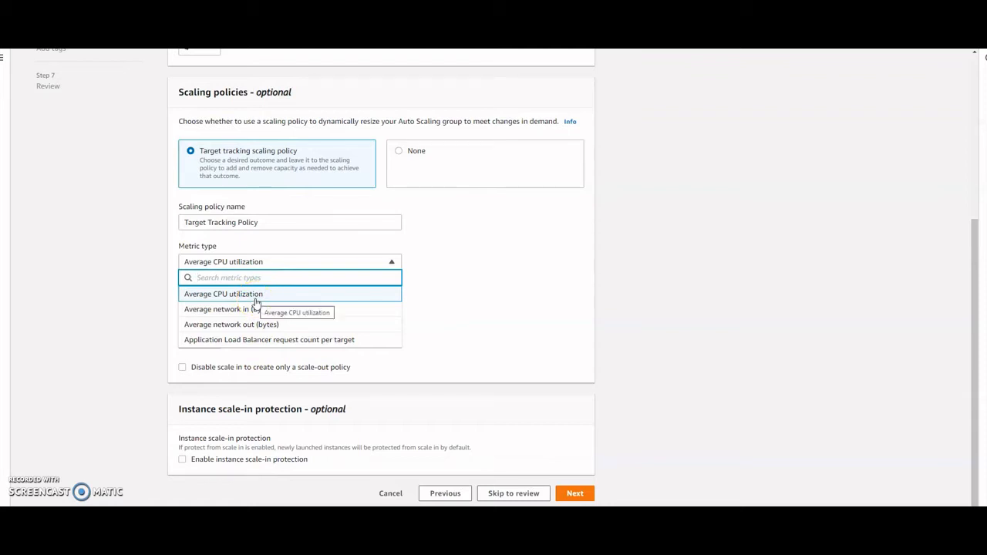
pyautogui.click(255, 296)
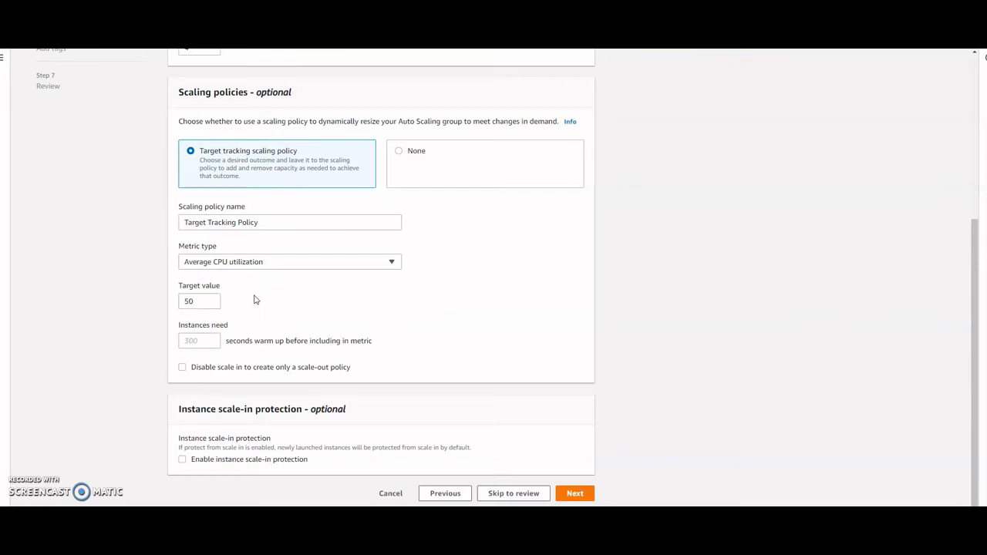
# - Set the policy's target value to 70 and the instance warm-up to 100 seconds, and continue to the notifications
pyautogui.click(189, 301)
pyautogui.click(188, 302)
pyautogui.click(132, 311)
pyautogui.click(189, 341)
pyautogui.click(121, 351)
pyautogui.click(135, 336)
pyautogui.click(150, 325)
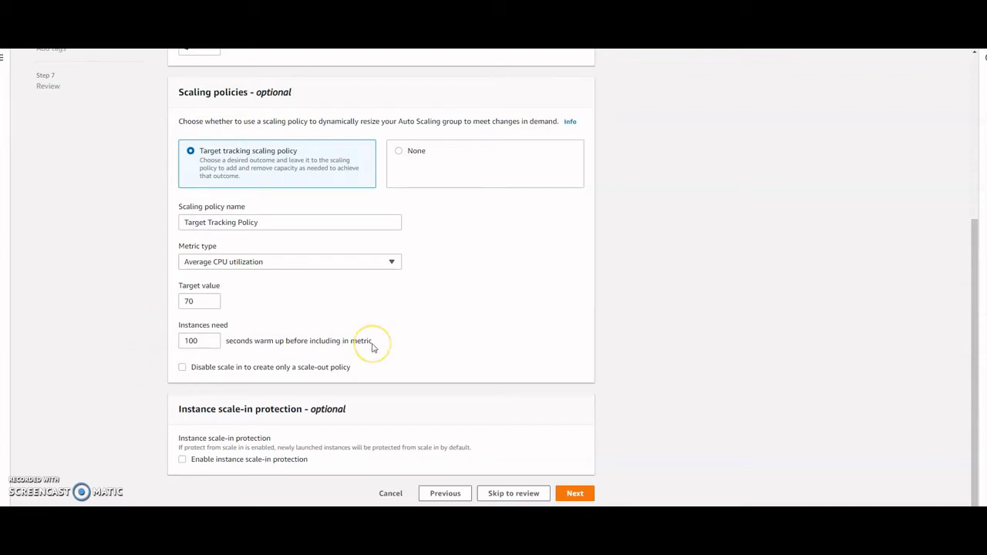
pyautogui.click(575, 494)
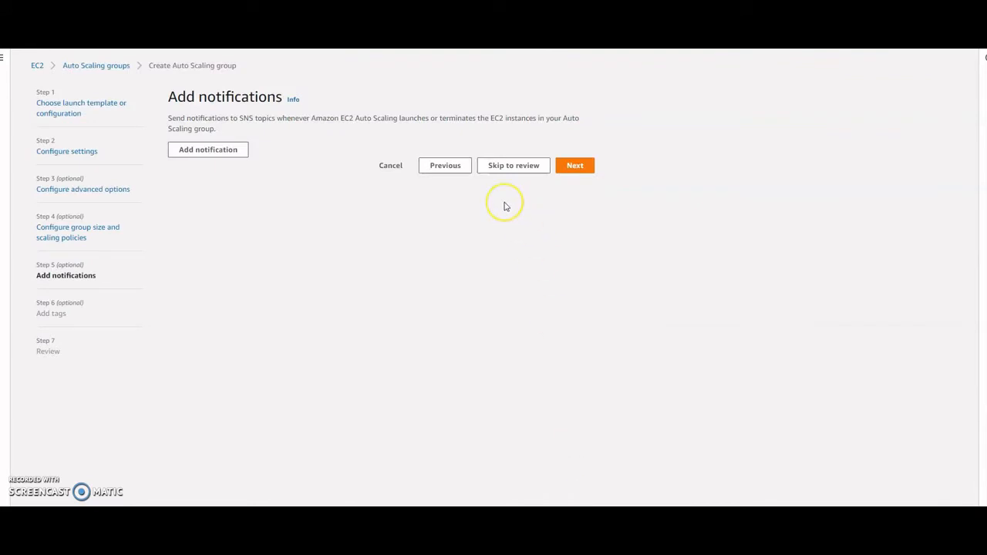
# - Add a notification to the SNS topic rk-sns-mail for all four event types and continue to the tags
pyautogui.click(229, 153)
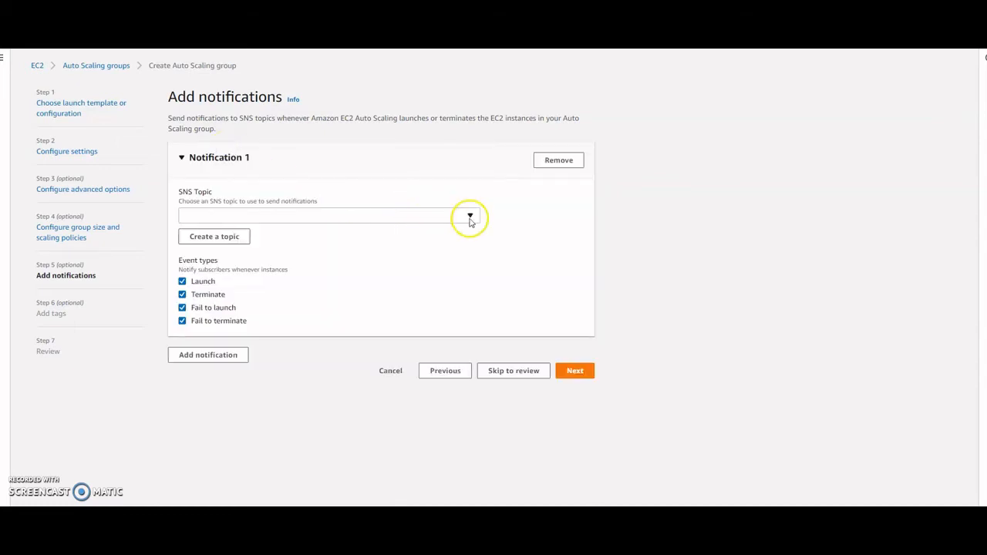
pyautogui.click(469, 217)
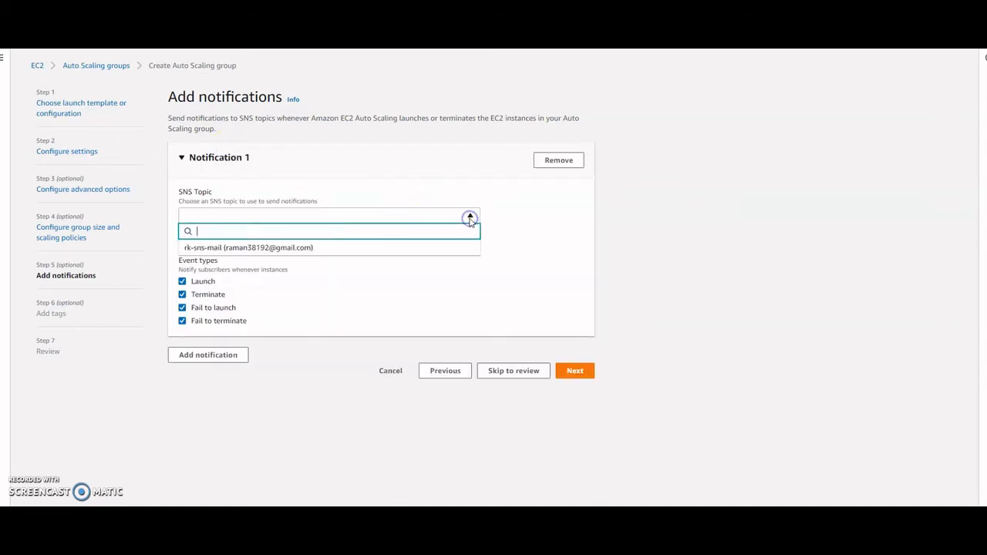
pyautogui.click(207, 249)
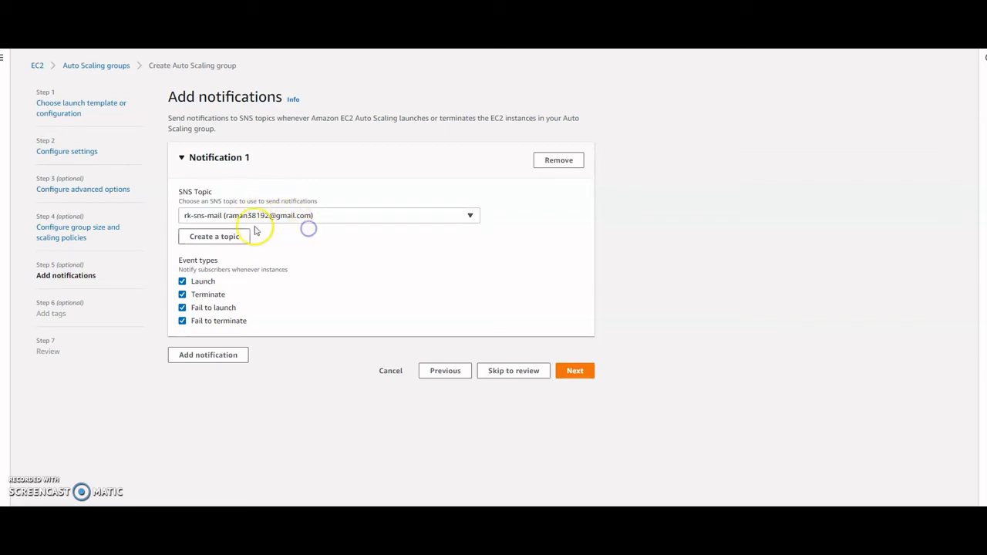
pyautogui.click(574, 371)
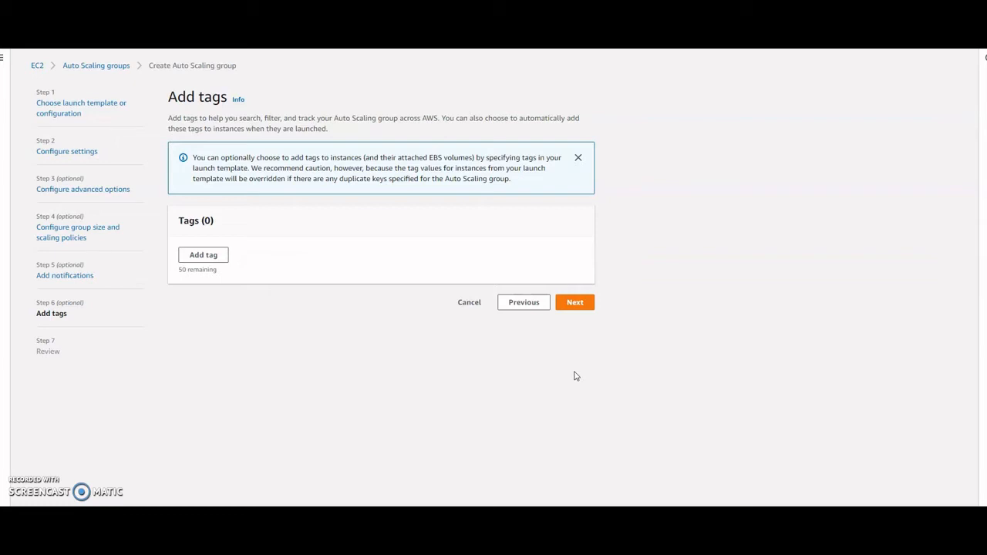
# - Continue without tags, review the group's configuration and start the Google stopwatch in the other browser tab
pyautogui.click(573, 304)
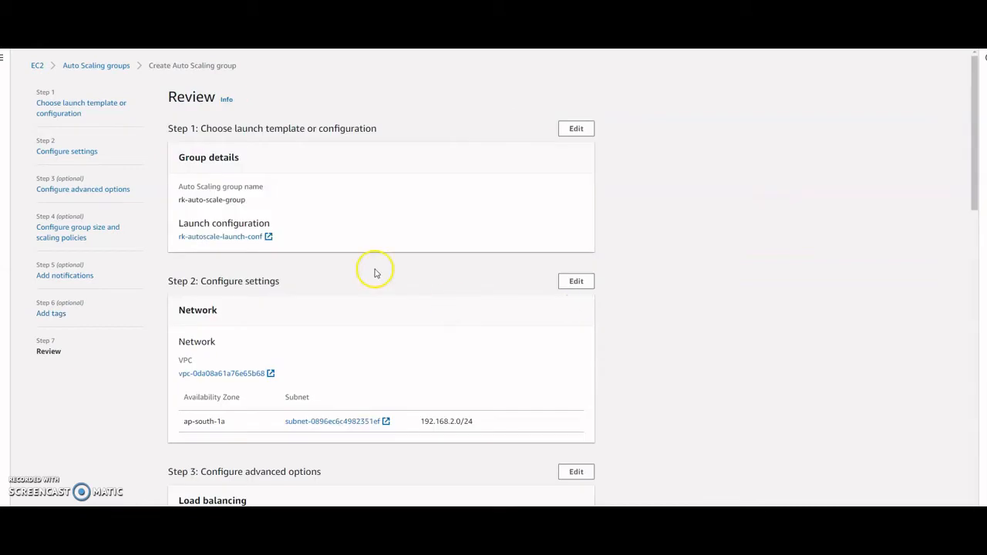
pyautogui.scroll(-10, 347, 331)
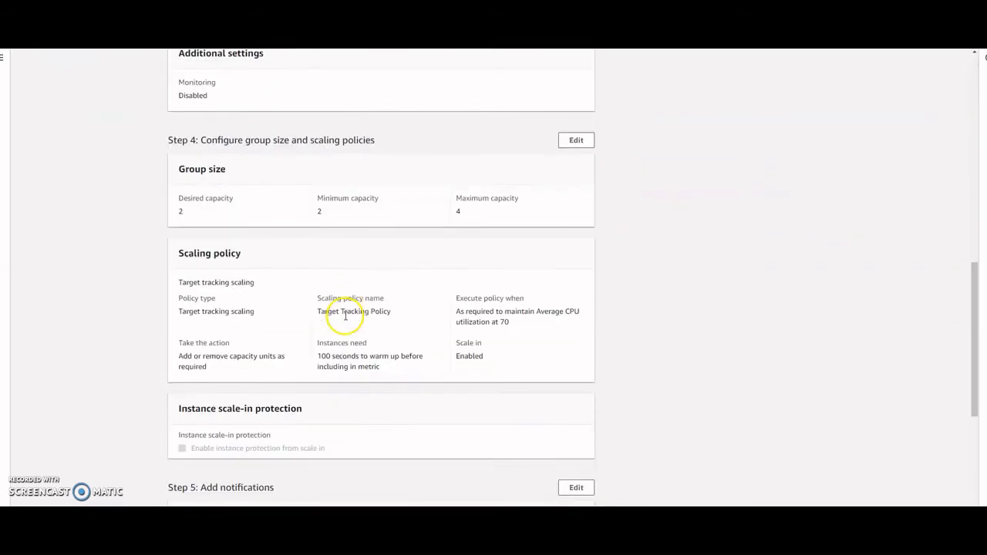
pyautogui.scroll(6, 345, 316)
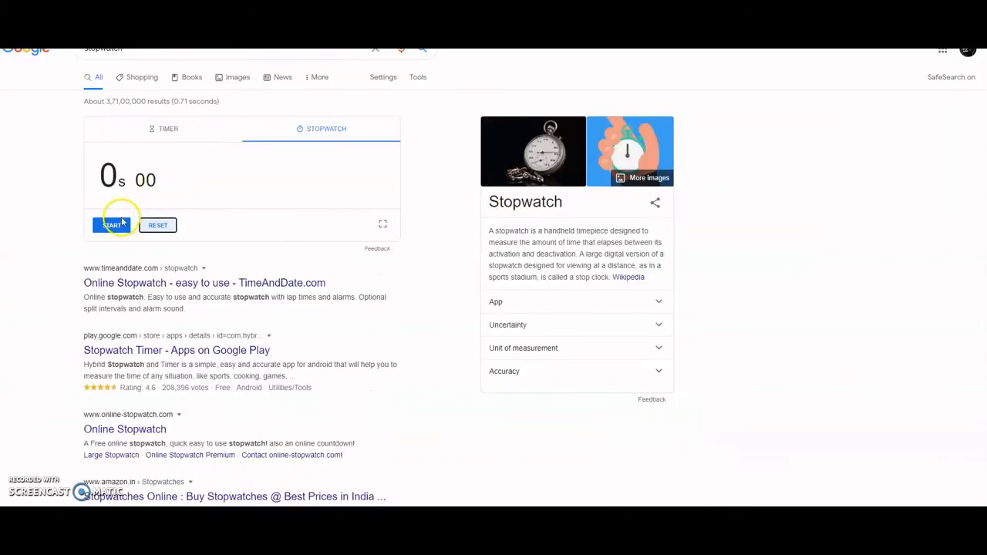
pyautogui.click(119, 224)
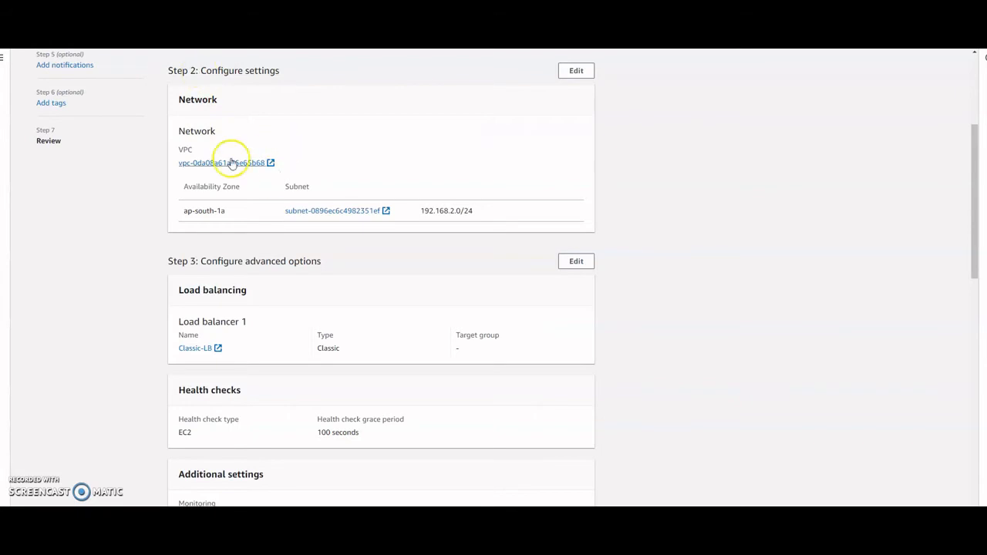
# - Return to the review page, check the remaining settings and create the Auto Scaling group rk-auto-scale-group
pyautogui.scroll(-5, 313, 309)
pyautogui.scroll(-3, 369, 335)
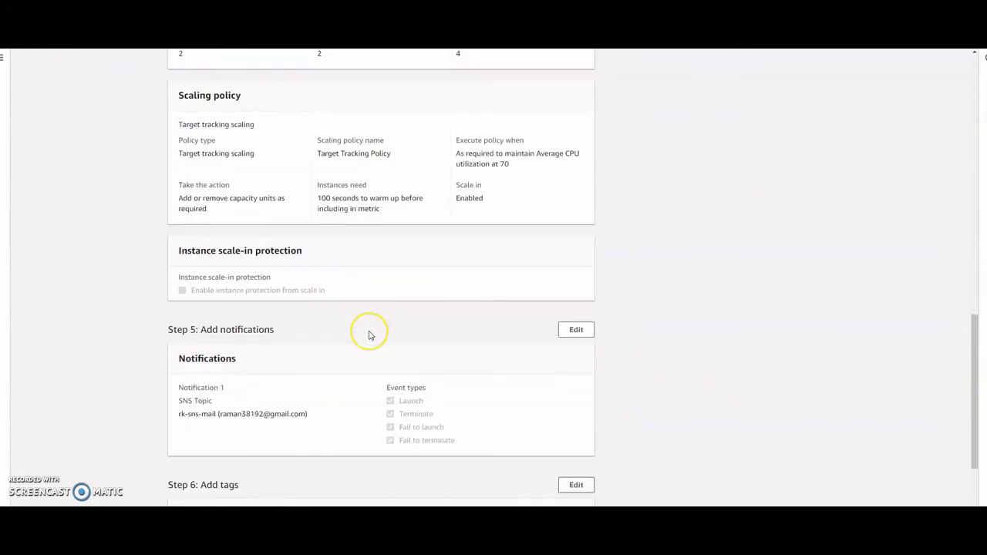
pyautogui.click(530, 490)
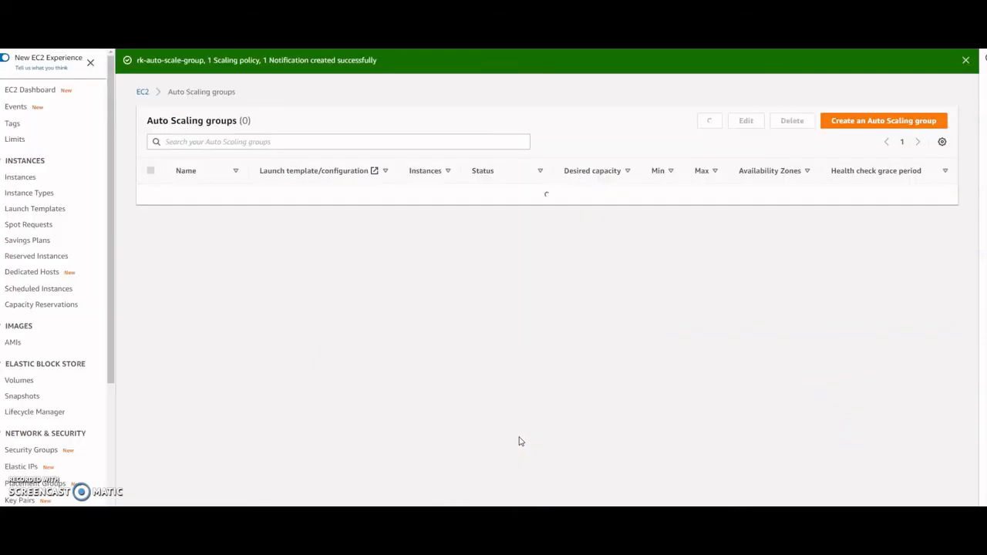
# - Examine the capacities, details and activity history of rk-auto-scale-group
pyautogui.click(512, 438)
pyautogui.click(565, 196)
pyautogui.doubleClick(653, 195)
pyautogui.doubleClick(697, 195)
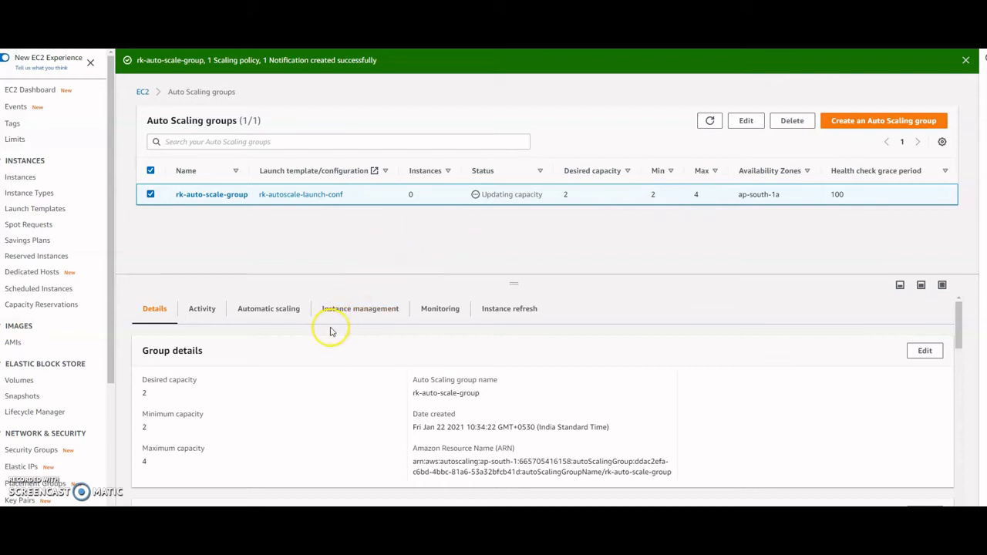
pyautogui.moveTo(504, 273); pyautogui.dragTo(505, 230)
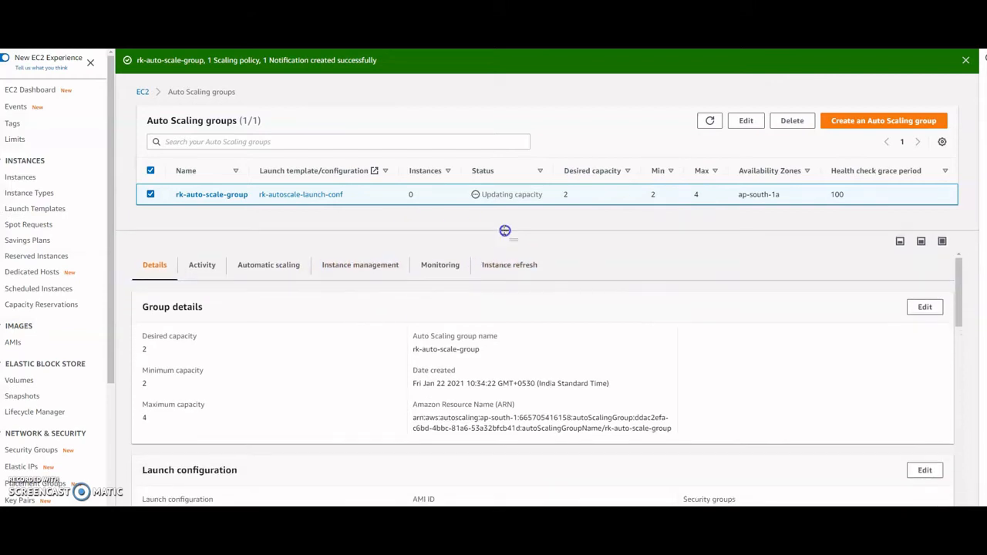
pyautogui.scroll(-12, 333, 437)
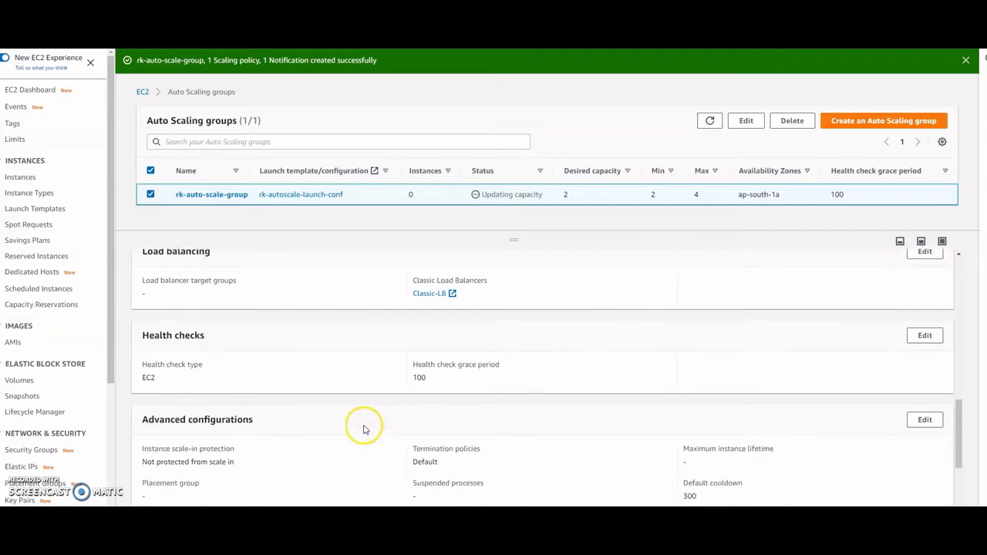
pyautogui.scroll(12, 179, 316)
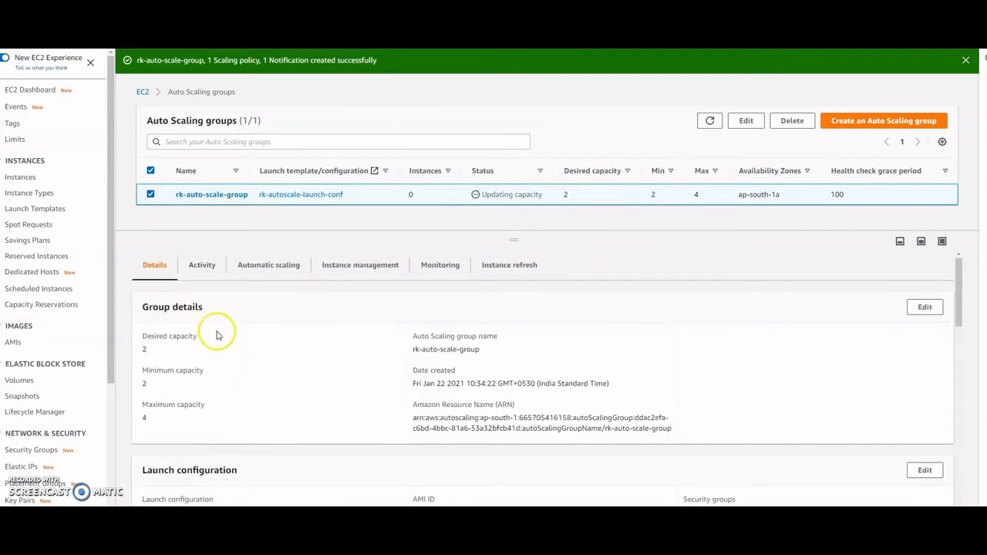
pyautogui.click(201, 265)
pyautogui.scroll(-1, 493, 386)
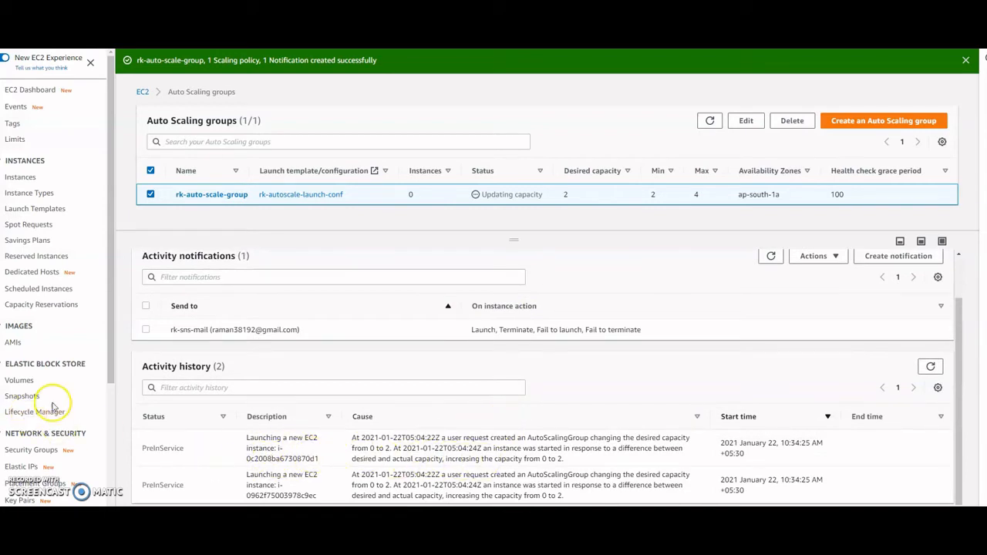
# - Open the instances registered to the Classic-LB load balancer and refresh them to check their service status
pyautogui.scroll(-2, 60, 406)
pyautogui.scroll(-1, 60, 406)
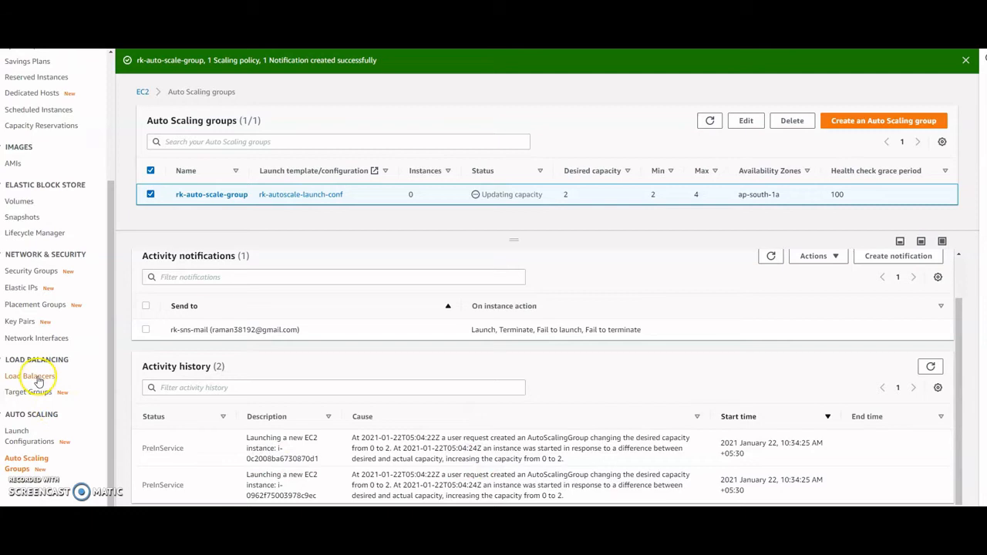
pyautogui.scroll(1, 36, 376)
pyautogui.click(36, 379)
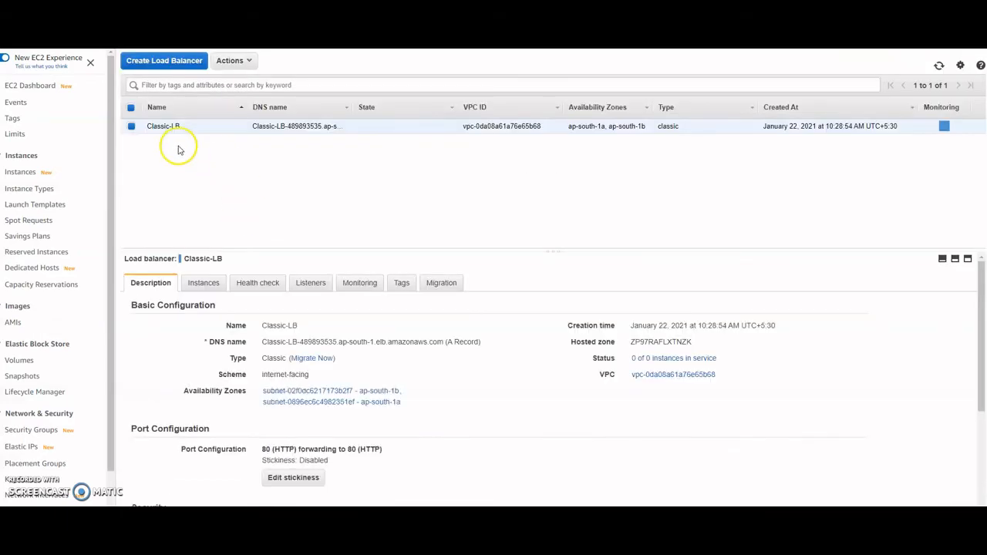
pyautogui.click(200, 283)
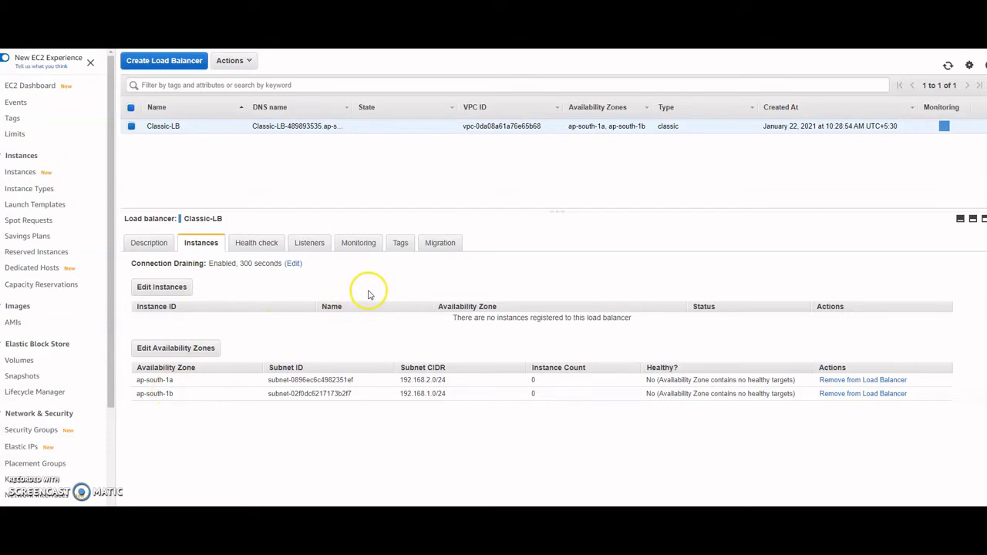
pyautogui.click(947, 66)
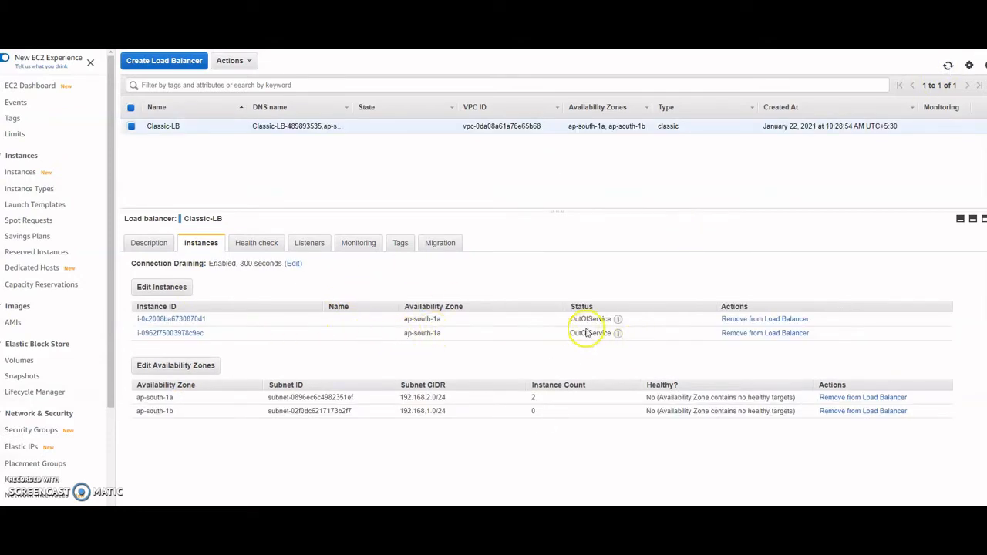
pyautogui.click(531, 342)
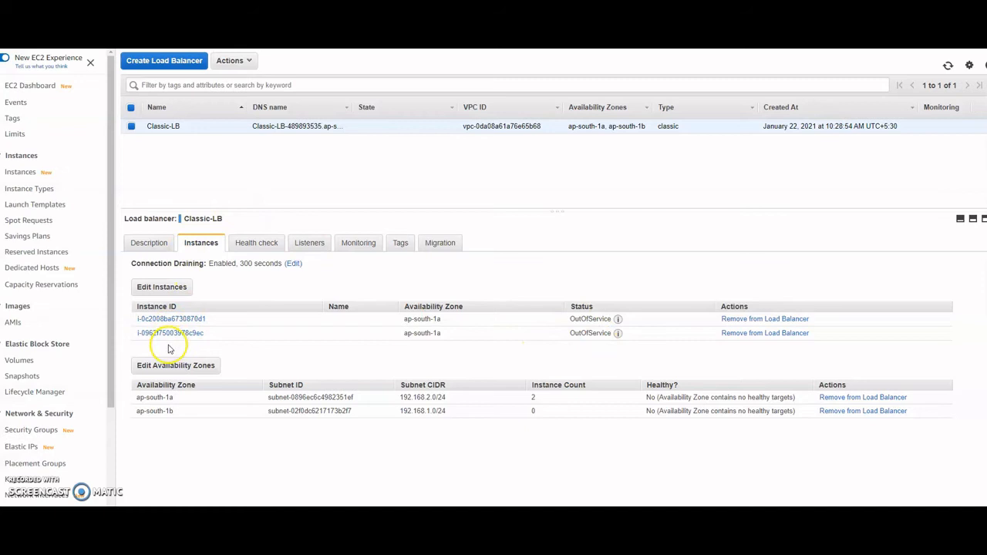
pyautogui.moveTo(617, 336)
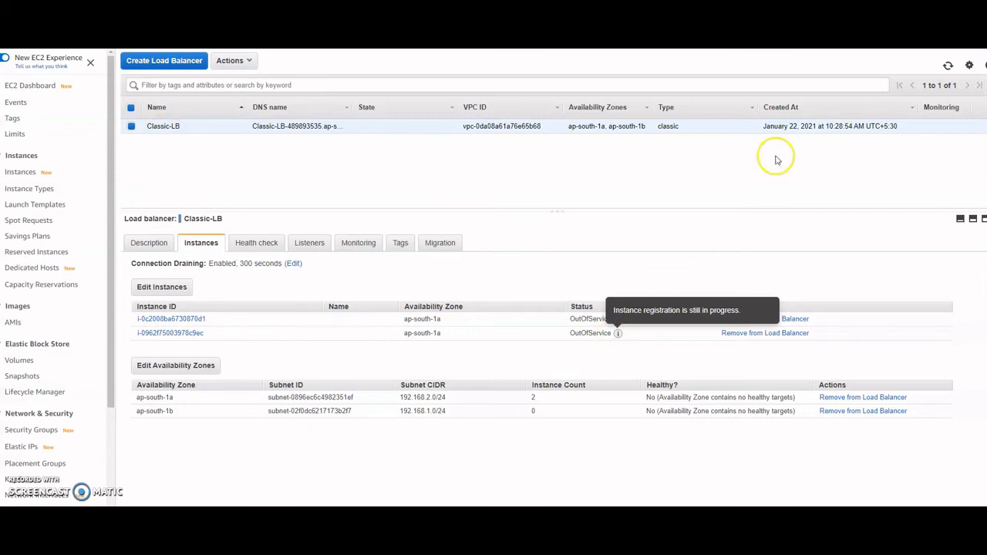
pyautogui.click(948, 66)
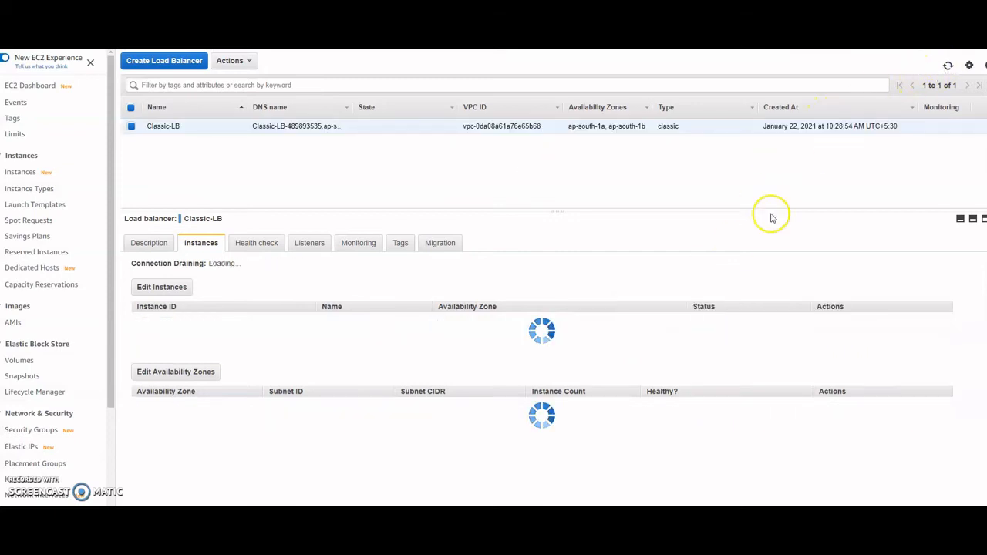
# - List the running EC2 instances and check the launch time of the first one
pyautogui.click(34, 91)
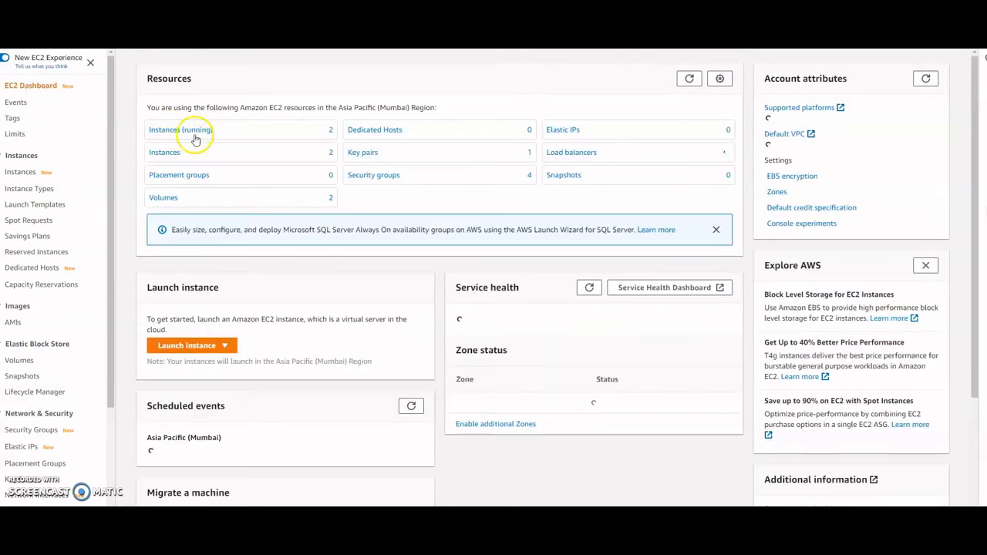
pyautogui.click(185, 133)
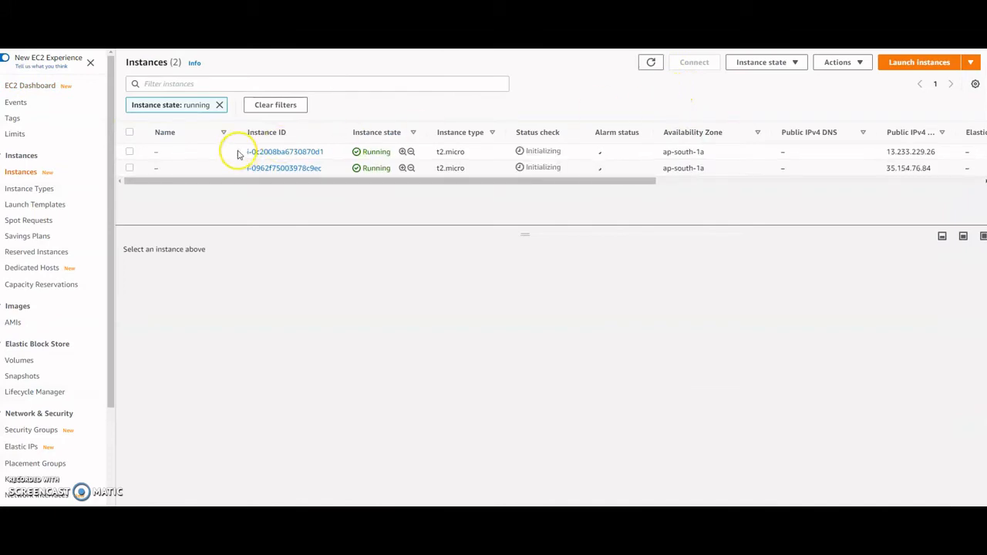
pyautogui.click(129, 152)
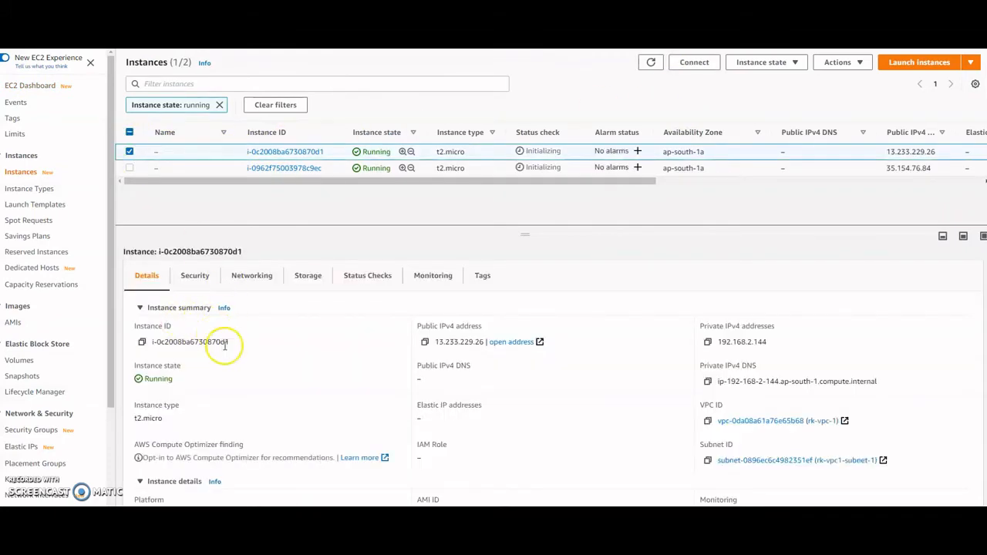
pyautogui.scroll(-4, 355, 385)
pyautogui.moveTo(200, 332); pyautogui.dragTo(232, 327)
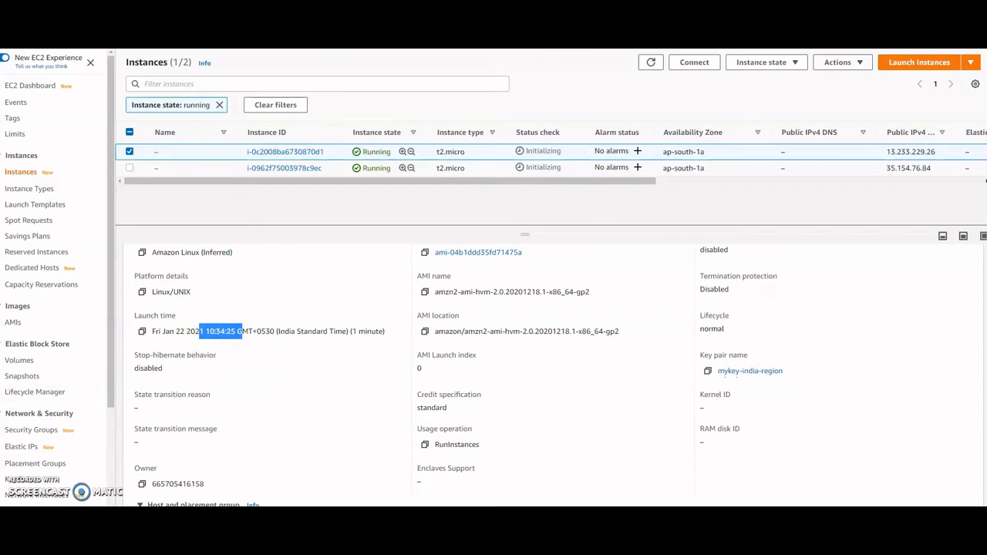
# - Compare the launch time with the current New Delhi time on timeanddate.com, return to the instances and deselect them all
pyautogui.hotkey('alt', 'Tab')
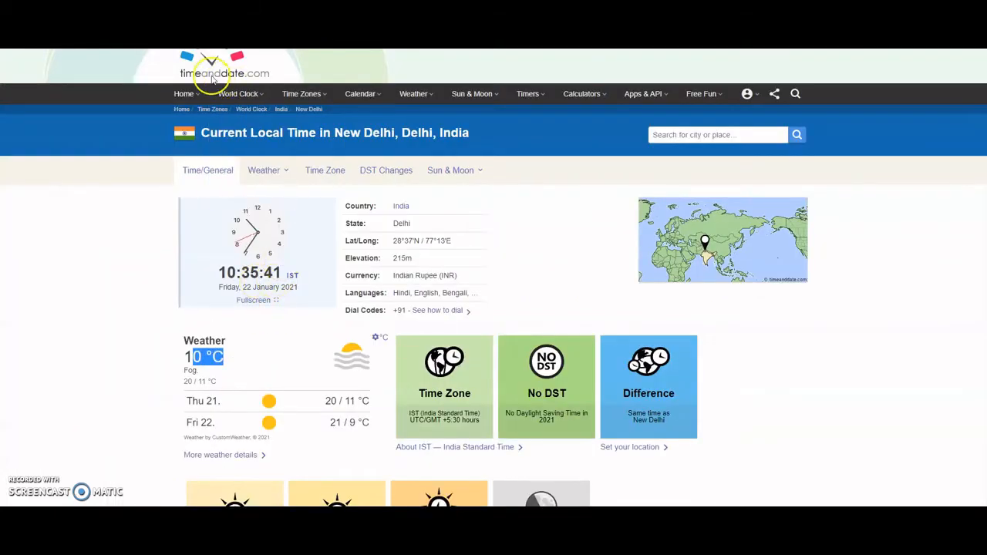
pyautogui.hotkey('alt', 'Tab')
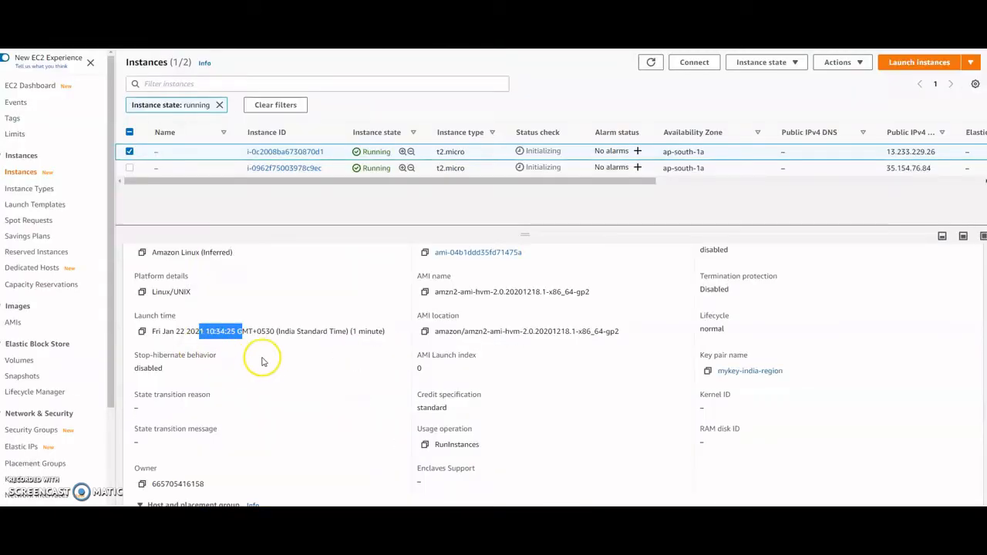
pyautogui.scroll(5, 254, 347)
pyautogui.click(130, 168)
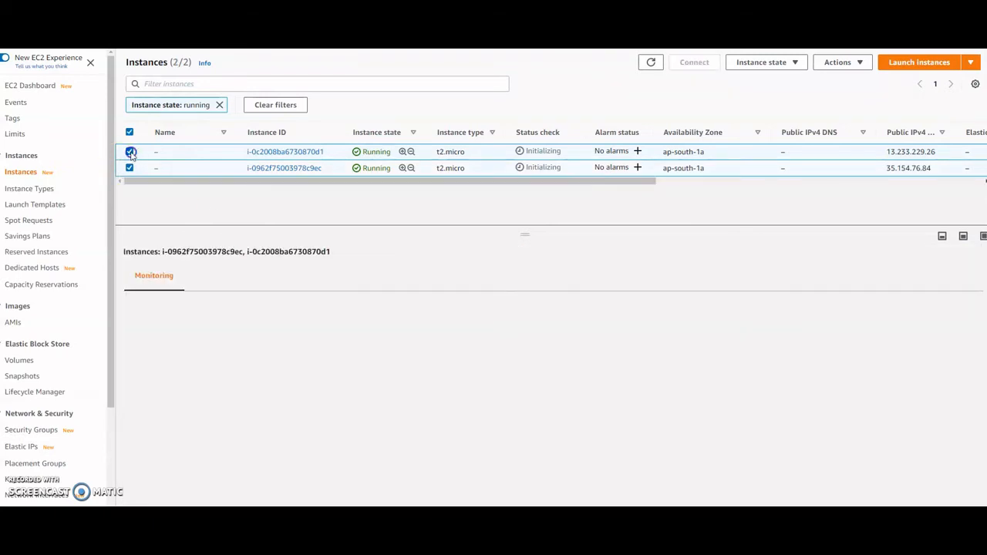
pyautogui.click(129, 152)
pyautogui.click(130, 168)
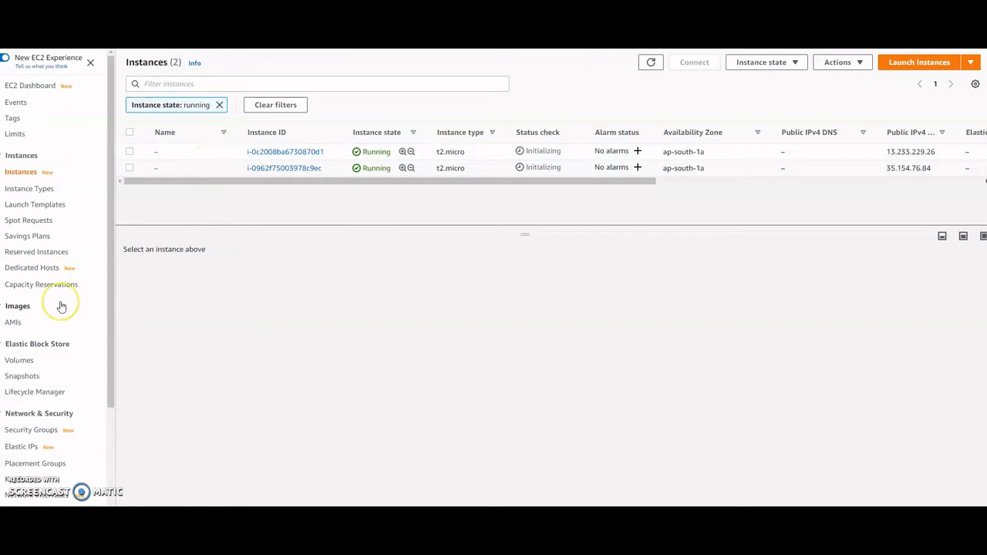
# - Open the description of the Classic-LB load balancer and copy its DNS name
pyautogui.scroll(-3, 61, 307)
pyautogui.click(41, 399)
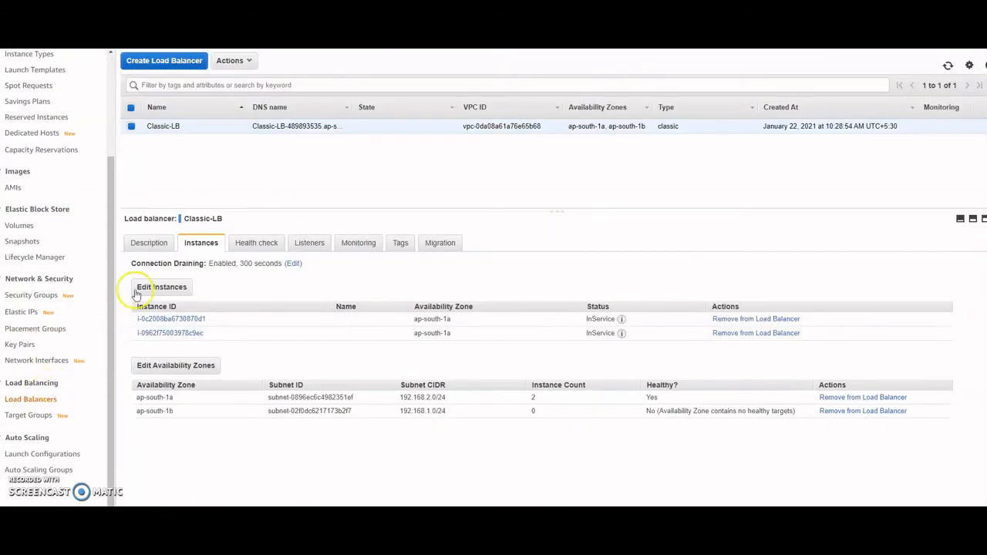
pyautogui.click(150, 245)
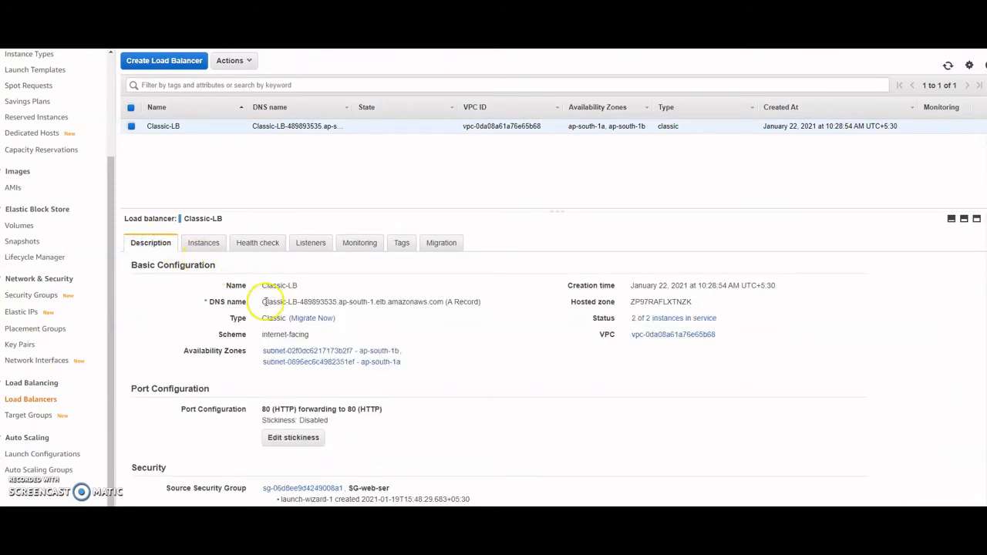
pyautogui.moveTo(262, 302); pyautogui.dragTo(445, 300)
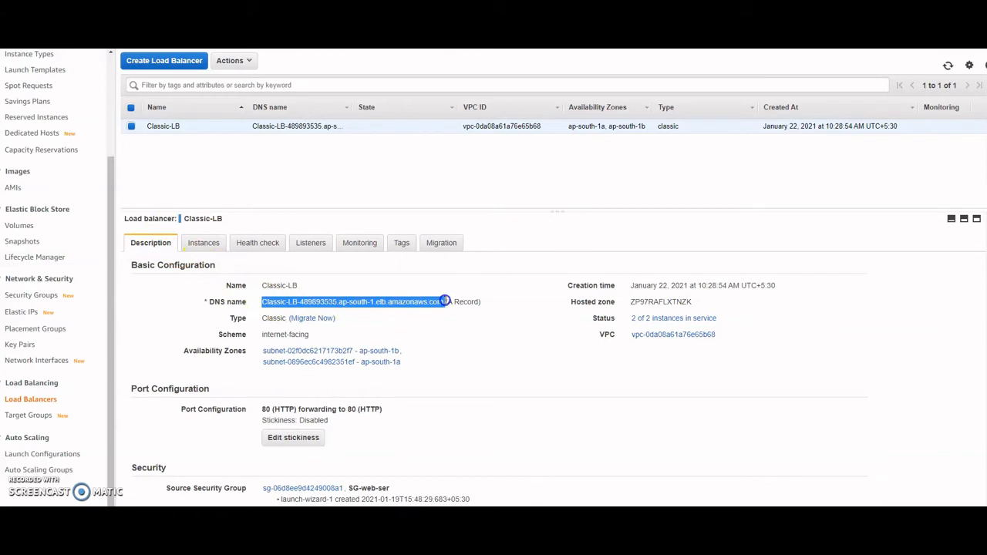
pyautogui.rightClick(444, 300)
# - Switch to the Gmail inbox, read the Auto Scaling launch notifications for rk-auto-scale-group, and return to the load balancer
pyautogui.click(756, 167)
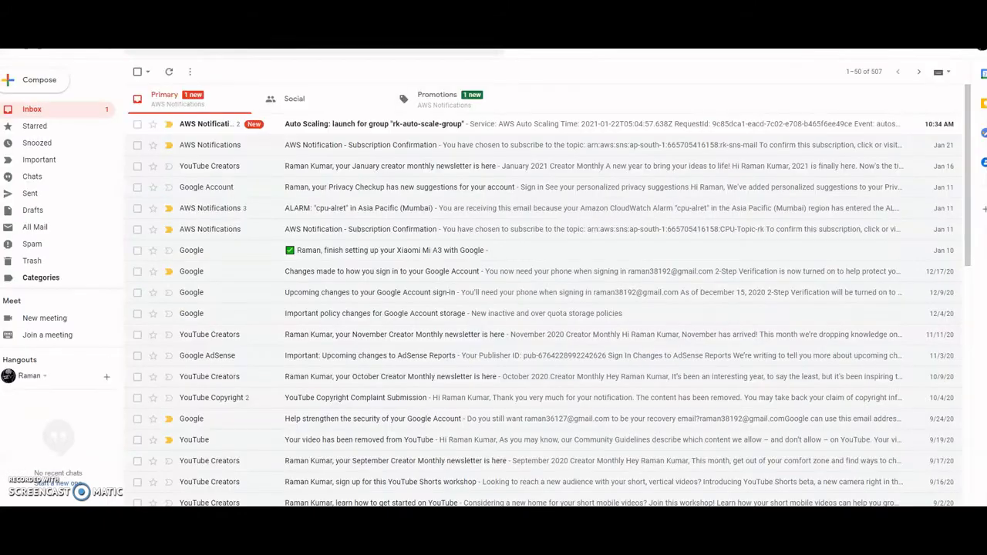
pyautogui.click(213, 123)
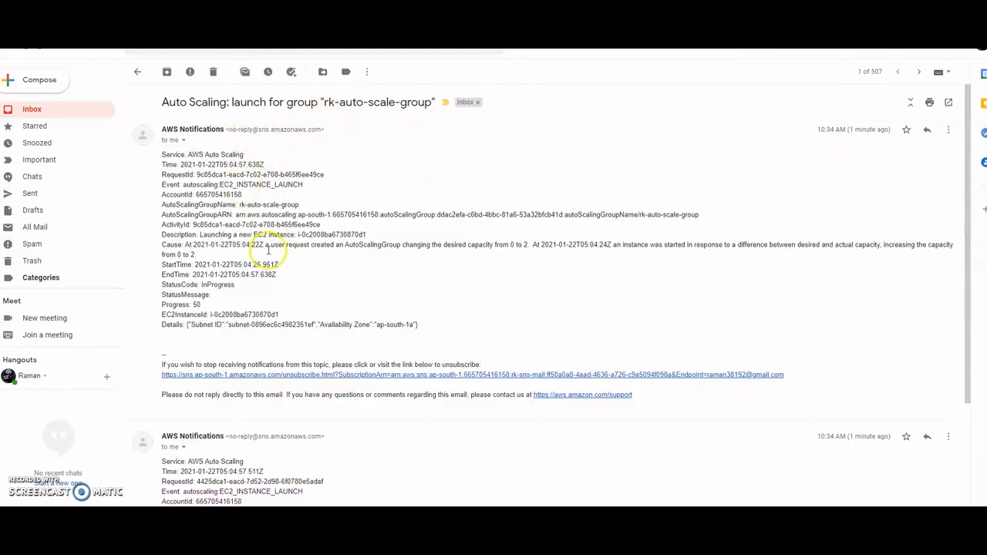
pyautogui.scroll(-3, 265, 246)
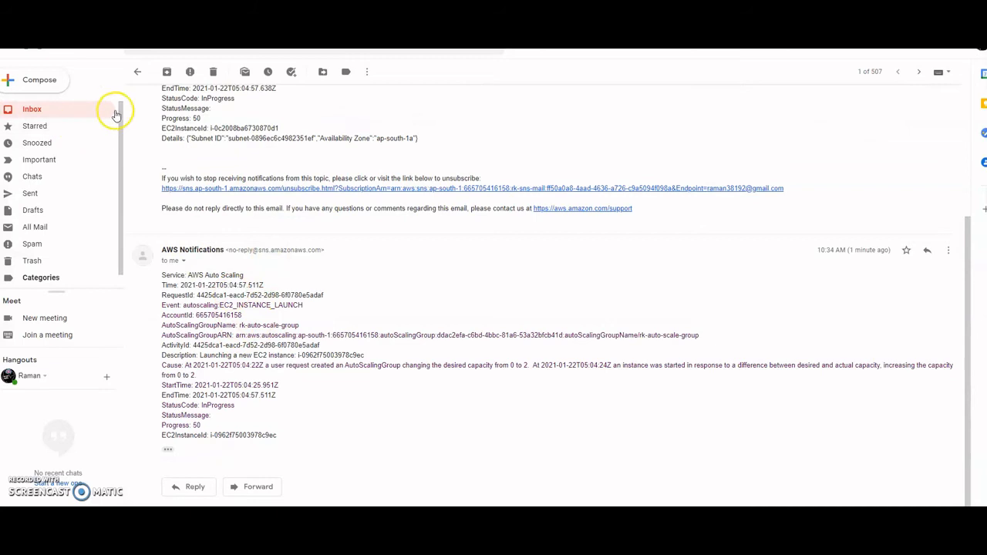
pyautogui.scroll(2, 265, 159)
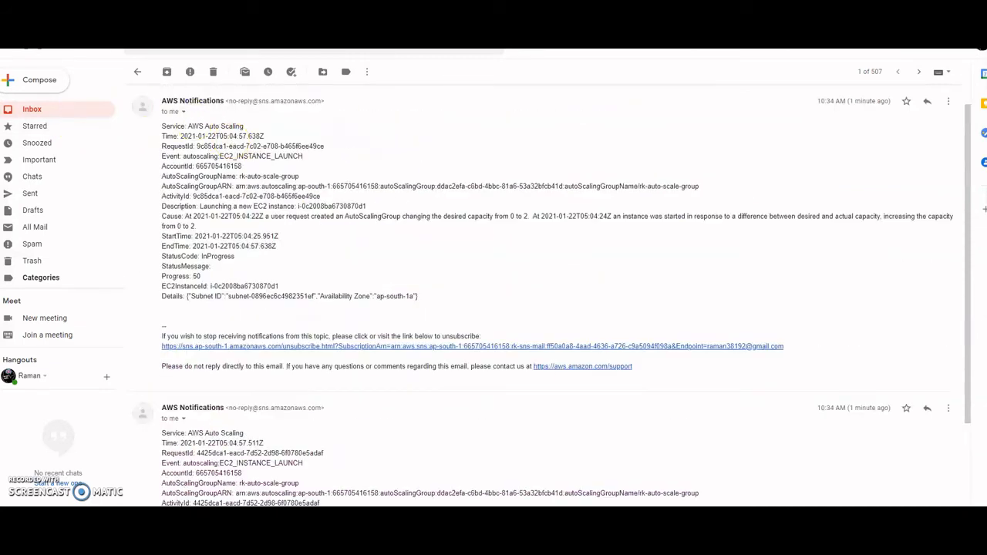
pyautogui.hotkey('ctrl', 'Tab')
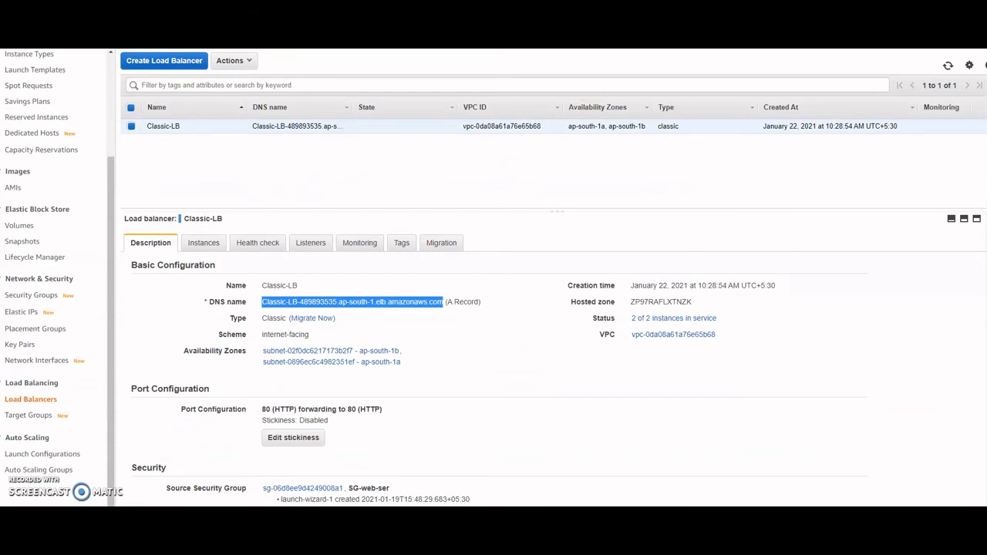
# - Load Classic-LB-489893535.ap-south-1.elb.amazonaws.com in a new browser tab and detach the page into its own smaller window
pyautogui.hotkey('ctrl', 't')
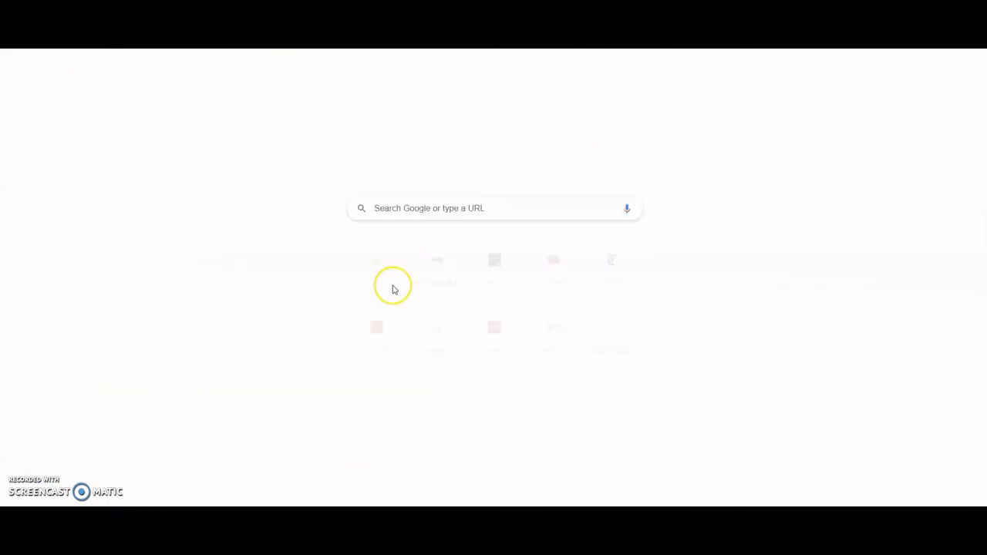
pyautogui.hotkey('ctrl', 'v')
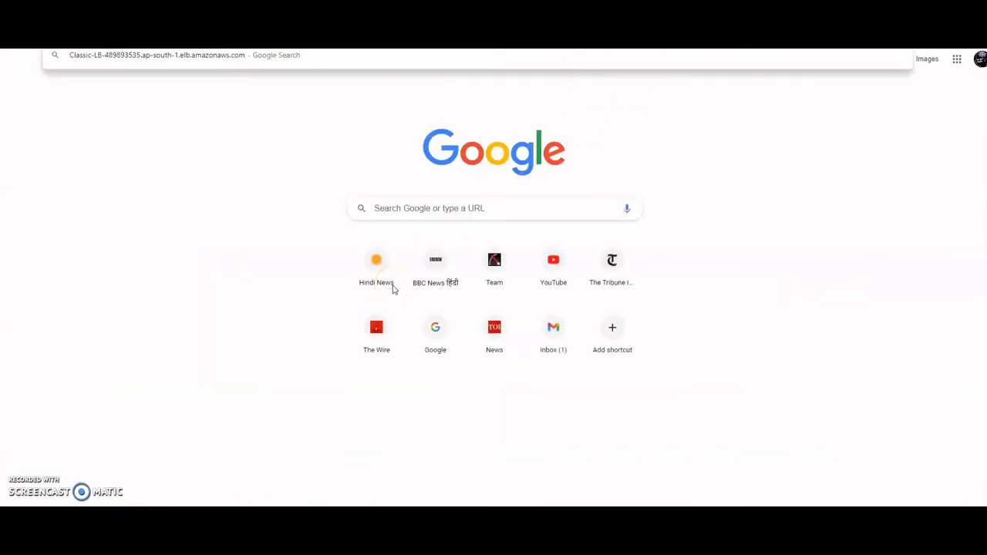
pyautogui.press('Return')
pyautogui.click(388, 288)
pyautogui.click(713, 77)
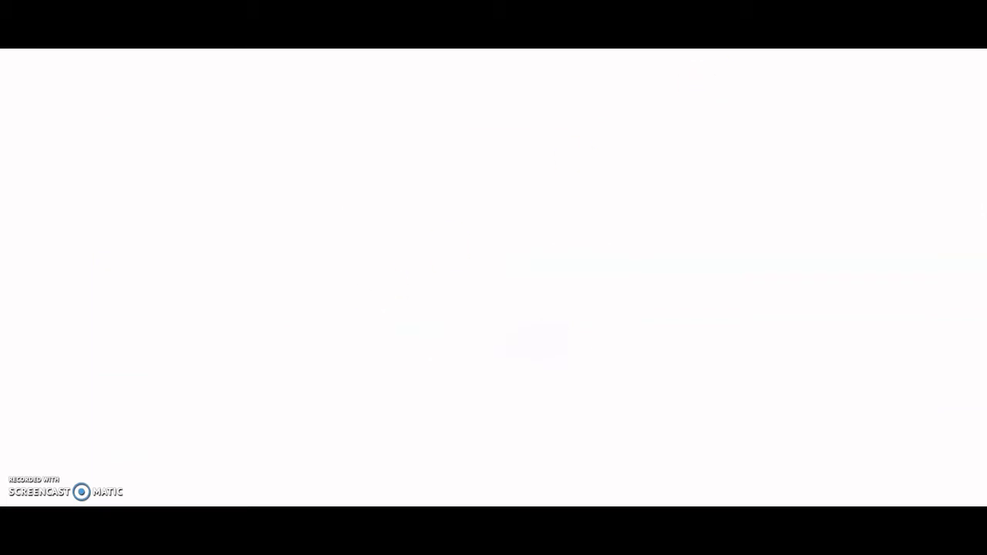
pyautogui.moveTo(803, 60); pyautogui.dragTo(529, 104)
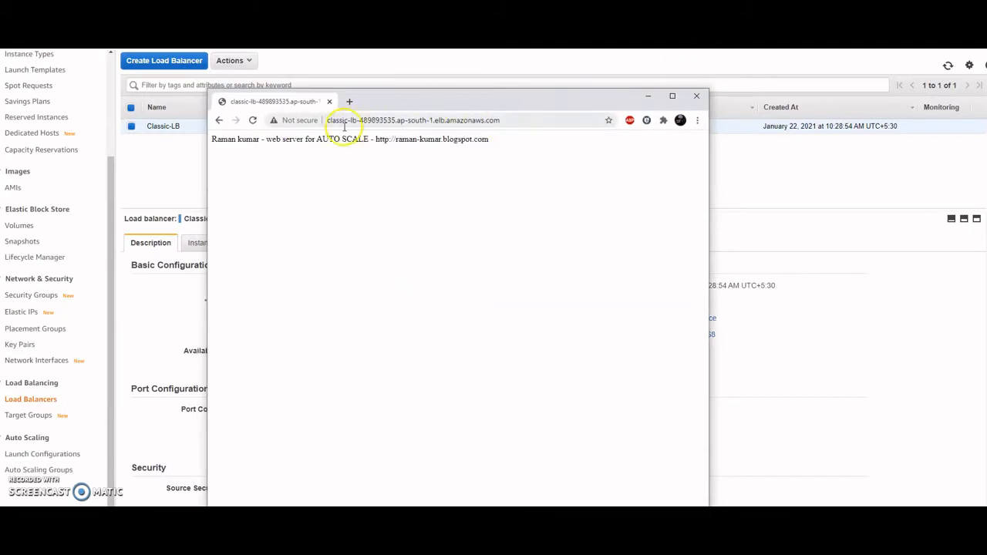
# - Inspect the text of the served web page and return to Classic-LB to list its registered instances
pyautogui.moveTo(276, 139); pyautogui.dragTo(402, 143)
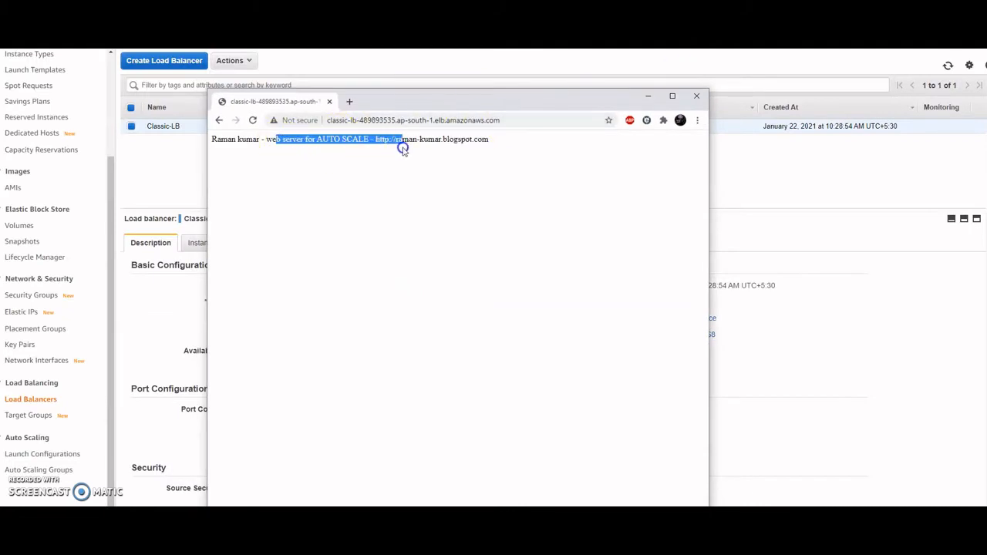
pyautogui.moveTo(430, 98); pyautogui.dragTo(542, 76)
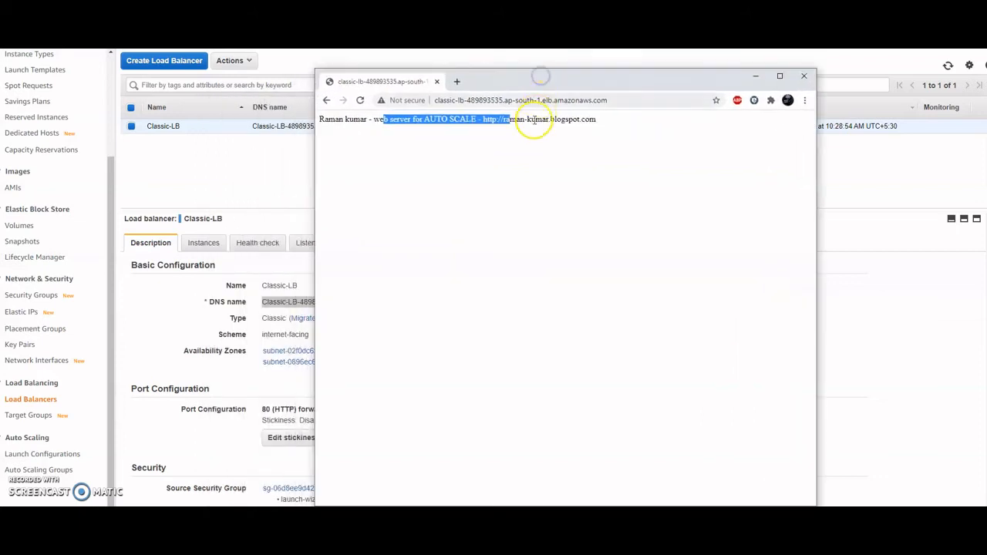
pyautogui.click(264, 184)
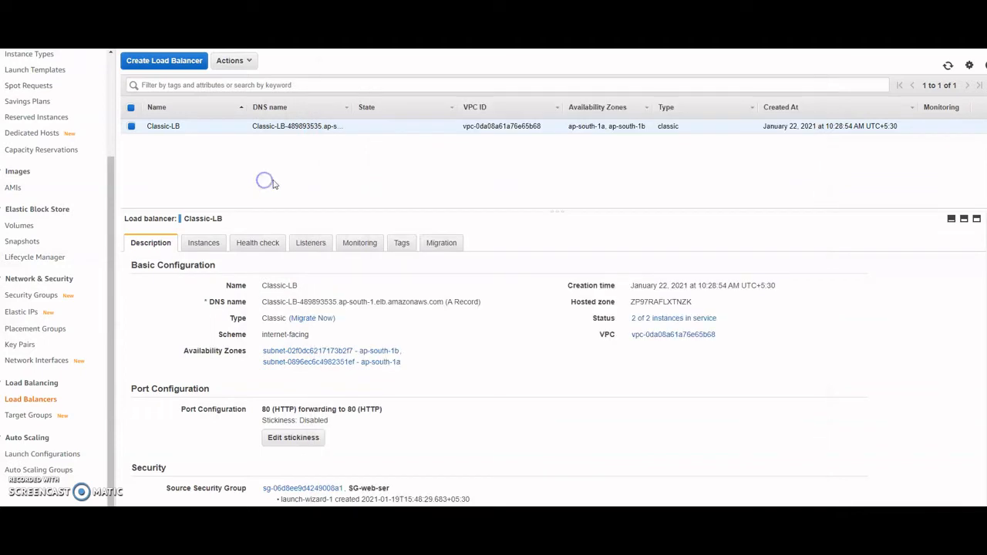
pyautogui.click(202, 244)
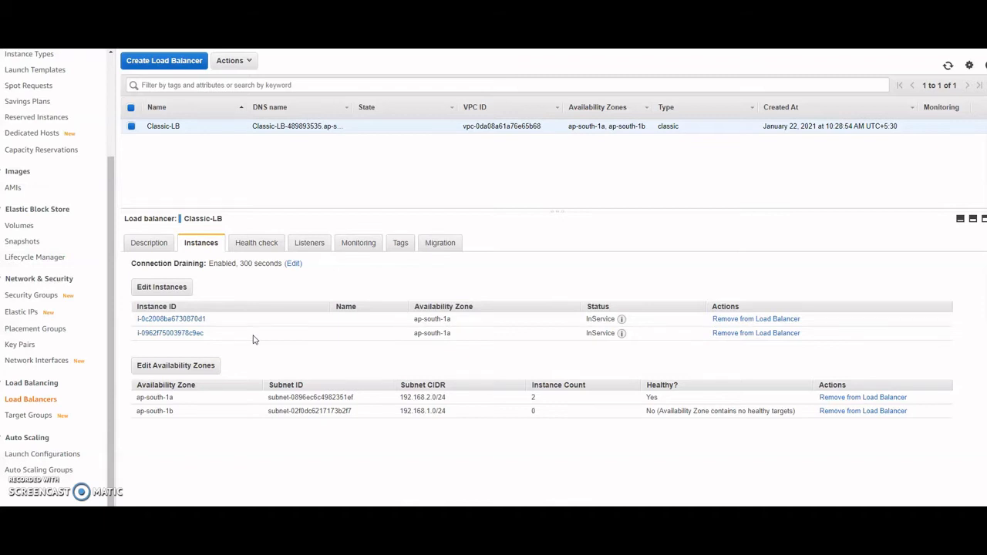
# - Connect to the first running EC2 instance, i-0c2008ba6730870d1, through EC2 Instance Connect as ec2-user
pyautogui.scroll(2, 66, 304)
pyautogui.scroll(2, 65, 304)
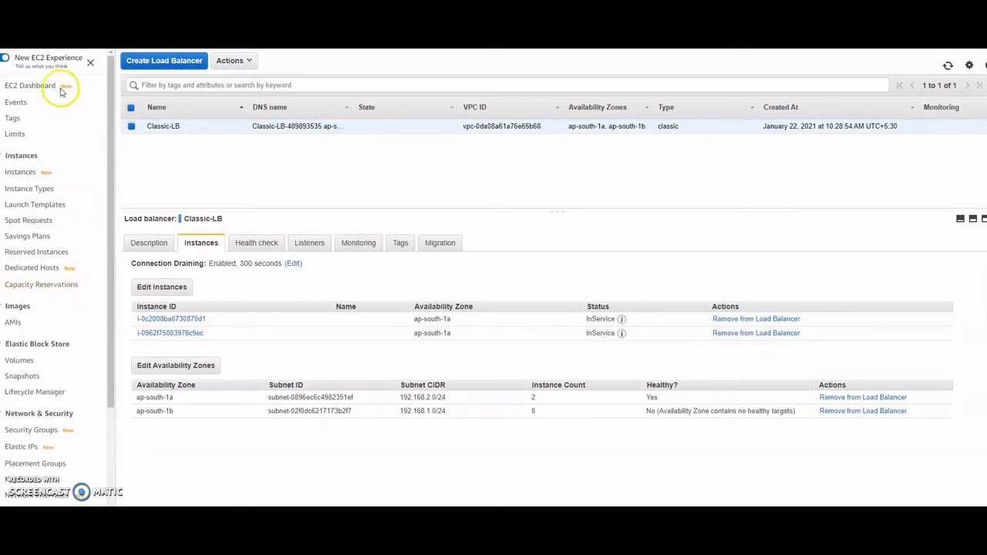
pyautogui.click(31, 83)
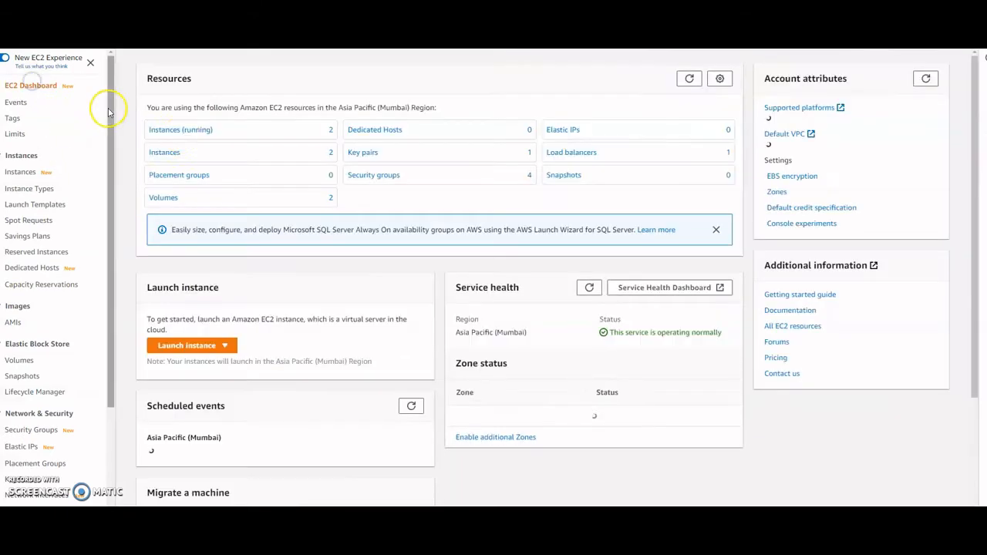
pyautogui.click(183, 131)
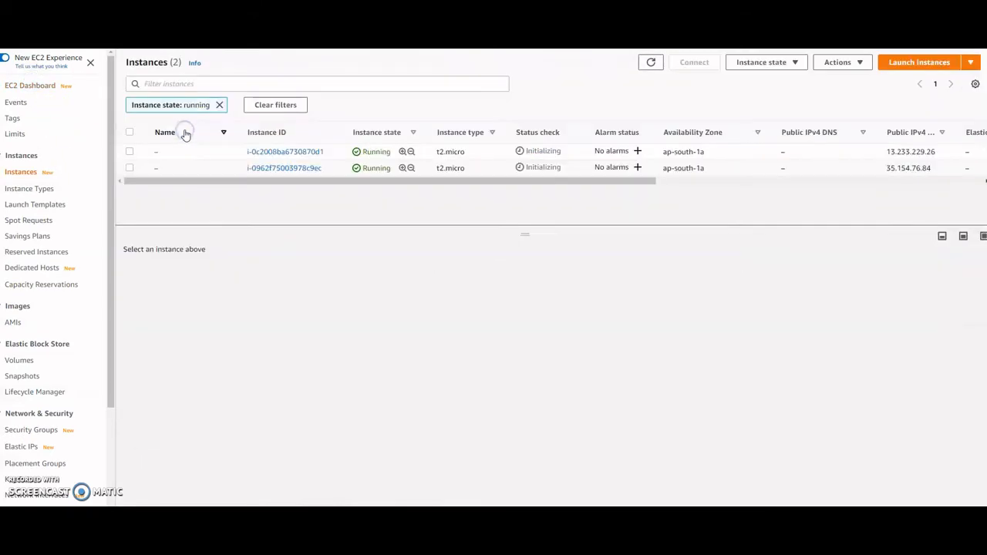
pyautogui.click(130, 152)
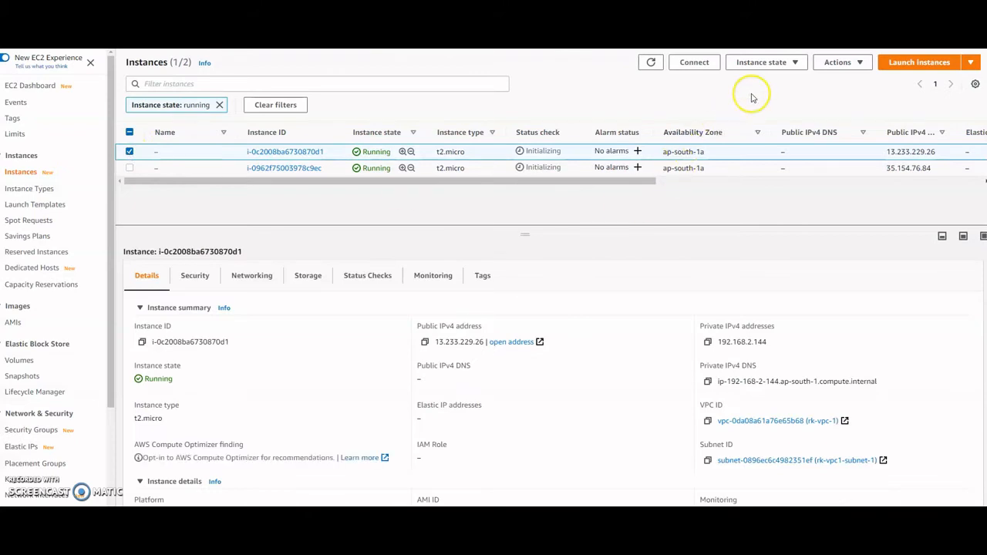
pyautogui.click(860, 65)
pyautogui.click(844, 79)
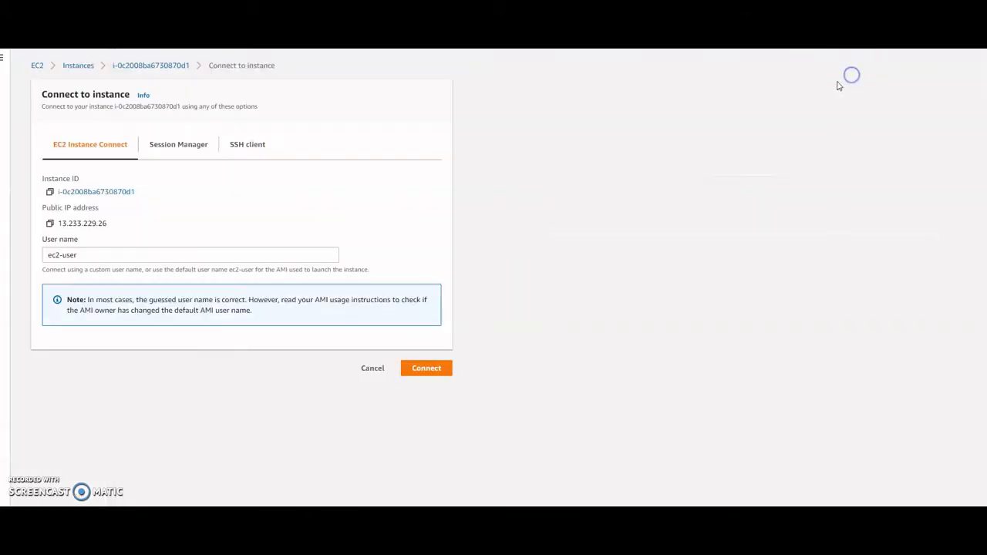
pyautogui.click(427, 368)
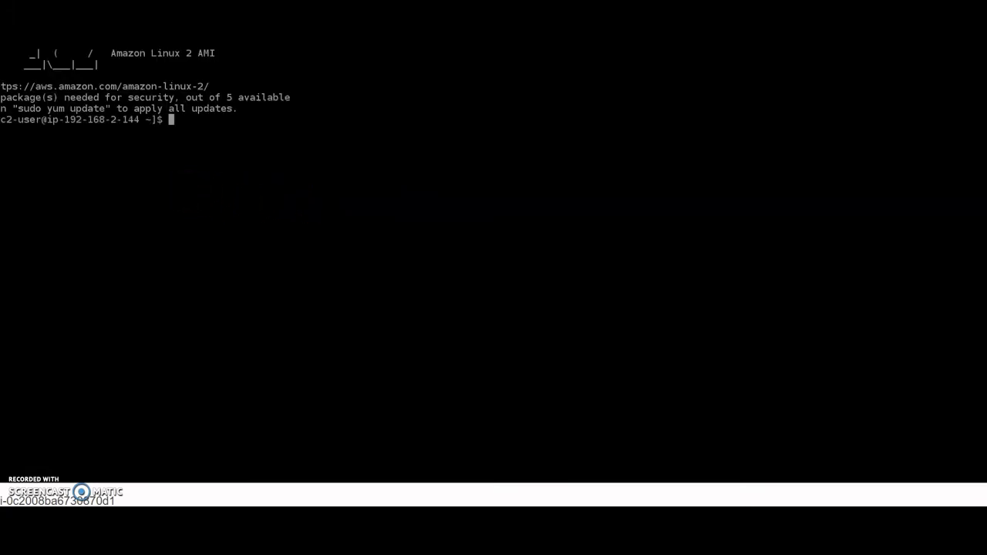
# - Become root with sudo su - and run amazon-linux-extras install epel -y and yum install stress -y on the instance
pyautogui.write('sudo su -')
pyautogui.press('Return')
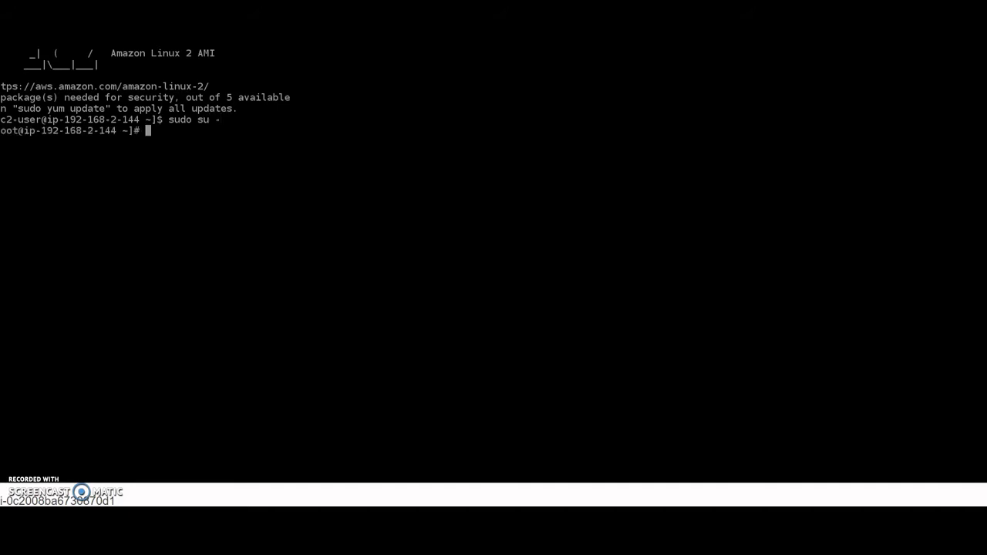
pyautogui.write('amazon-linux-')
pyautogui.click(181, 130)
pyautogui.hotkey('alt', 'Tab')
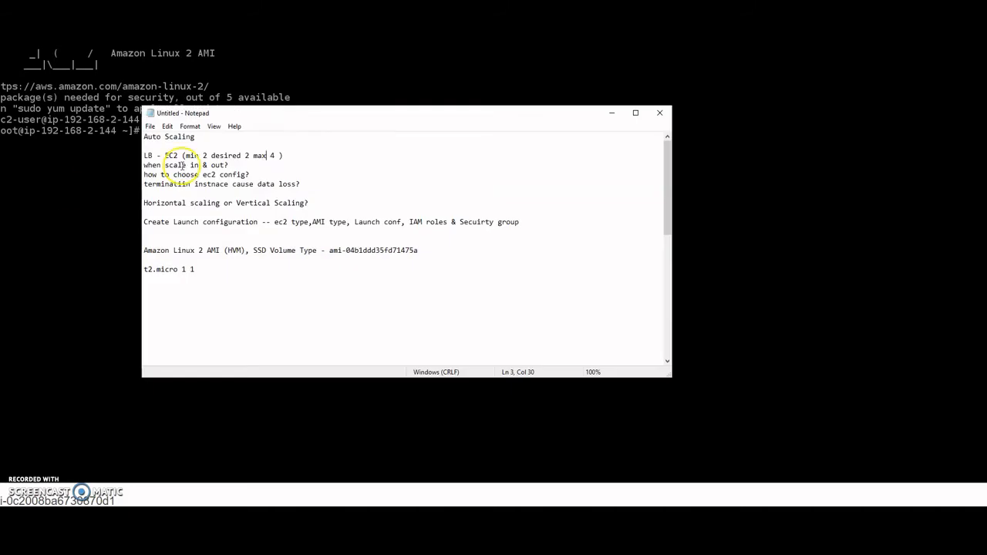
pyautogui.hotkey('alt', 'Tab')
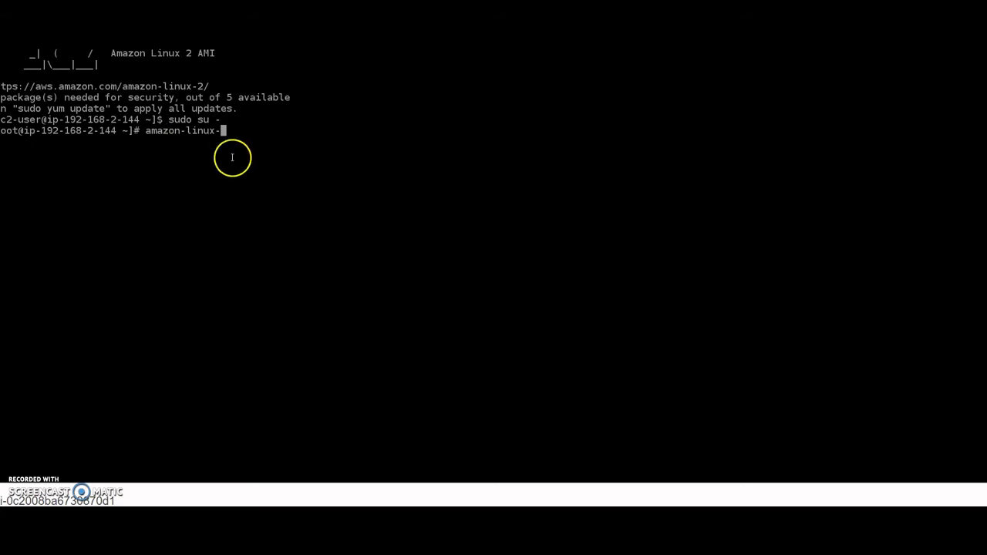
pyautogui.write('extras inst')
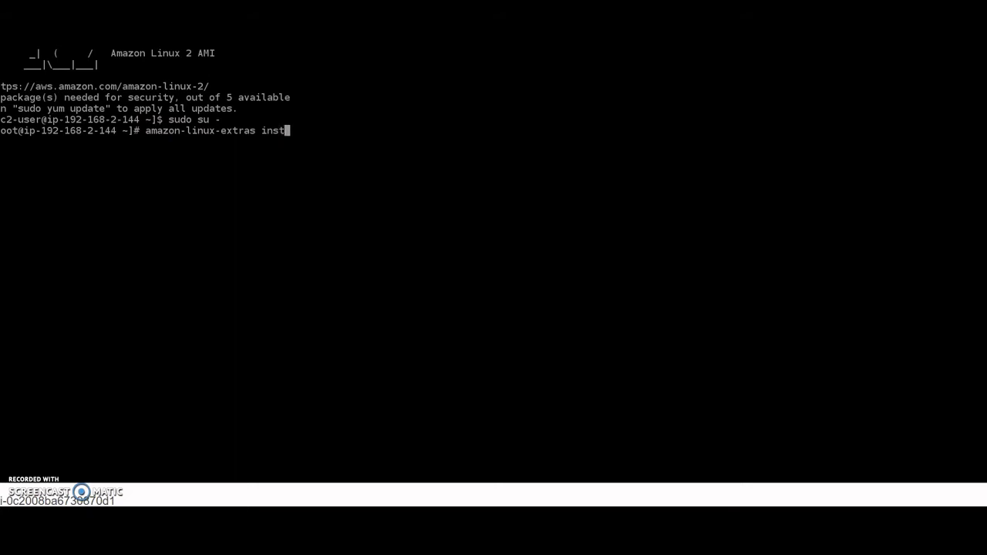
pyautogui.write('all epel -y')
pyautogui.press('Return')
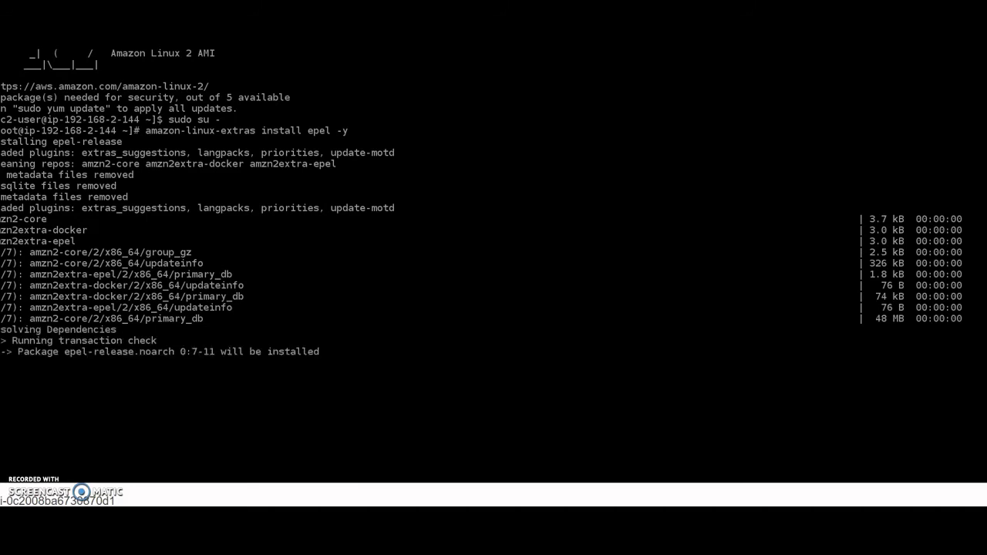
pyautogui.write('yum install stress -y')
pyautogui.press('Return')
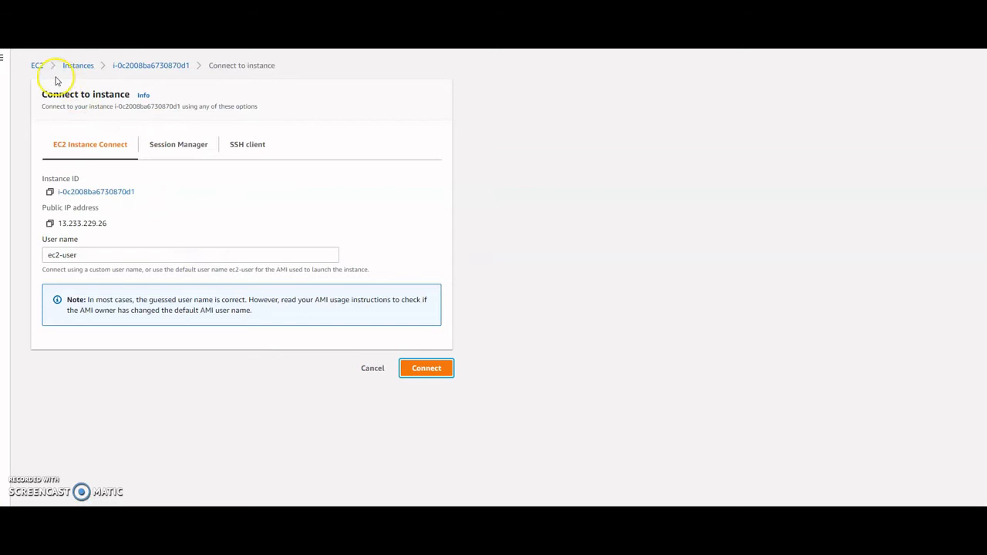
# - Refresh the EC2 resource overview and open the monitoring graphs of the running instance i-0c2008ba6730870d1
pyautogui.click(38, 67)
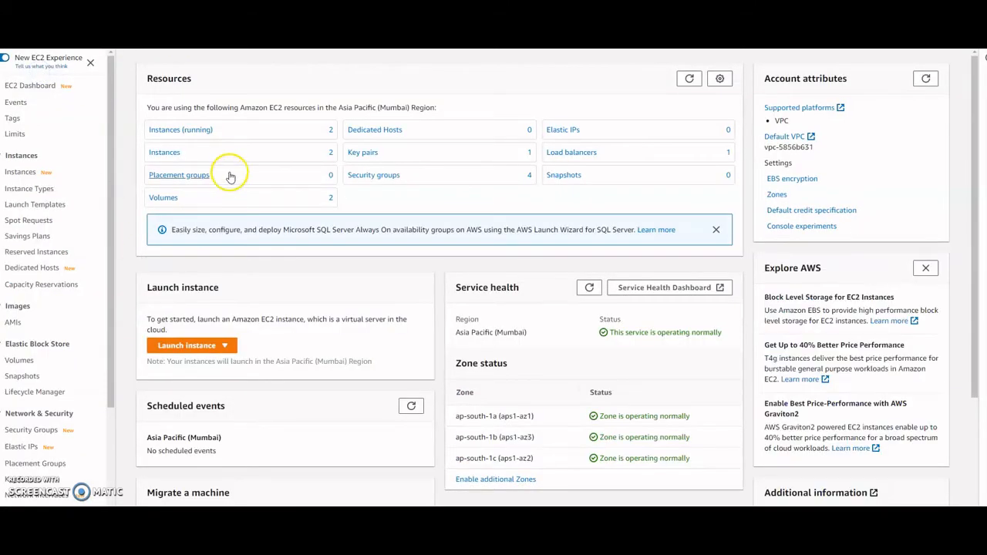
pyautogui.click(689, 78)
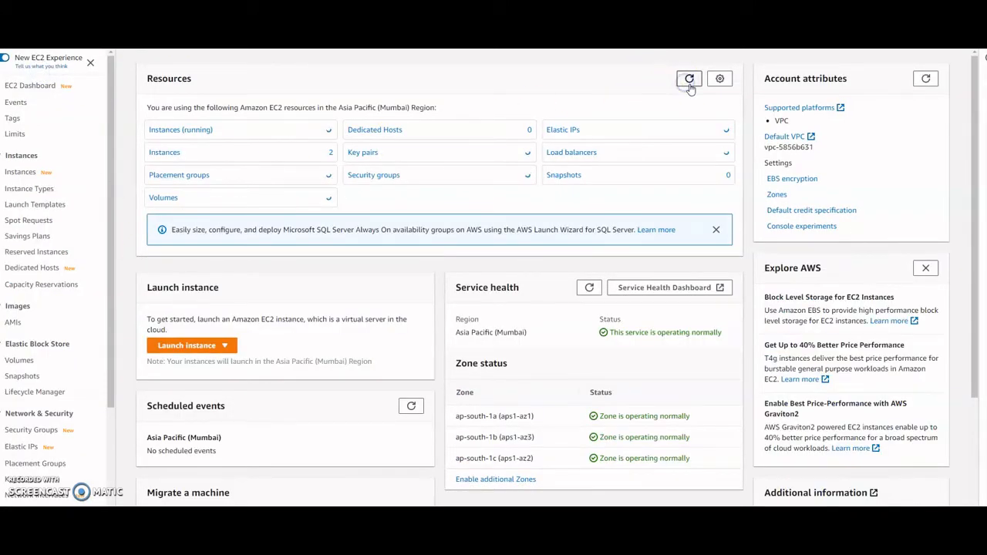
pyautogui.click(182, 133)
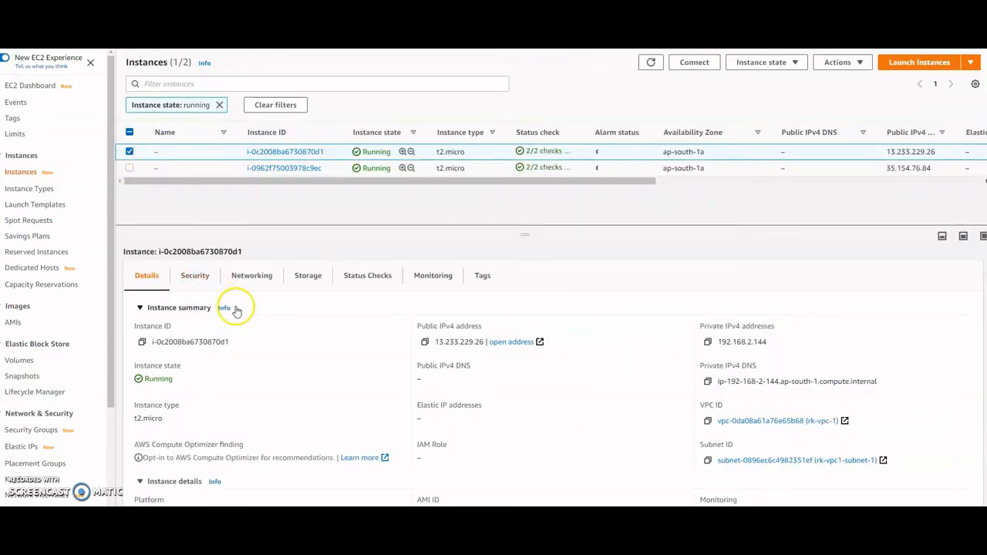
pyautogui.click(424, 281)
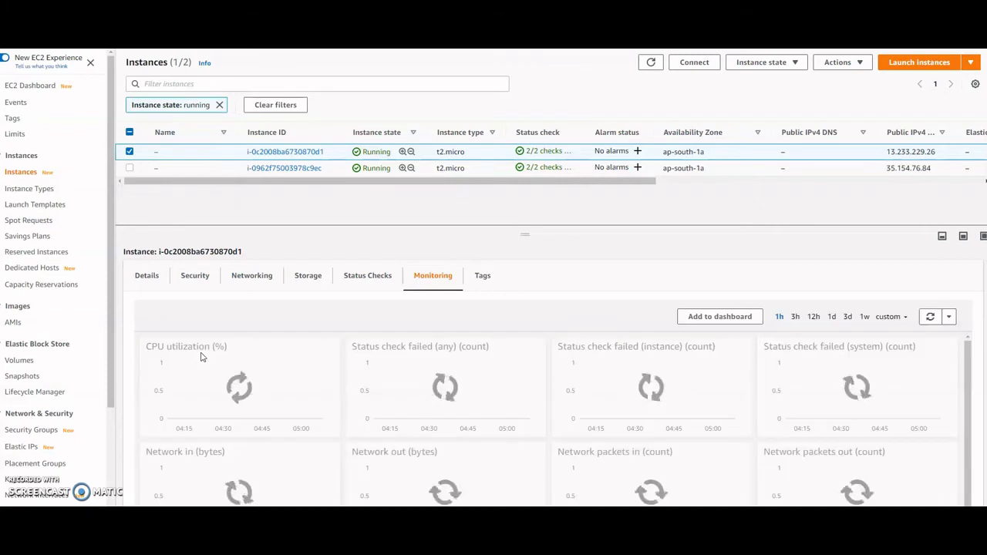
# - Return to the instance's terminal, run top to check the CPU load, and quit it
pyautogui.click(240, 400)
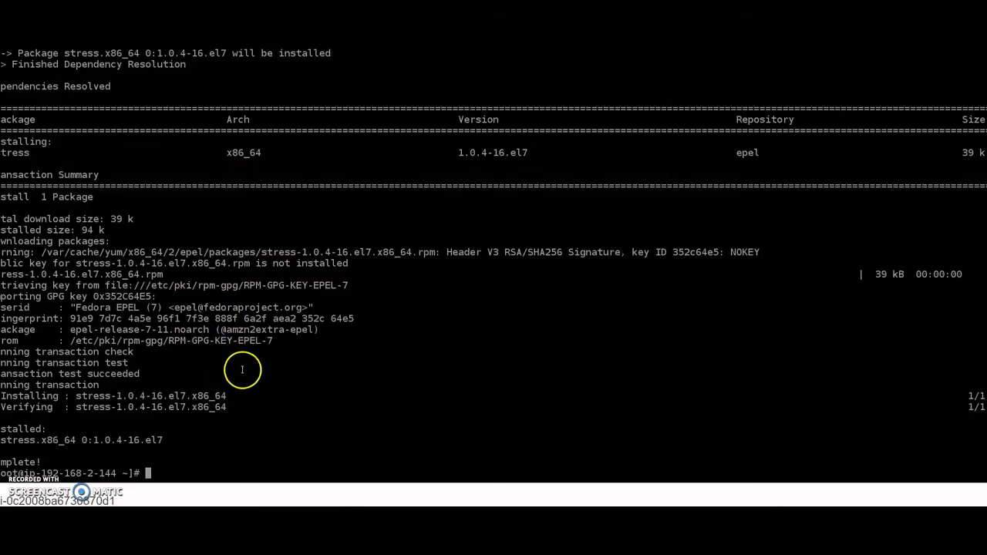
pyautogui.write('top')
pyautogui.press('Return')
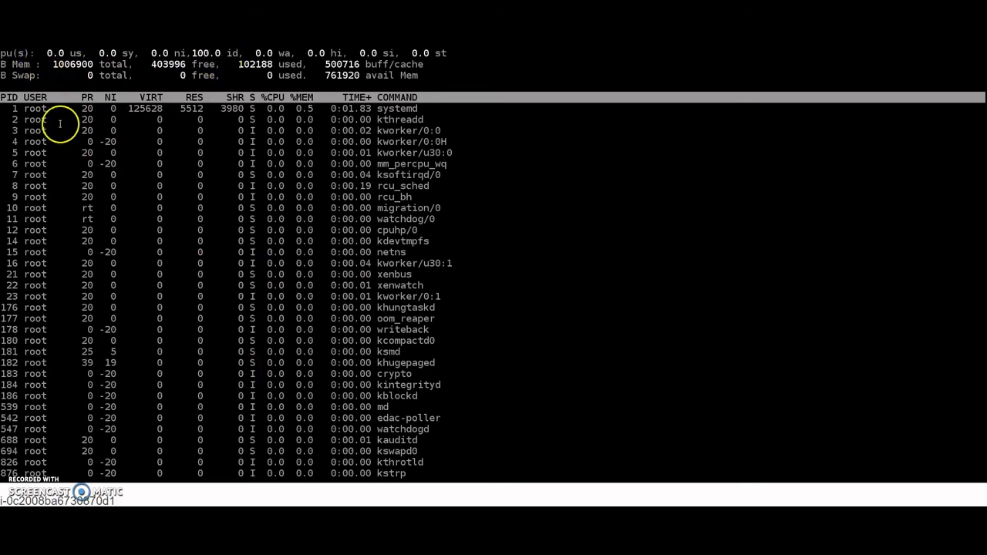
pyautogui.press('q')
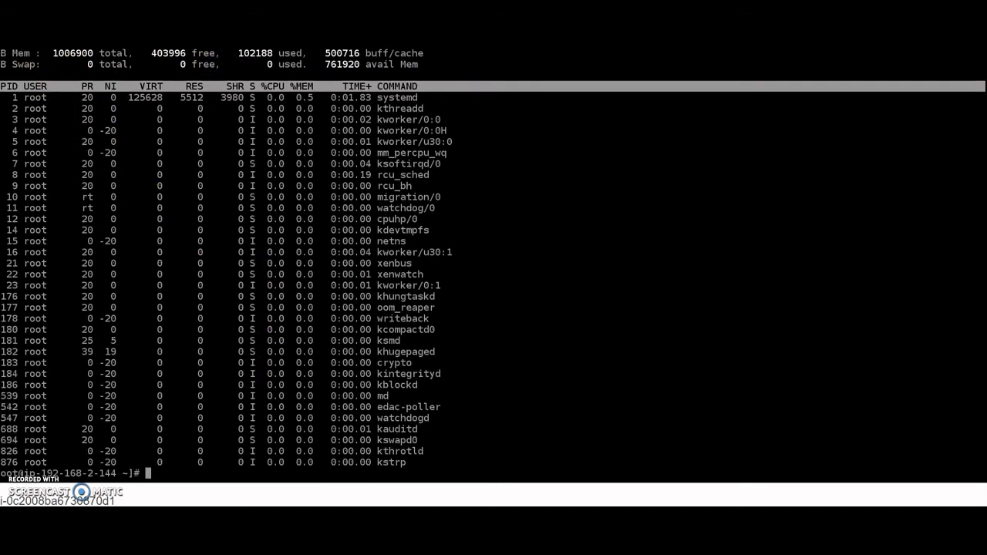
# - Switch to CloudWatch and review the conditions of the two target-tracking alarms in the insufficient-data state
pyautogui.hotkey('ctrl', 'Tab')
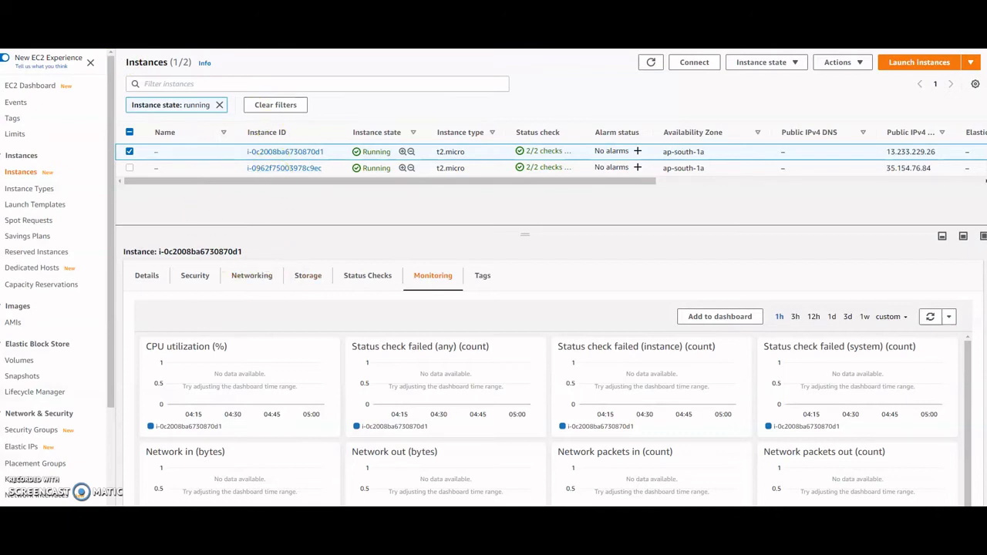
pyautogui.hotkey('ctrl', 'Tab')
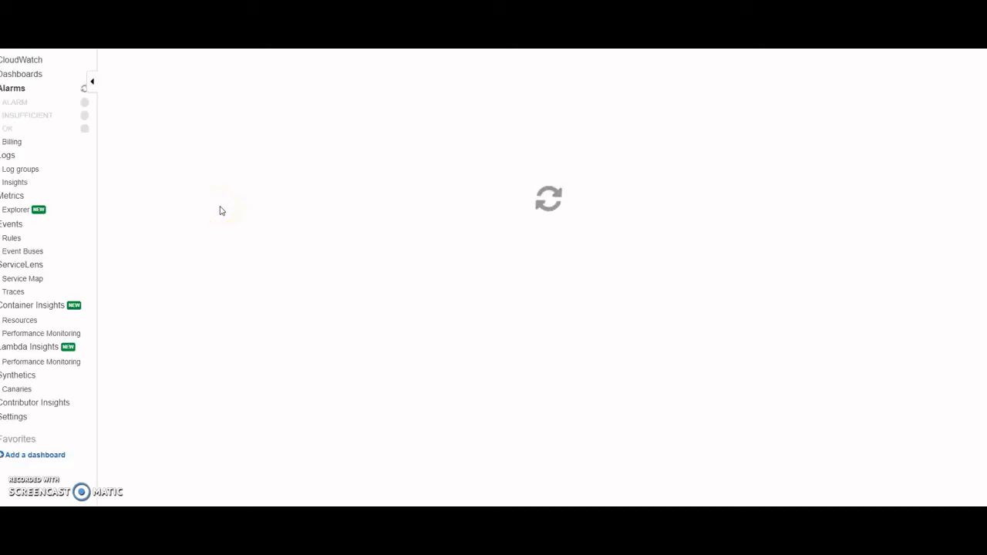
pyautogui.click(37, 116)
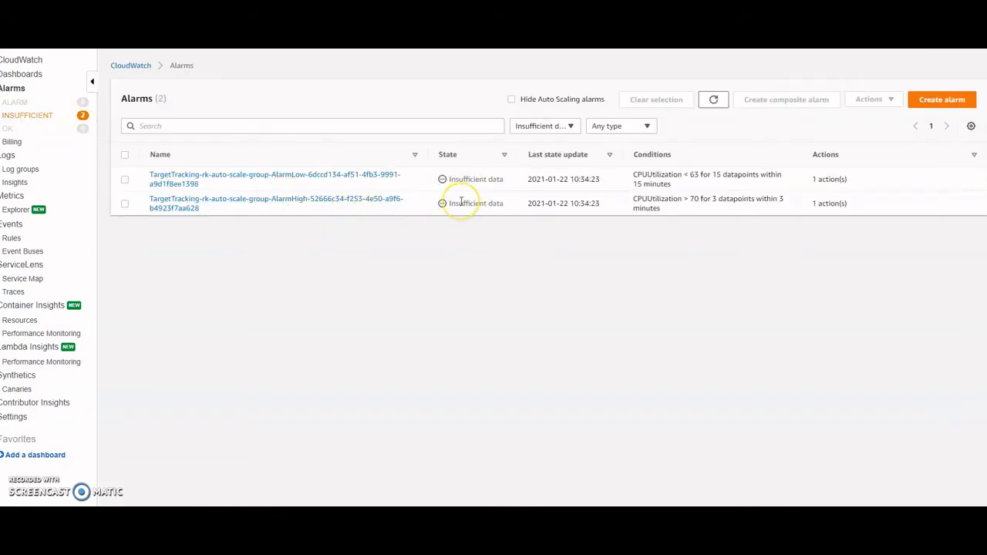
pyautogui.doubleClick(657, 184)
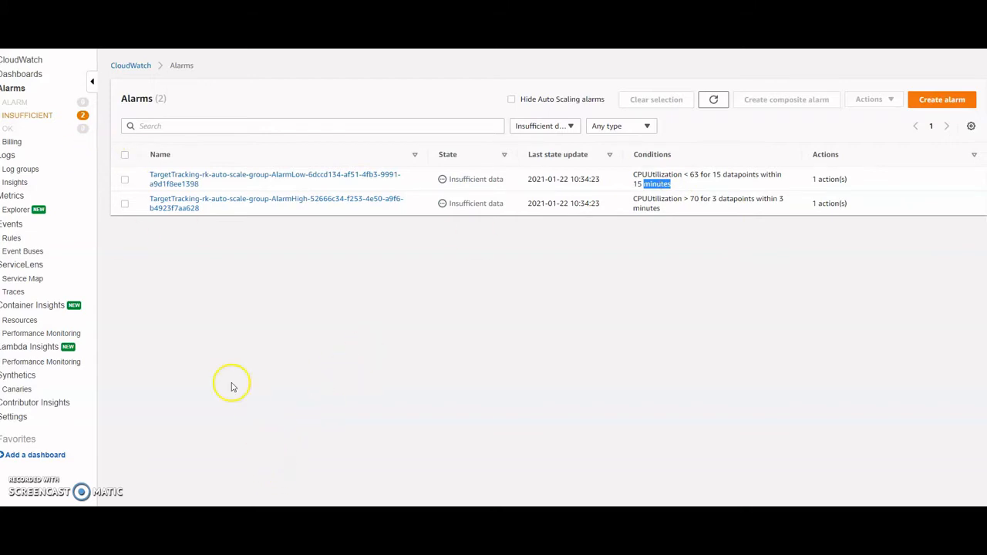
pyautogui.moveTo(239, 489)
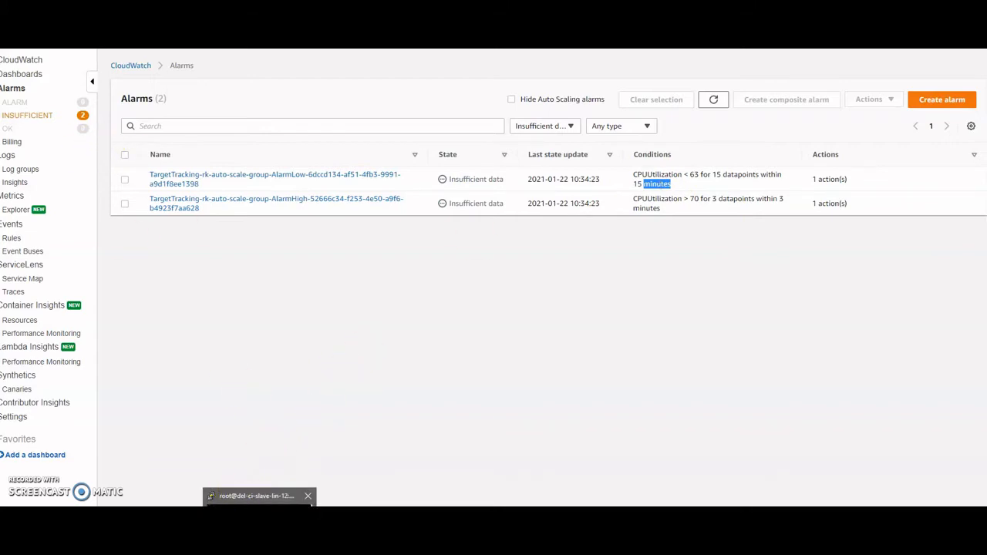
# - Return to the EC2 console and open the details of the Auto Scaling group rk-auto-scale-group to check its capacity settings
pyautogui.click(146, 393)
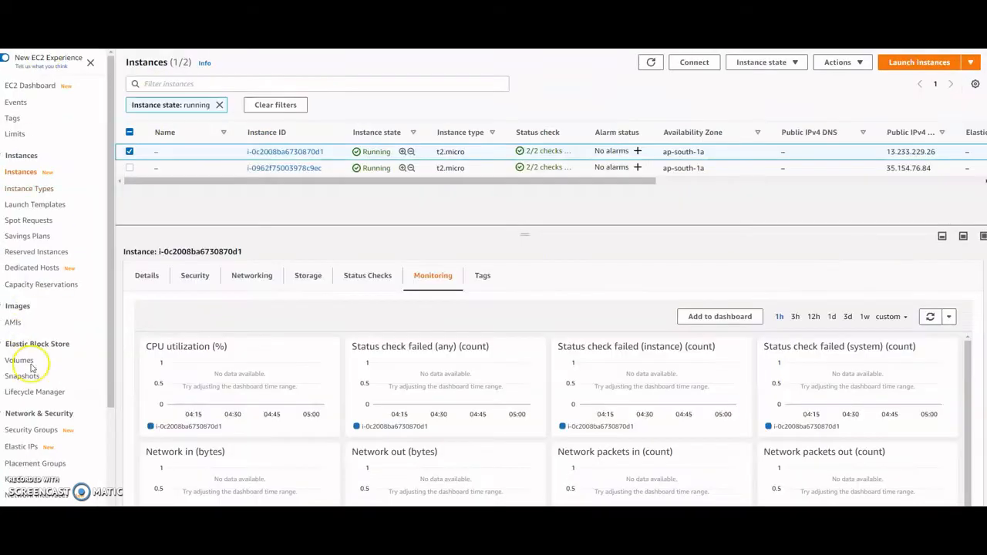
pyautogui.scroll(-3, 67, 339)
pyautogui.click(47, 469)
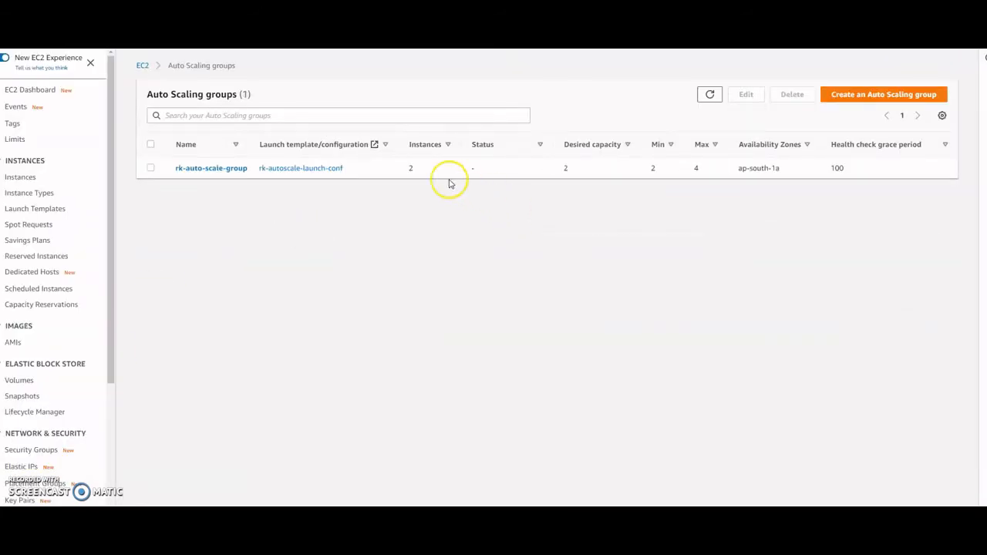
pyautogui.click(412, 167)
pyautogui.click(151, 169)
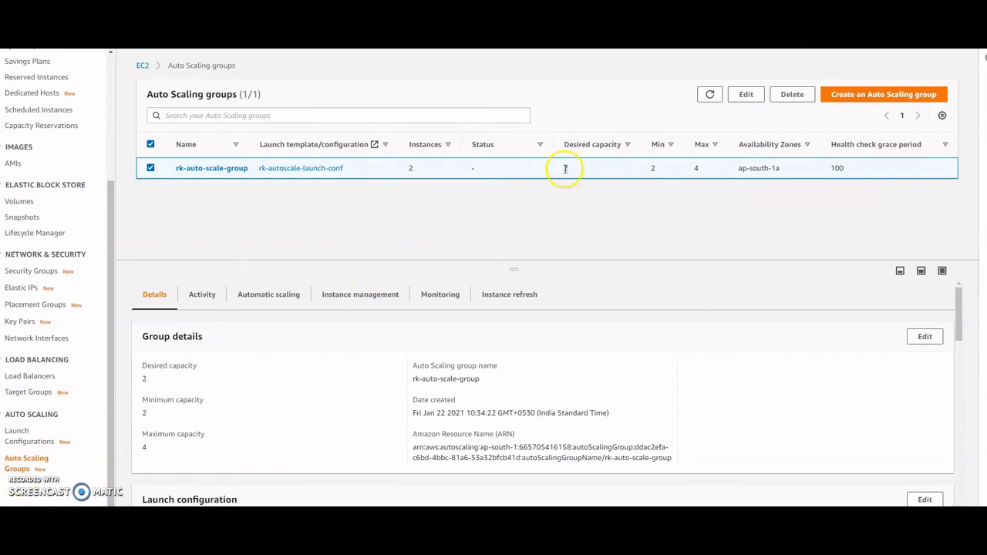
# - Show the instances registered with the Classic-LB load balancer, and start the Google stopwatch
pyautogui.scroll(3, 52, 333)
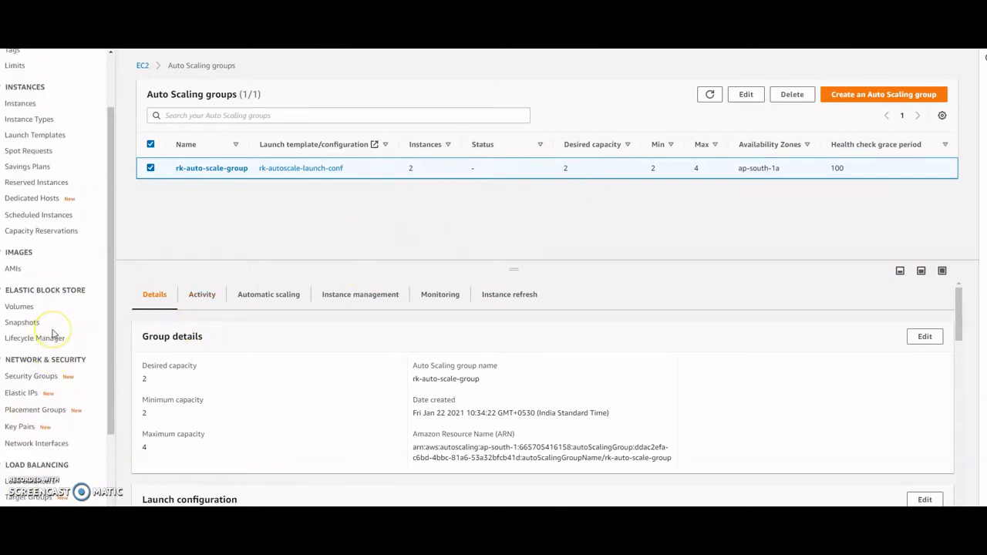
pyautogui.scroll(-3, 52, 333)
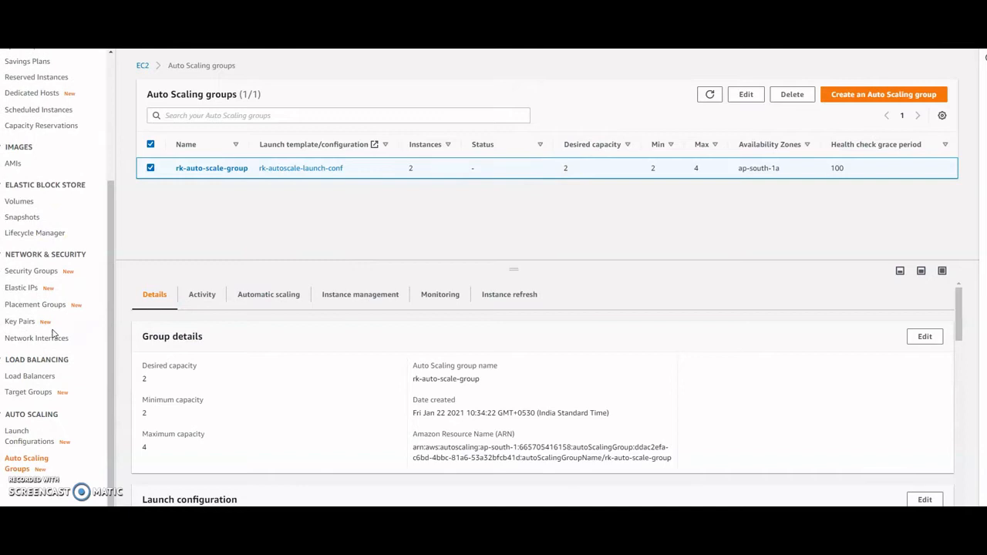
pyautogui.click(39, 395)
pyautogui.click(34, 375)
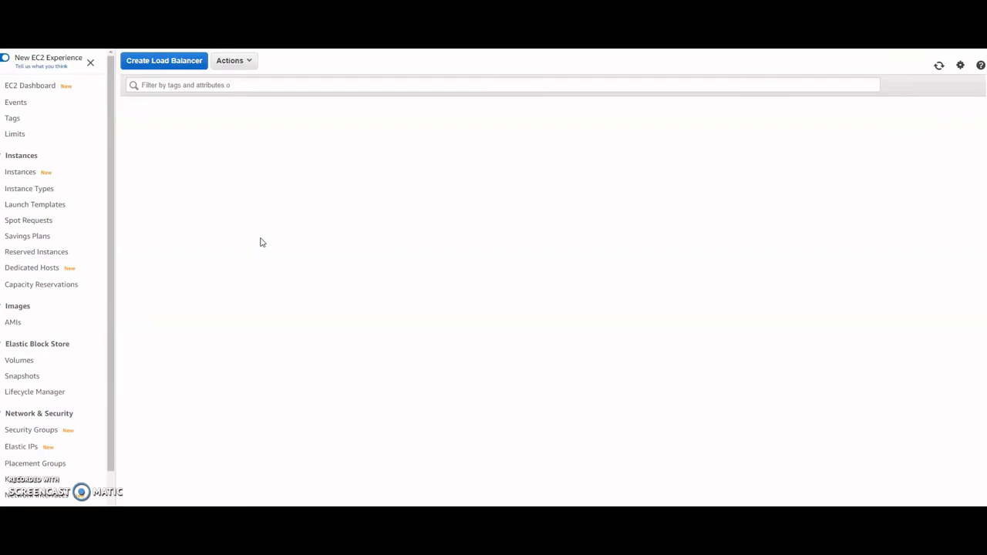
pyautogui.click(206, 285)
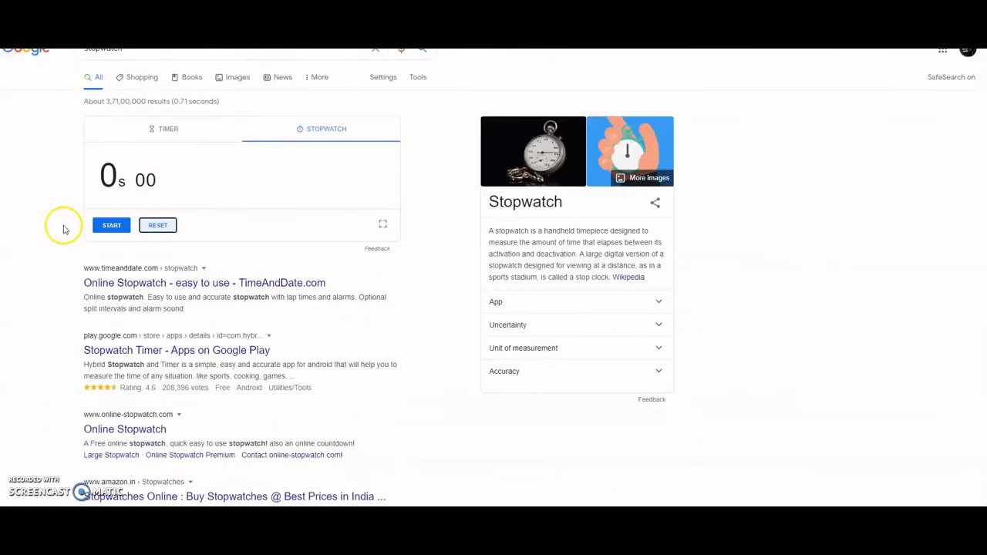
pyautogui.click(95, 223)
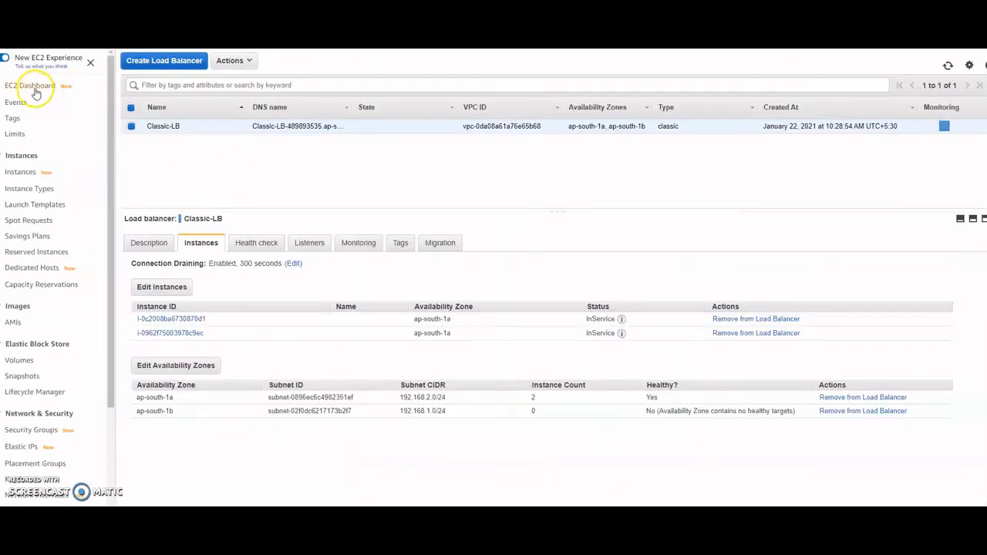
# - Select the running instance i-0c2008ba6730870d1 and open a new EC2 Instance Connect session to it as ec2-user
pyautogui.click(34, 86)
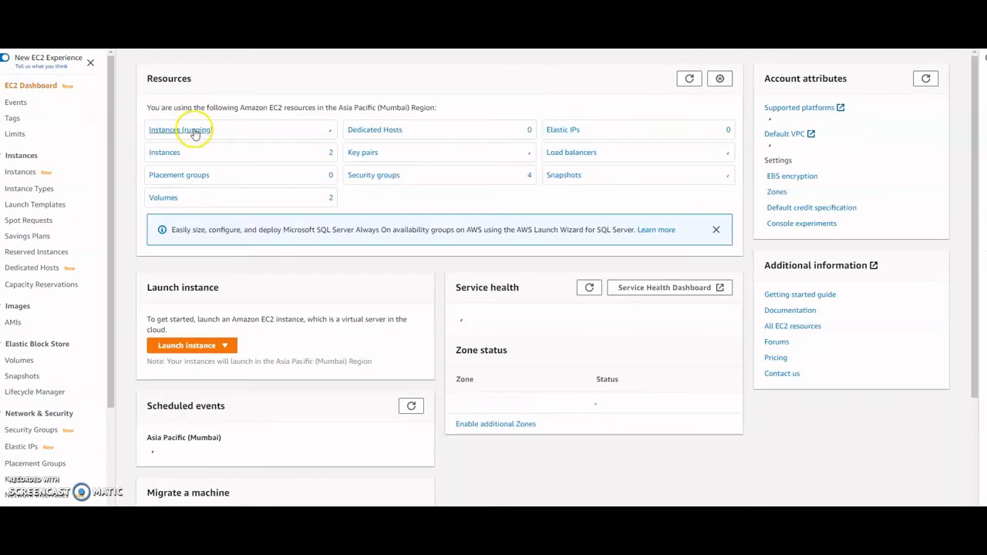
pyautogui.click(193, 129)
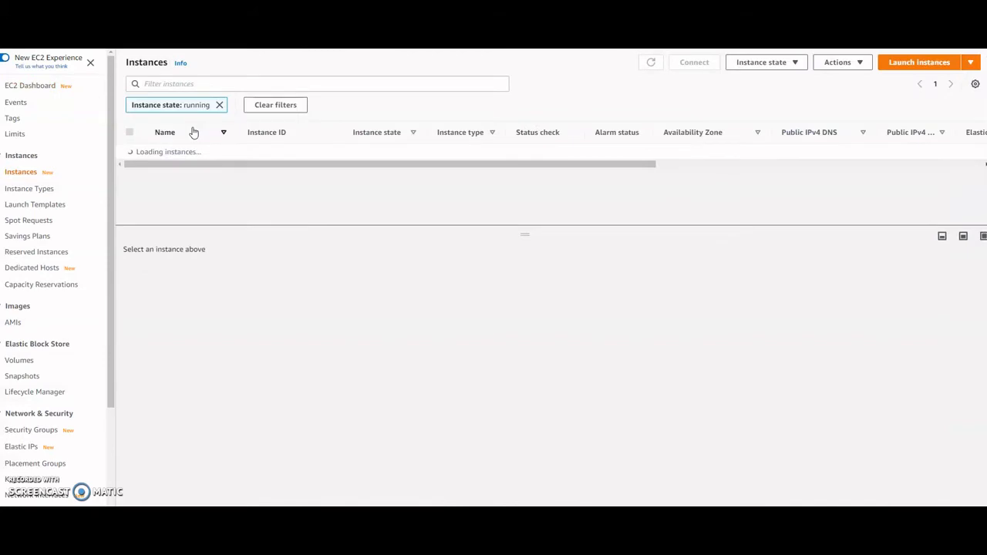
pyautogui.click(176, 132)
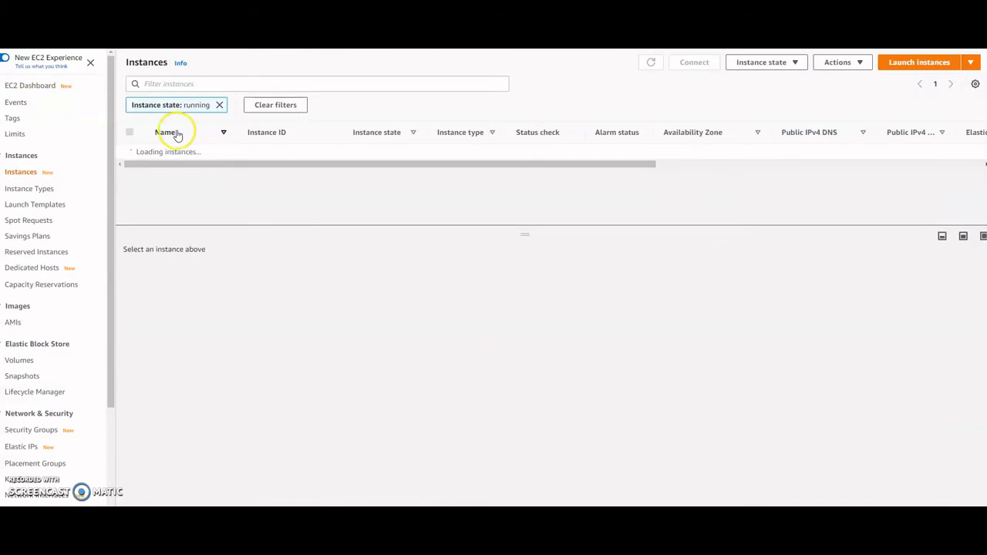
pyautogui.click(129, 152)
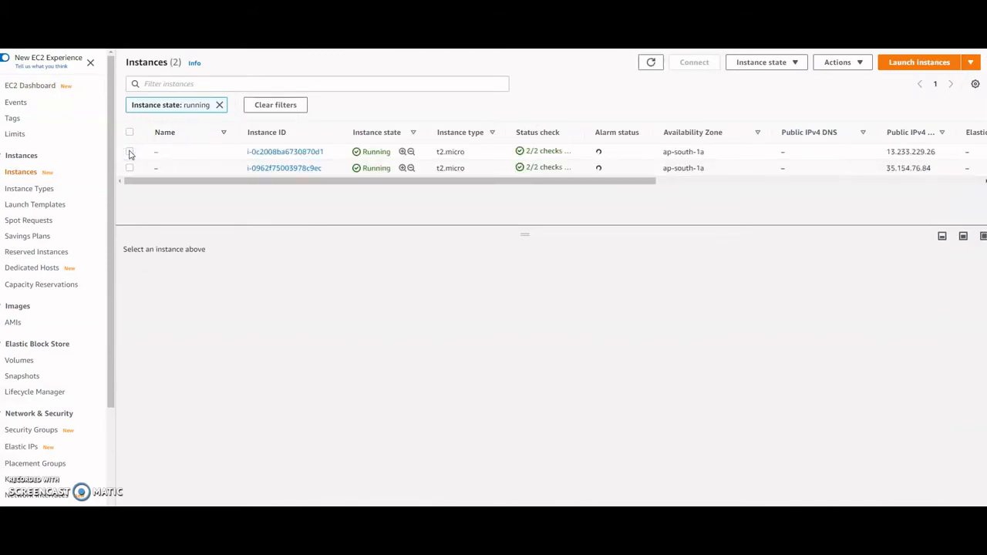
pyautogui.click(129, 153)
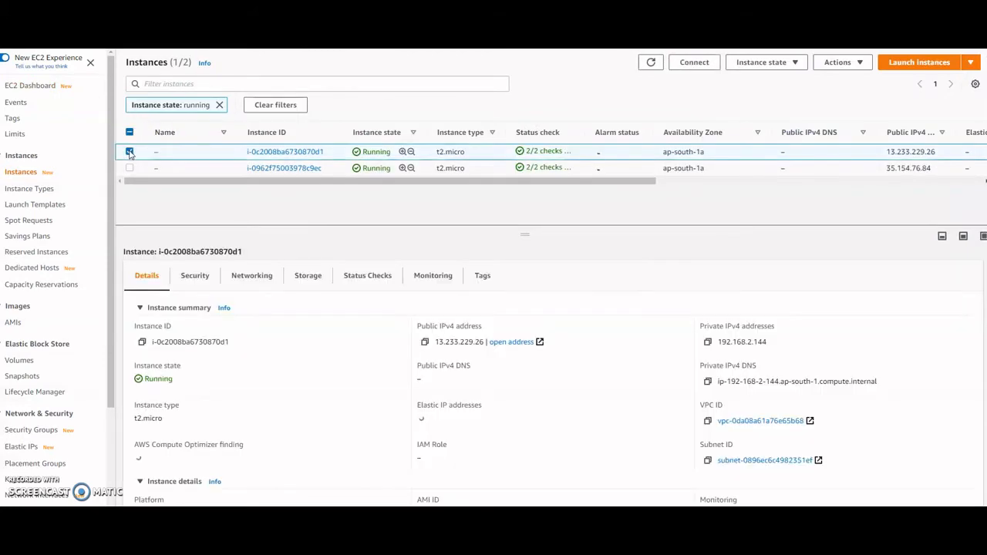
pyautogui.click(860, 63)
pyautogui.click(842, 75)
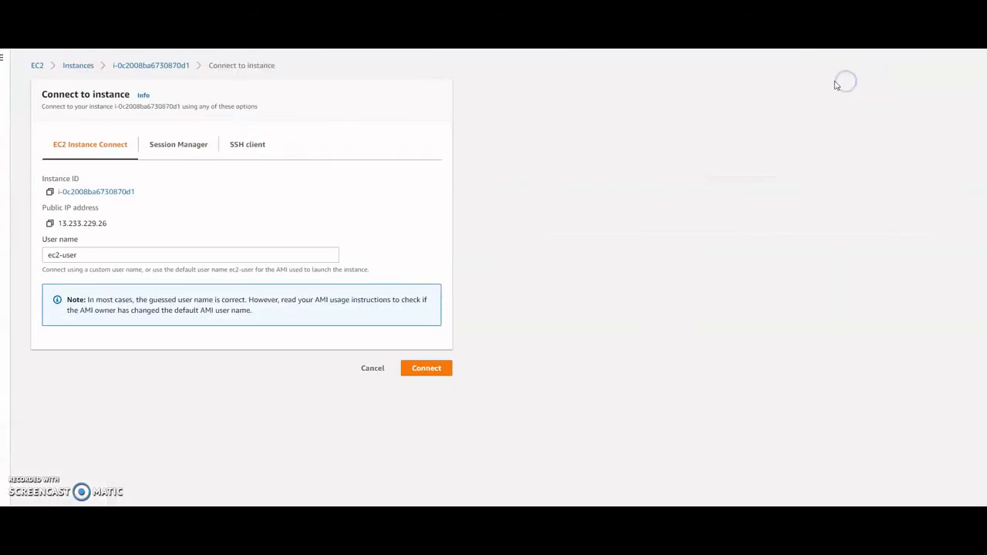
pyautogui.click(426, 368)
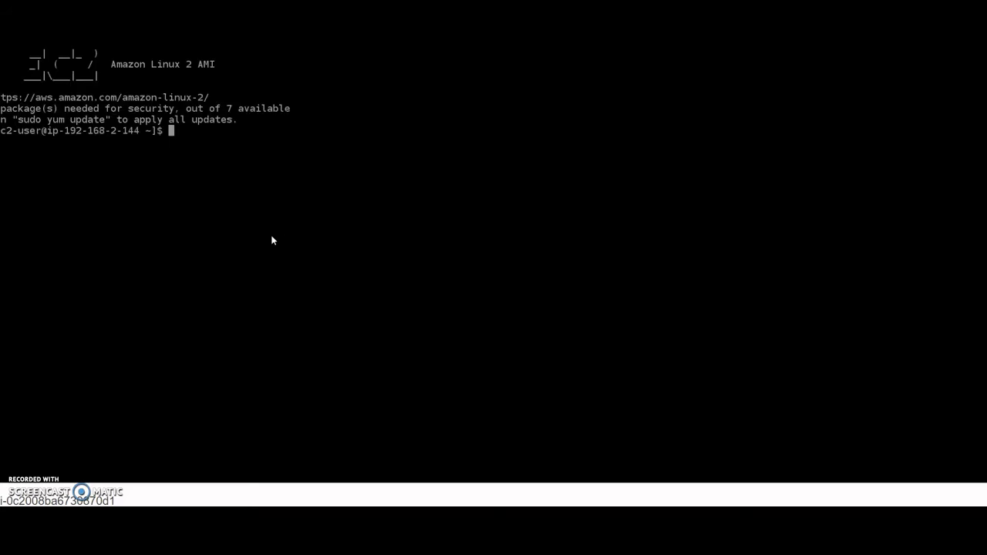
# - Become root with sudo su - and run stress without options to display its usage help
pyautogui.write('stress')
pyautogui.press('BackSpace')
pyautogui.press('BackSpace')
pyautogui.press('BackSpace')
pyautogui.press('BackSpace')
pyautogui.press('BackSpace')
pyautogui.press('BackSpace')
pyautogui.press('BackSpace')
pyautogui.write('sudo su -')
pyautogui.press('Return')
pyautogui.write('stress')
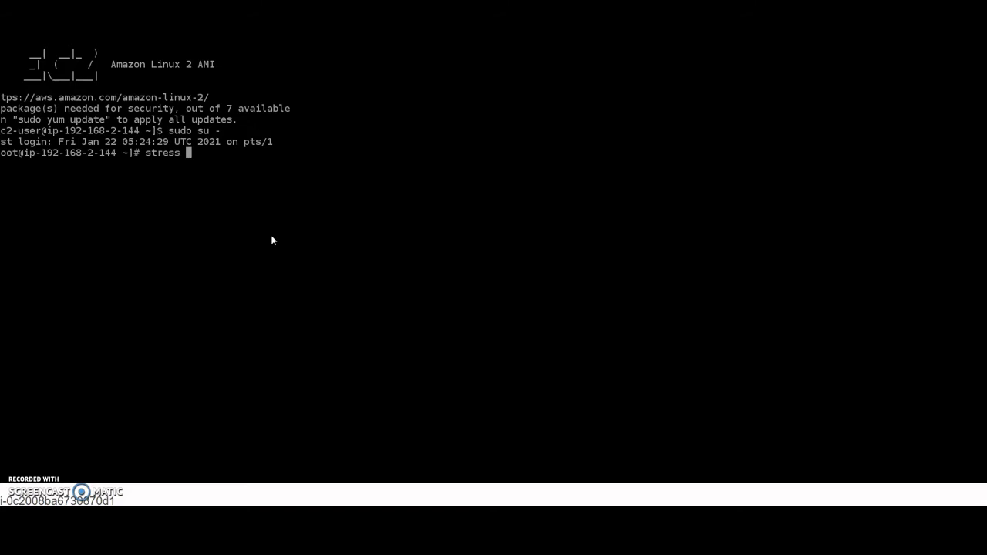
pyautogui.press('Return')
# - Start the load by running stress --cpu 8 --io 4 --vm 2 --vm-bytes 128M --timeout 10000000s on the instance
pyautogui.write('stress')
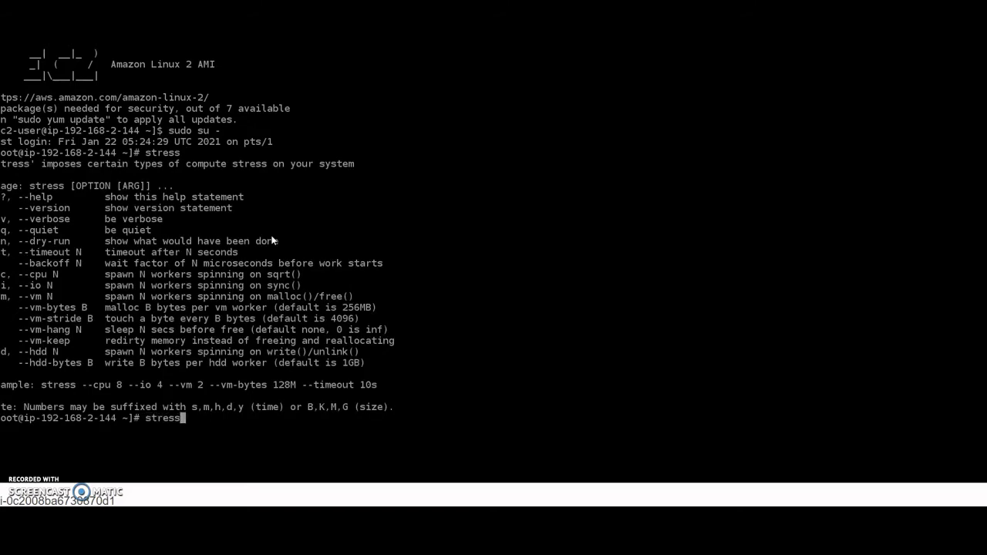
pyautogui.write(' --cpu 8 --io 4 --vm 2 --vm')
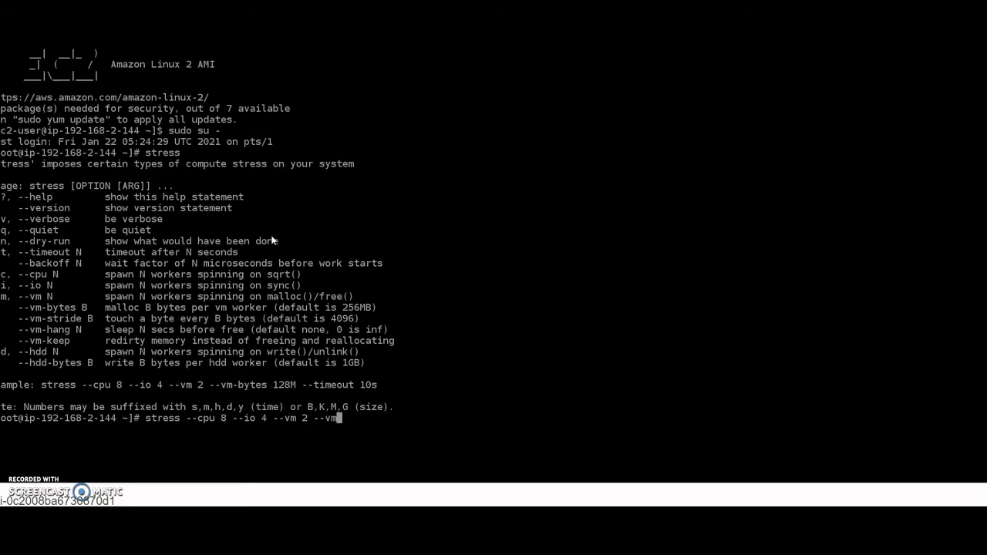
pyautogui.write('-bytes 128M --time')
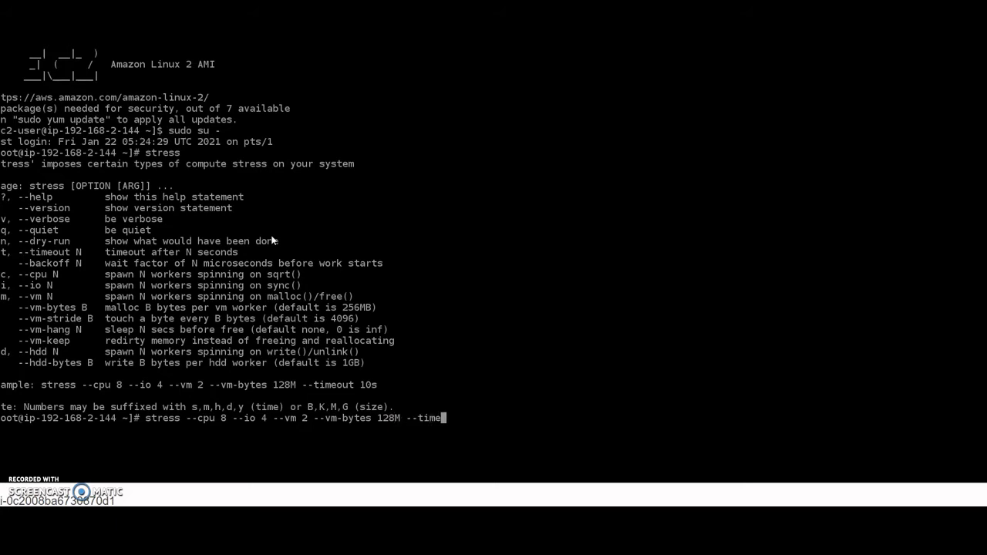
pyautogui.write('out 10000000s')
pyautogui.press('Return')
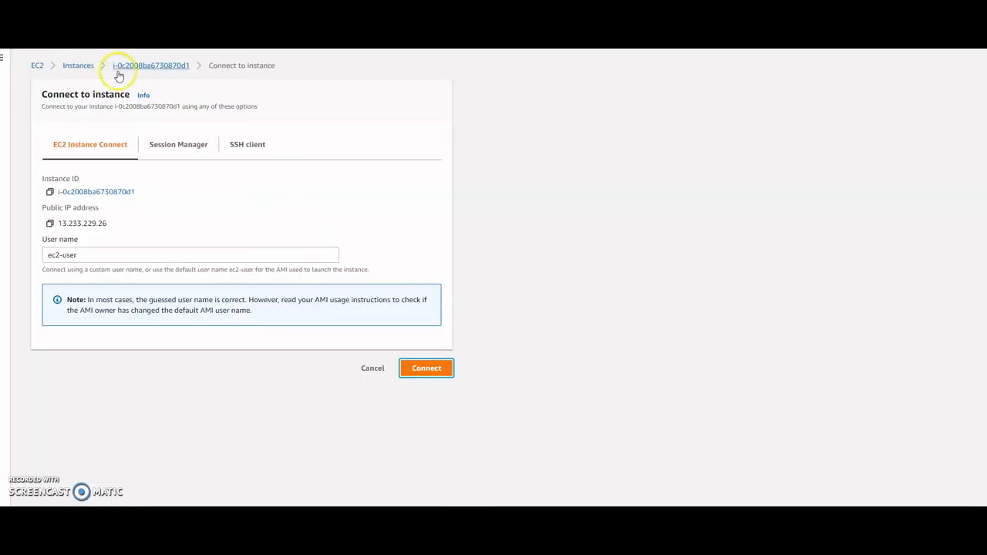
# - Check the instances registered with Classic-LB again and the elapsed time on the Google stopwatch
pyautogui.click(38, 65)
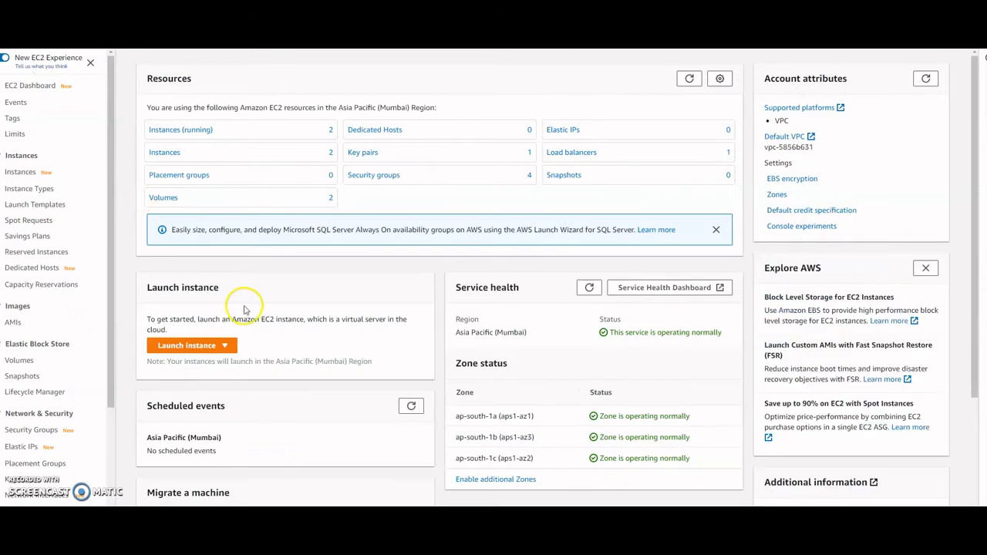
pyautogui.scroll(-2, 66, 349)
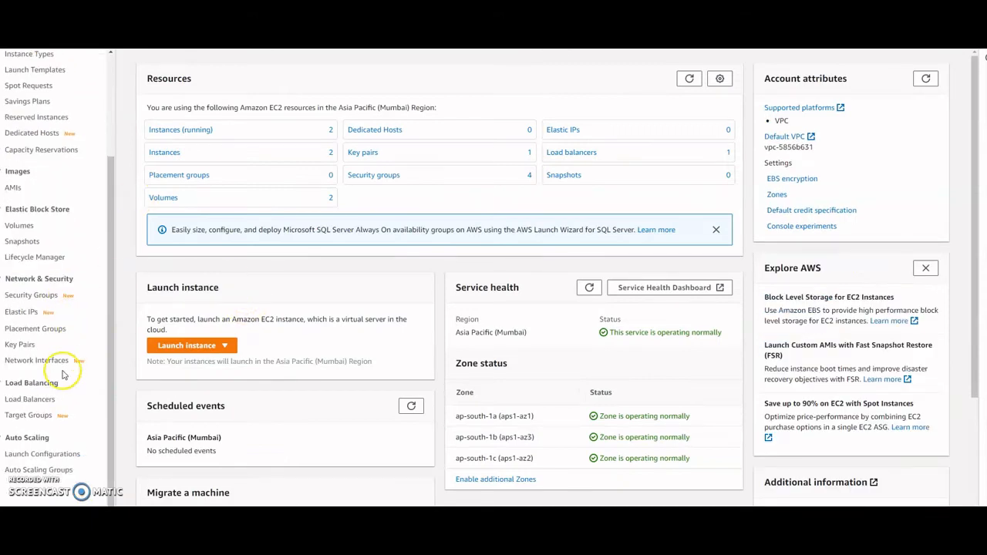
pyautogui.click(45, 401)
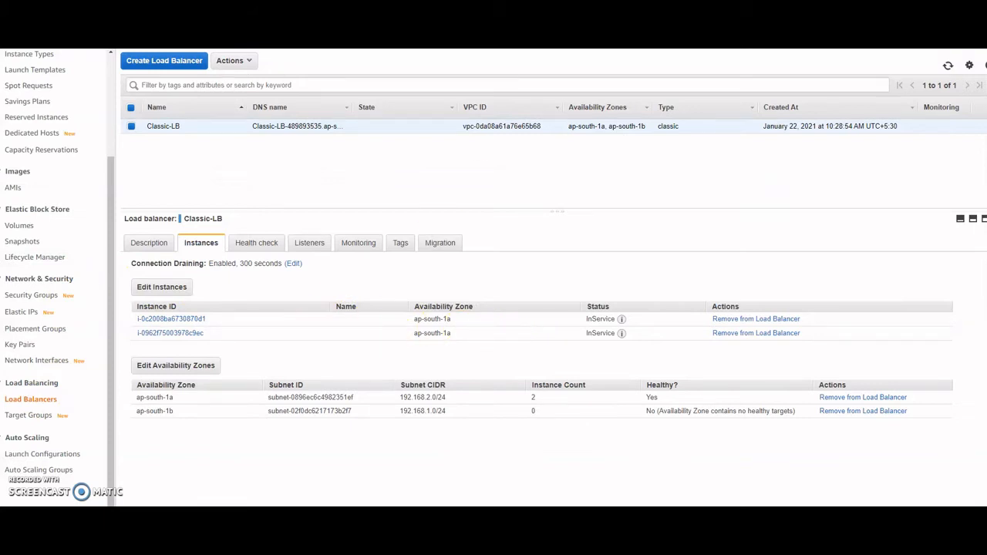
pyautogui.click(574, 19)
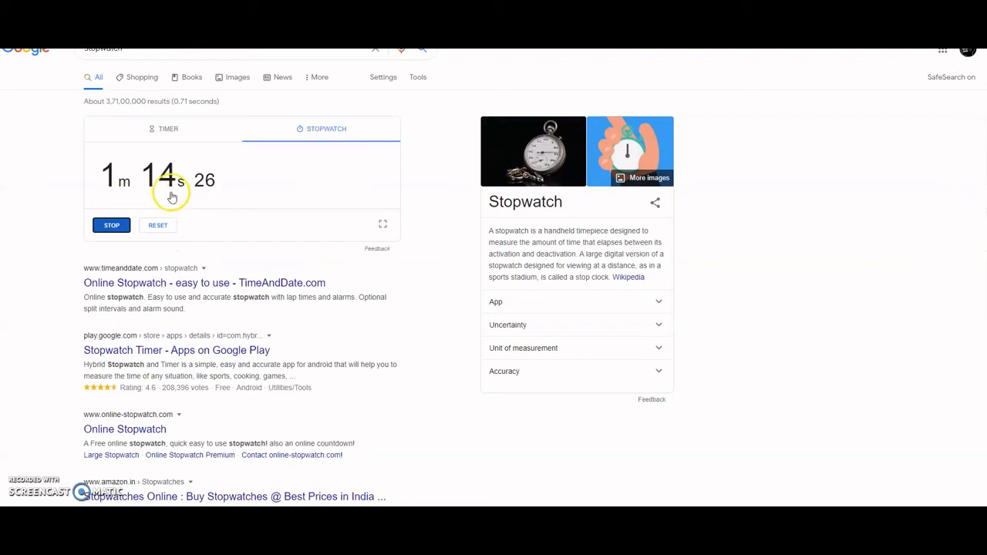
pyautogui.click(193, 20)
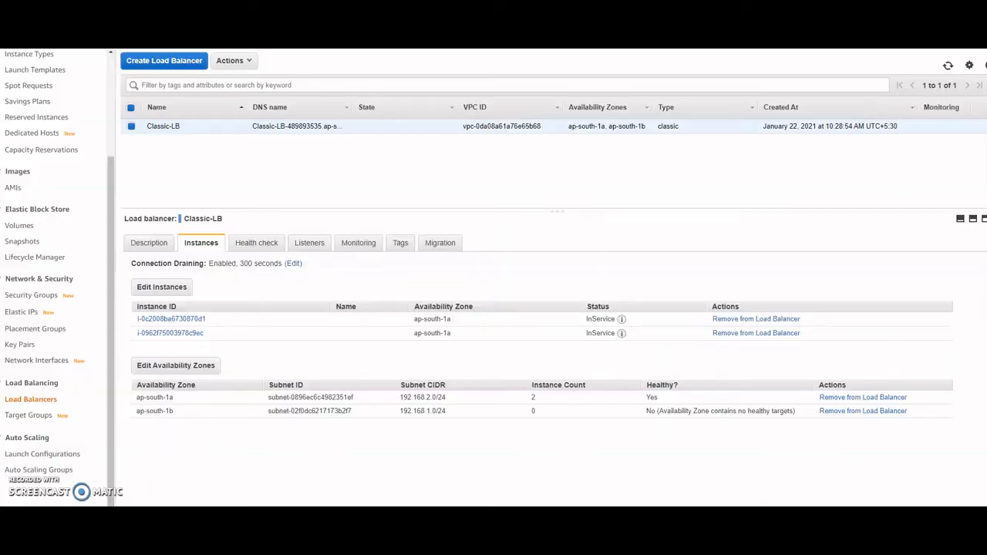
# - Open the list of running instances and view the monitoring graphs of instance i-0c2008ba6730870d1
pyautogui.scroll(4, 39, 137)
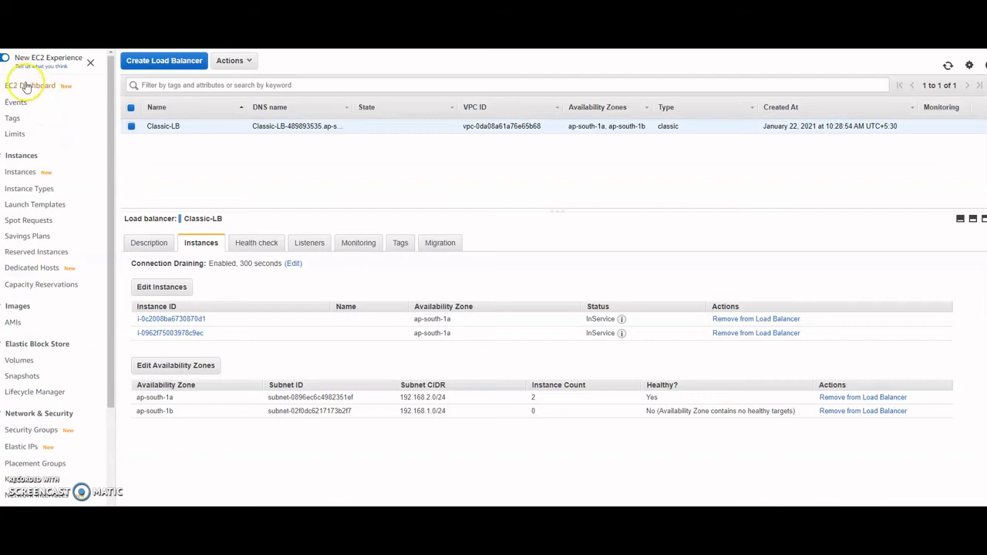
pyautogui.click(26, 86)
pyautogui.click(189, 133)
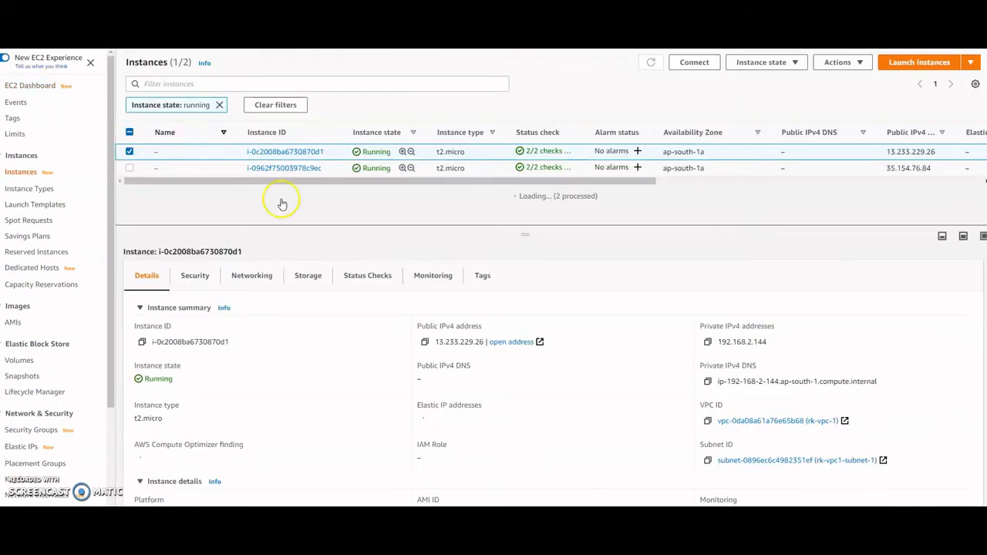
pyautogui.click(430, 279)
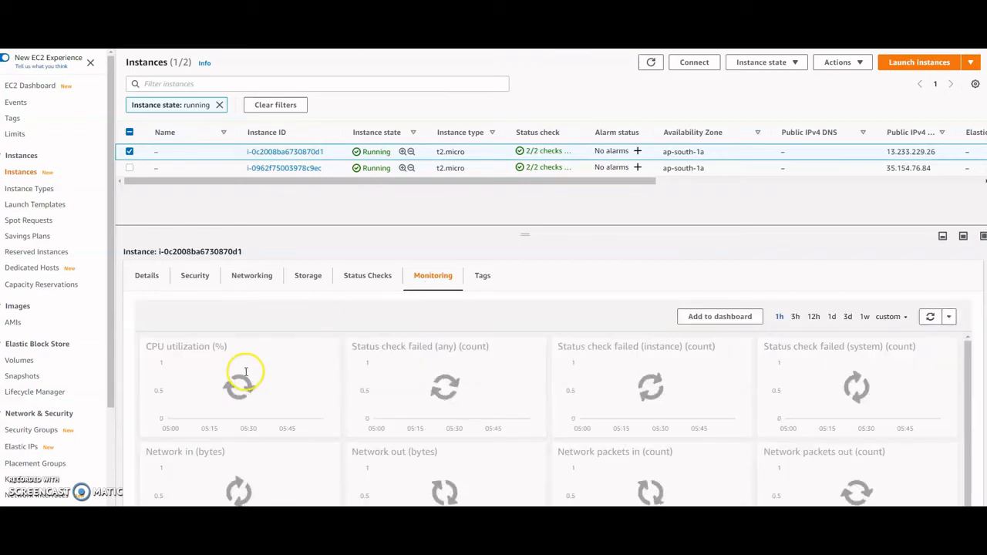
pyautogui.click(232, 391)
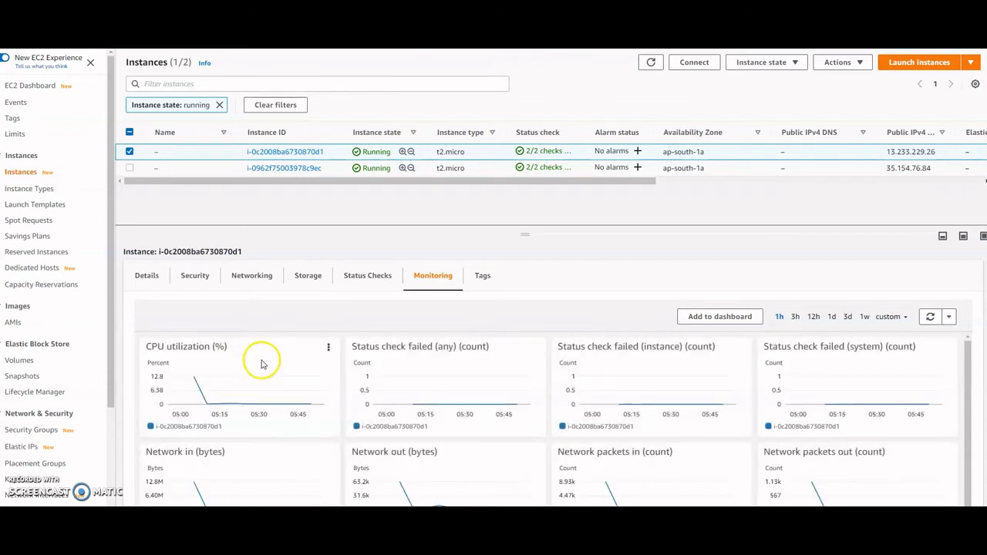
# - Open the instance's CPU utilization graph in CloudWatch metrics and check its auto-refresh interval options
pyautogui.click(328, 348)
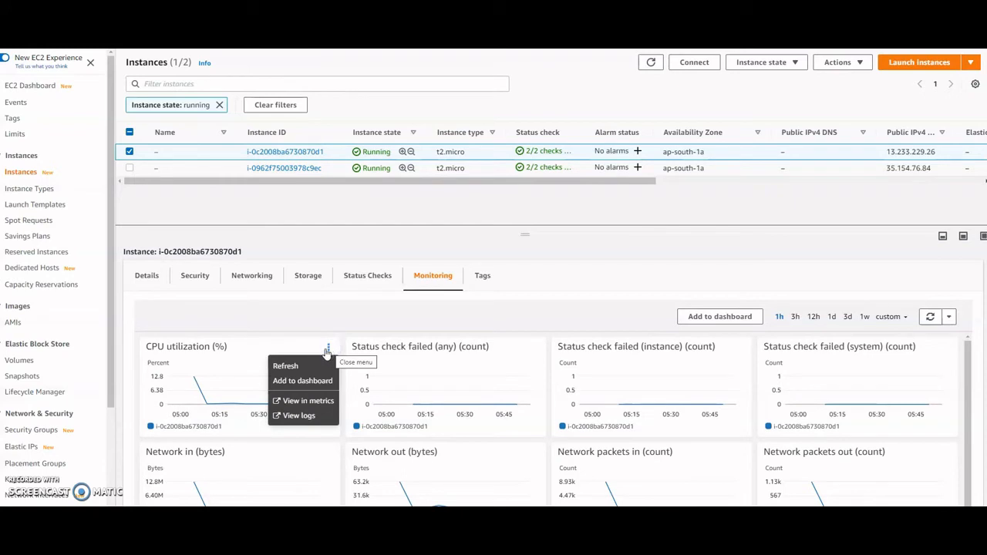
pyautogui.click(286, 416)
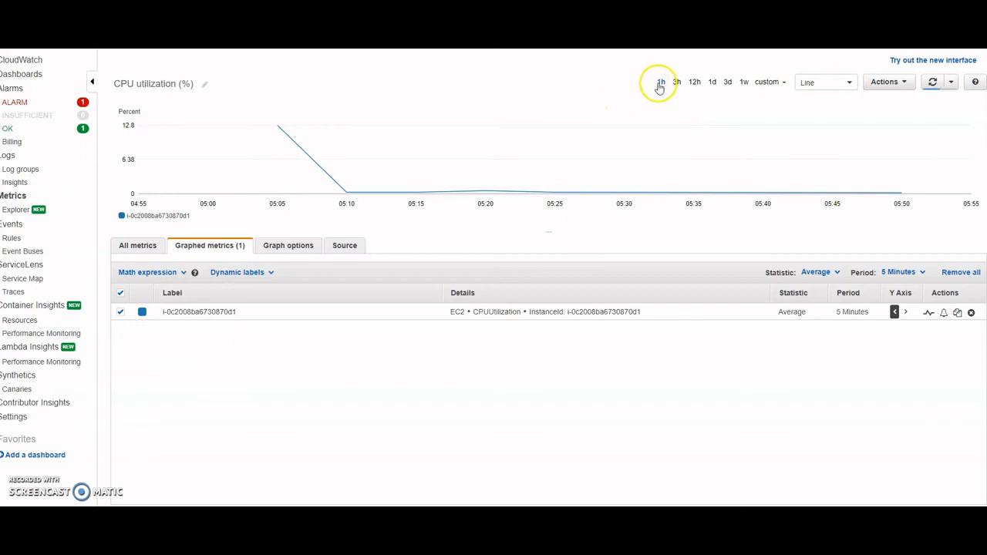
pyautogui.click(907, 84)
pyautogui.click(801, 122)
pyautogui.click(954, 82)
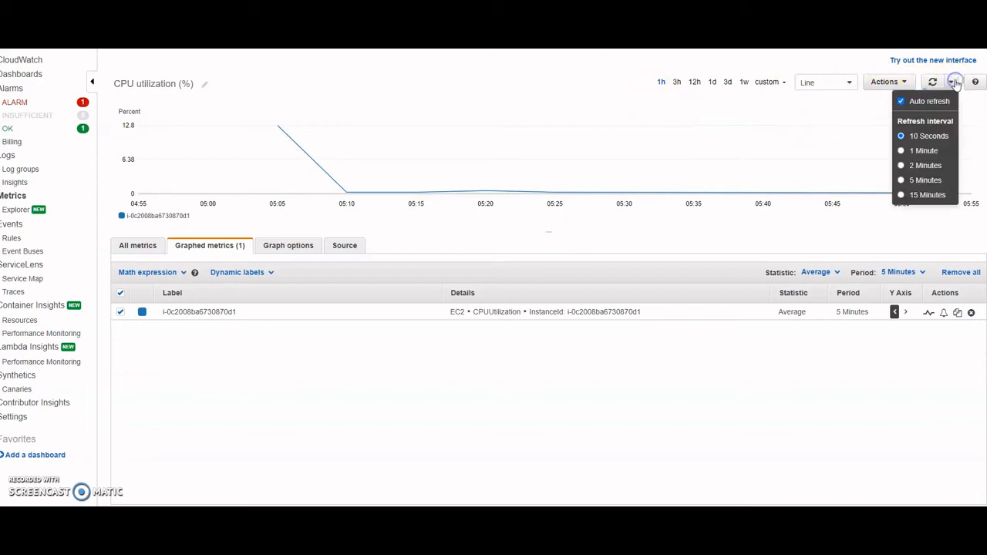
pyautogui.click(823, 106)
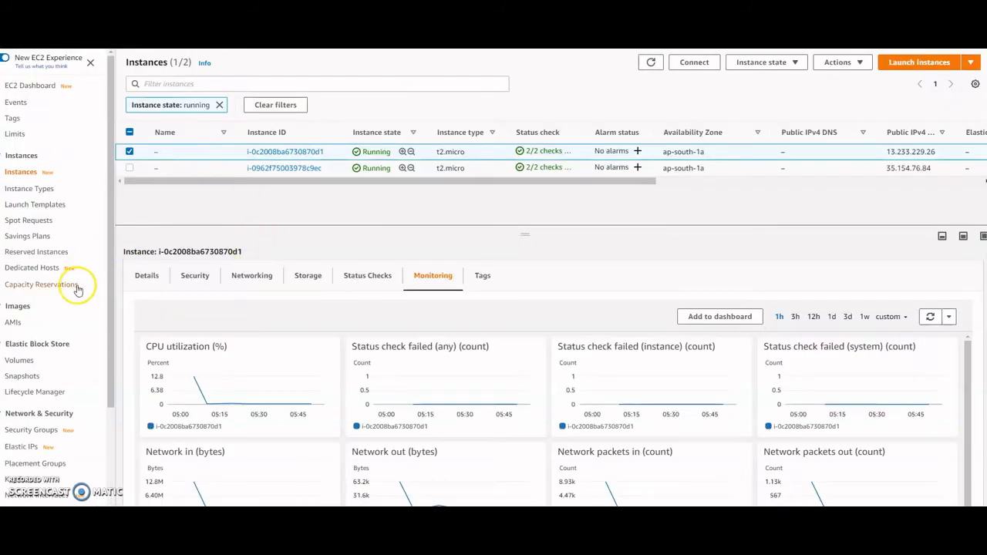
# - Select rk-auto-scale-group among the Auto Scaling groups and inspect its details, monitoring and managed instances
pyautogui.scroll(-1, 74, 283)
pyautogui.scroll(-3, 74, 283)
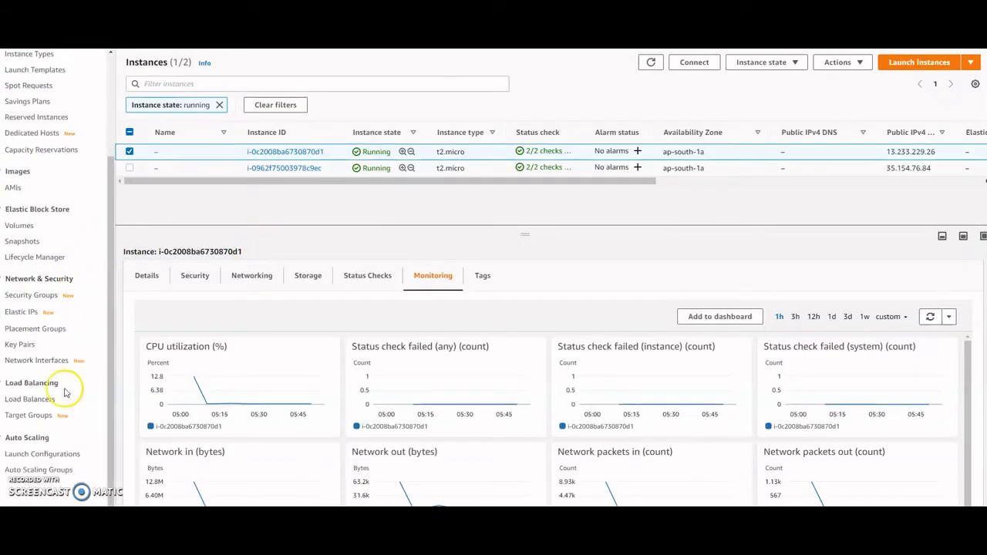
pyautogui.click(38, 471)
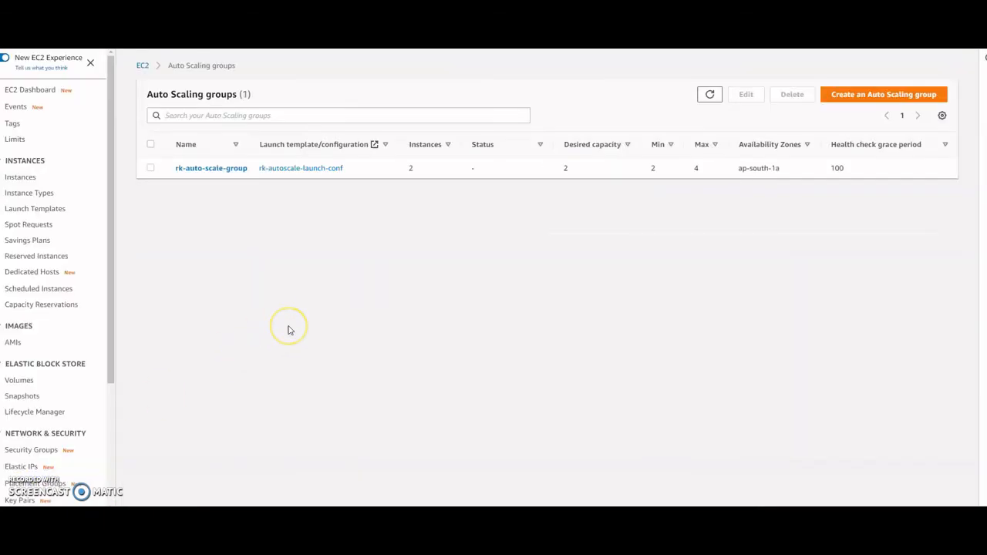
pyautogui.click(151, 168)
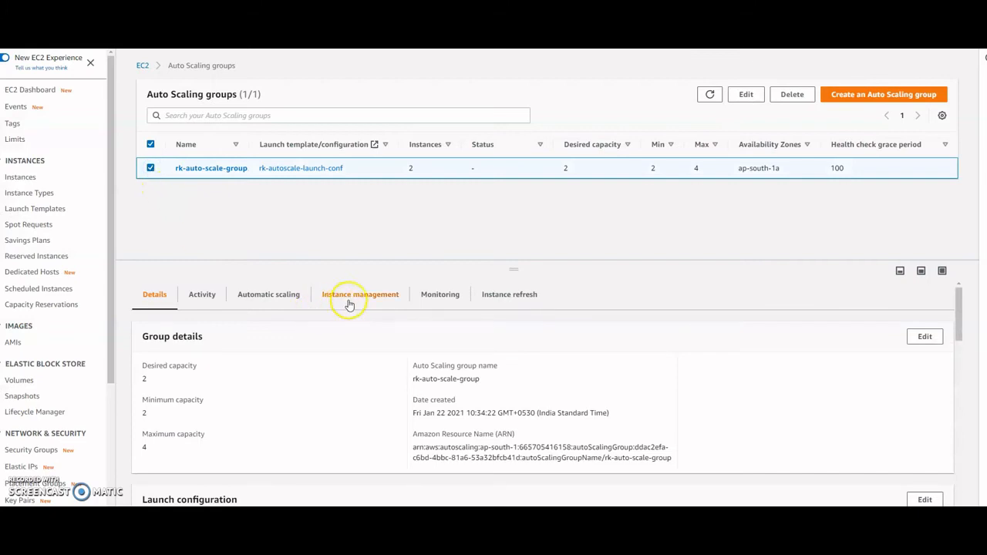
pyautogui.scroll(-3, 399, 304)
pyautogui.scroll(3, 396, 330)
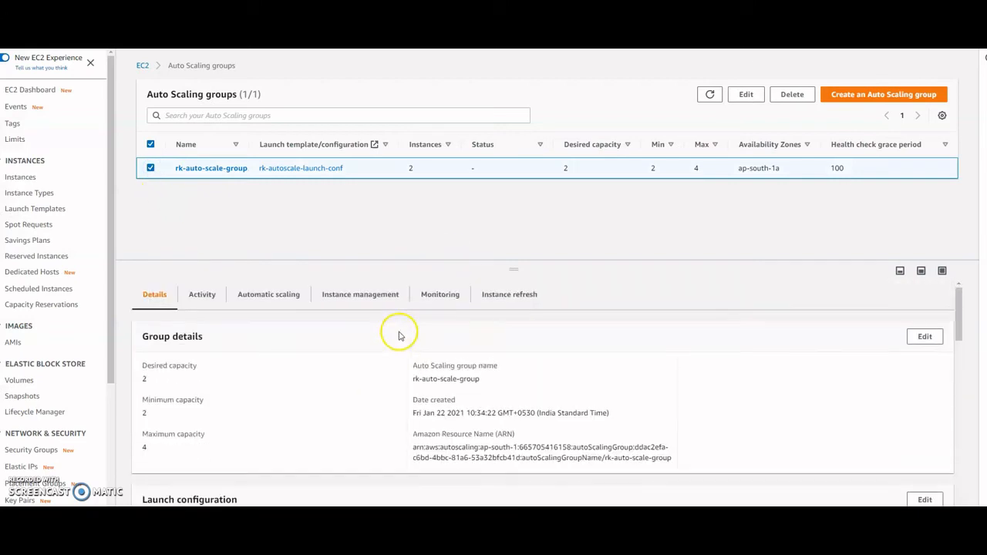
pyautogui.click(437, 300)
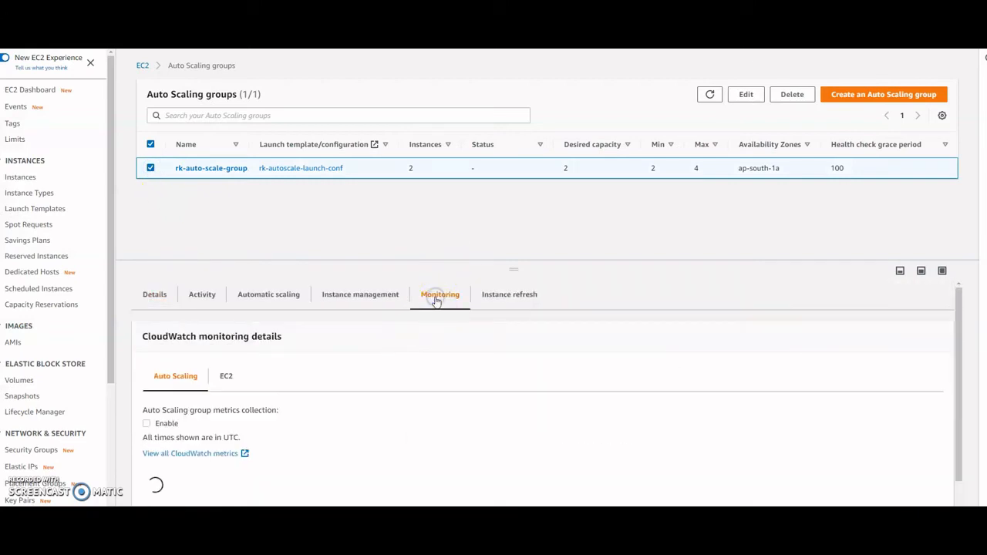
pyautogui.click(356, 300)
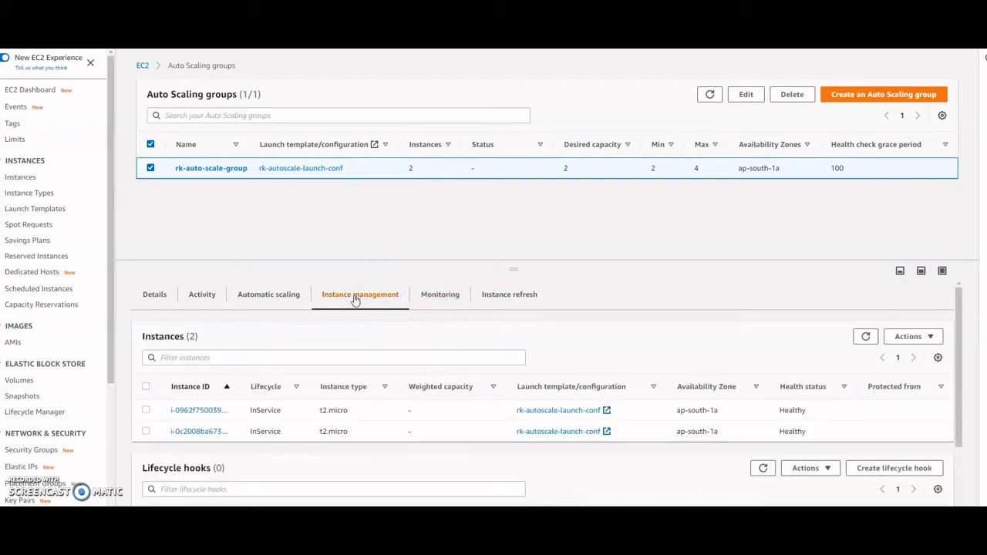
# - Review the group's Target Tracking Policy in its edit form and cancel without changing it
pyautogui.click(275, 299)
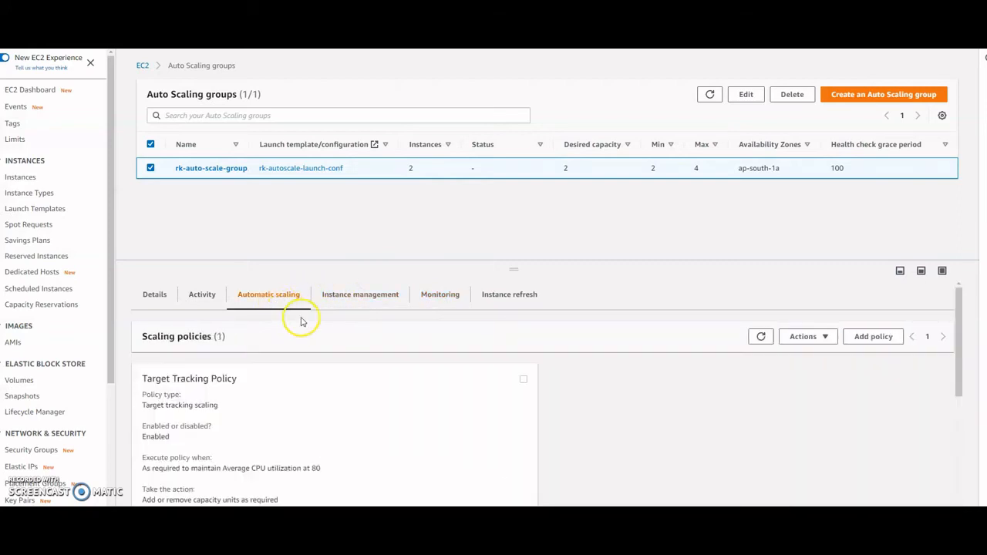
pyautogui.scroll(-2, 386, 332)
pyautogui.scroll(1, 413, 355)
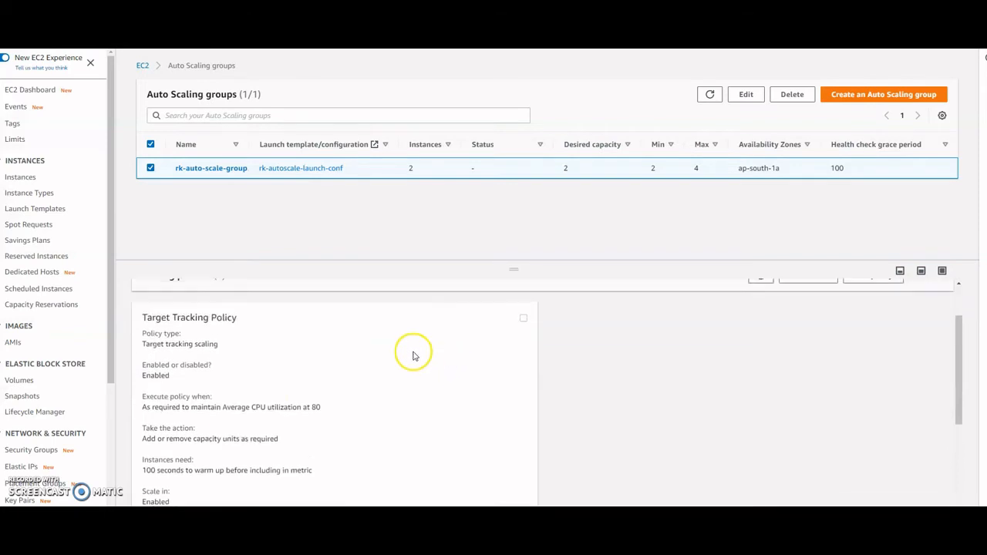
pyautogui.click(523, 327)
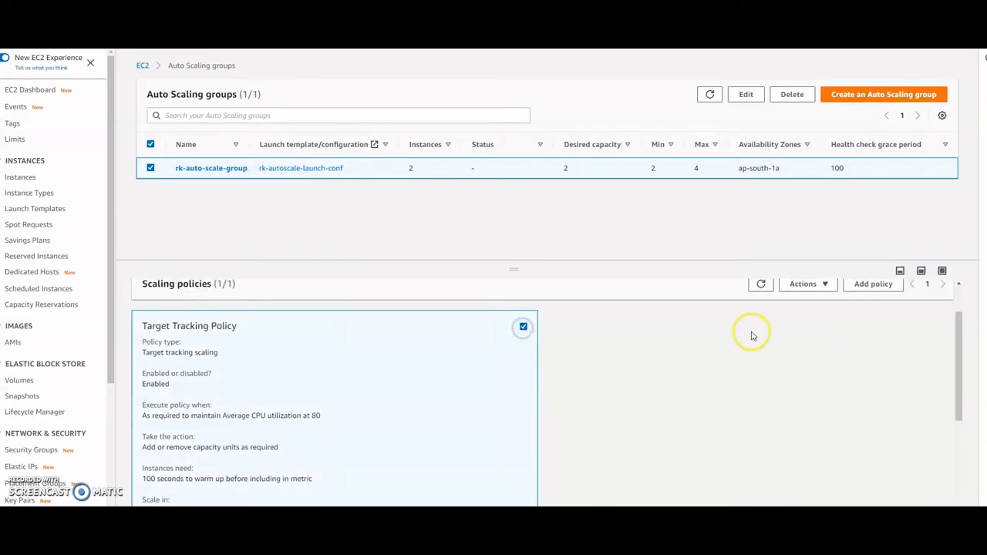
pyautogui.click(822, 286)
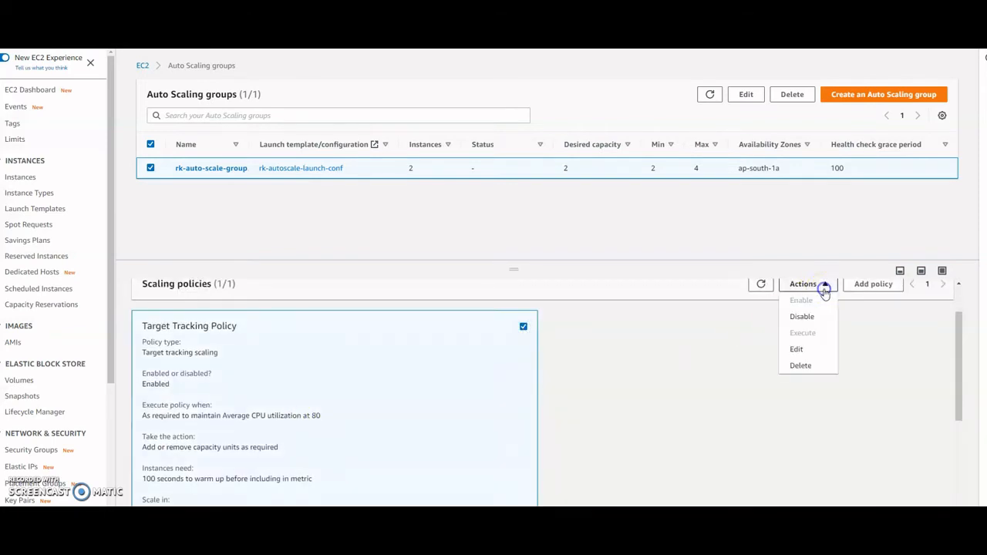
pyautogui.click(797, 351)
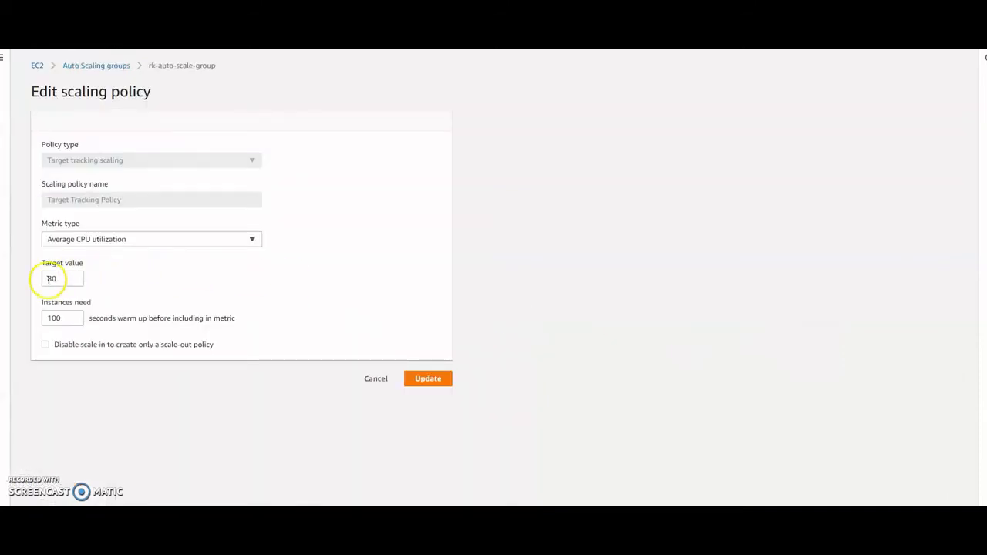
pyautogui.click(375, 378)
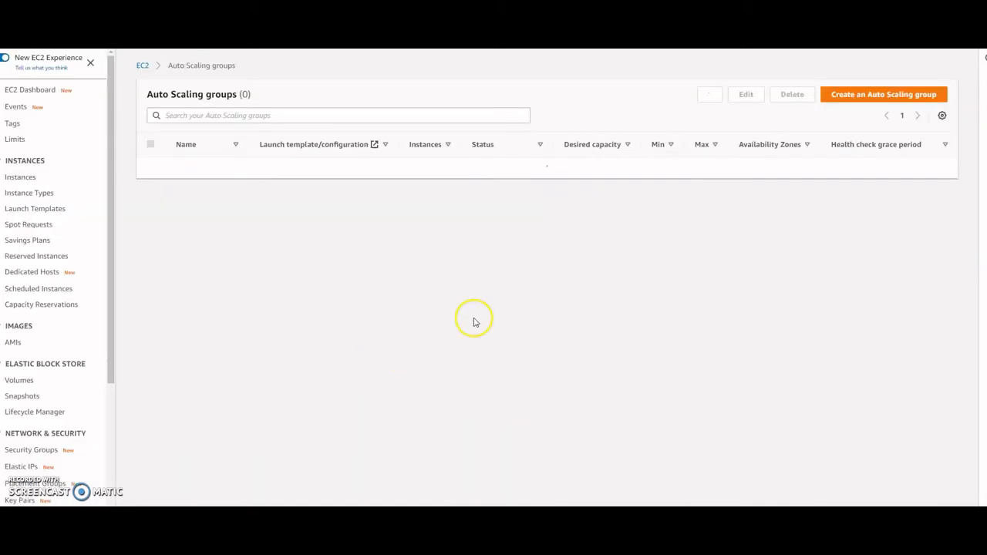
# - Review the group's scaling policies and scheduled actions, and refresh the Auto Scaling groups list
pyautogui.scroll(-1, 429, 417)
pyautogui.scroll(-3, 429, 416)
pyautogui.scroll(4, 428, 415)
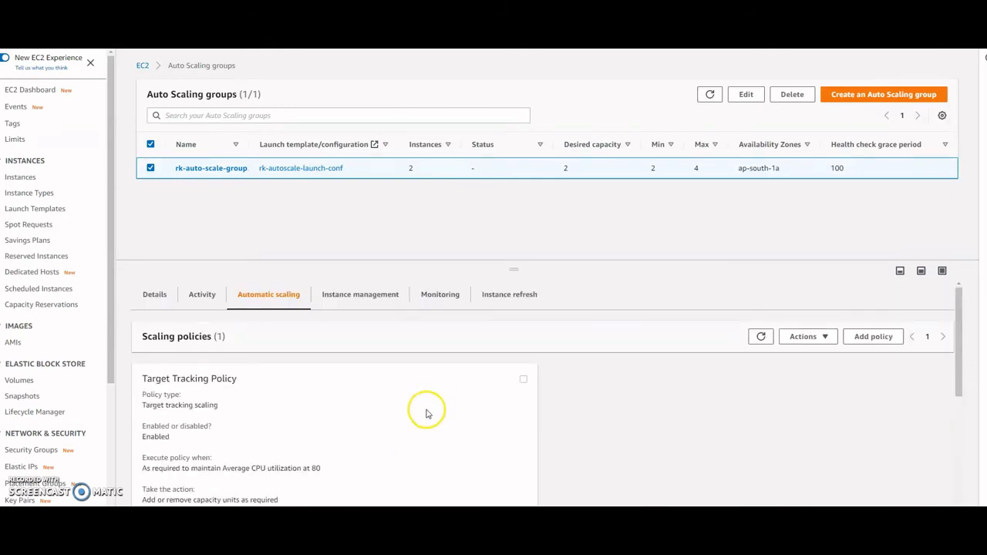
pyautogui.scroll(-5, 427, 414)
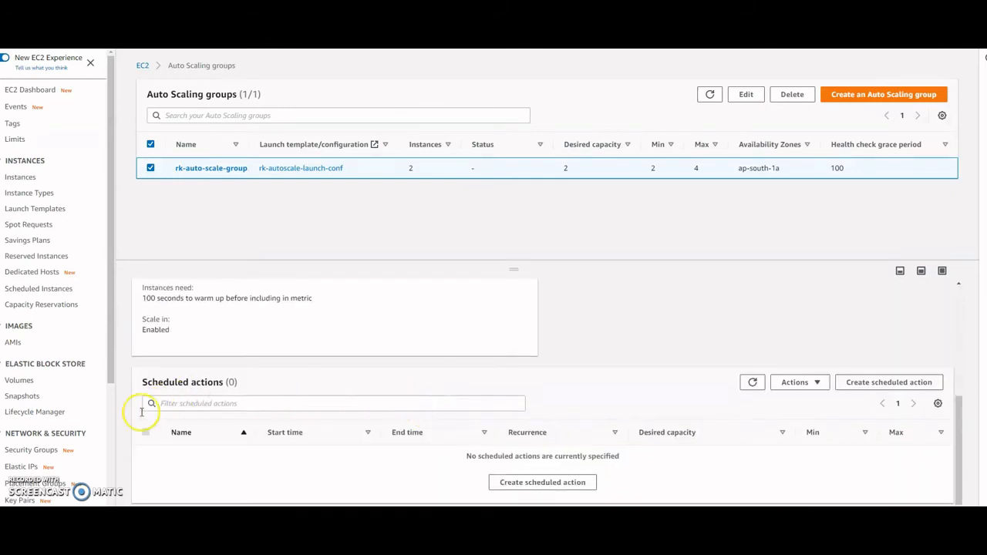
pyautogui.click(710, 95)
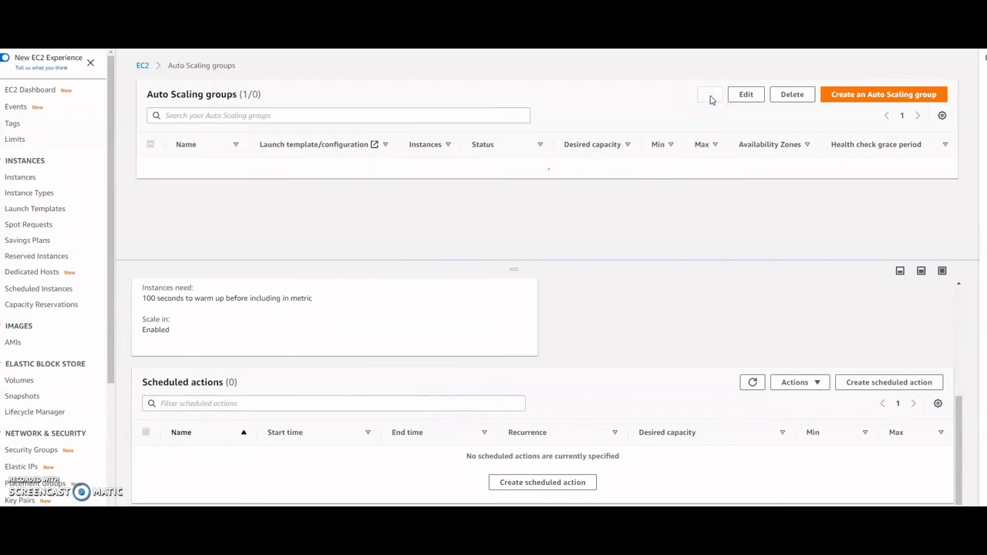
pyautogui.click(709, 94)
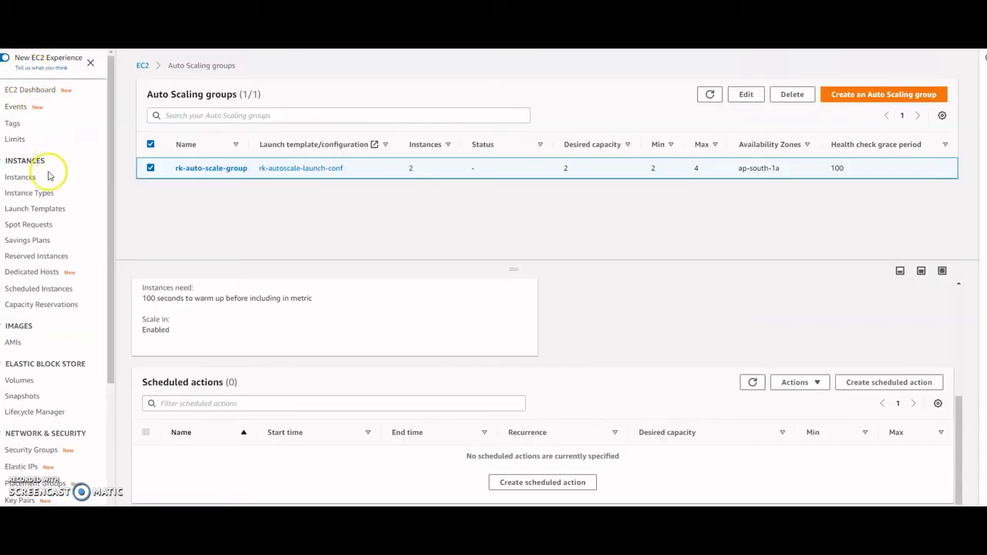
# - List the EC2 instances from the dashboard and remove the running-state filter to check for instances in any state
pyautogui.click(30, 92)
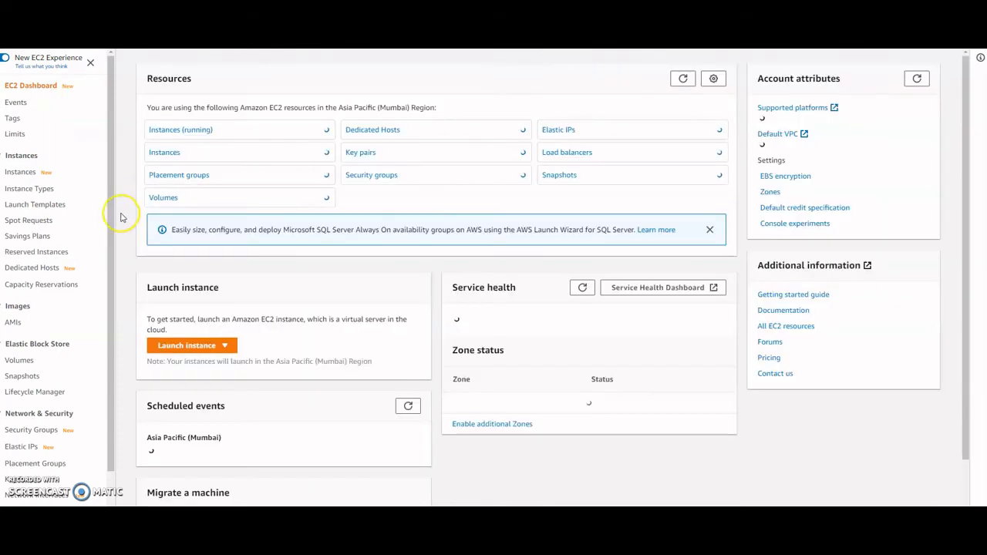
pyautogui.click(178, 133)
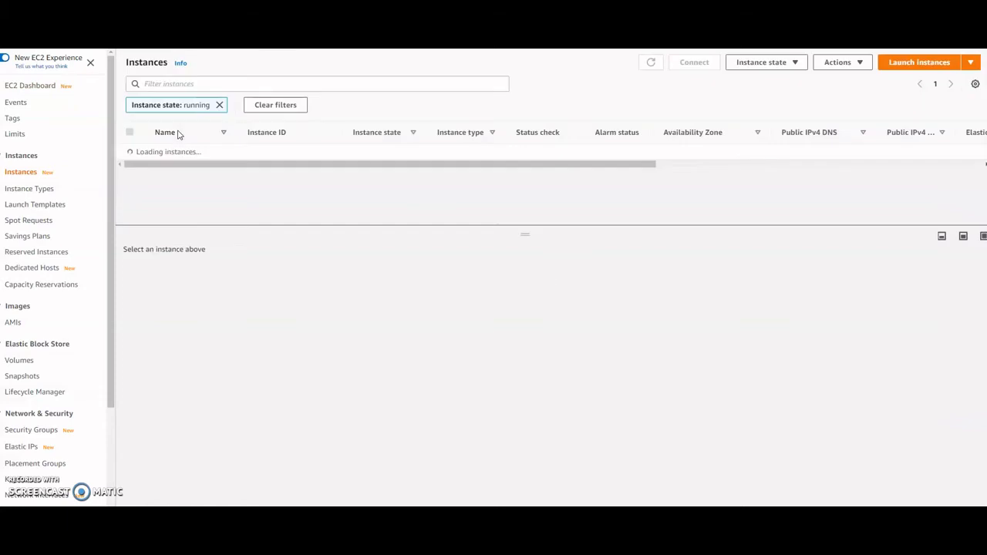
pyautogui.click(219, 105)
pyautogui.click(355, 163)
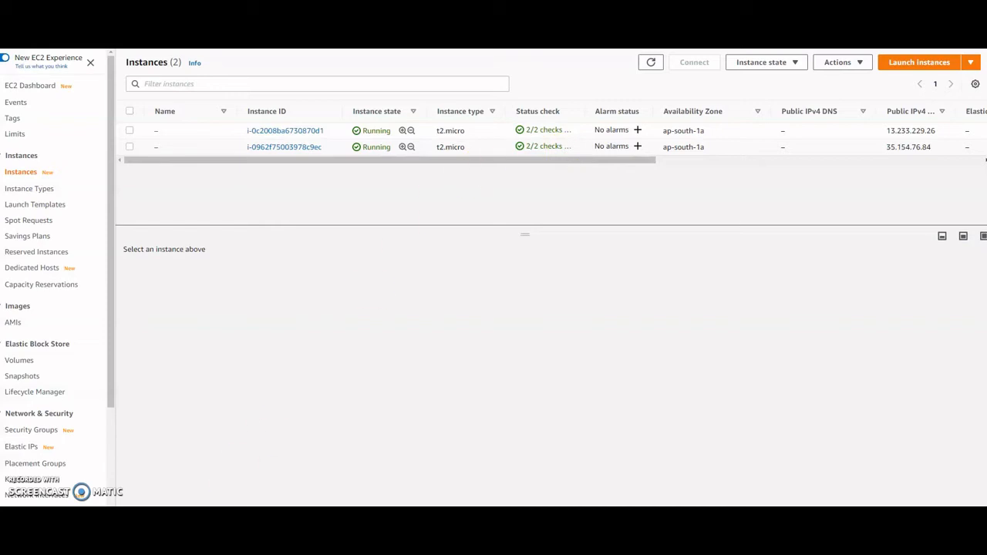
# - Switch to the browser window with the Classic-LB web page, reload it repeatedly, and minimize the window
pyautogui.click(277, 482)
pyautogui.click(358, 101)
pyautogui.click(358, 100)
pyautogui.click(358, 100)
pyautogui.click(358, 101)
pyautogui.click(359, 101)
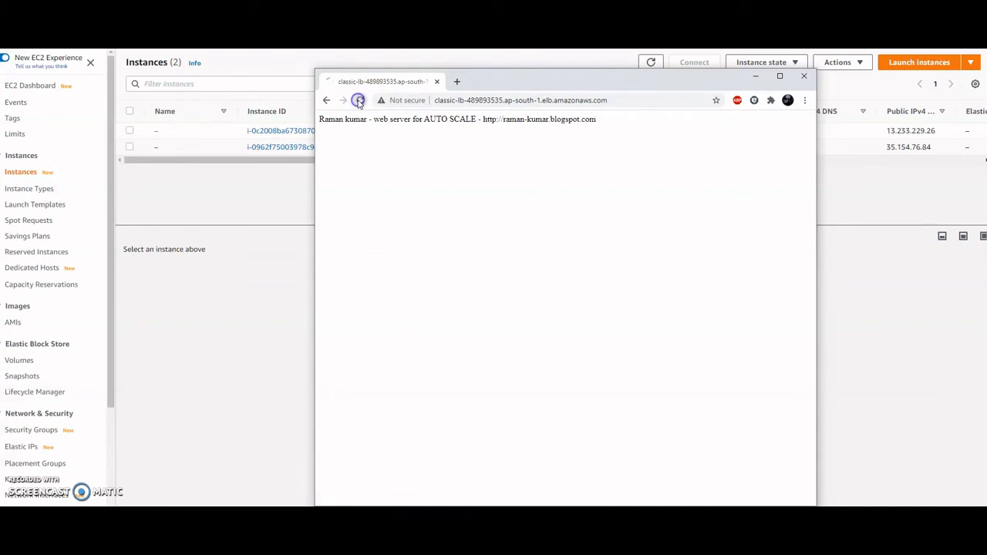
pyautogui.click(358, 100)
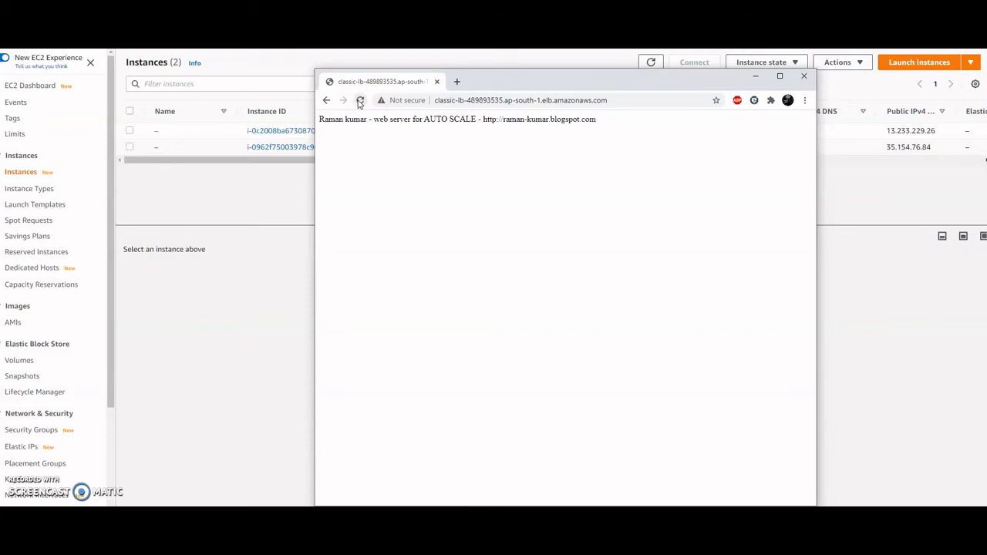
pyautogui.click(756, 78)
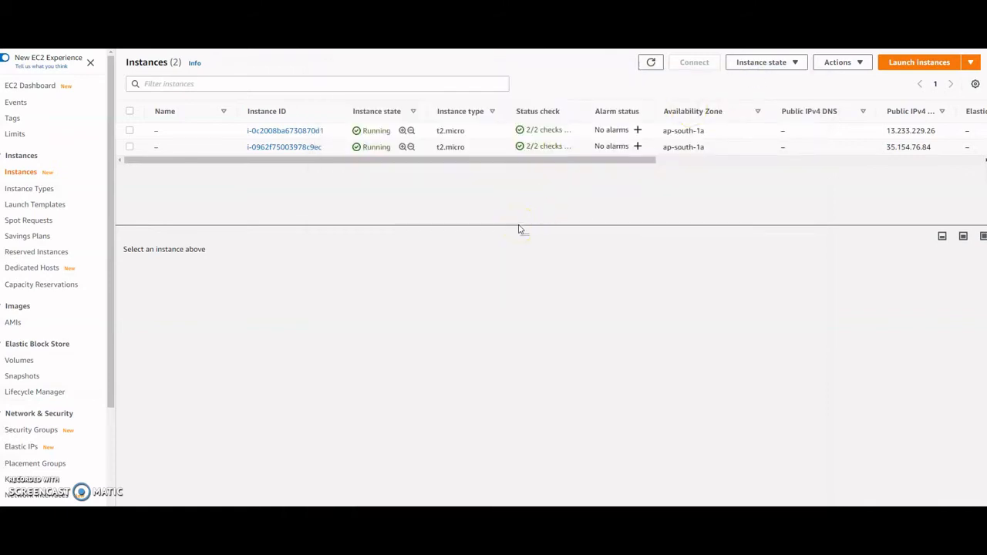
pyautogui.scroll(-2, 46, 362)
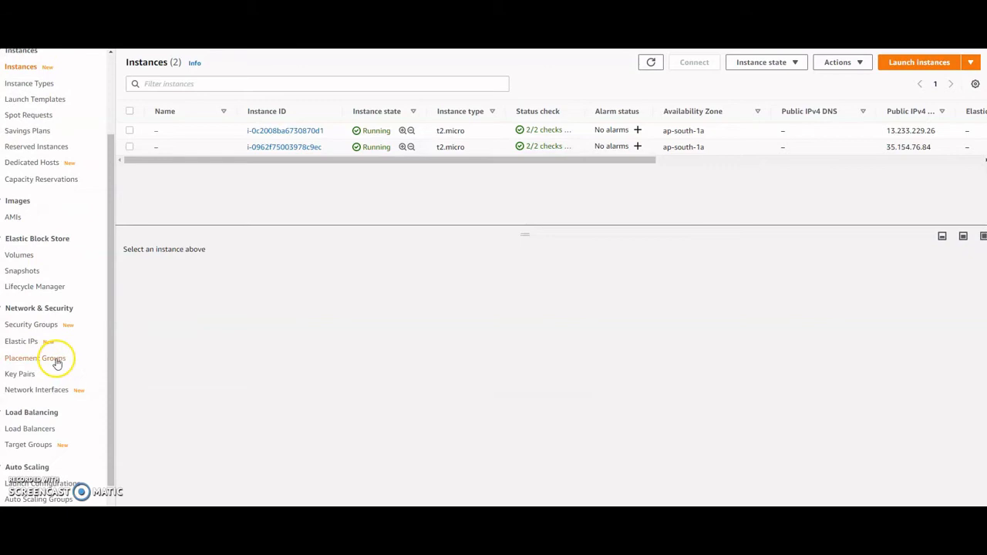
pyautogui.scroll(-1, 57, 362)
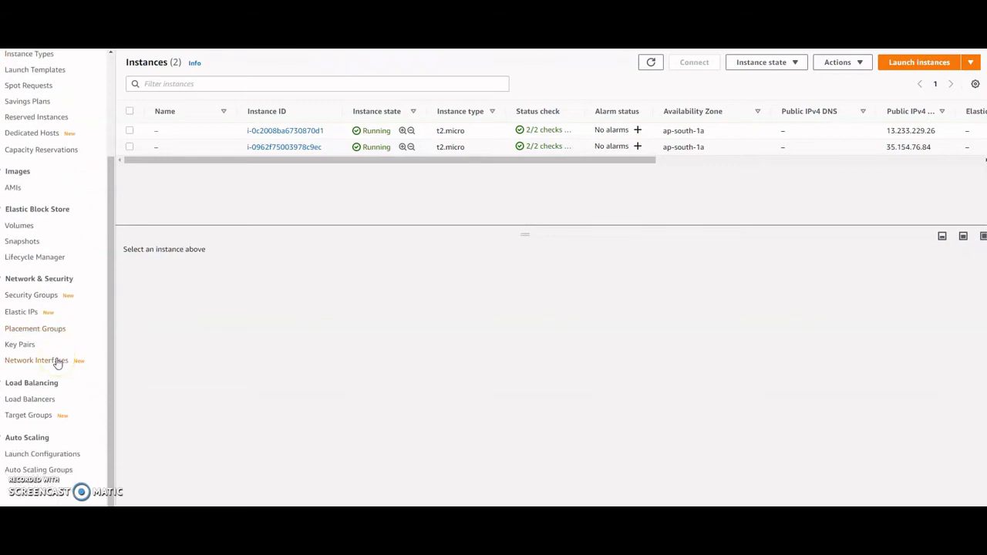
pyautogui.scroll(5, 57, 363)
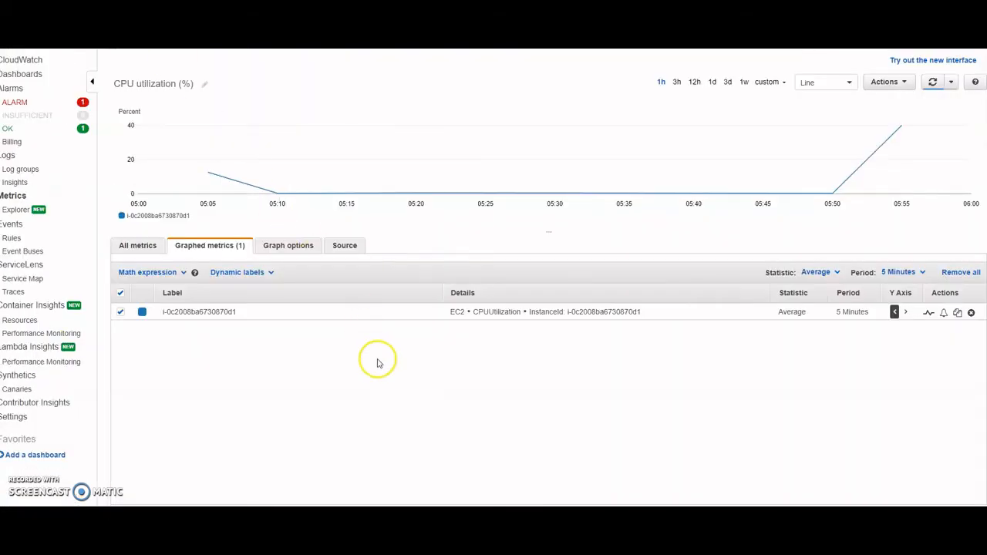
# - Display instance i-0c2008ba6730870d1's CPU utilization graph in CloudWatch as a stacked area, check its auto-refresh options, and refresh the graph
pyautogui.moveTo(894, 135)
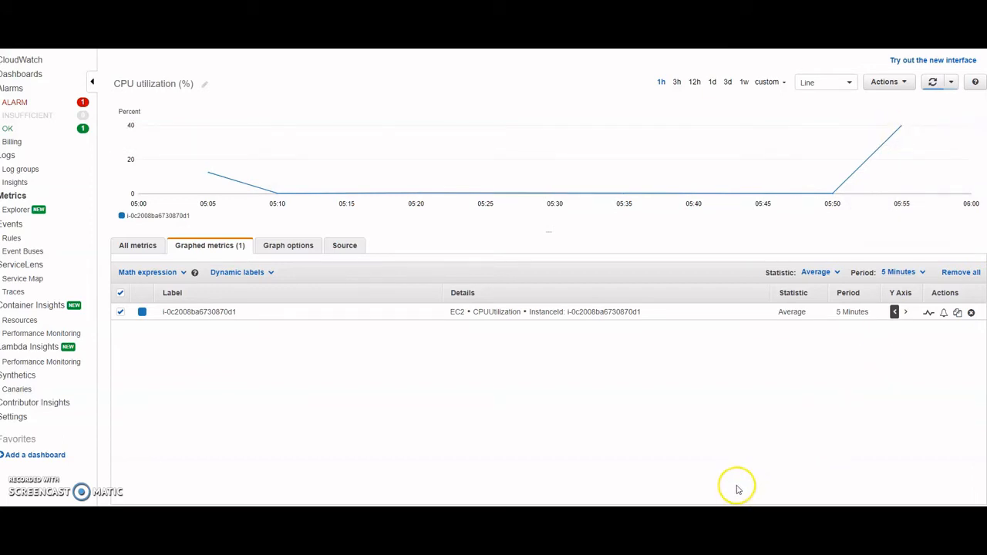
pyautogui.click(852, 83)
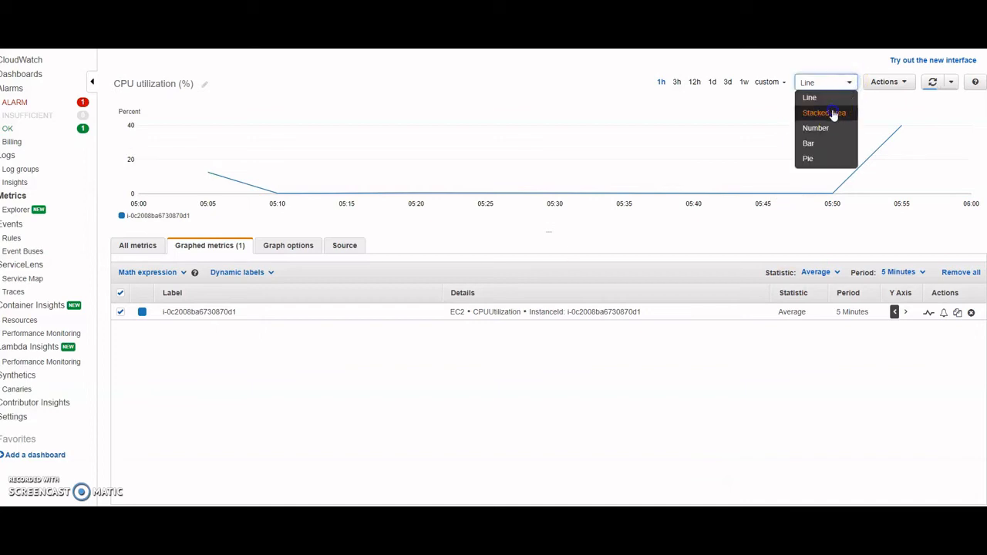
pyautogui.click(833, 112)
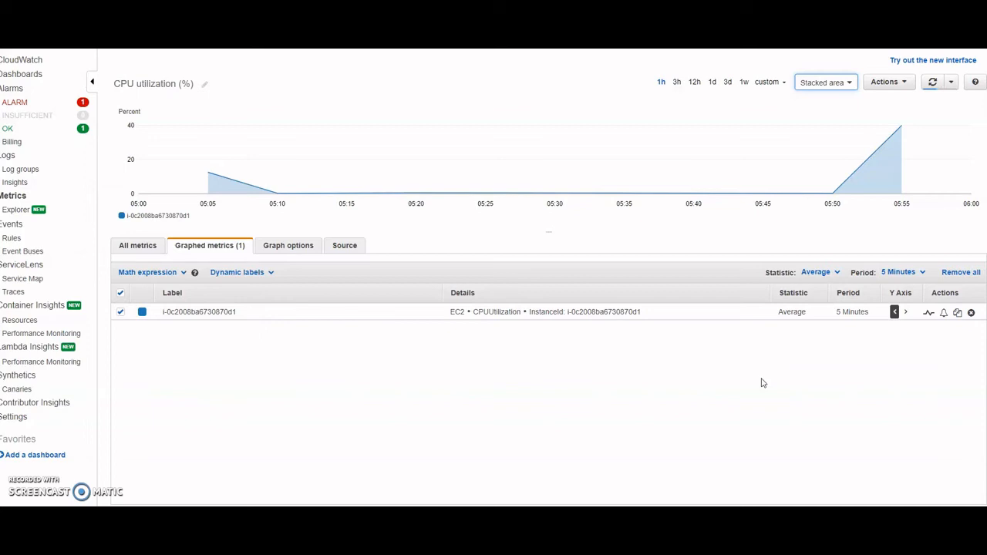
pyautogui.click(951, 83)
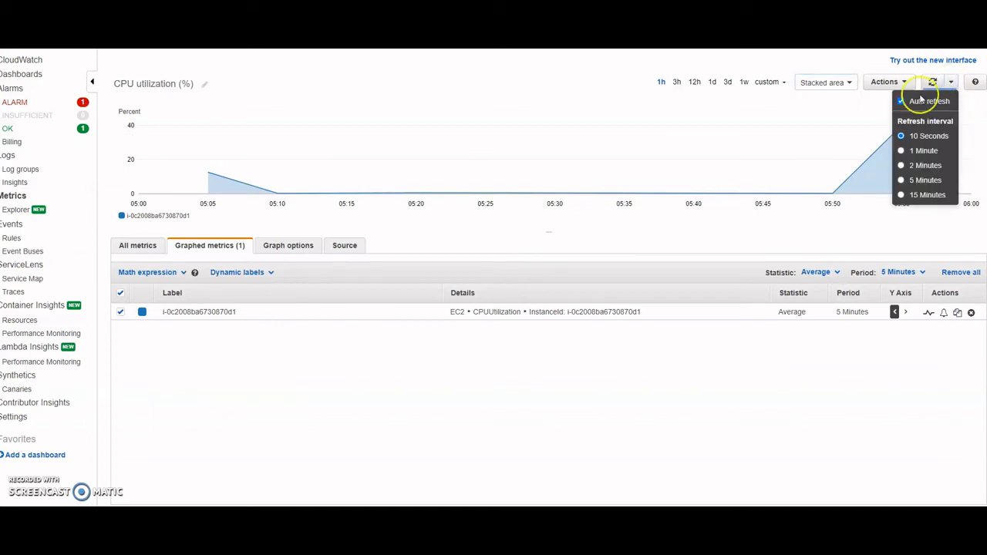
pyautogui.click(856, 106)
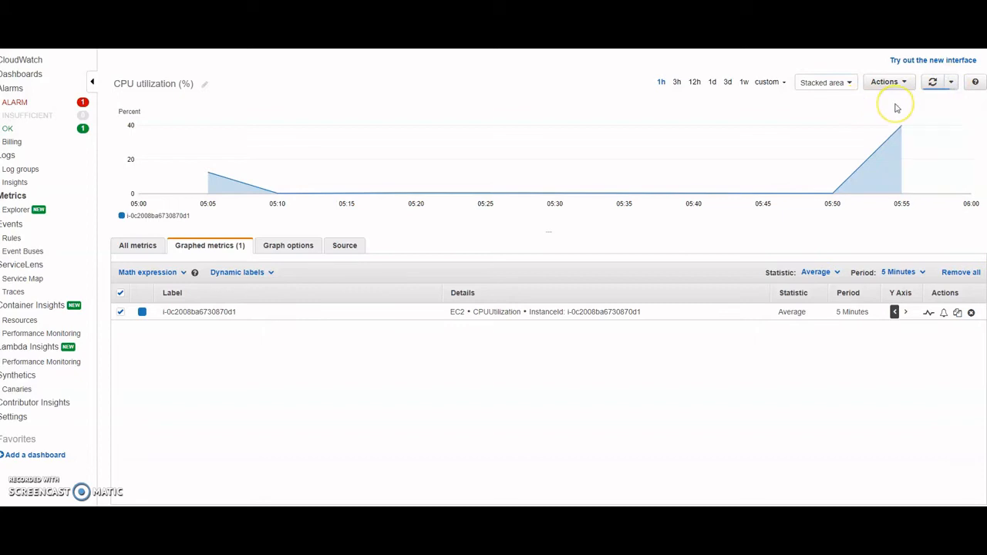
pyautogui.click(809, 367)
pyautogui.click(934, 87)
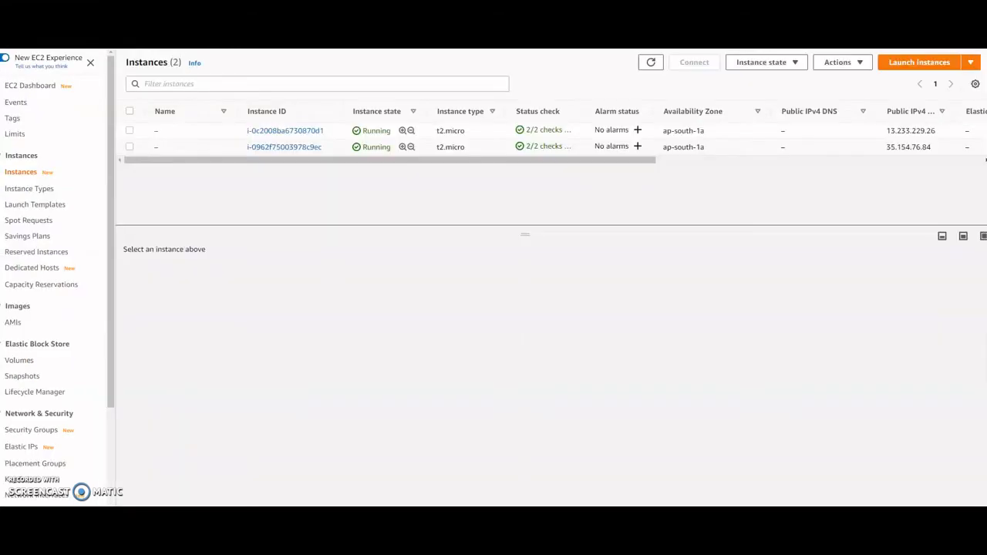
# - Open the Auto Scaling groups list, select rk-auto-scale-group, and examine its activity notifications and activity history
pyautogui.scroll(-3, 34, 347)
pyautogui.click(39, 470)
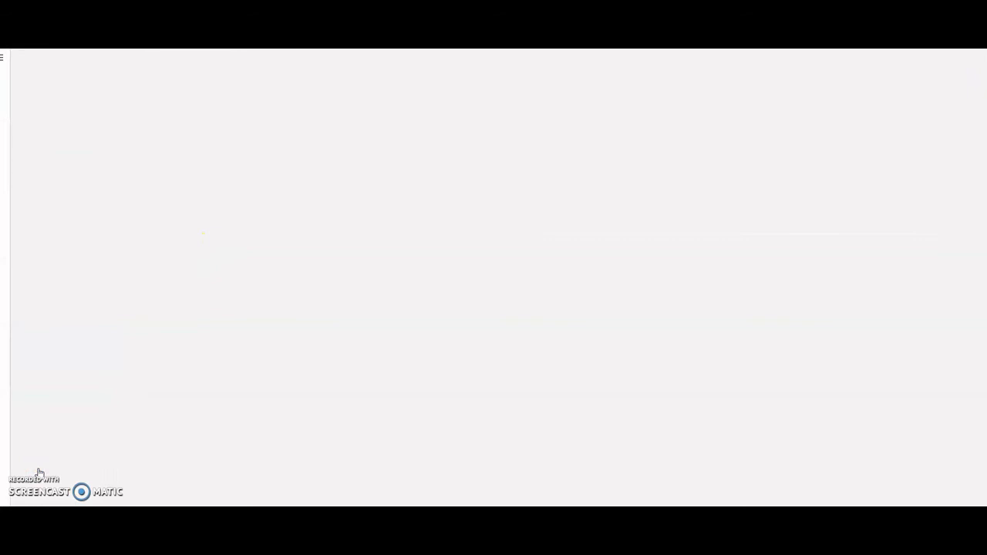
pyautogui.click(499, 232)
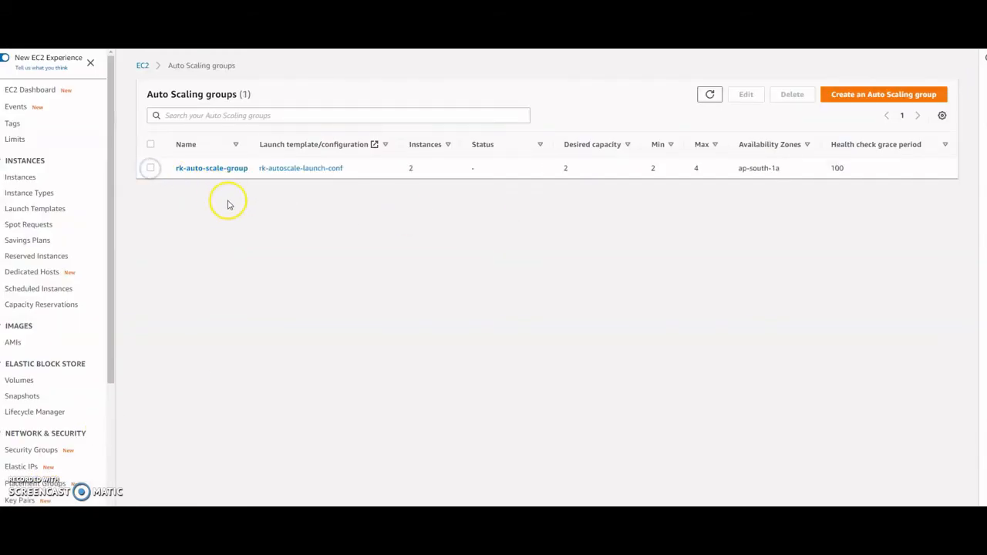
pyautogui.click(202, 294)
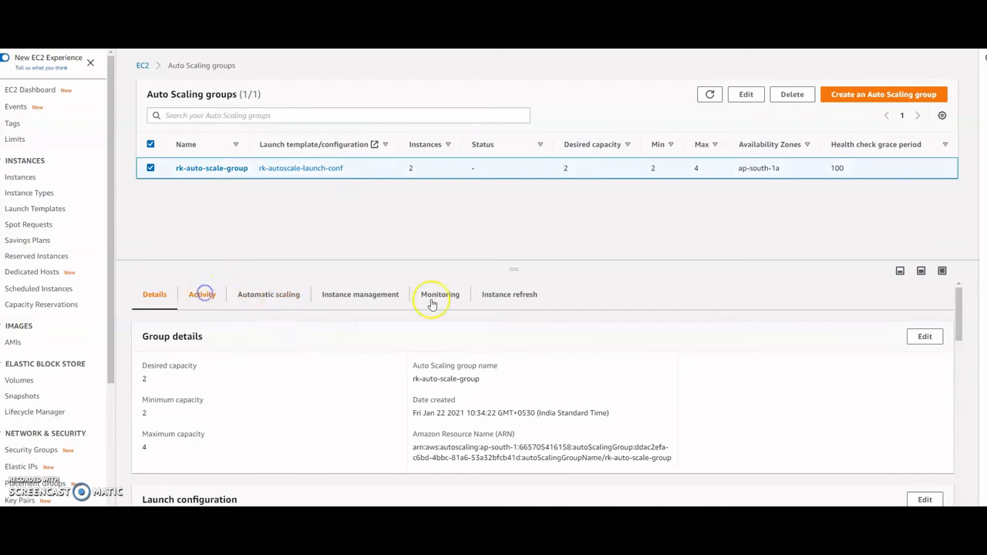
pyautogui.moveTo(518, 269); pyautogui.dragTo(524, 206)
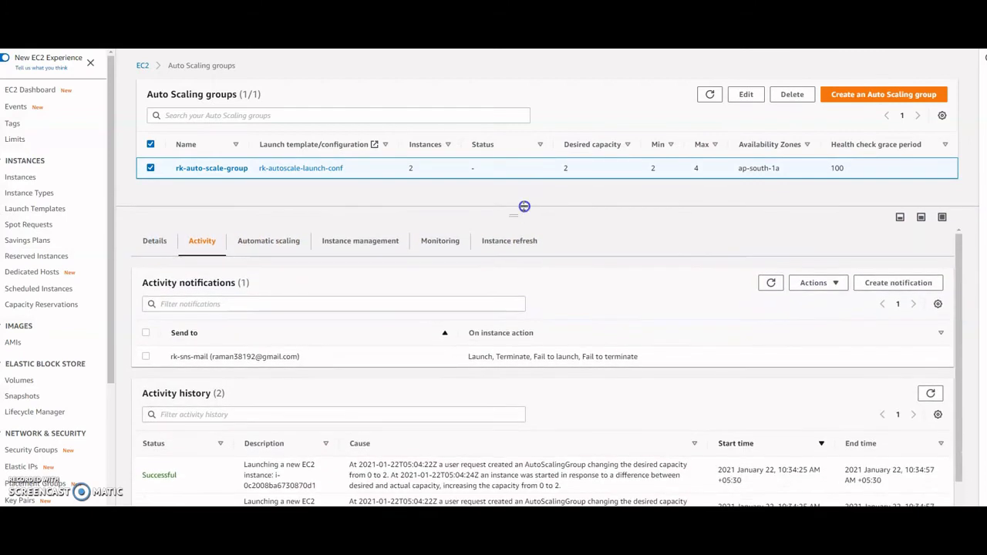
pyautogui.scroll(-1, 533, 458)
pyautogui.scroll(1, 262, 466)
pyautogui.scroll(-1, 259, 460)
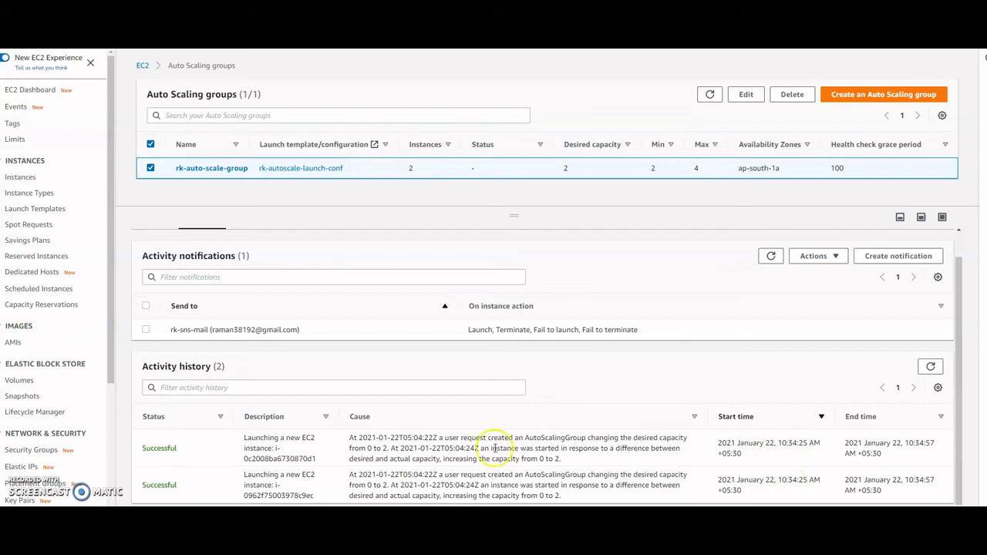
pyautogui.scroll(1, 408, 440)
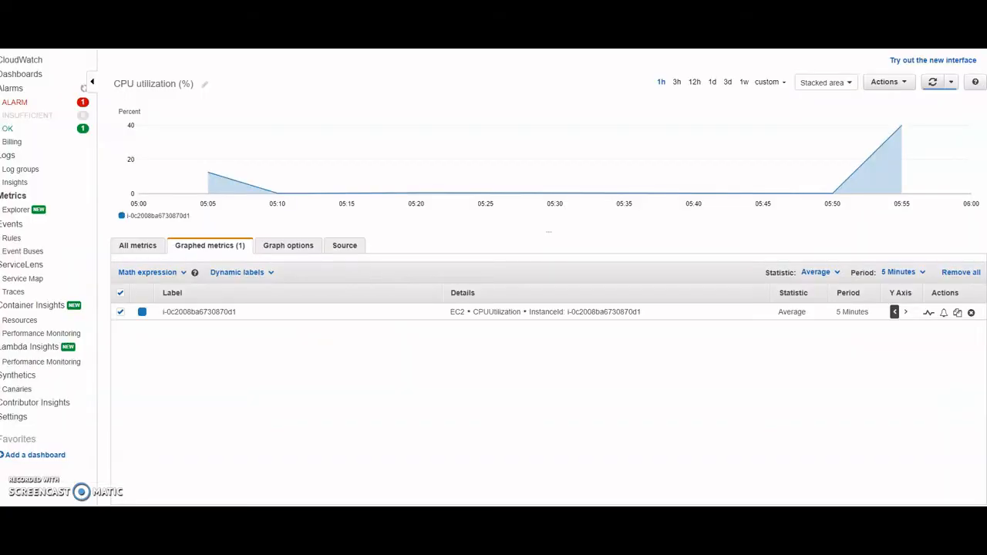
# - Inspect the latest datapoint on the instance's CPU graph, check the elapsed stopwatch time, and return to the group's activity history
pyautogui.moveTo(901, 125)
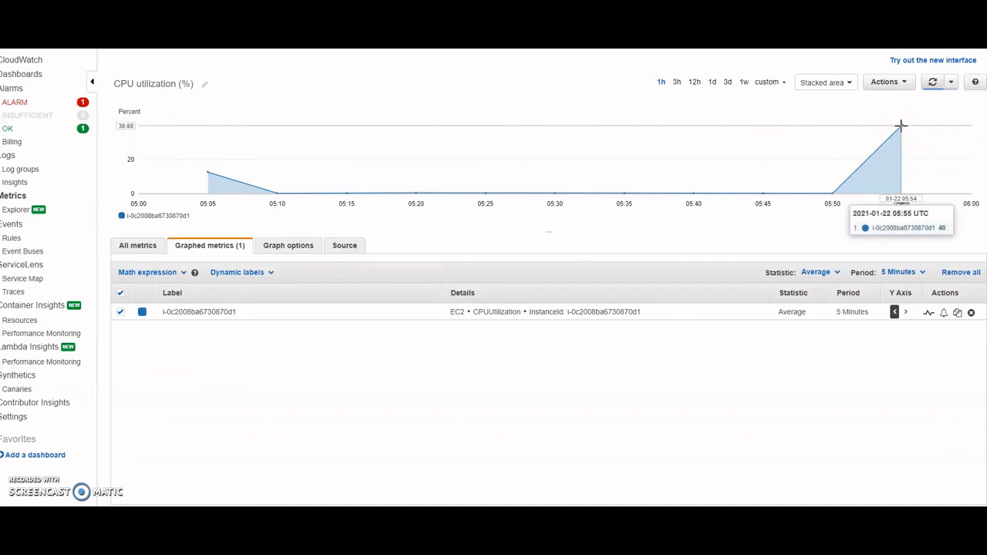
pyautogui.click(901, 125)
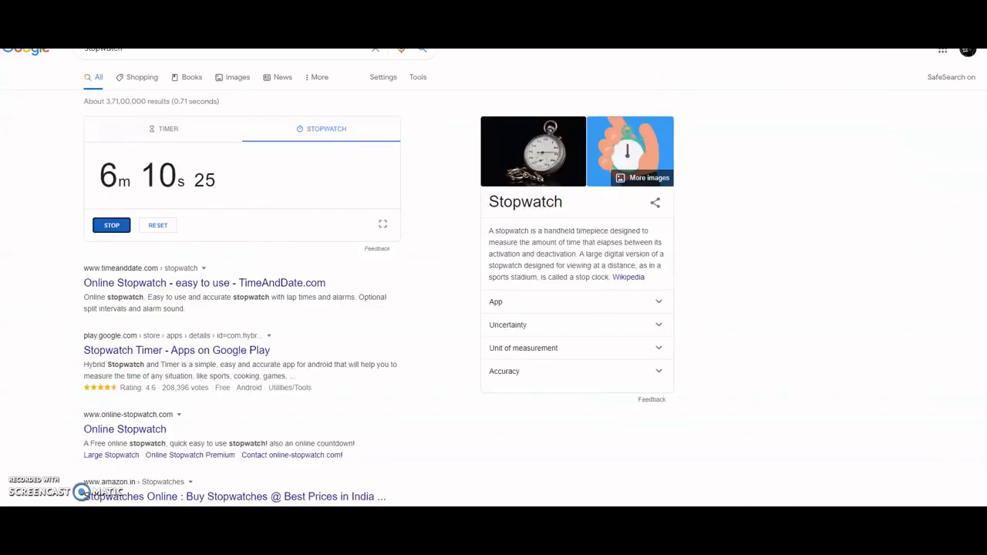
pyautogui.click(173, 170)
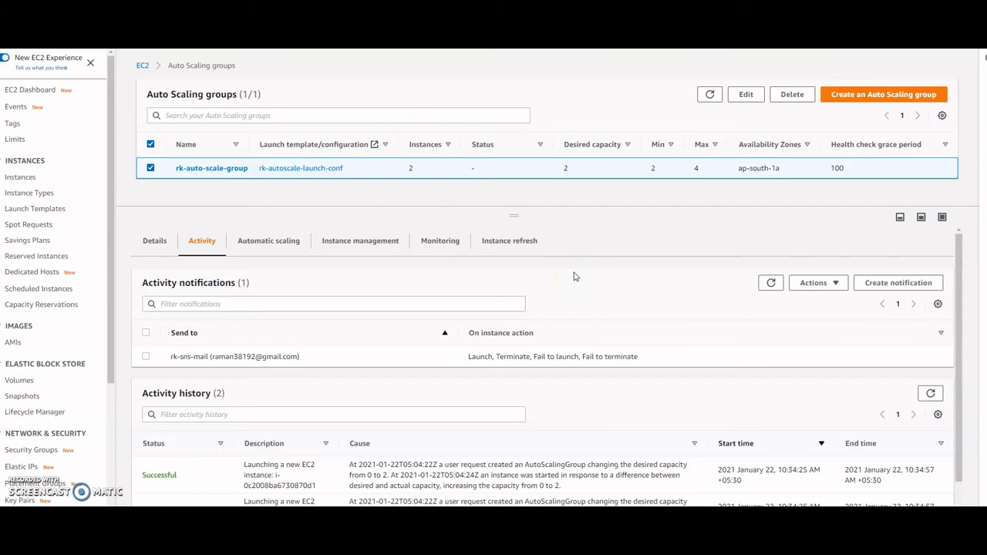
pyautogui.scroll(-1, 578, 394)
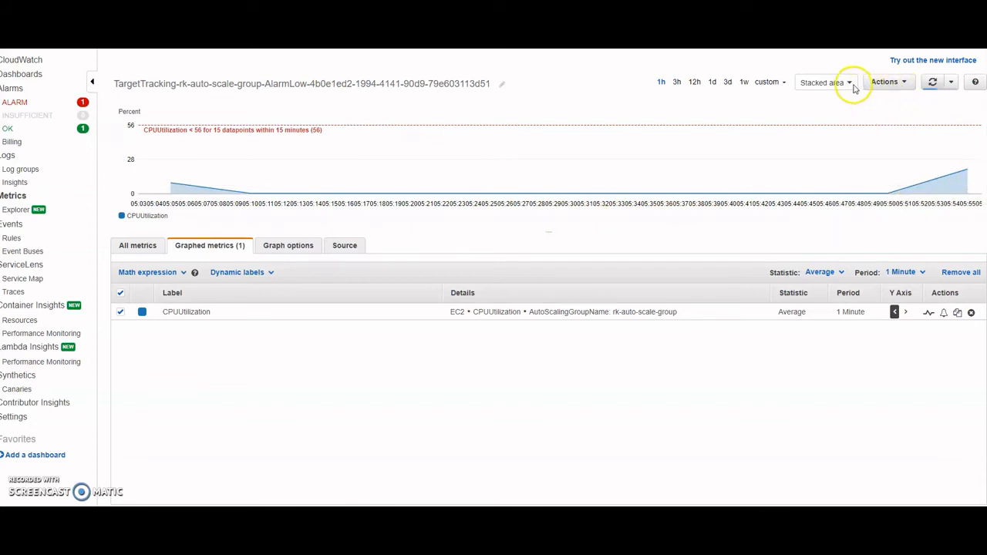
# - Examine the CPUUtilization graph of rk-auto-scale-group's target-tracking AlarmLow alarm, including its metric details
pyautogui.click(907, 89)
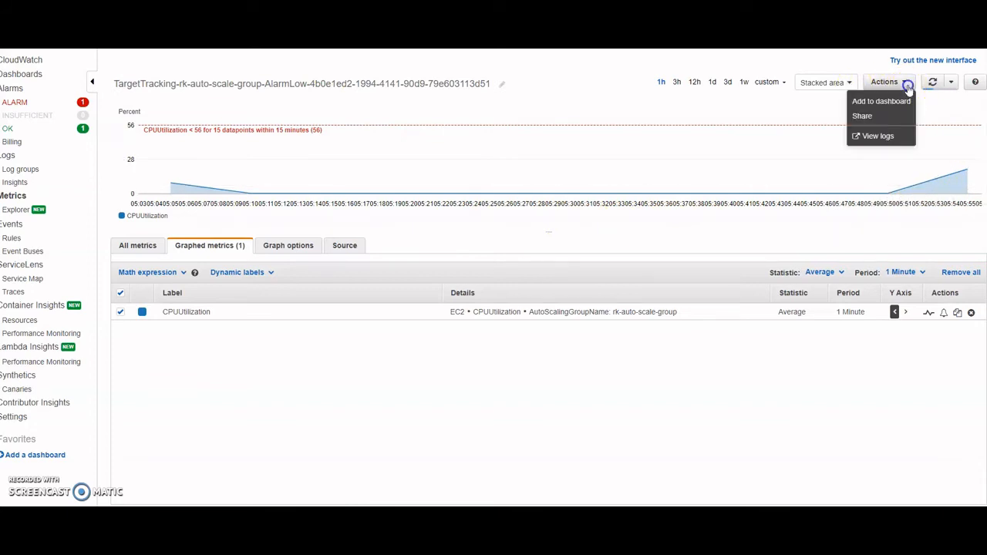
pyautogui.click(725, 105)
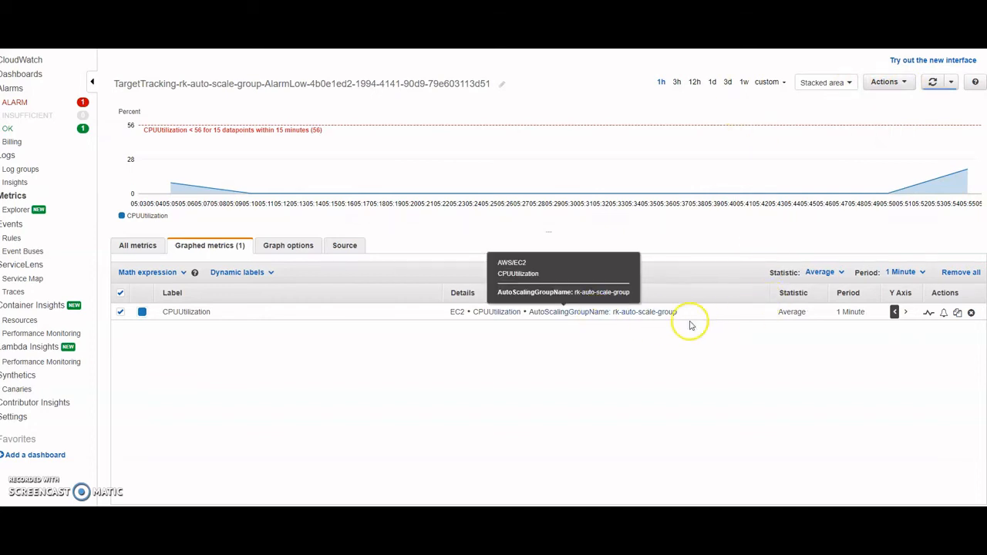
pyautogui.moveTo(934, 171)
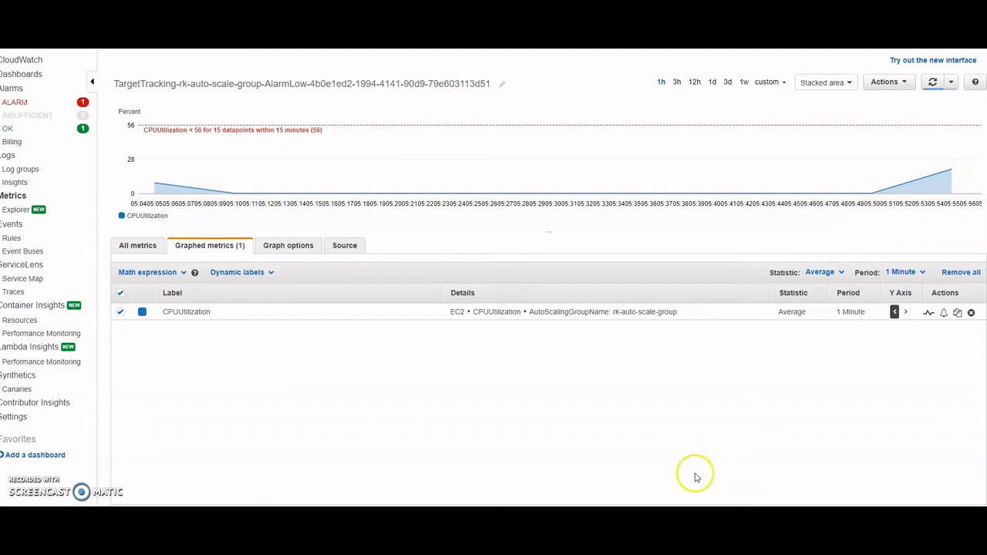
pyautogui.moveTo(857, 318)
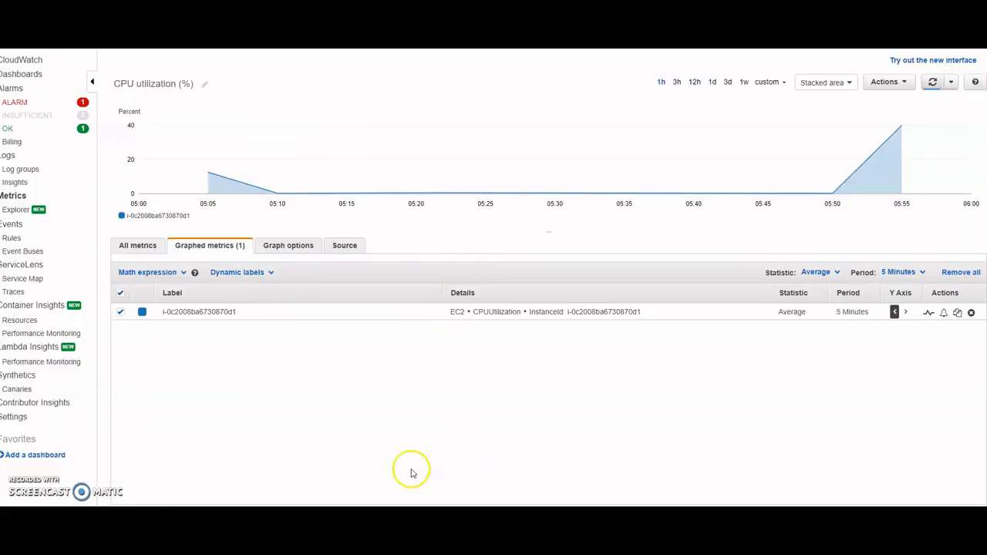
# - Refresh the instance's CPU utilization graph, then check the terminal running the stress command and the current time in New Delhi
pyautogui.click(932, 81)
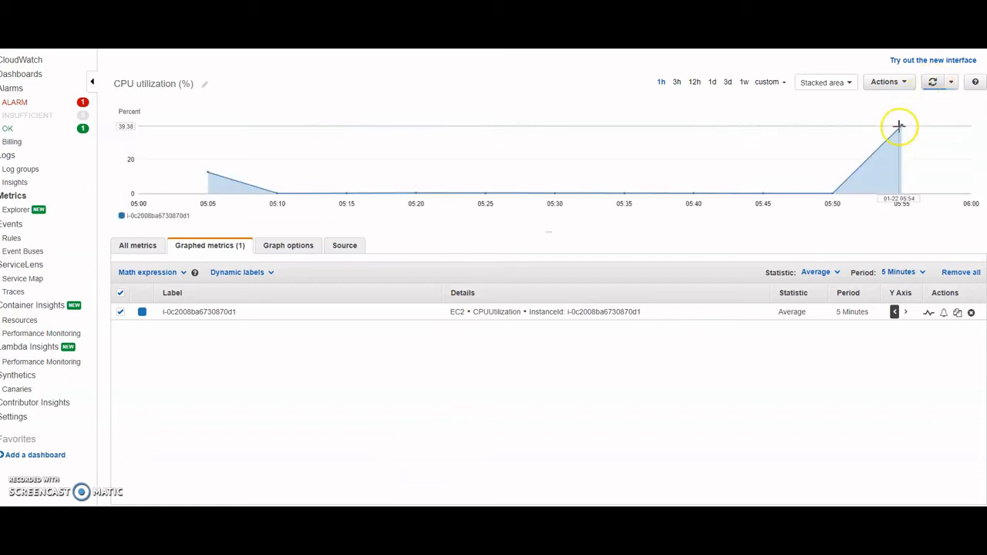
pyautogui.hotkey('ctrl', 'Tab')
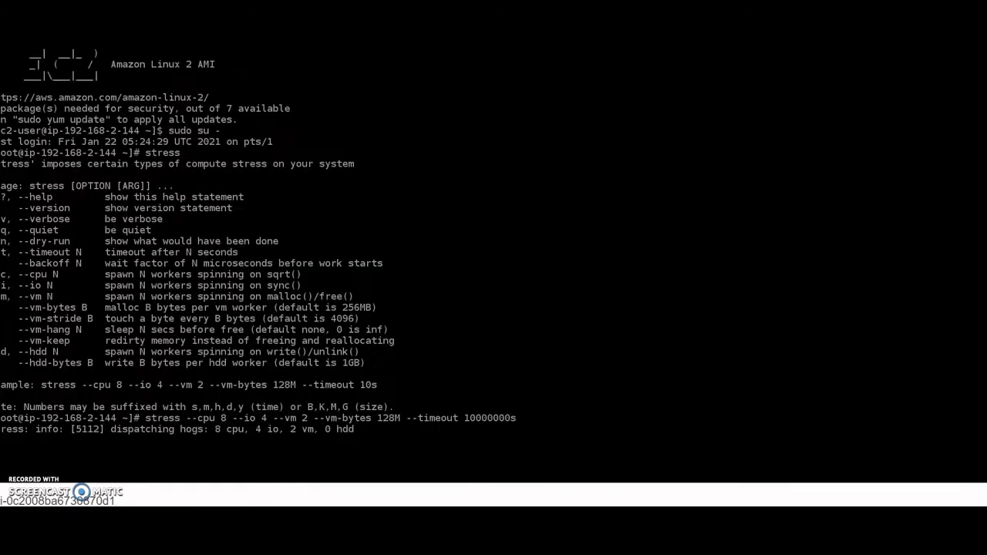
pyautogui.hotkey('ctrl', 'Tab')
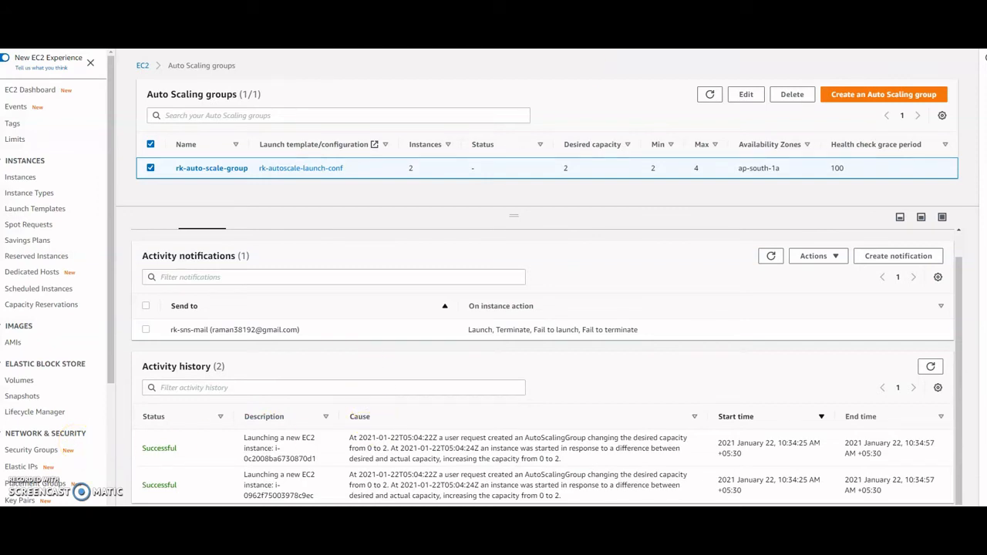
pyautogui.hotkey('ctrl', 'Tab')
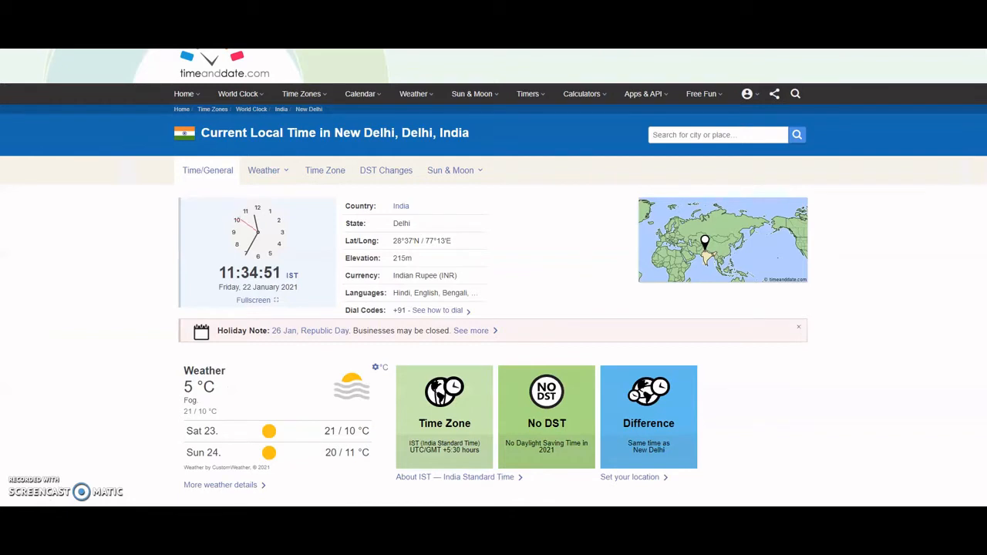
pyautogui.hotkey('ctrl', 'Tab')
pyautogui.hotkey('ctrl', 'Tab')
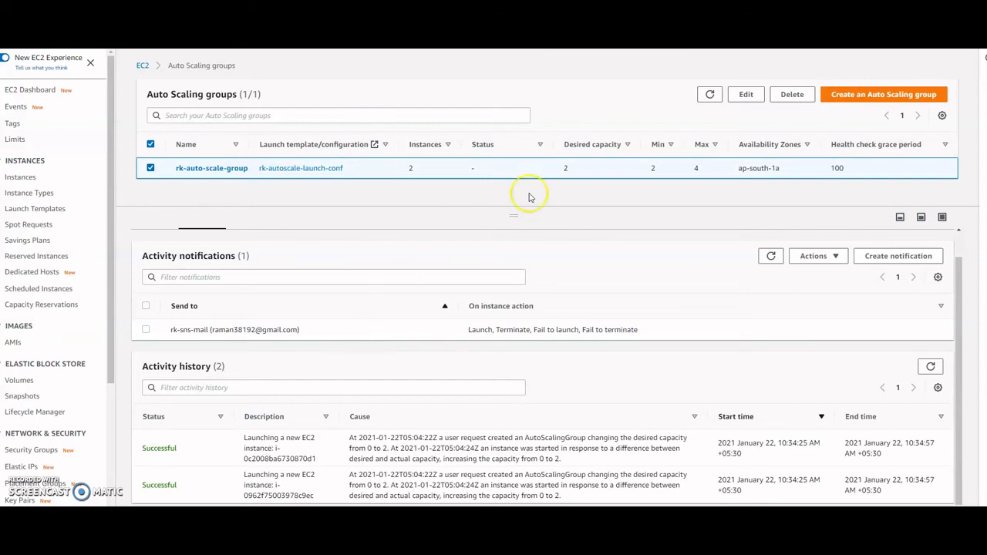
# - Refresh the Auto Scaling groups list repeatedly to check for scaling, and refresh the instance's CPU utilization graph again
pyautogui.click(711, 94)
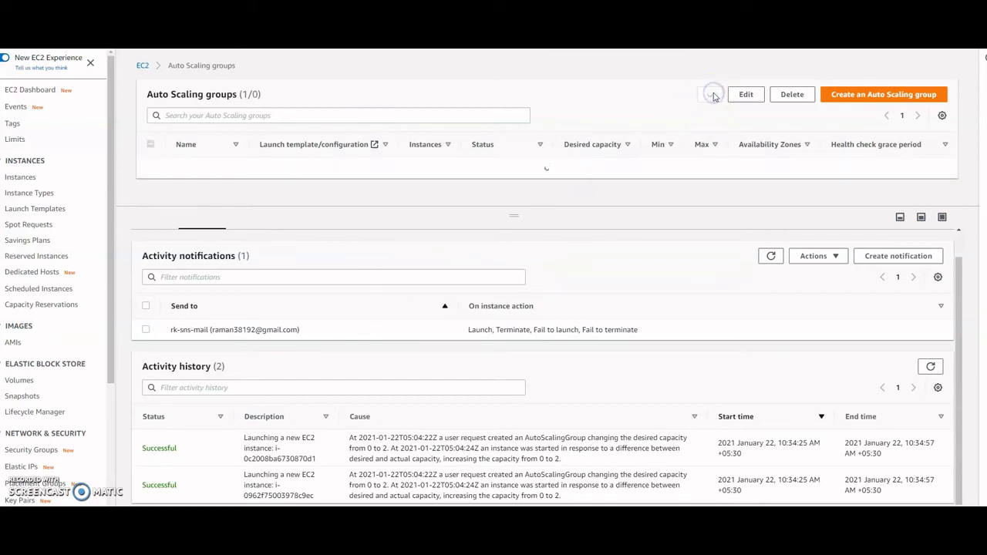
pyautogui.click(711, 94)
pyautogui.click(710, 94)
pyautogui.click(710, 94)
pyautogui.click(711, 94)
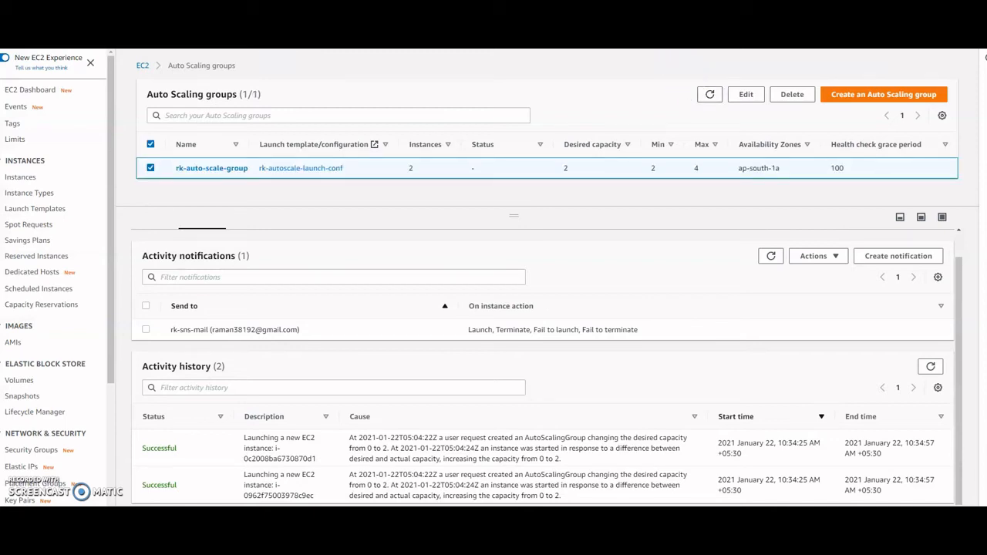
pyautogui.hotkey('ctrl', 'Tab')
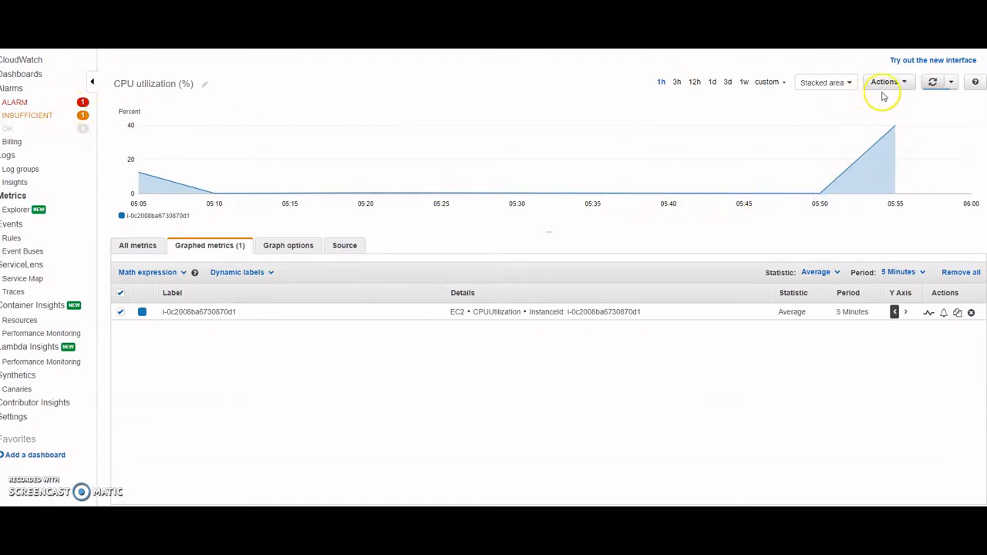
pyautogui.click(932, 82)
pyautogui.hotkey('ctrl', 'Tab')
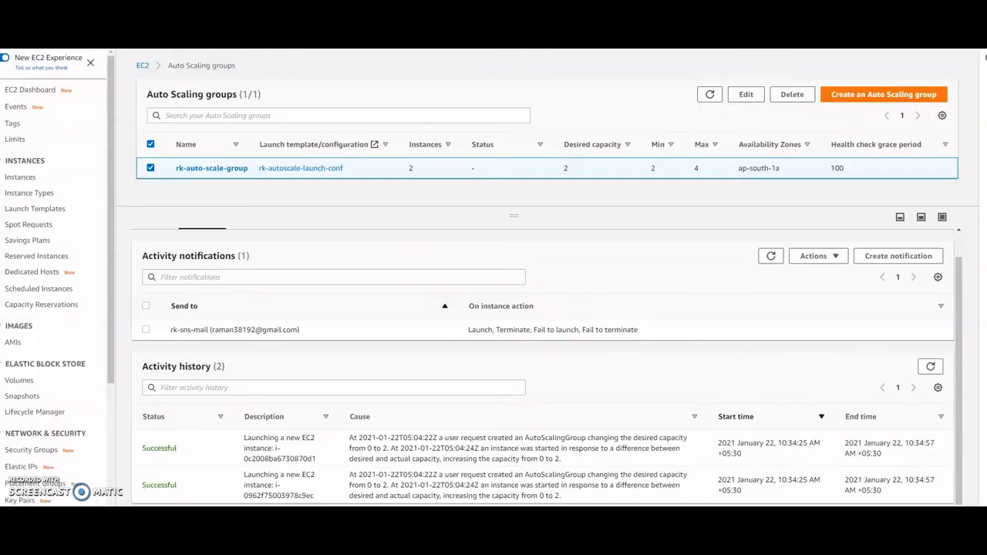
# - List the running instances from the EC2 dashboard and select instance i-0c2008ba6730870d1 to show its details
pyautogui.click(39, 93)
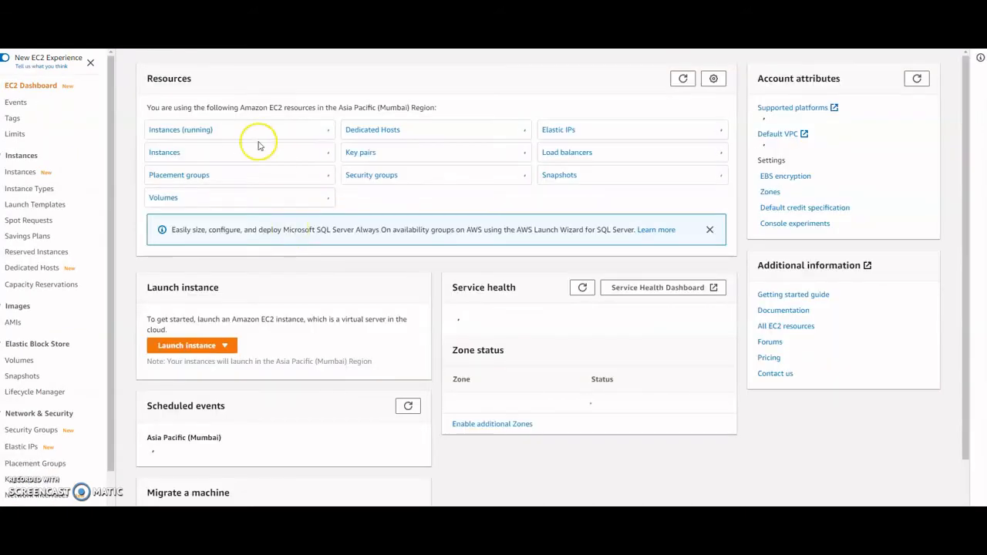
pyautogui.click(195, 132)
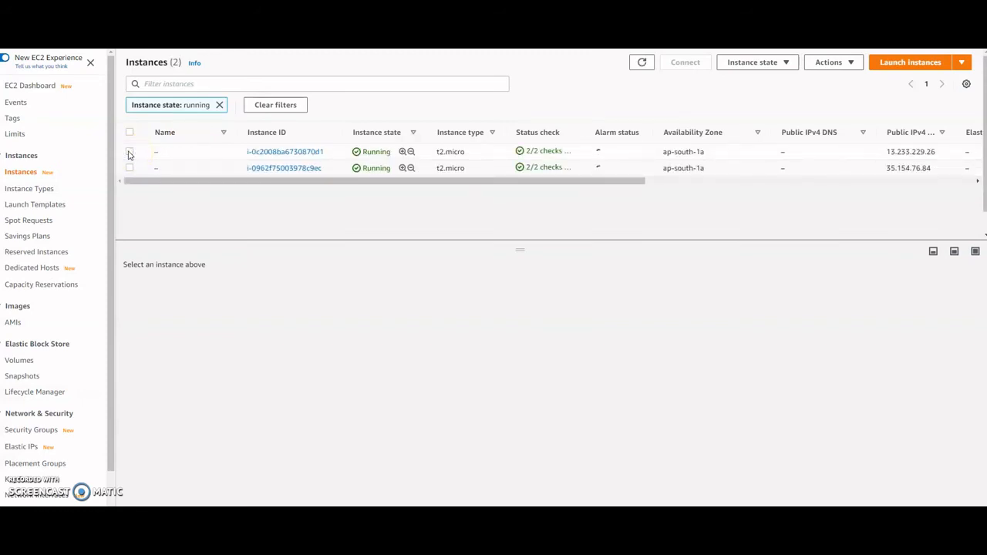
pyautogui.click(129, 153)
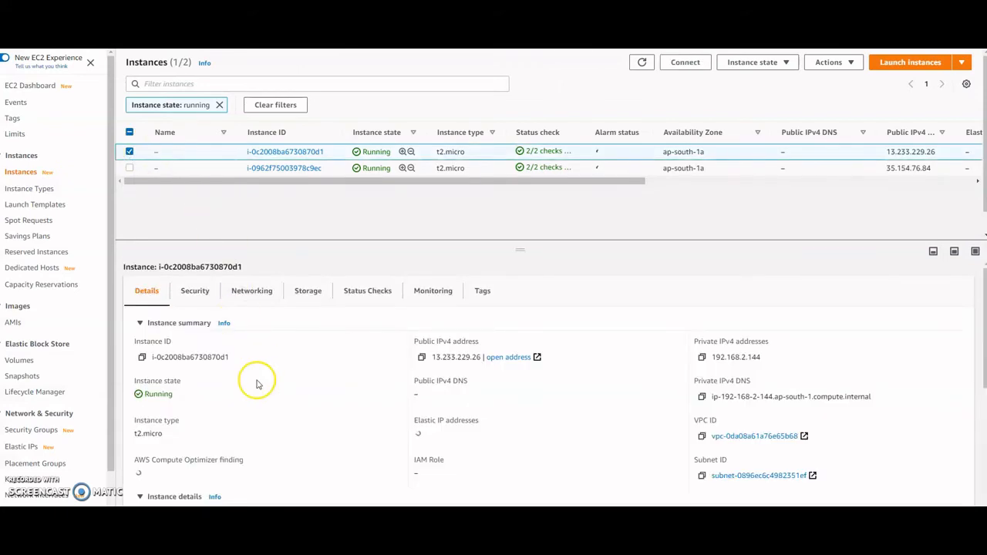
# - Open the monitoring graphs of instance i-0c2008ba6730870d1 and examine its CPU utilization metric in CloudWatch
pyautogui.click(440, 291)
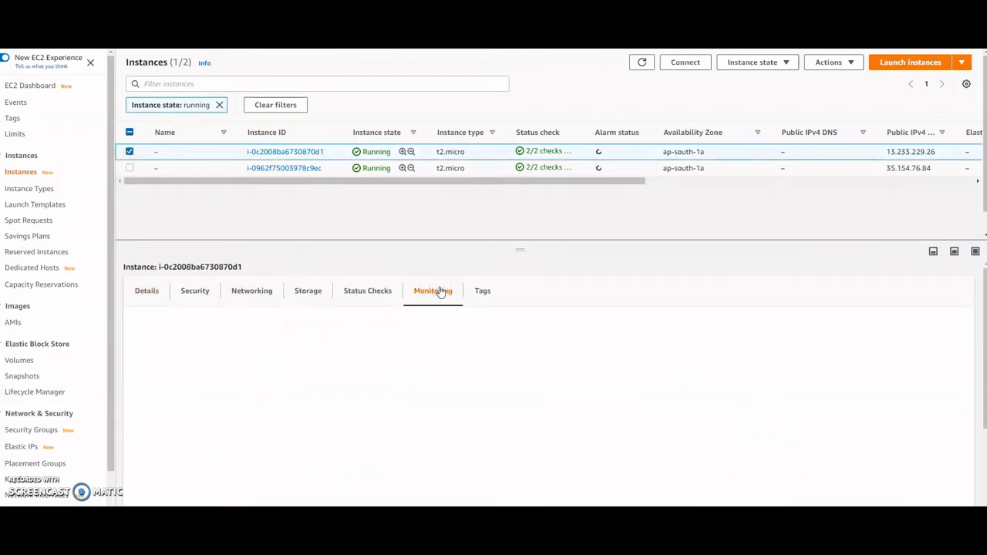
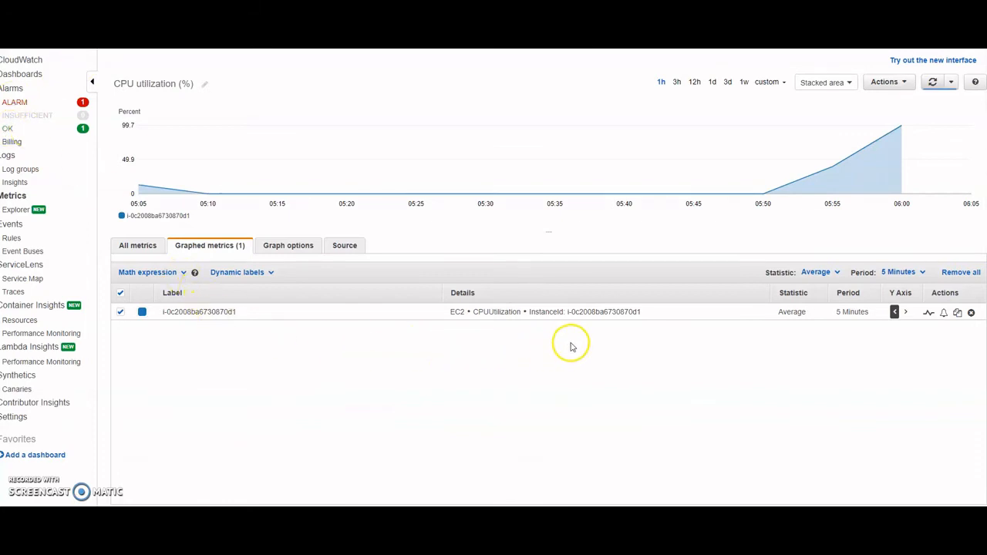
pyautogui.moveTo(910, 128)
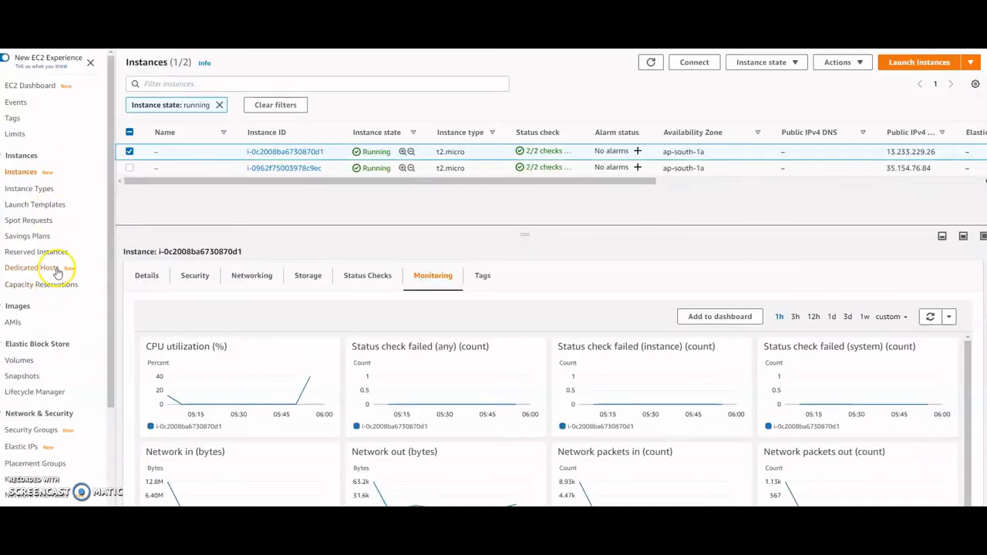
# - Select rk-auto-scale-group in the Auto Scaling groups list and refresh it to review the group's details
pyautogui.scroll(-3, 48, 275)
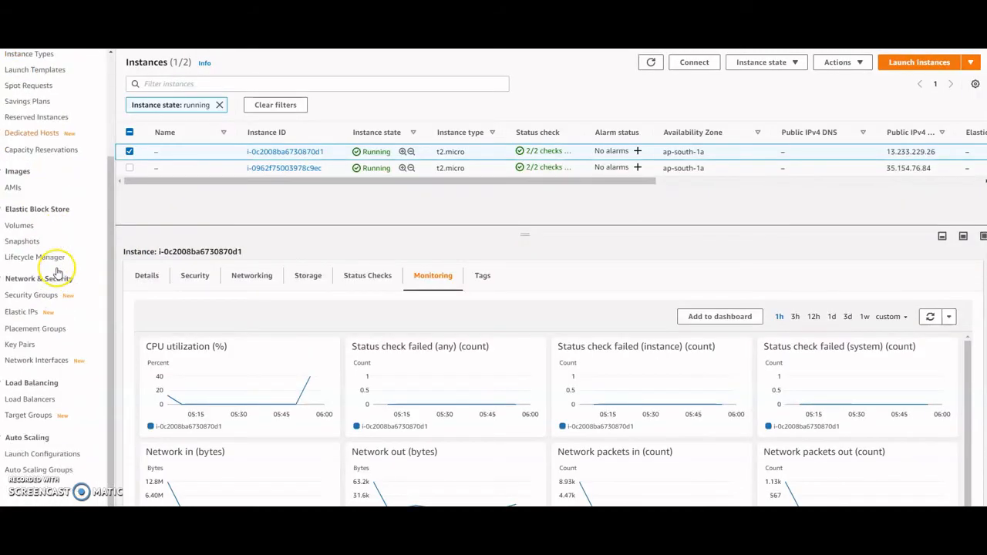
pyautogui.click(29, 471)
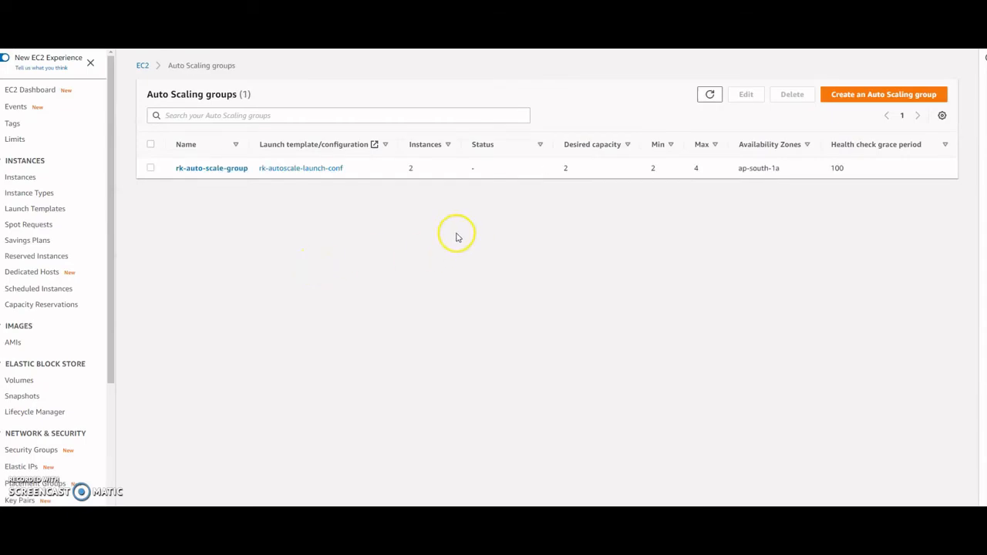
pyautogui.click(151, 170)
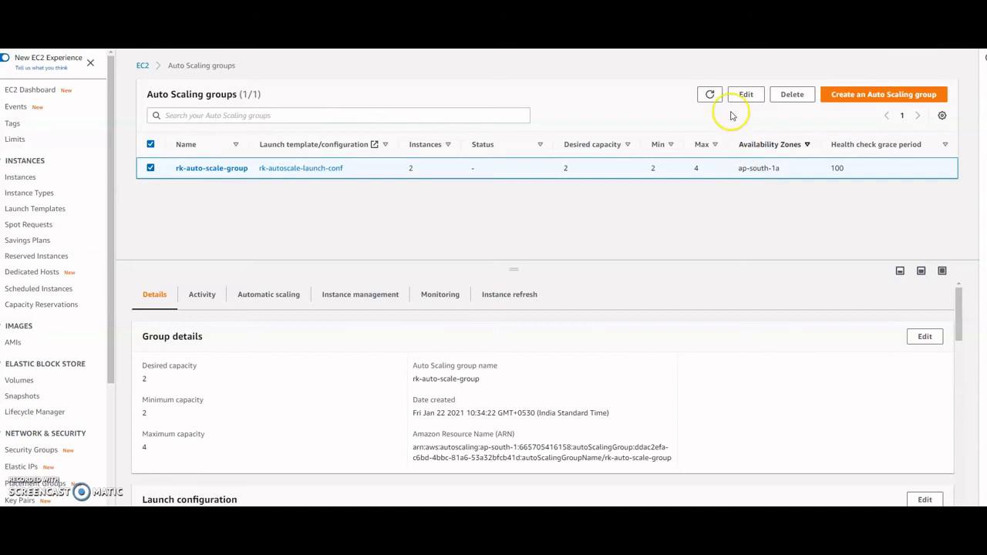
pyautogui.click(709, 98)
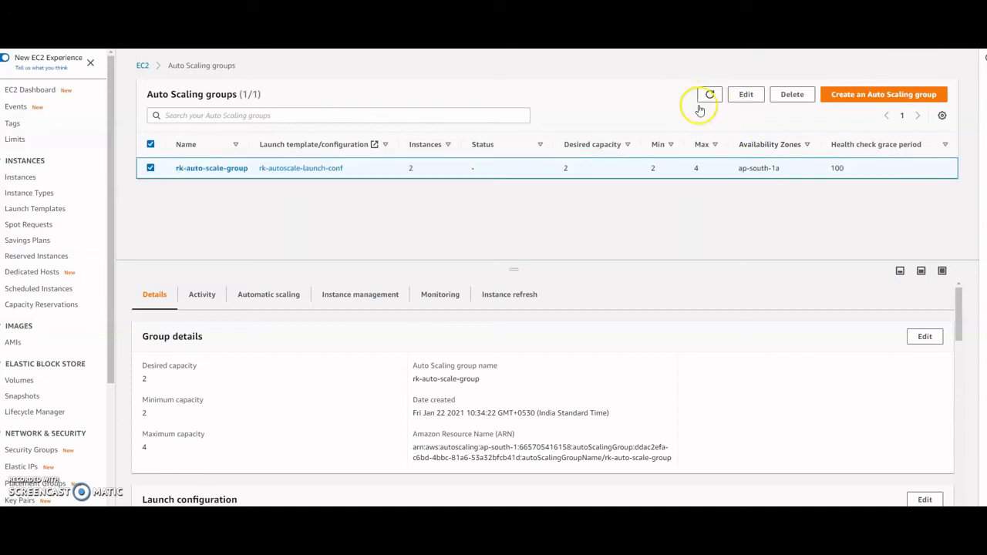
pyautogui.scroll(-10, 468, 401)
pyautogui.scroll(8, 252, 285)
pyautogui.scroll(5, 231, 300)
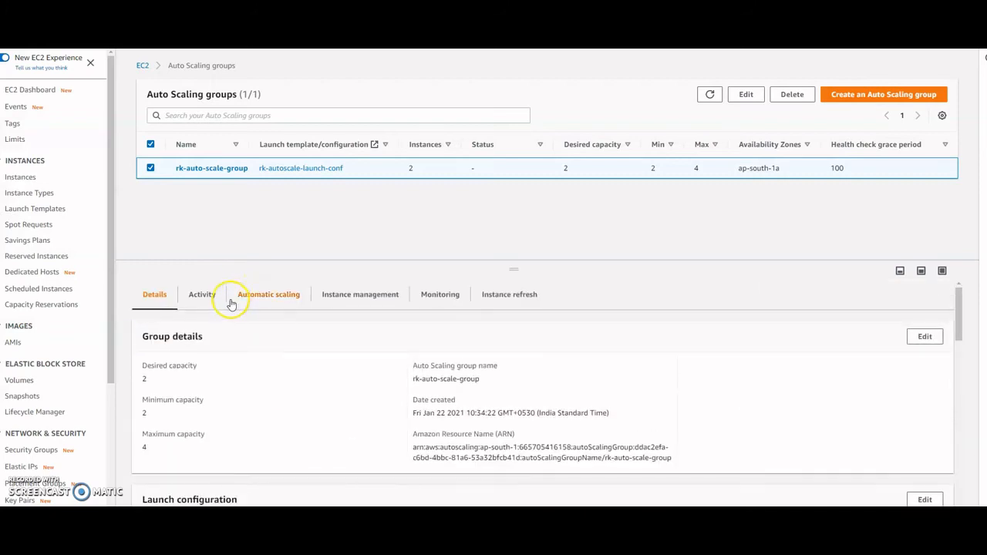
# - Show the activity of rk-auto-scale-group and refresh its activity history to check for scaling events
pyautogui.click(202, 294)
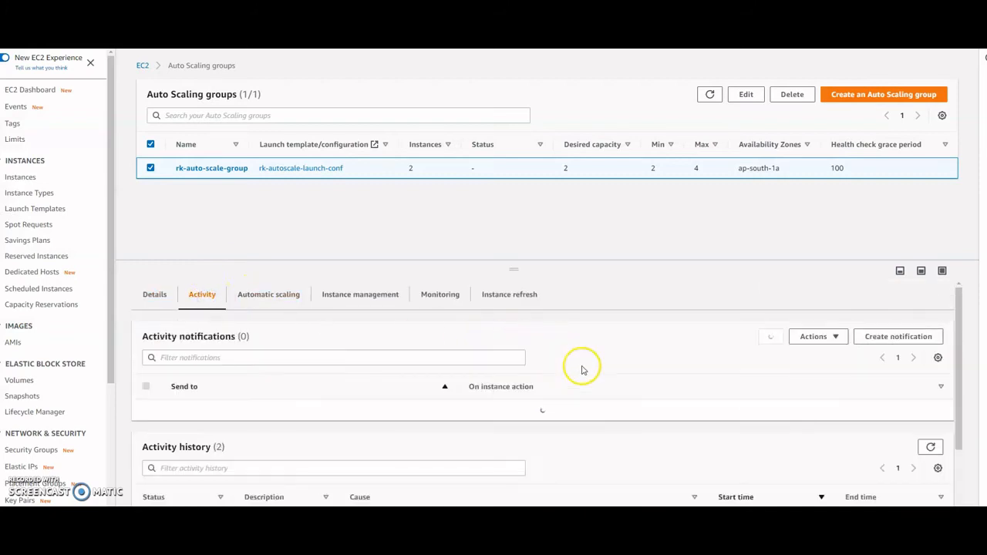
pyautogui.scroll(-2, 594, 377)
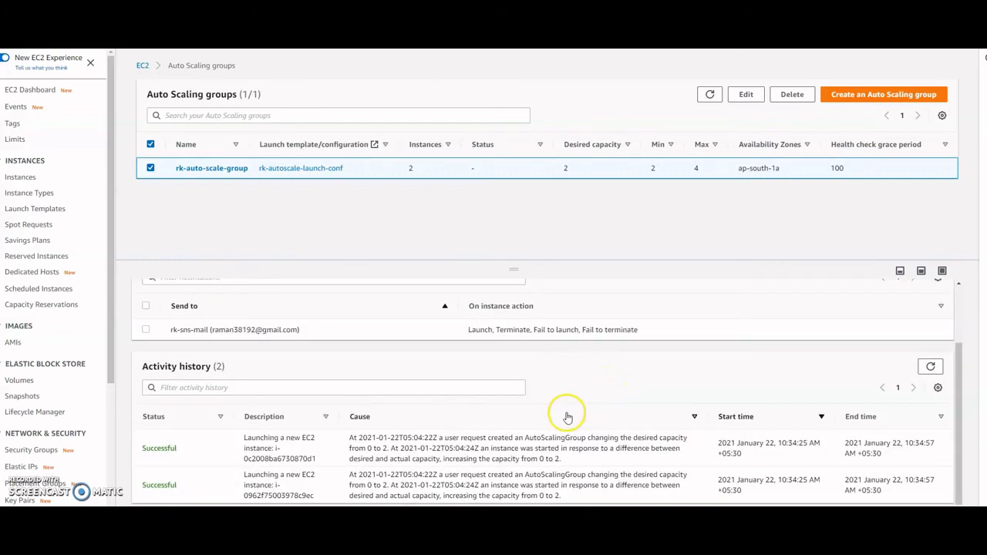
pyautogui.click(930, 367)
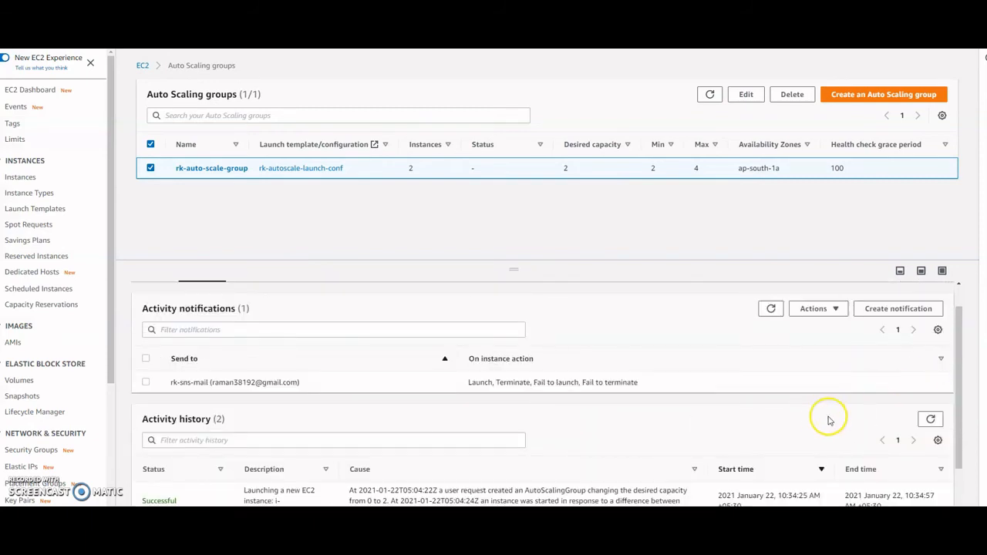
pyautogui.scroll(-1, 802, 421)
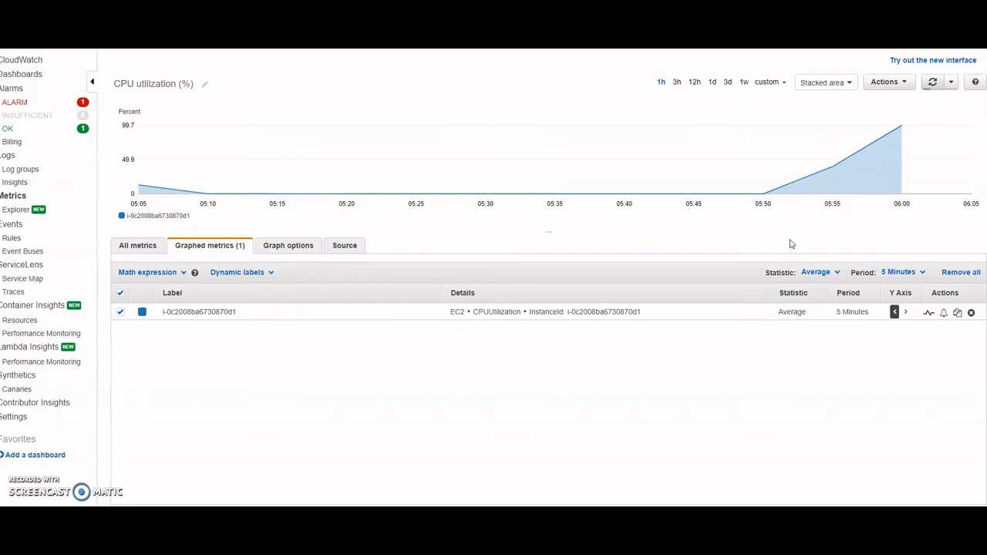
# - Refresh the CloudWatch CPU graphs for the instance and the rk-auto-scale-group AlarmLow alarm, inspecting the latest group data point
pyautogui.click(933, 82)
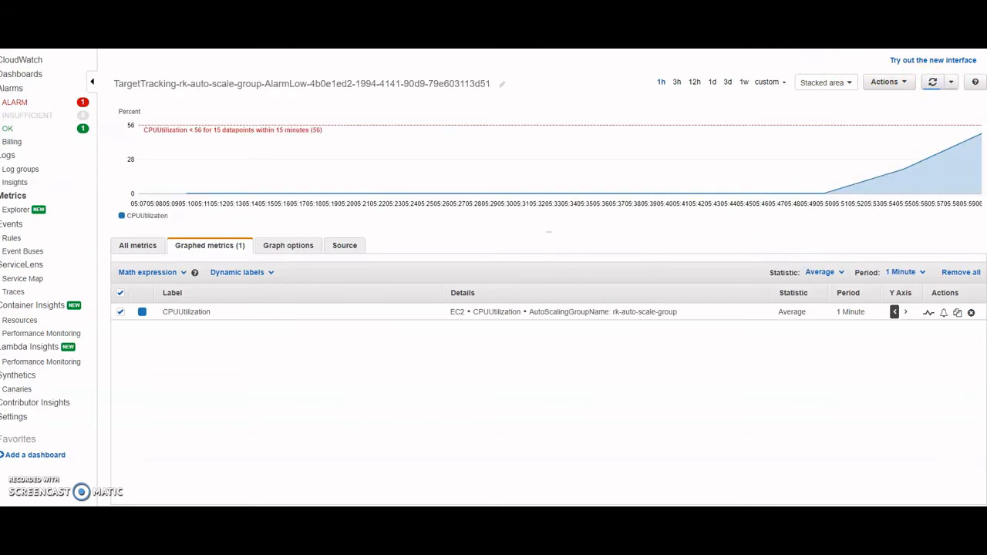
pyautogui.moveTo(971, 137)
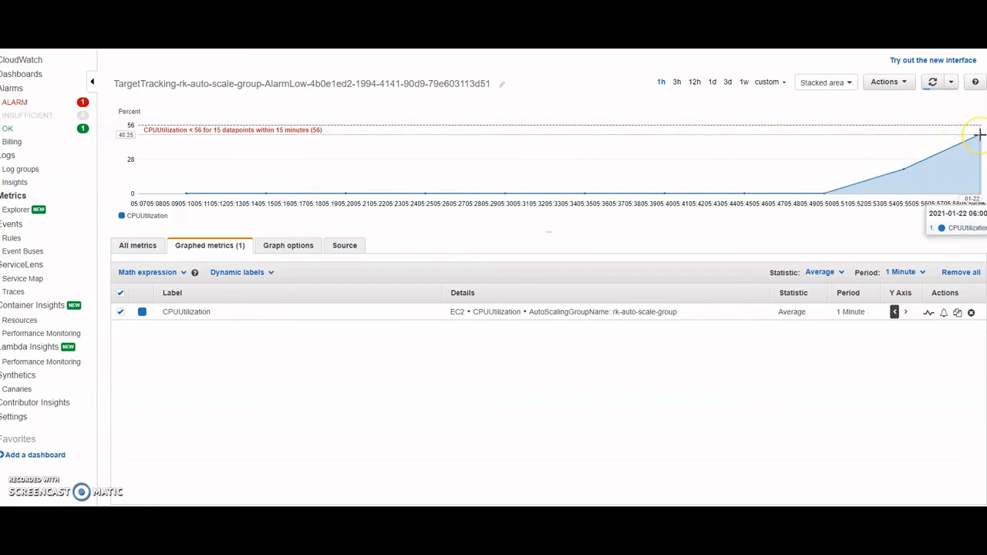
pyautogui.click(932, 82)
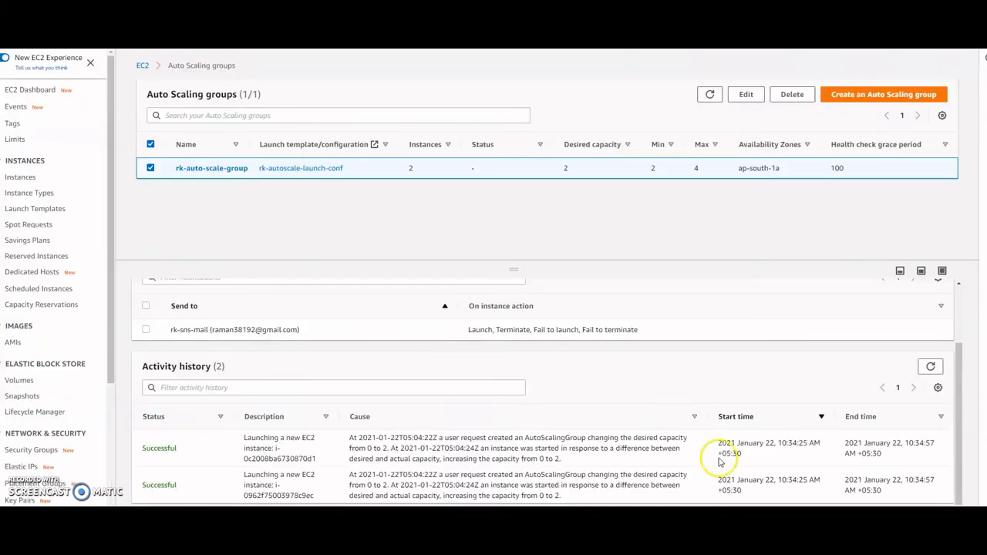
# - Return to the Auto Scaling group and reload its activity history to look for newly launched instances
pyautogui.click(930, 367)
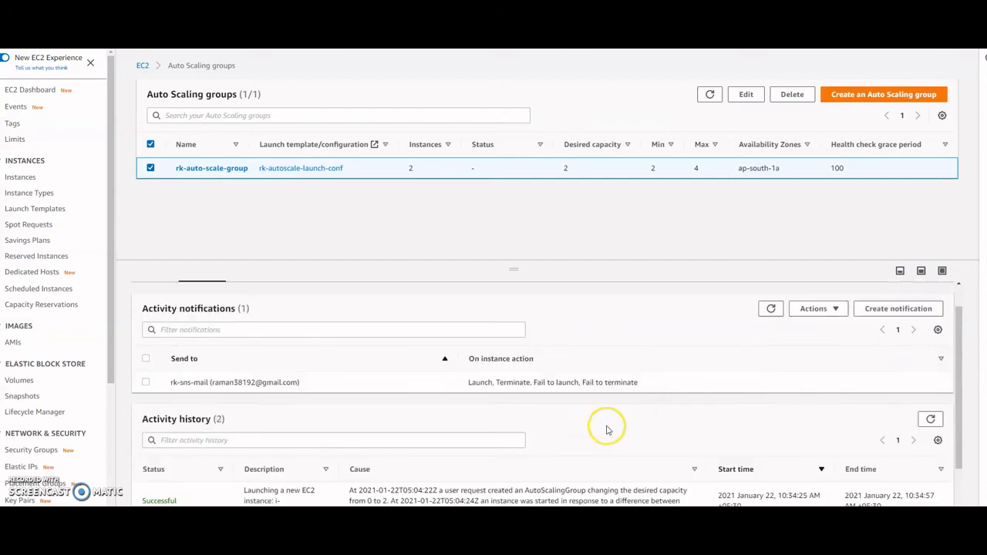
pyautogui.scroll(-2, 610, 428)
pyautogui.scroll(2, 612, 435)
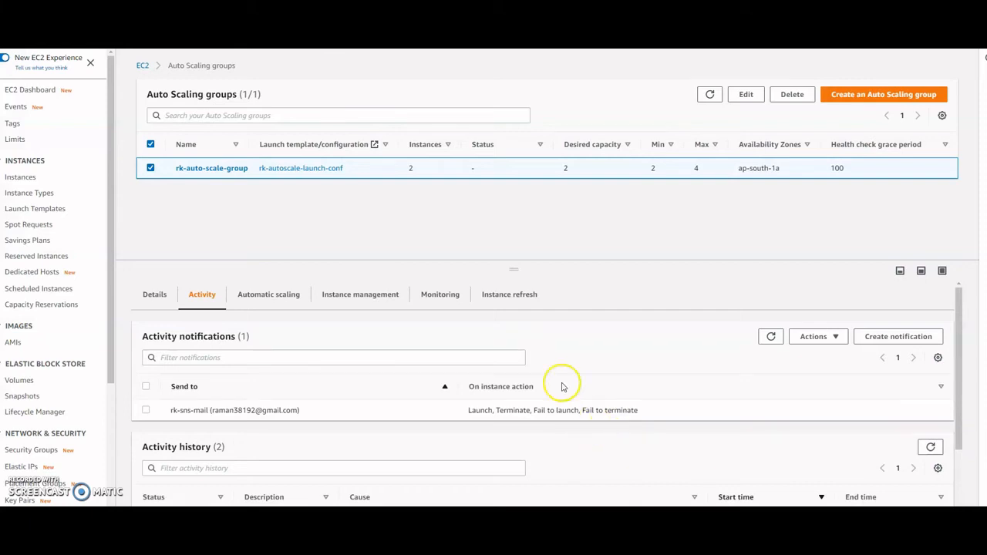
# - Switch to the instance's CPU utilization graph in CloudWatch, refresh it and inspect the most recent data point
pyautogui.click(166, 48)
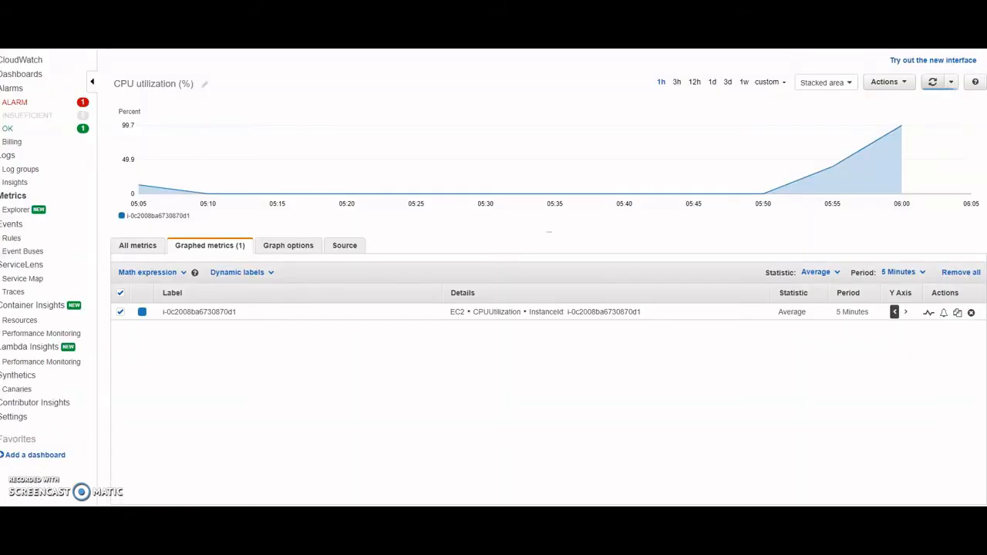
pyautogui.click(933, 82)
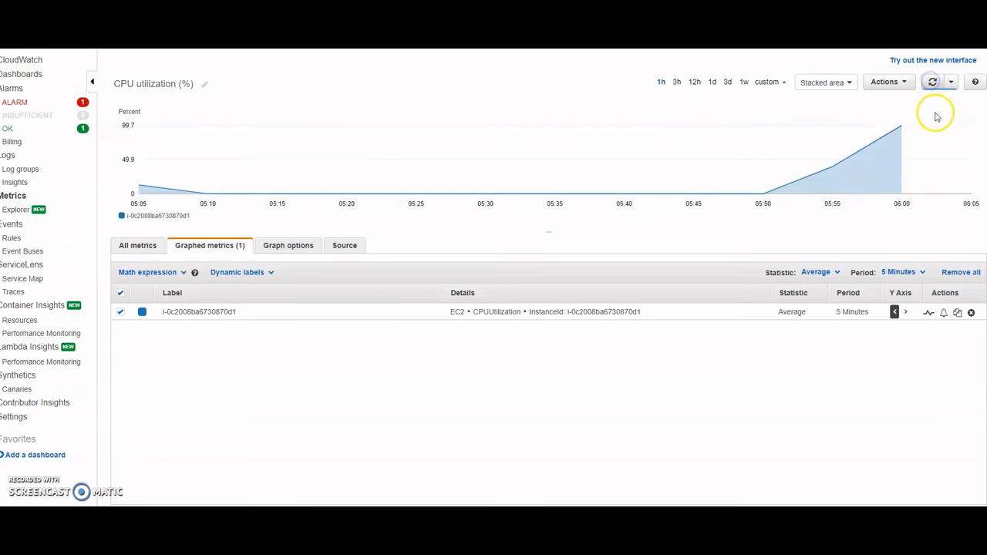
pyautogui.moveTo(902, 129)
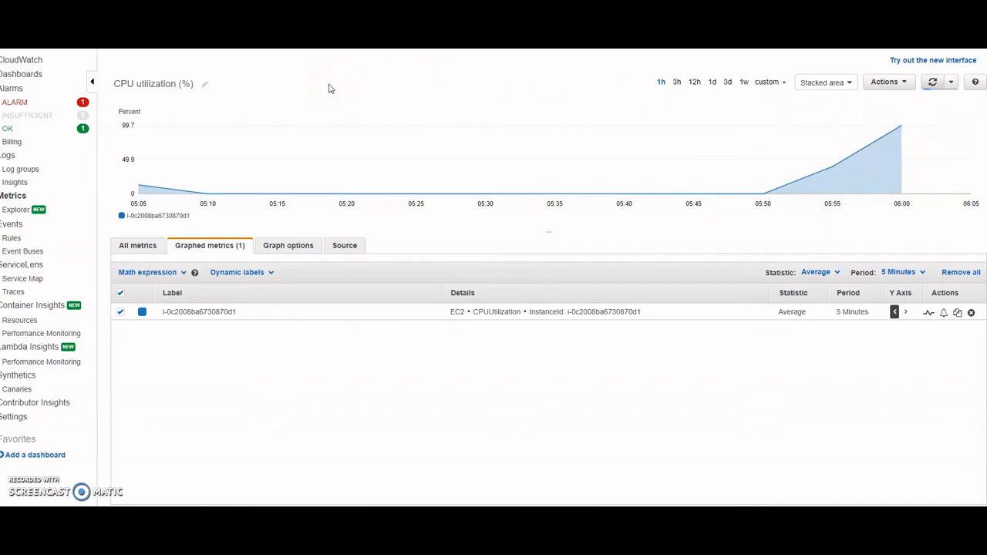
# - Check the stress command in the instance's terminal session, and refresh the Auto Scaling groups list
pyautogui.hotkey('ctrl', 'Tab')
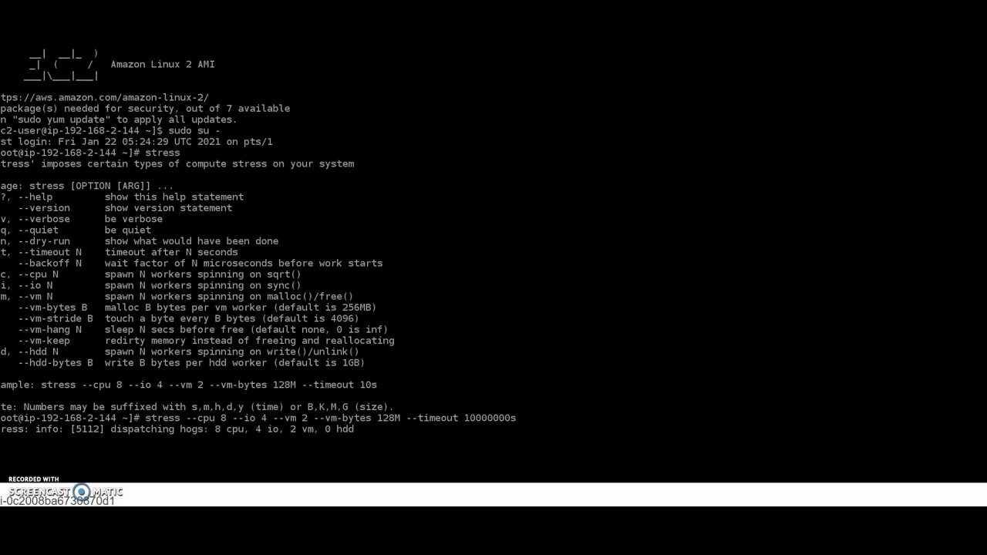
pyautogui.hotkey('ctrl', 'Tab')
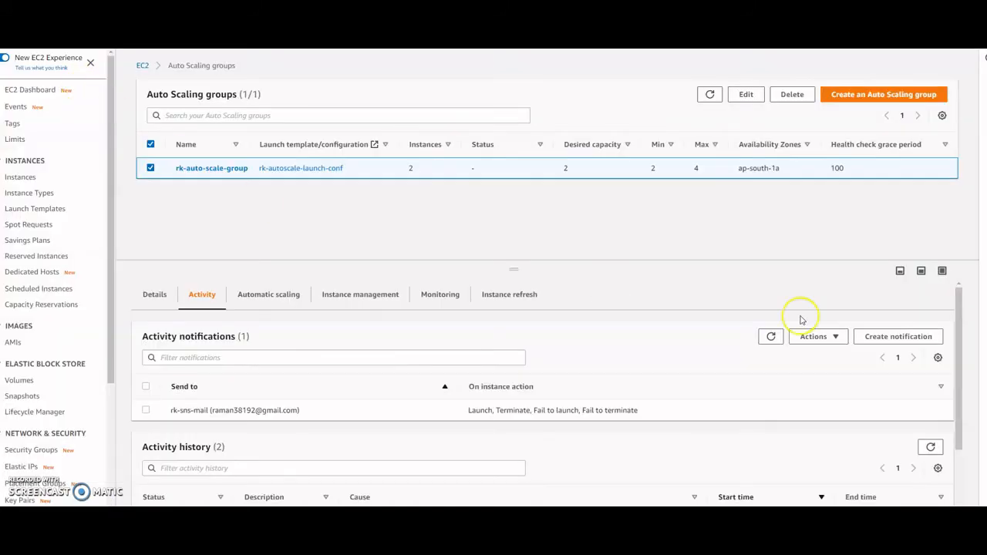
pyautogui.click(709, 95)
pyautogui.click(708, 99)
pyautogui.click(707, 98)
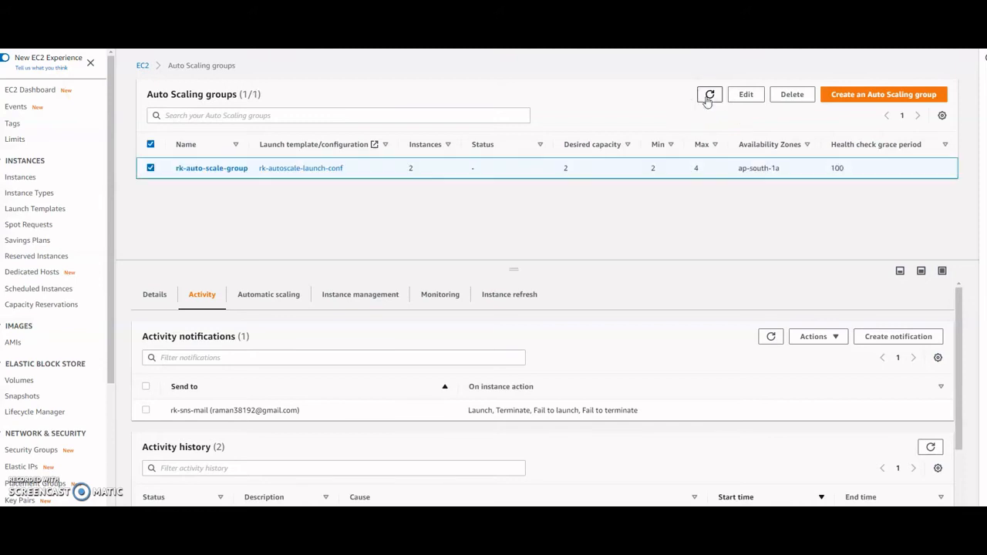
# - Reopen the Auto Scaling groups list by way of the EC2 Dashboard
pyautogui.click(23, 92)
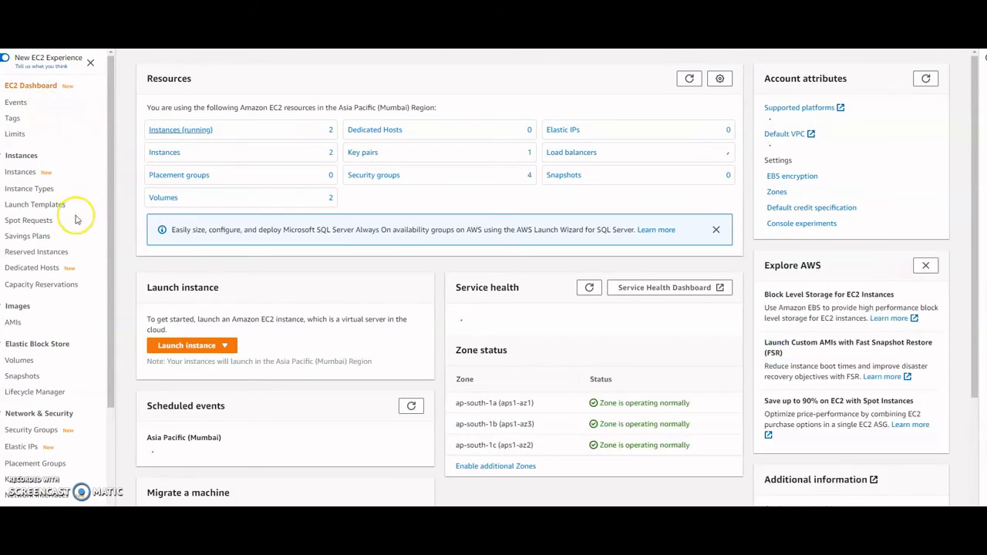
pyautogui.scroll(-3, 68, 277)
pyautogui.click(41, 468)
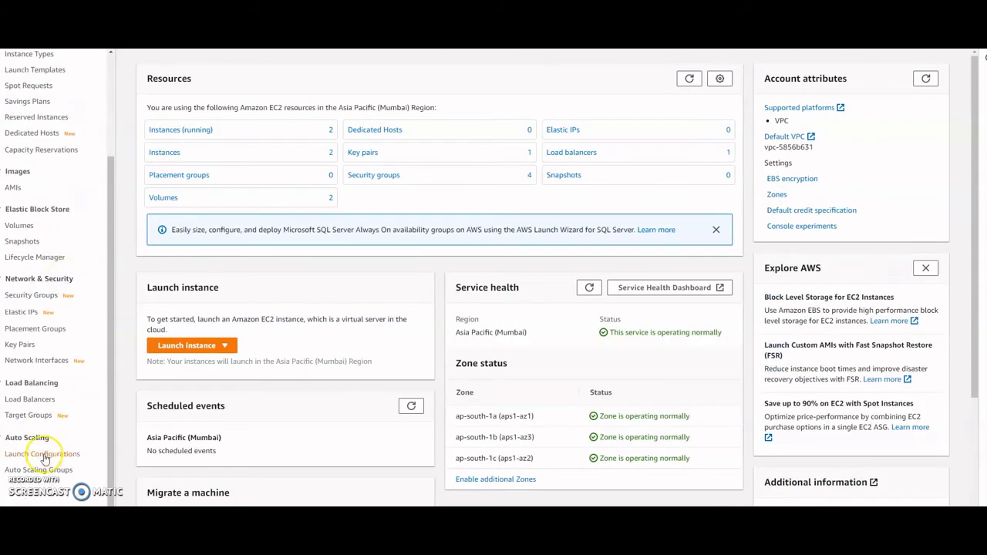
pyautogui.scroll(3, 44, 401)
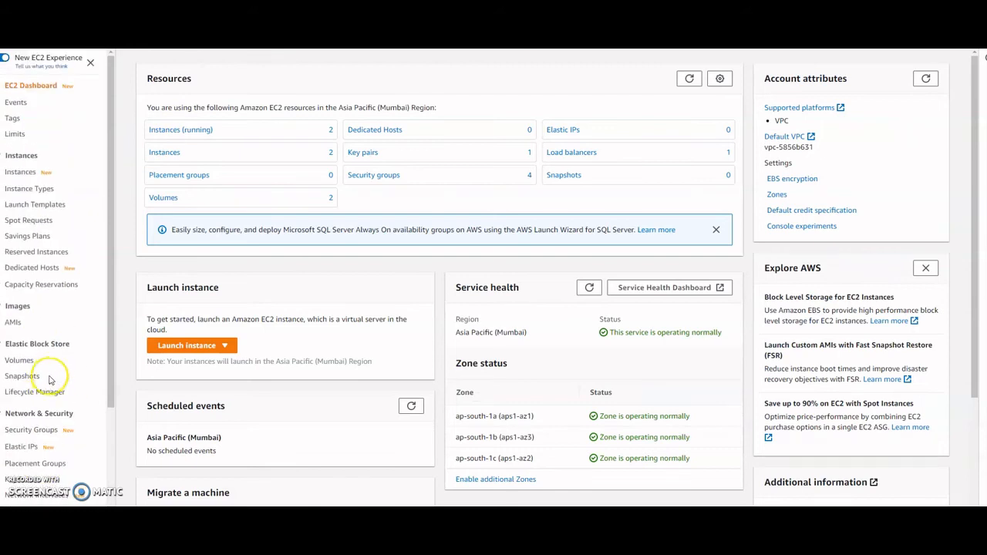
pyautogui.scroll(-3, 51, 328)
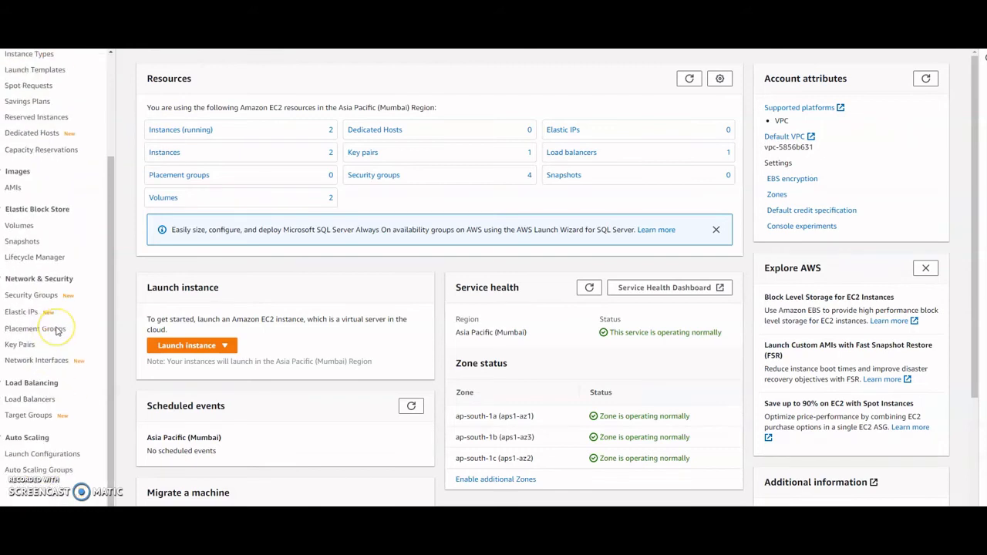
pyautogui.click(48, 471)
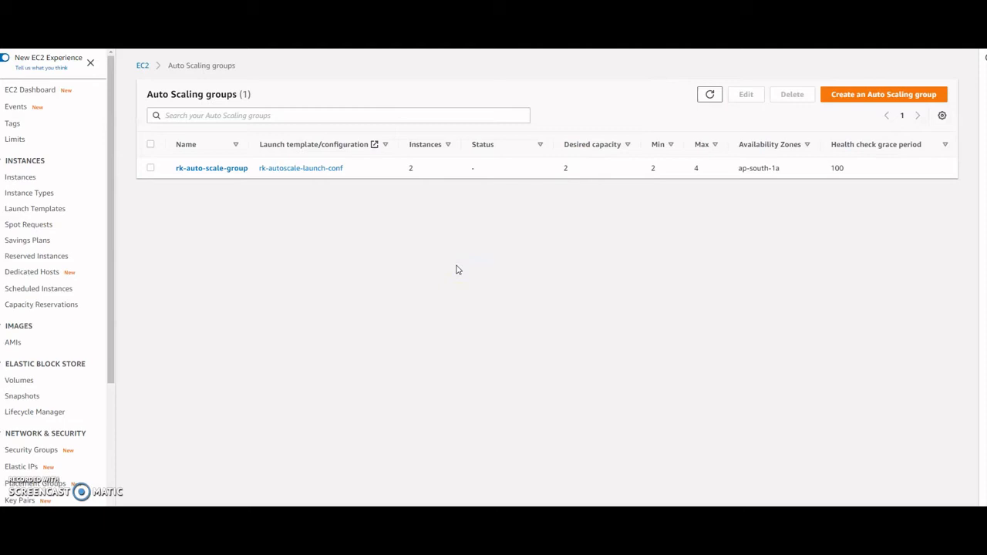
# - Select rk-auto-scale-group and review its group details and launch configuration
pyautogui.click(151, 169)
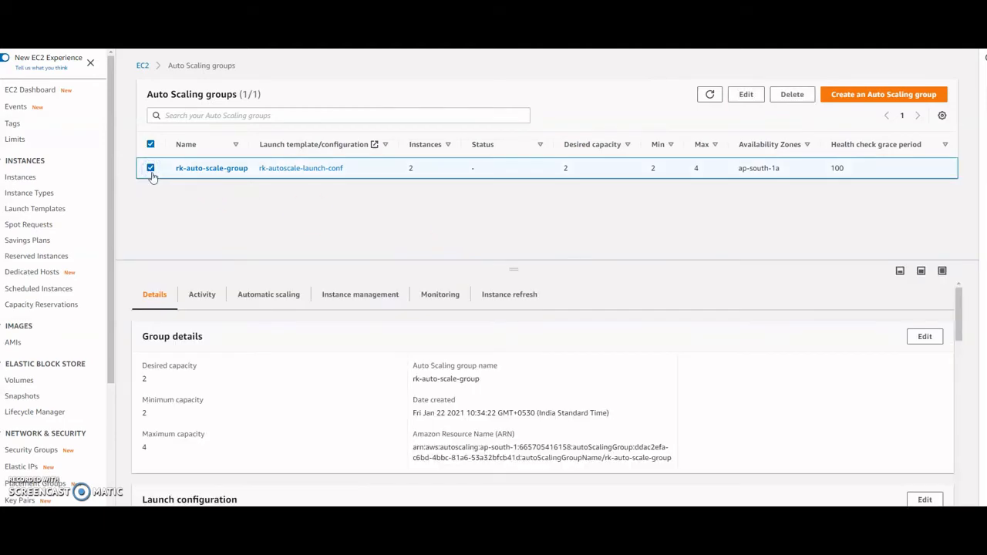
pyautogui.scroll(-3, 270, 362)
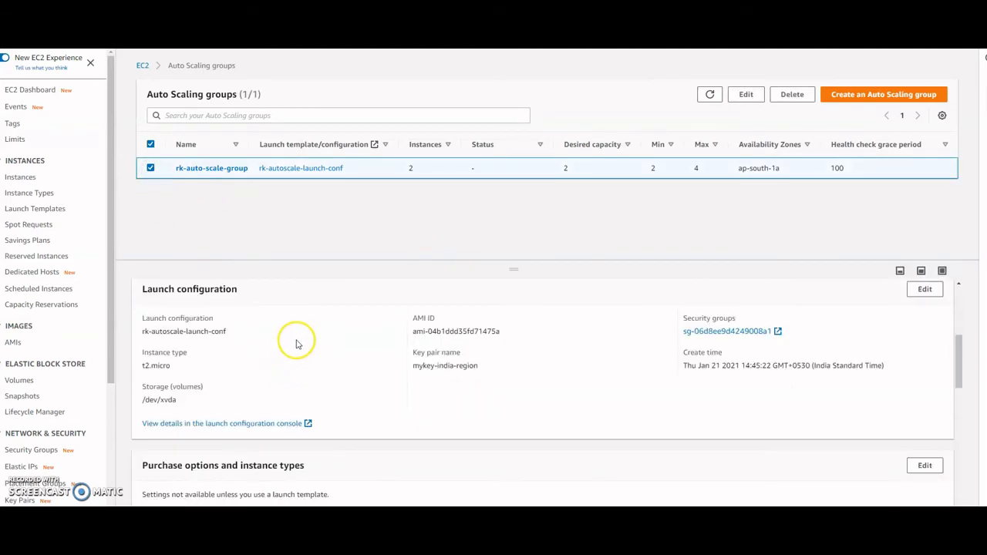
pyautogui.scroll(-3, 70, 370)
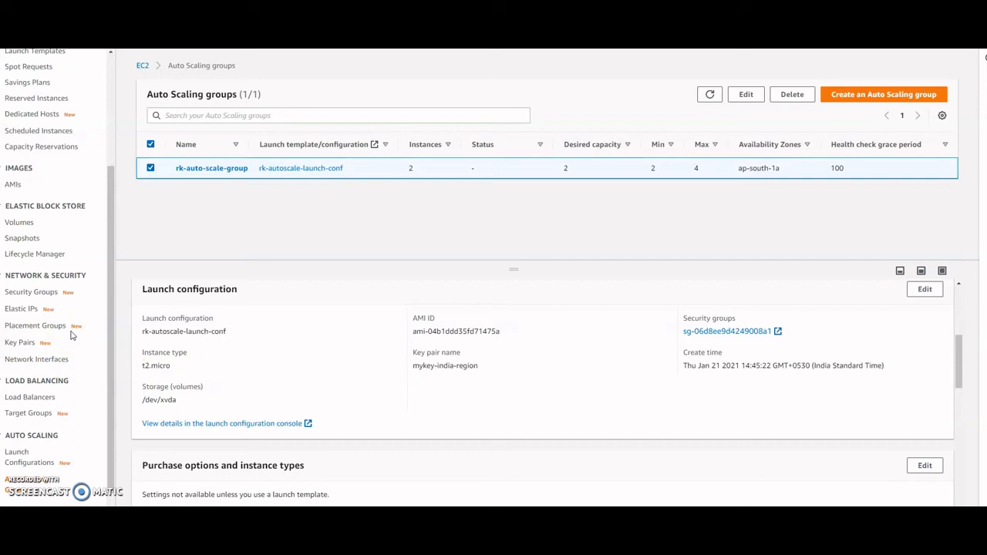
pyautogui.scroll(3, 70, 333)
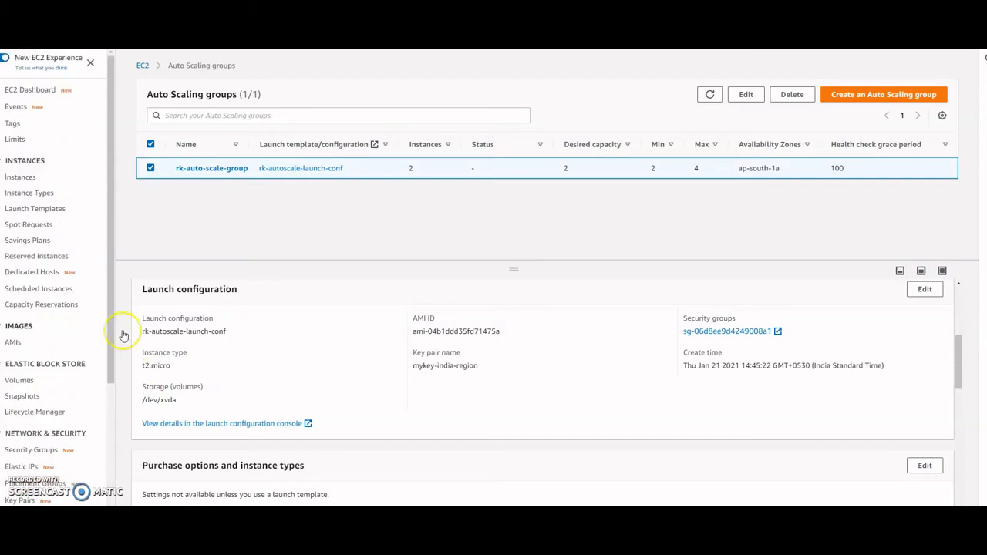
pyautogui.scroll(-3, 782, 396)
pyautogui.scroll(3, 230, 336)
pyautogui.scroll(5, 209, 316)
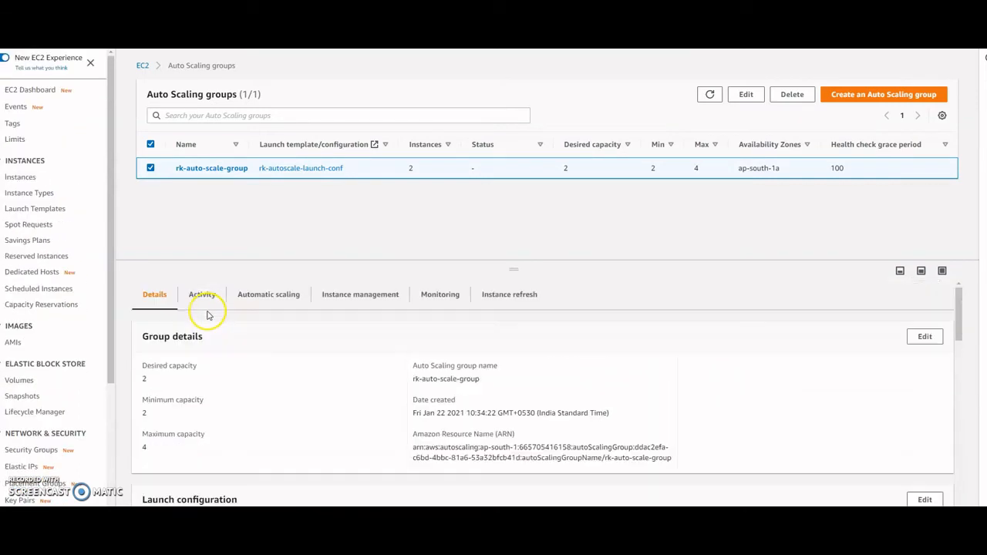
# - Open the activity view of rk-auto-scale-group and examine the activity history
pyautogui.click(201, 301)
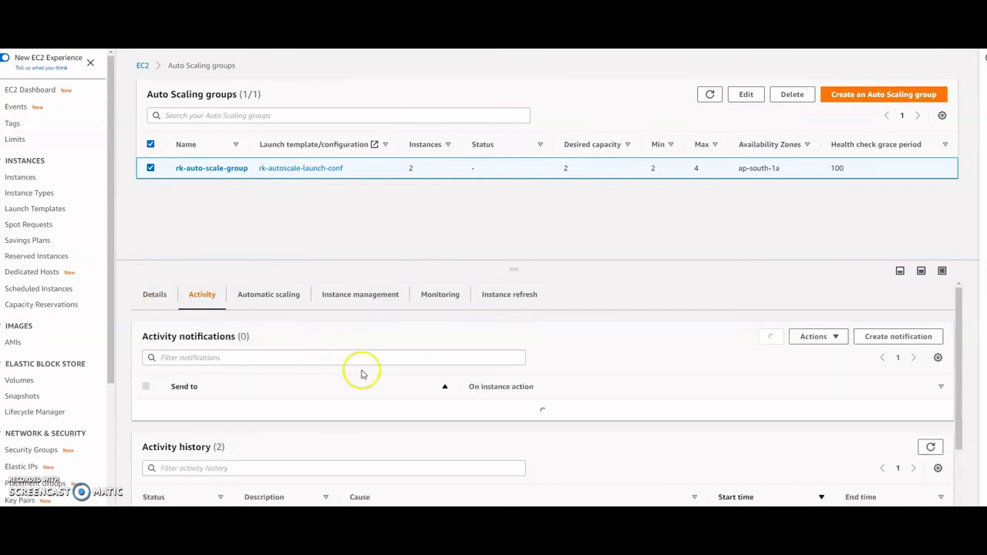
pyautogui.scroll(-2, 679, 451)
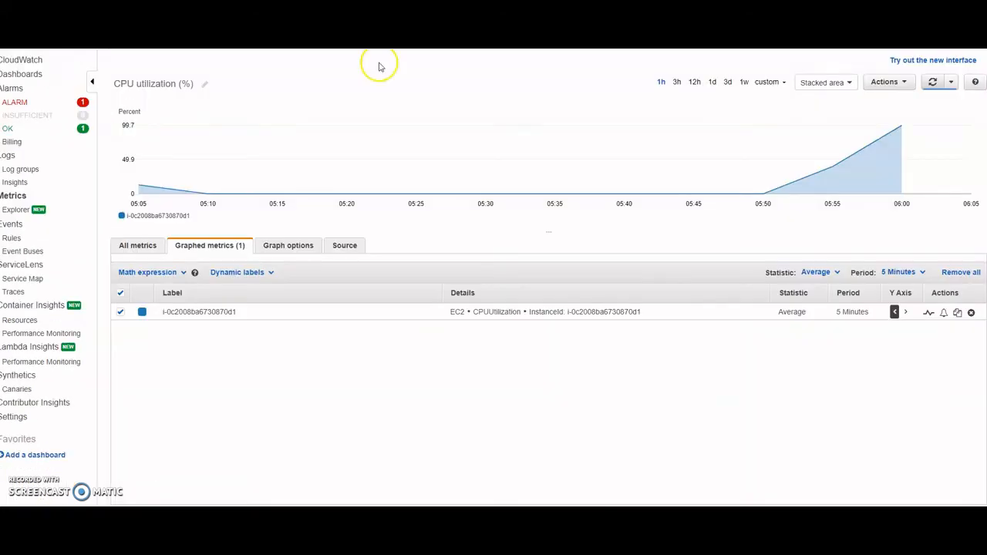
# - Refresh the CPU utilization graph for instance i-0c2008ba6730870d1 repeatedly to check the latest load
pyautogui.click(932, 82)
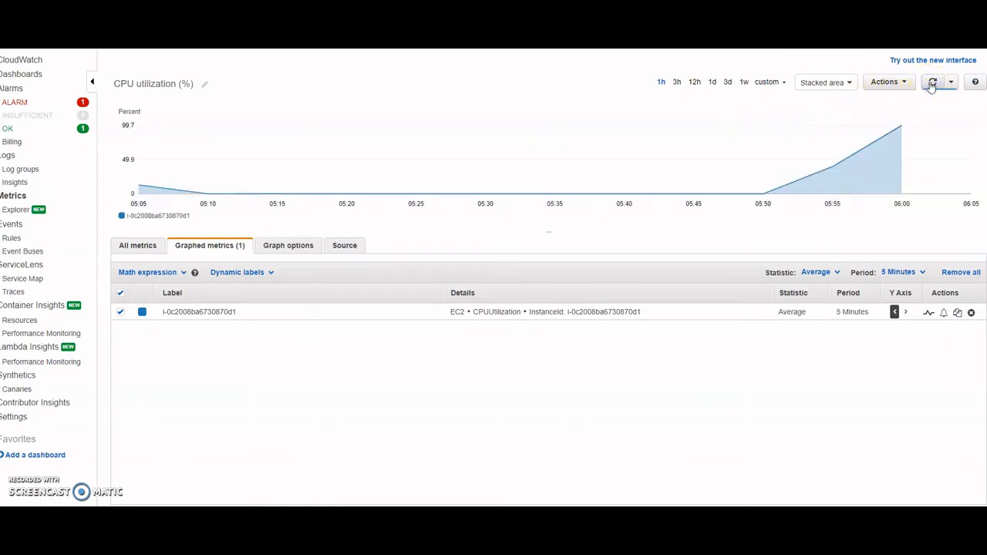
pyautogui.click(932, 83)
pyautogui.click(931, 83)
pyautogui.click(931, 82)
pyautogui.click(931, 83)
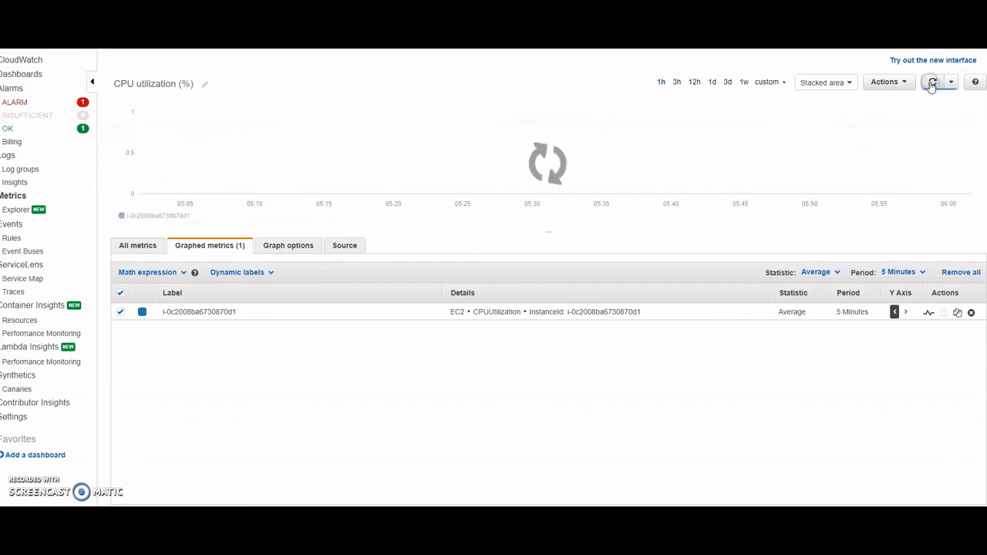
pyautogui.click(932, 82)
pyautogui.click(931, 83)
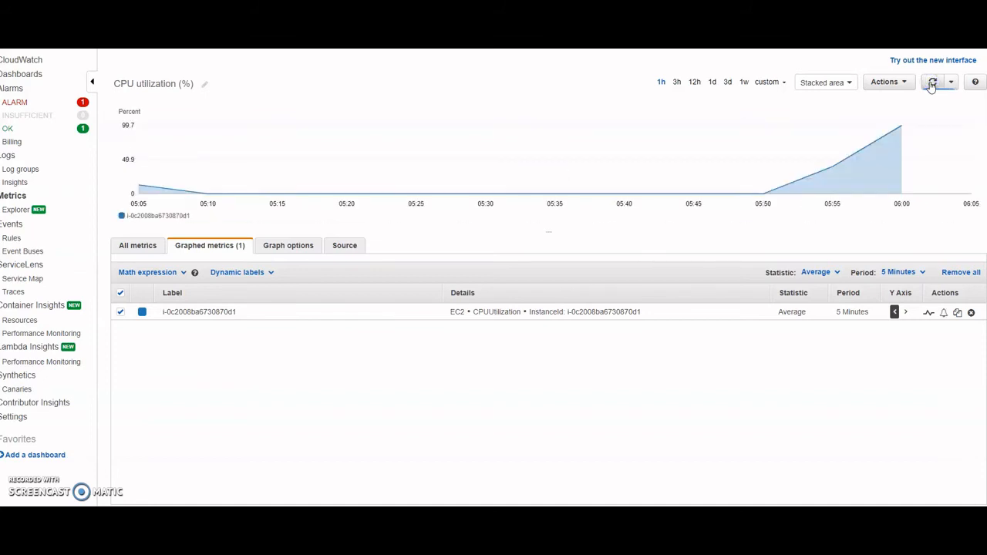
# - Open the CloudWatch alarms list showing any state, and examine the conditions of the AlarmHigh and AlarmLow target-tracking alarms
pyautogui.click(8, 128)
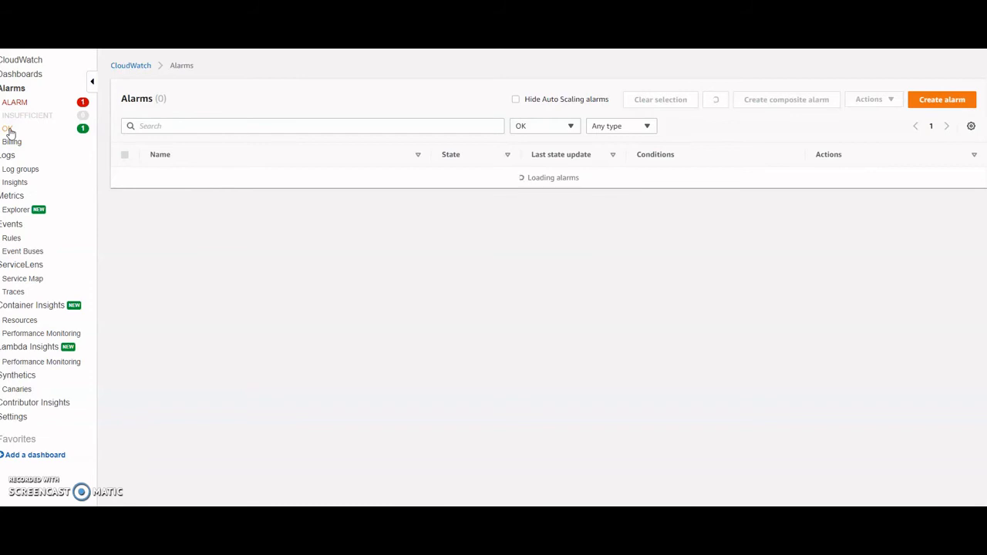
pyautogui.click(572, 127)
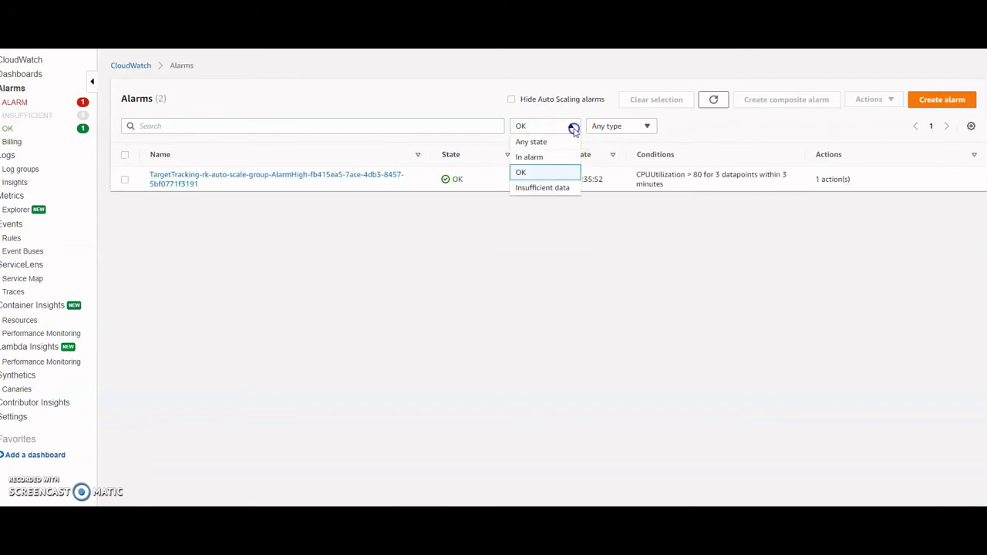
pyautogui.click(540, 142)
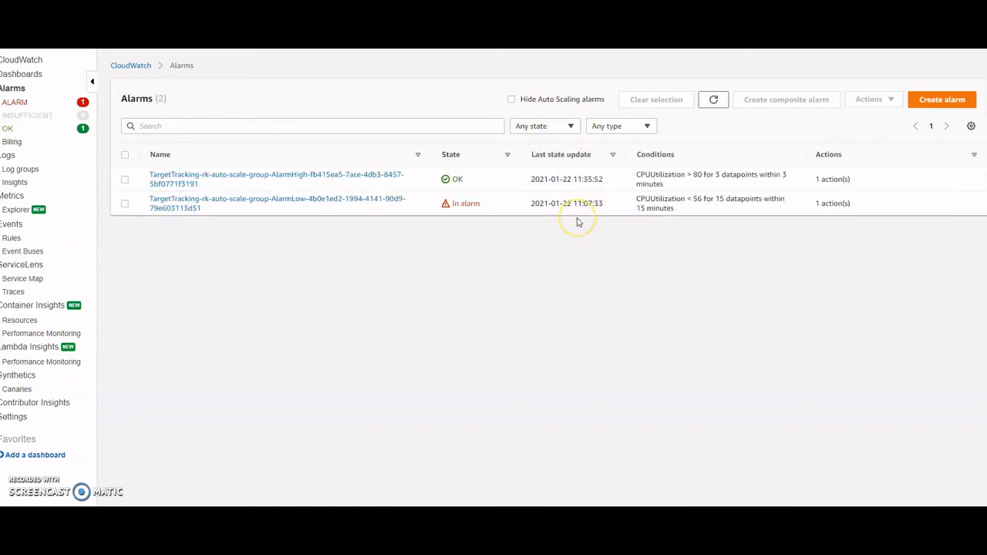
pyautogui.click(700, 175)
pyautogui.moveTo(639, 173); pyautogui.dragTo(675, 185)
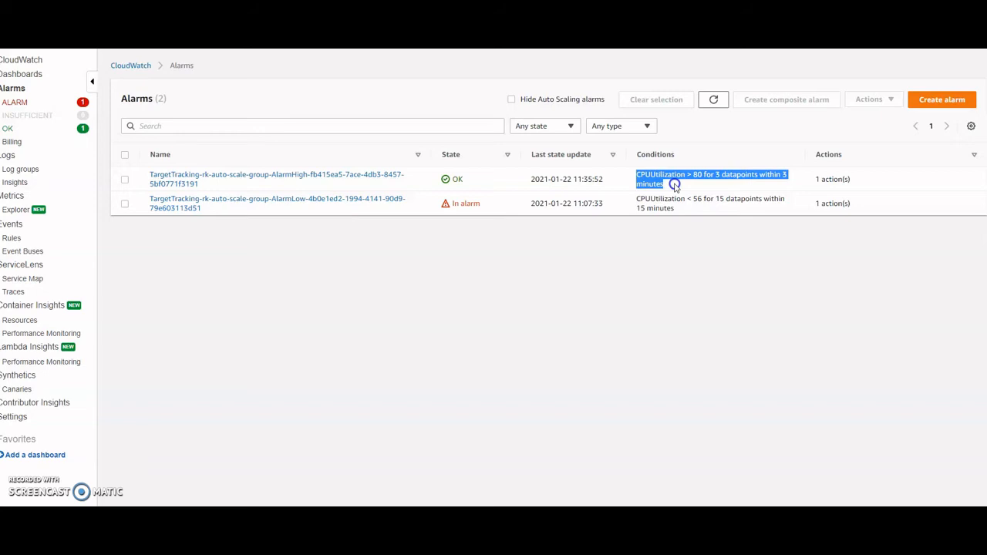
pyautogui.doubleClick(697, 198)
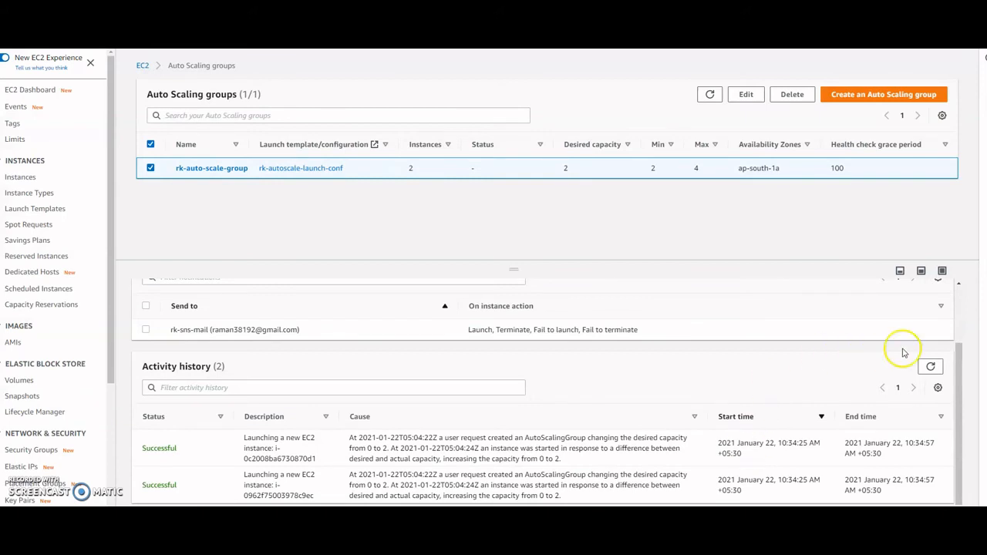
# - Switch to the EC2 console, then refresh the activity history of rk-auto-scale-group and the Auto Scaling groups list
pyautogui.click(930, 367)
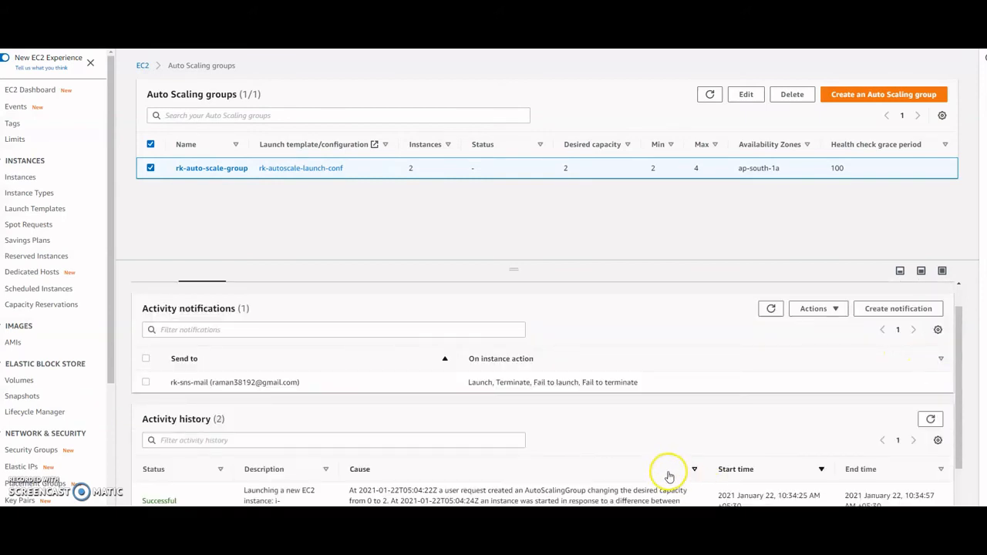
pyautogui.scroll(-1, 668, 474)
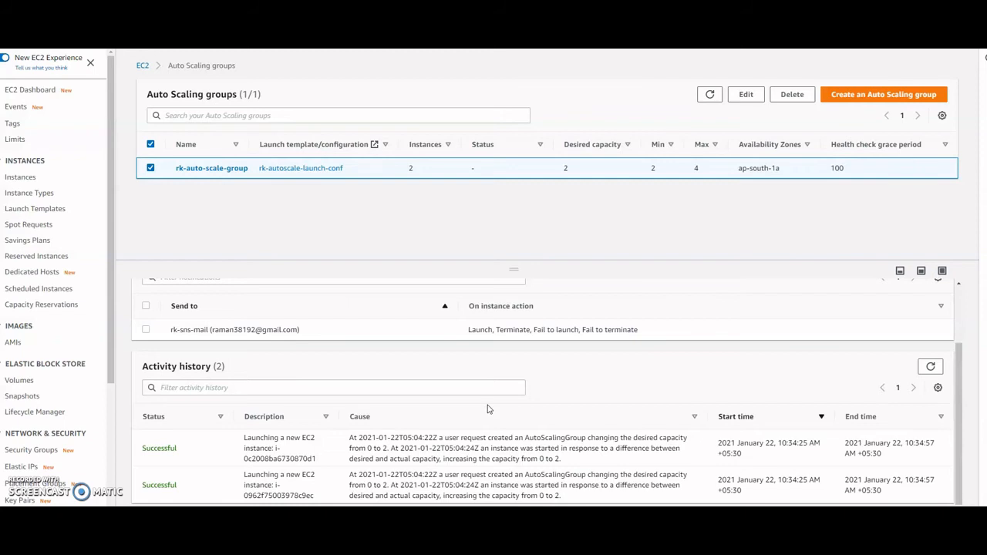
pyautogui.click(709, 94)
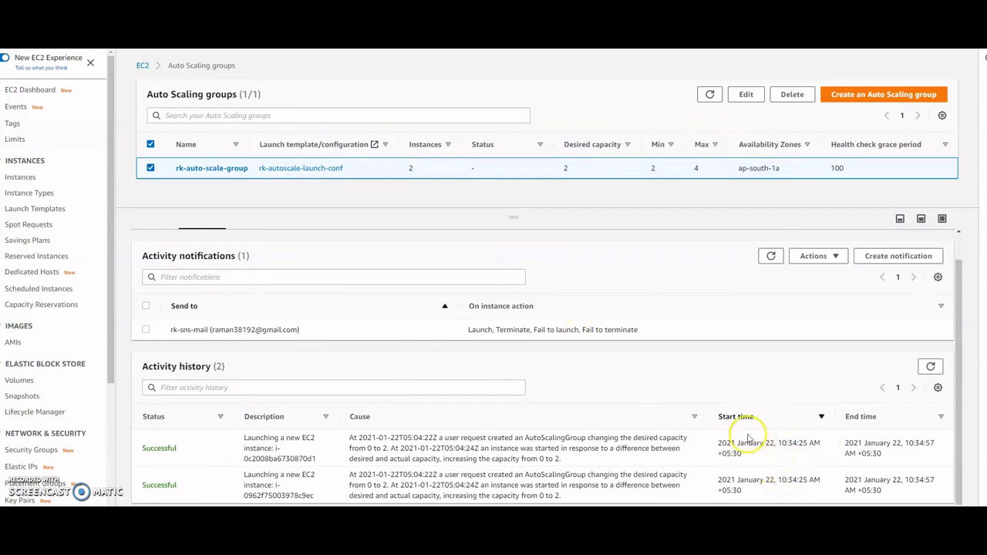
pyautogui.click(708, 96)
pyautogui.click(708, 96)
pyautogui.click(707, 100)
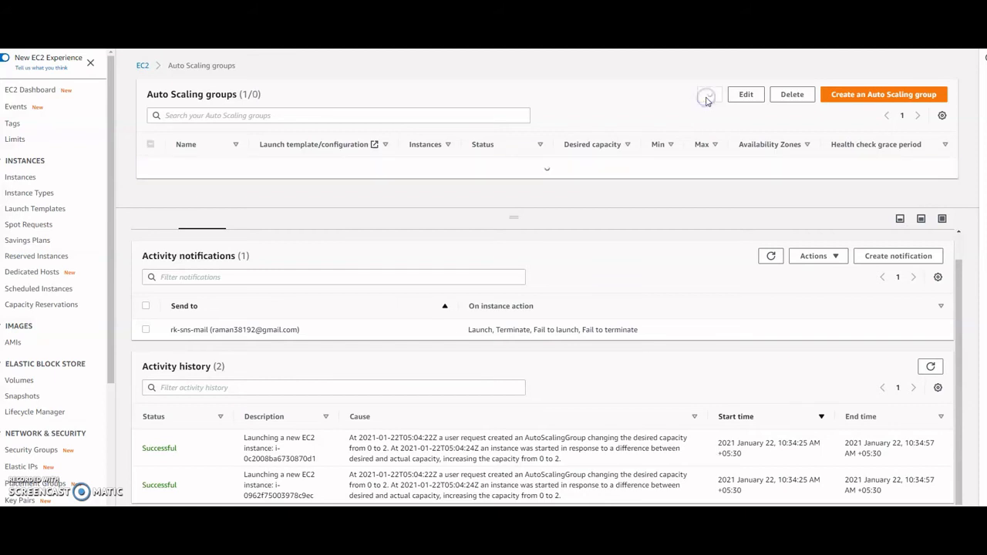
pyautogui.click(707, 101)
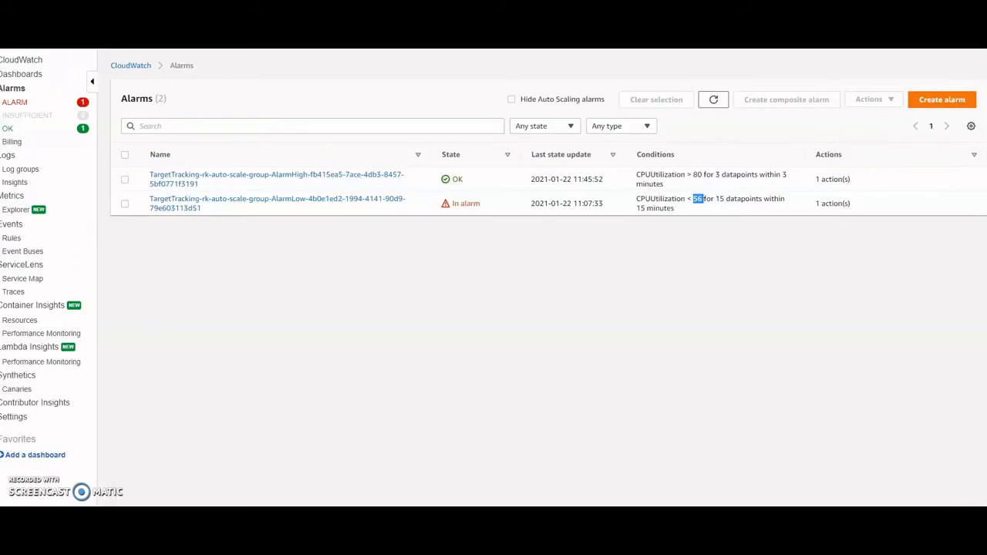
# - Switch back to CloudWatch and refresh the alarms list to check the current alarm states
pyautogui.click(713, 101)
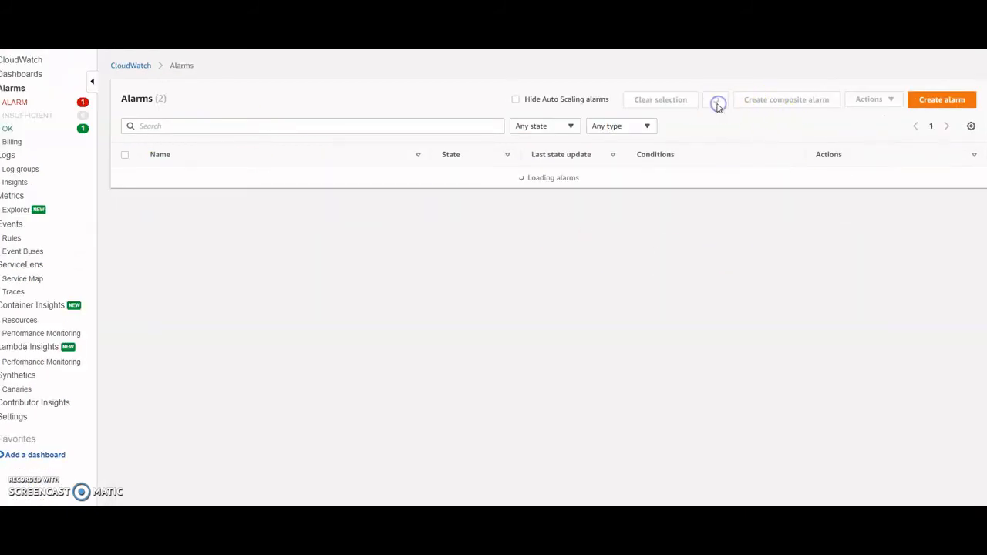
pyautogui.click(713, 100)
pyautogui.click(715, 103)
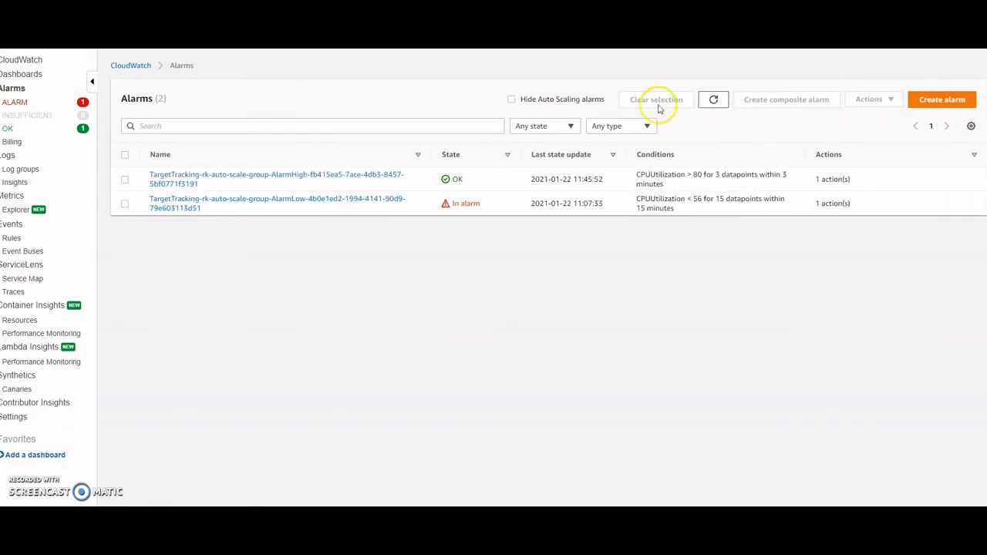
# - Check the stress command in the terminal session and the elapsed time on the stopwatch, and return to the Auto Scaling groups page
pyautogui.hotkey('ctrl', 'Tab')
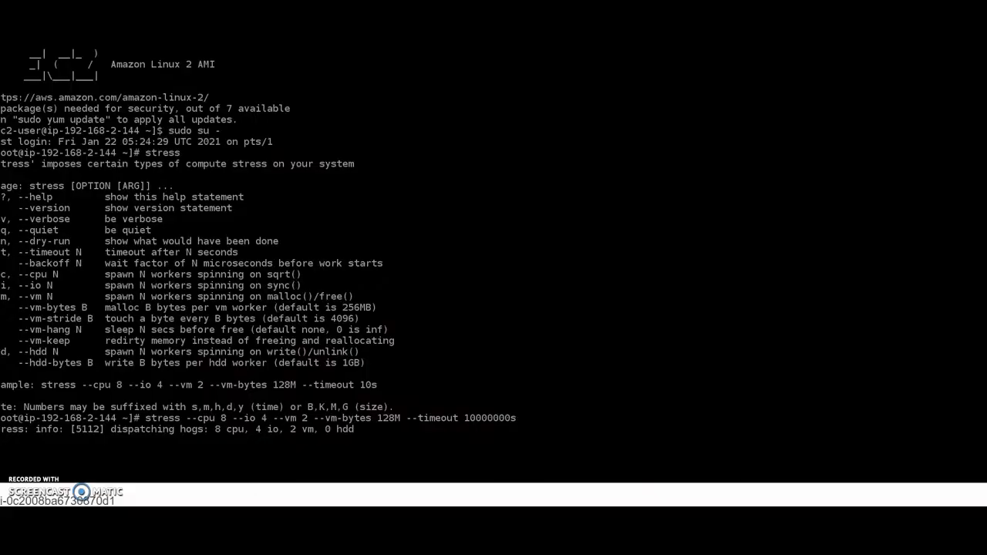
pyautogui.hotkey('ctrl', 'Tab')
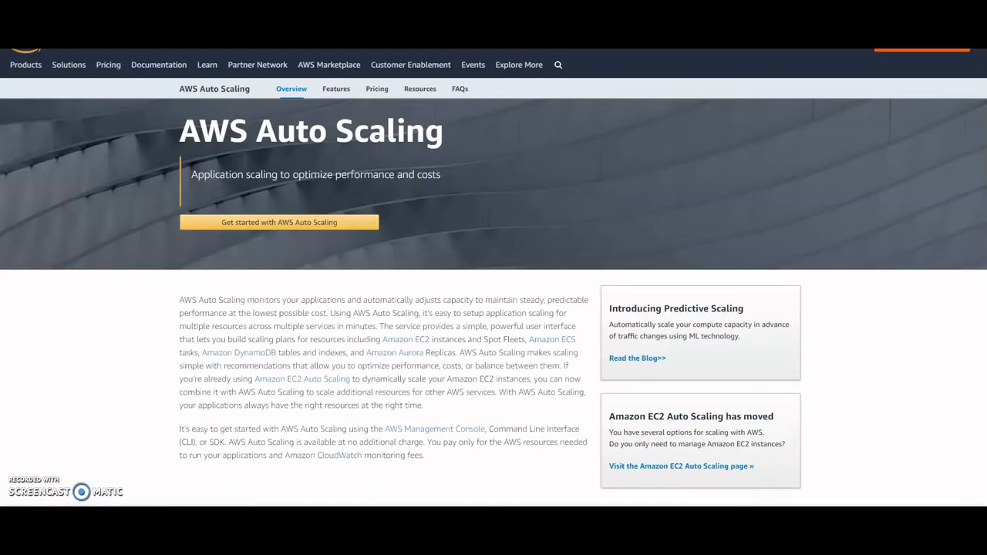
pyautogui.hotkey('ctrl', 'Tab')
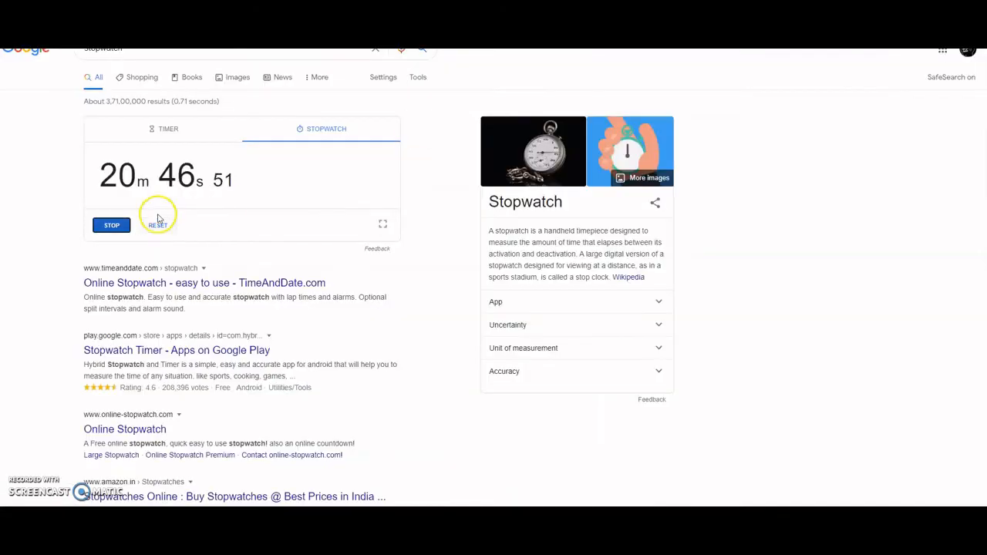
pyautogui.hotkey('ctrl', 'Tab')
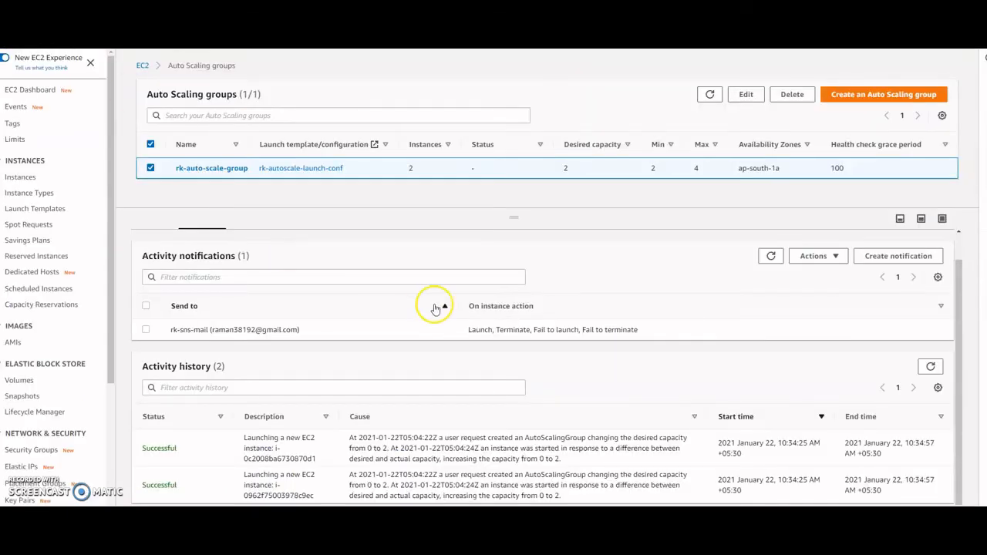
# - Open the load balancers list and examine the instances registered with Classic-LB
pyautogui.scroll(-3, 61, 371)
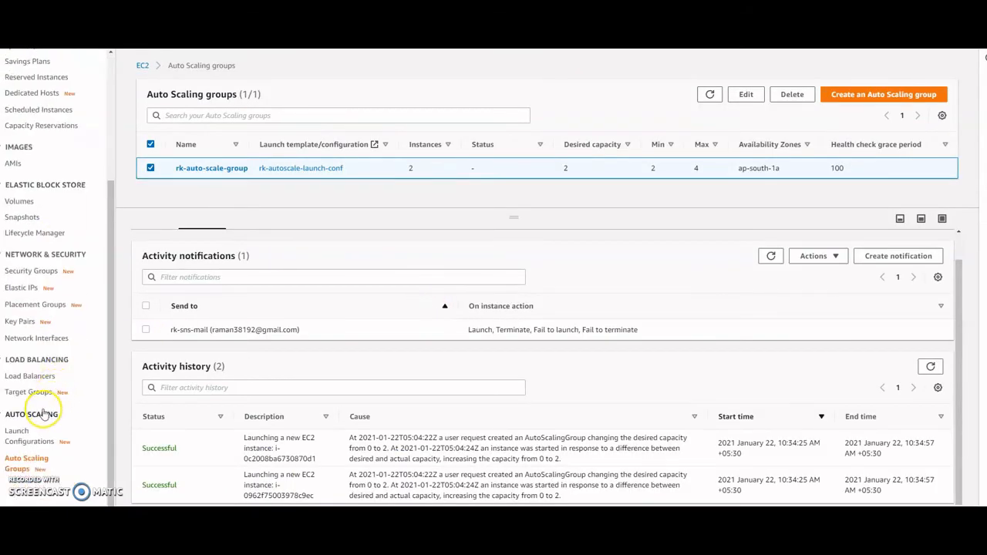
pyautogui.click(37, 377)
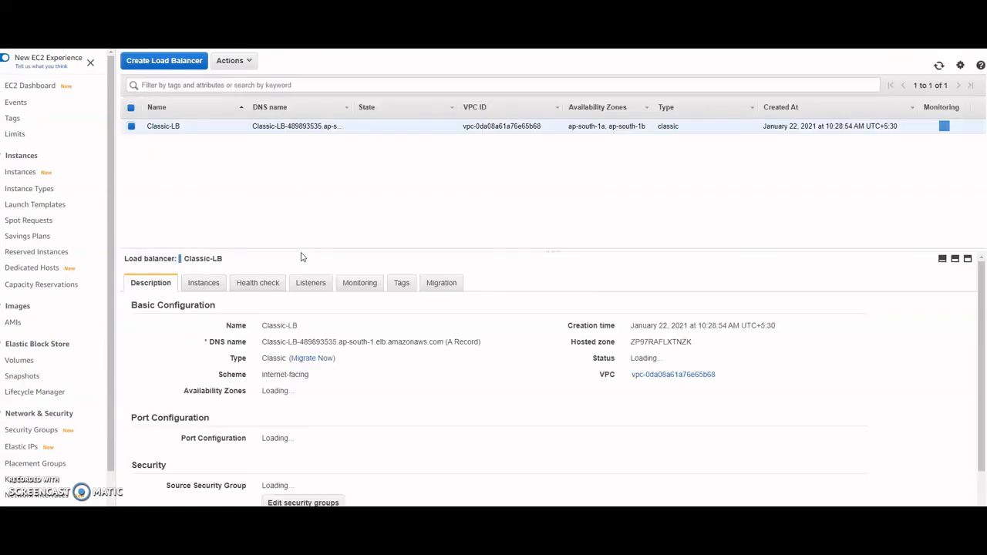
pyautogui.click(296, 256)
pyautogui.click(206, 287)
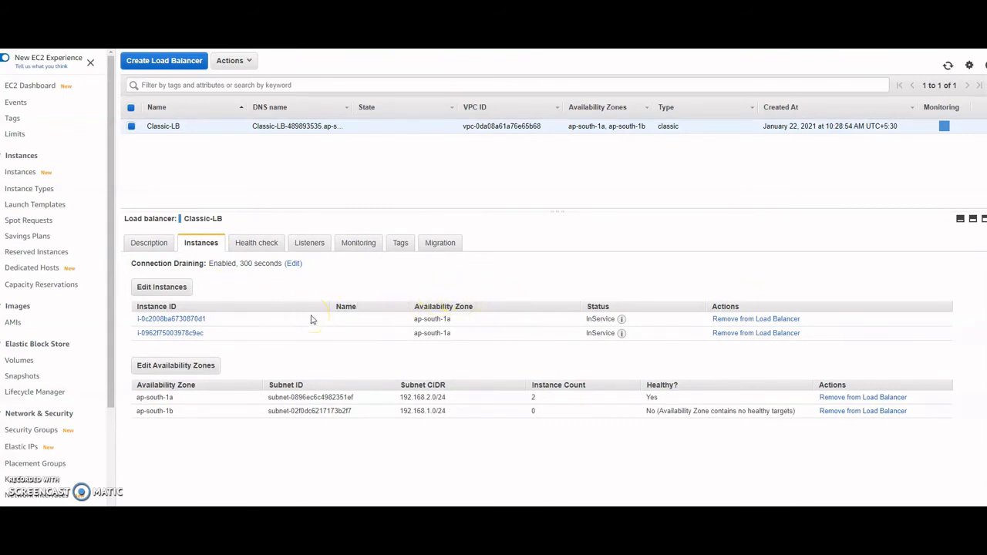
# - Return to the Auto Scaling groups list and open the automatic scaling policies of rk-auto-scale-group
pyautogui.scroll(-3, 44, 389)
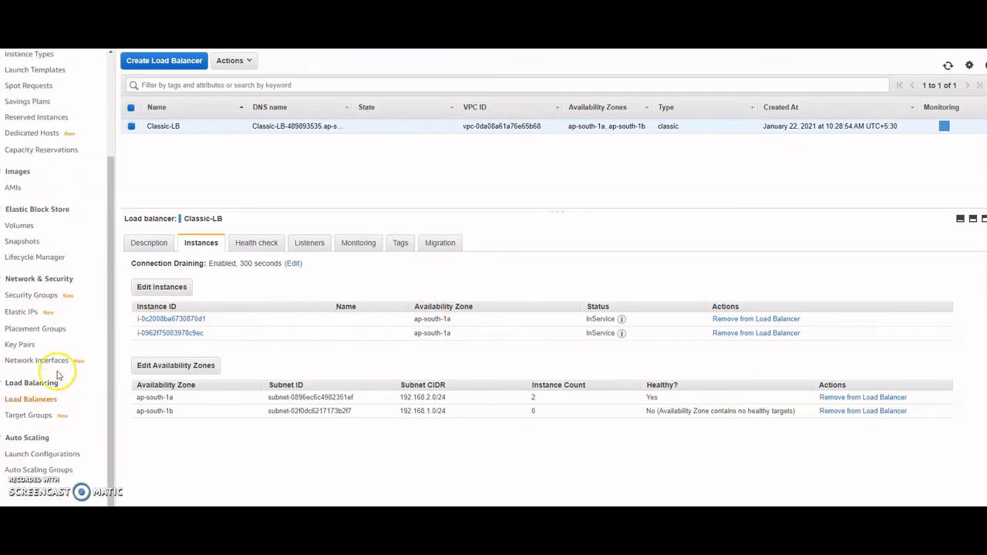
pyautogui.scroll(3, 58, 374)
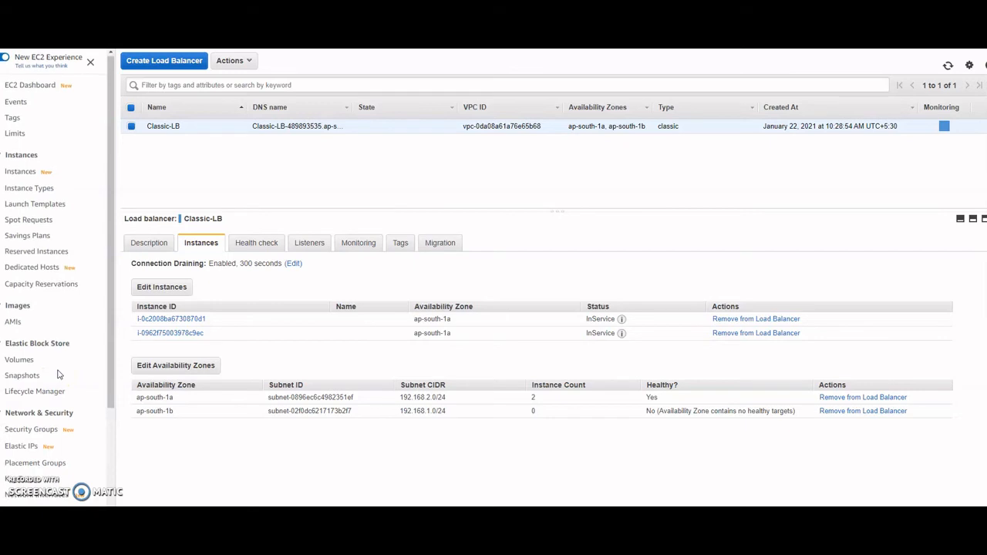
pyautogui.scroll(-3, 54, 378)
pyautogui.click(34, 469)
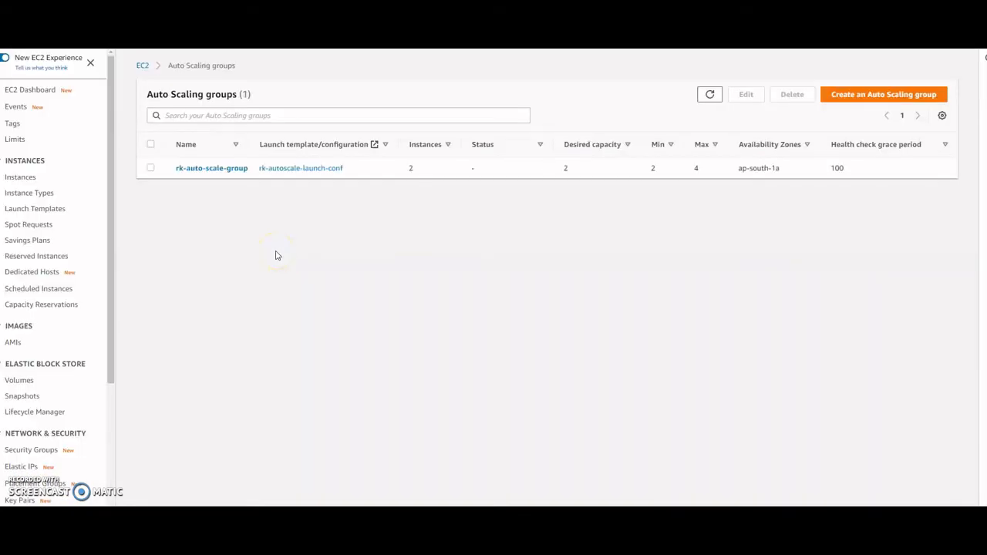
pyautogui.click(151, 168)
pyautogui.click(253, 298)
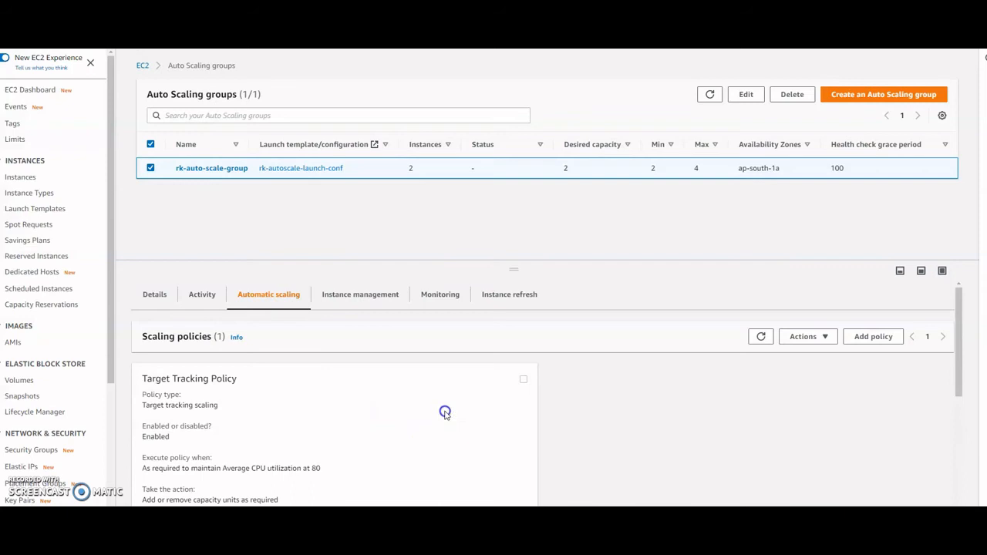
# - Edit the Target Tracking Policy to set its average CPU utilization target value to 60, and save the update
pyautogui.click(524, 382)
pyautogui.click(826, 338)
pyautogui.click(798, 401)
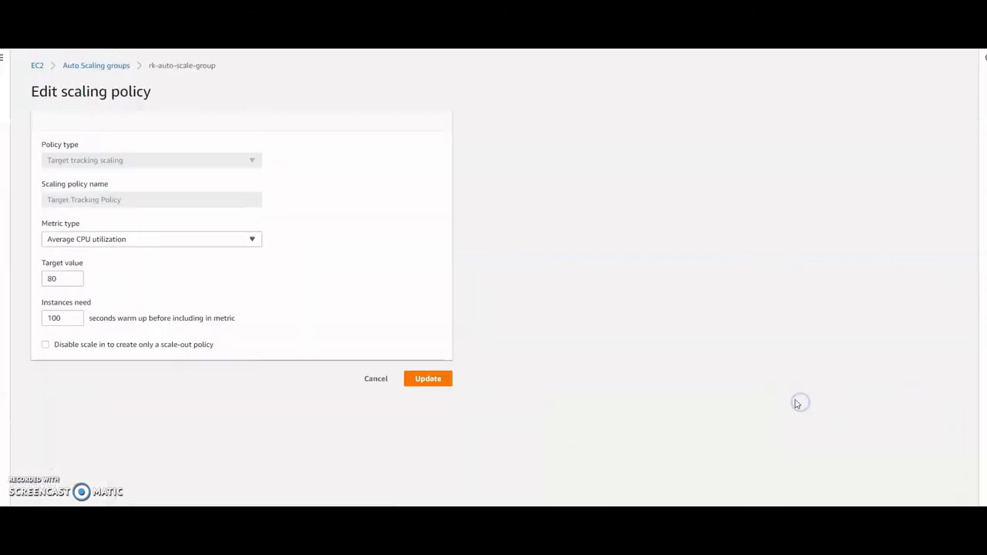
pyautogui.doubleClick(50, 278)
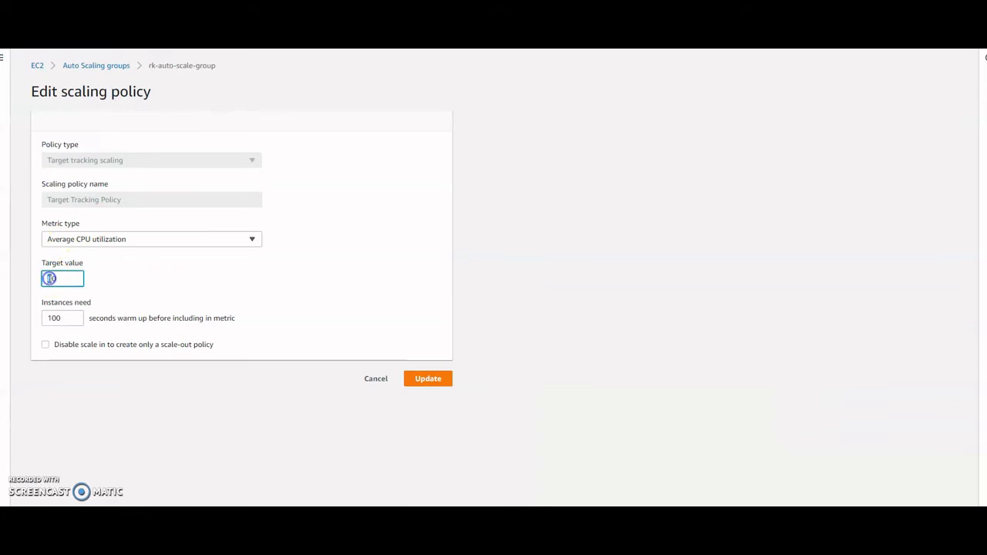
pyautogui.write('60')
pyautogui.click(205, 286)
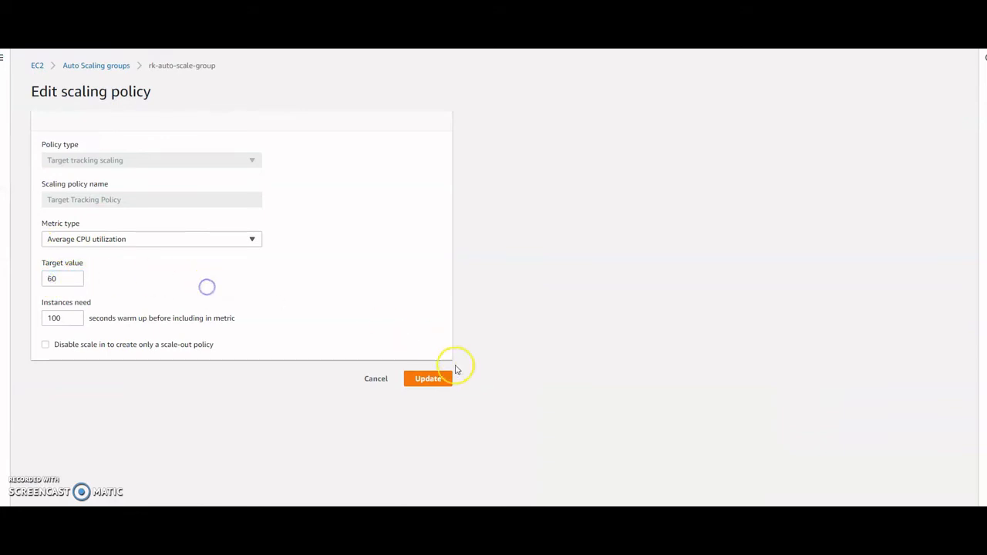
pyautogui.click(433, 379)
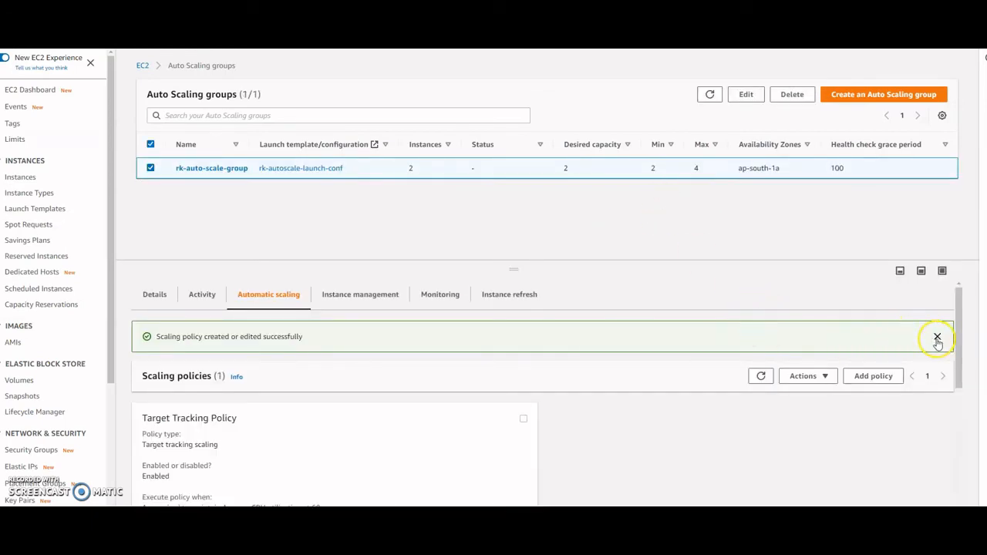
# - Review the updated Target Tracking Policy and scheduled actions, dismiss the success notice, and refresh the Auto Scaling groups list
pyautogui.scroll(-3, 425, 418)
pyautogui.scroll(2, 254, 405)
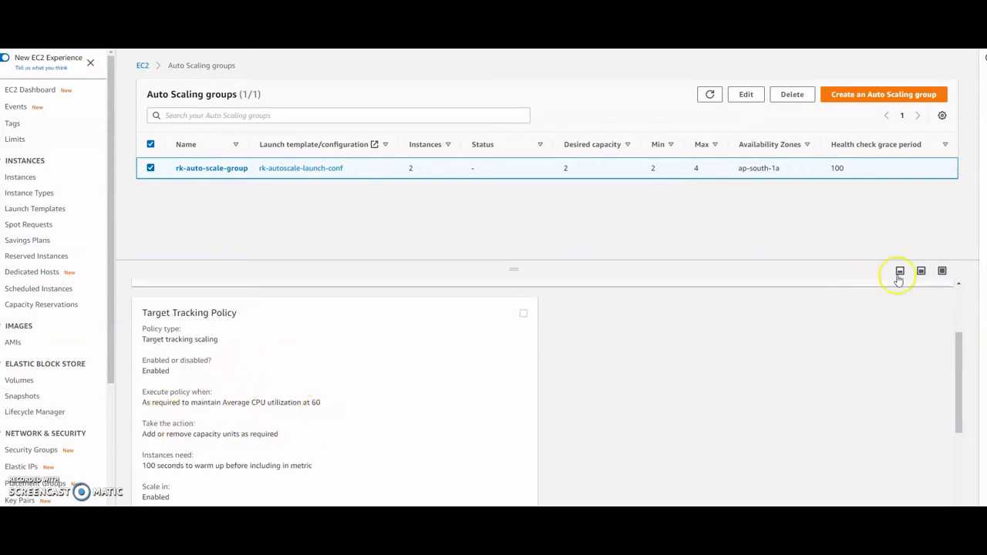
pyautogui.scroll(3, 496, 397)
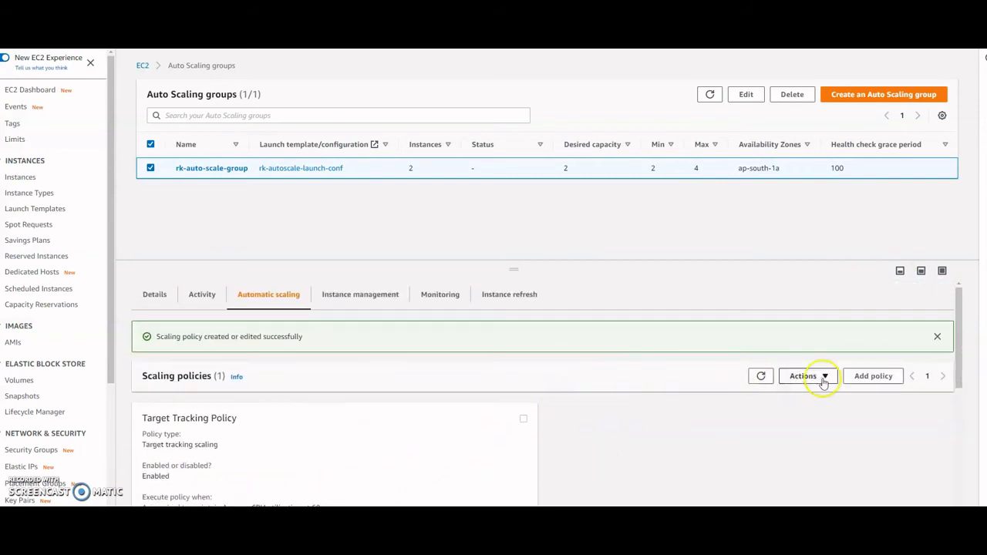
pyautogui.click(934, 336)
pyautogui.scroll(-3, 379, 416)
pyautogui.scroll(3, 378, 410)
pyautogui.click(710, 94)
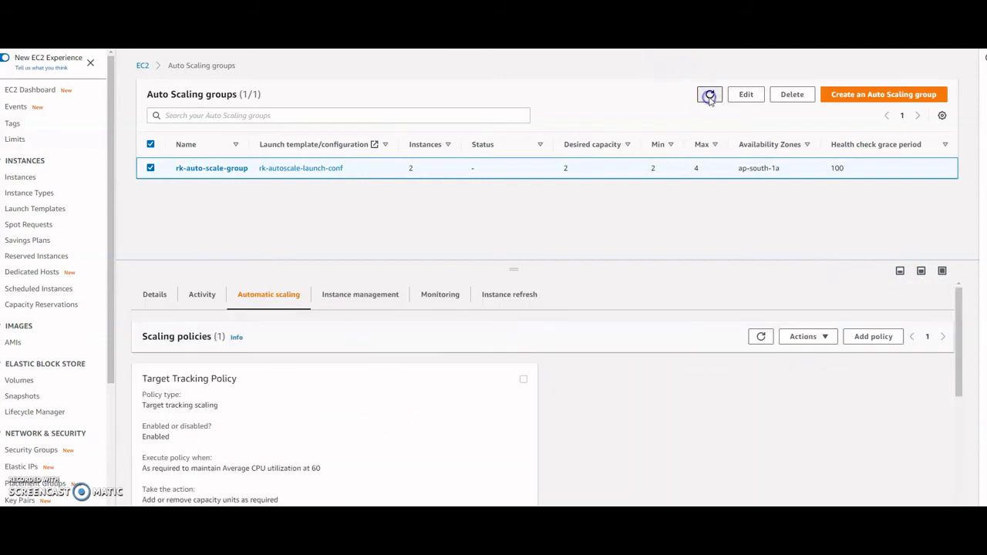
pyautogui.scroll(-3, 396, 412)
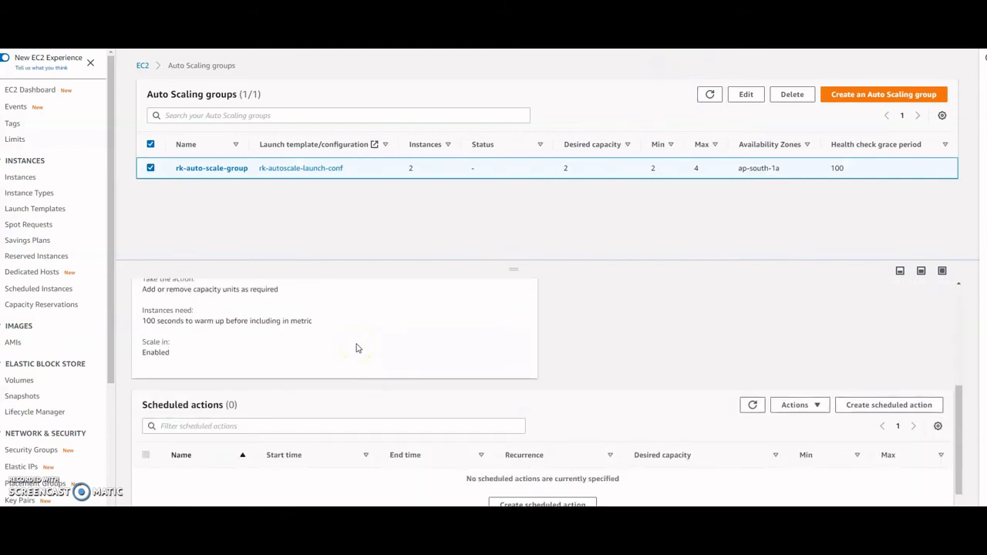
pyautogui.scroll(4, 358, 347)
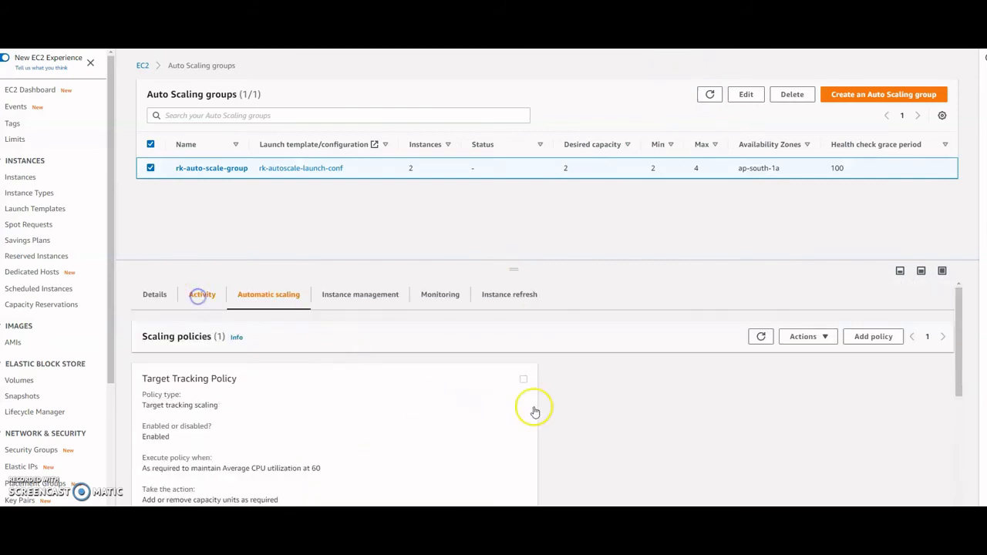
# - Review the activity history of rk-auto-scale-group, and refresh the CloudWatch alarms list and the AlarmLow CPU utilization graph
pyautogui.scroll(-2, 583, 409)
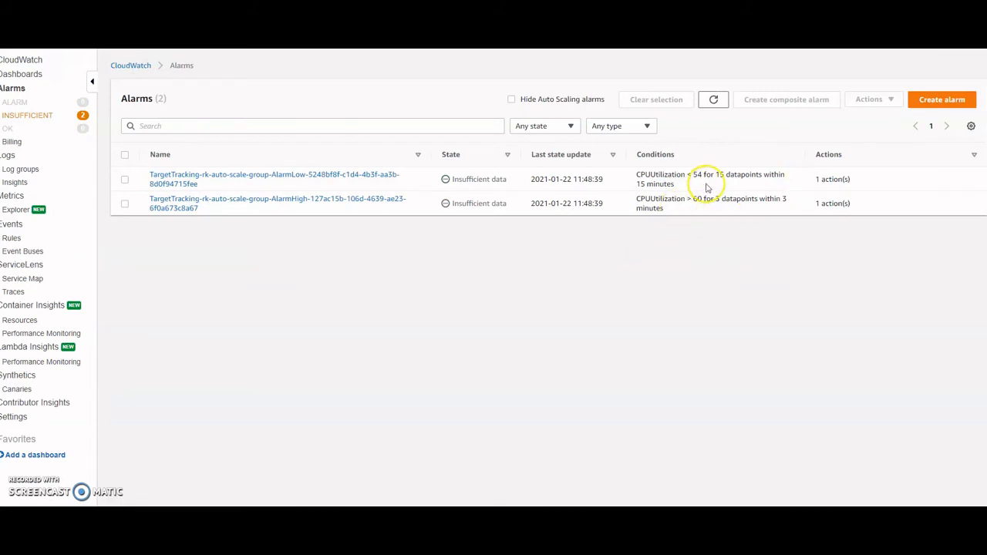
pyautogui.click(715, 102)
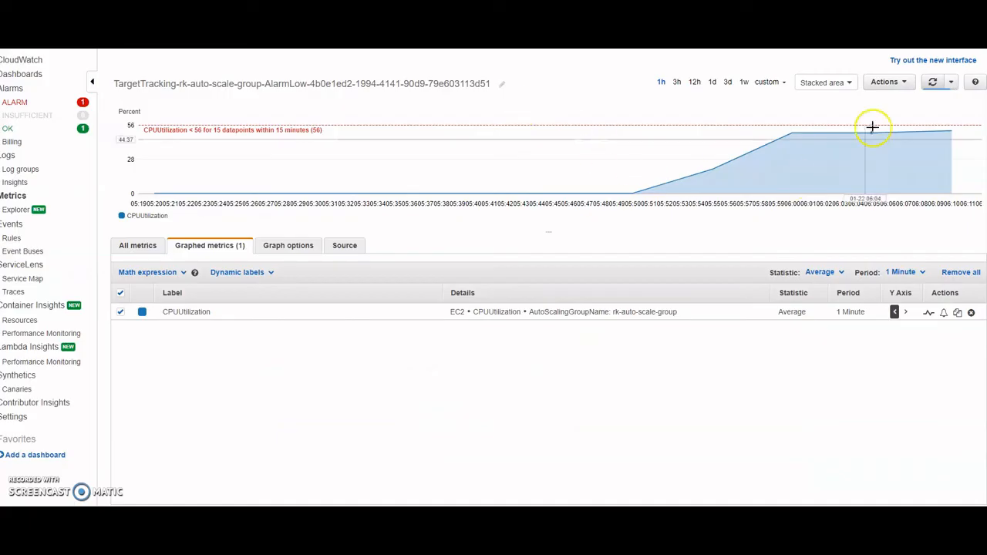
pyautogui.click(931, 84)
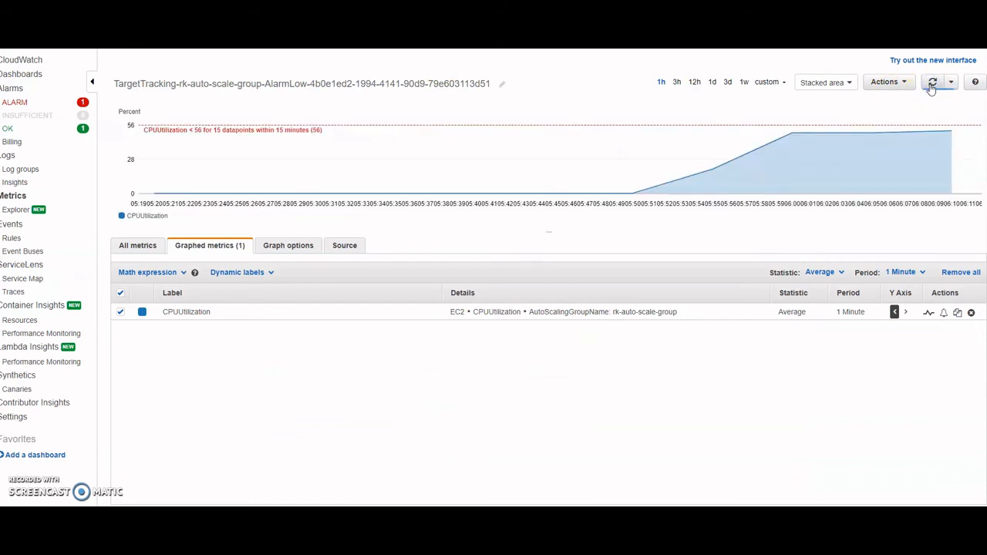
pyautogui.click(931, 87)
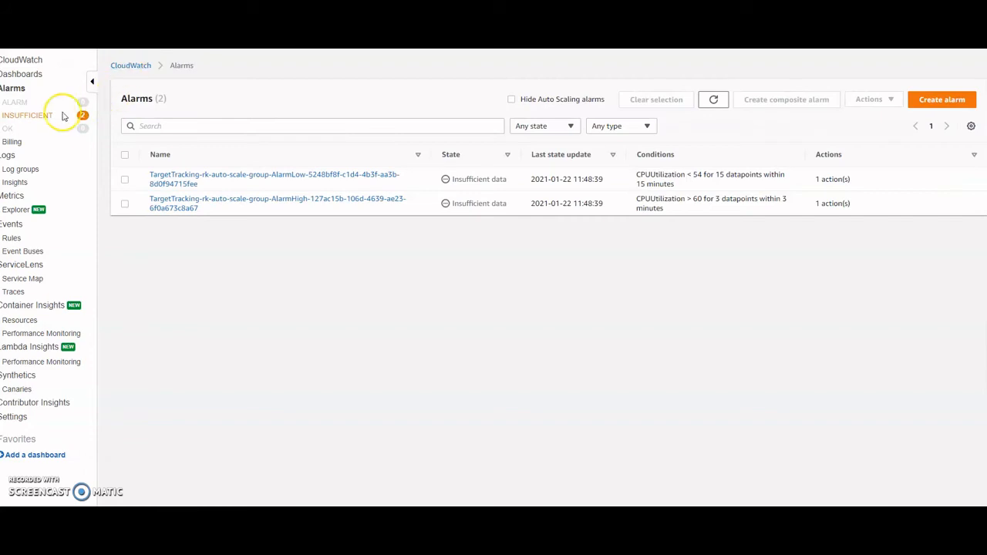
# - Refresh the CloudWatch alarms list several times and check the last state update time of the AlarmHigh alarm
pyautogui.click(714, 99)
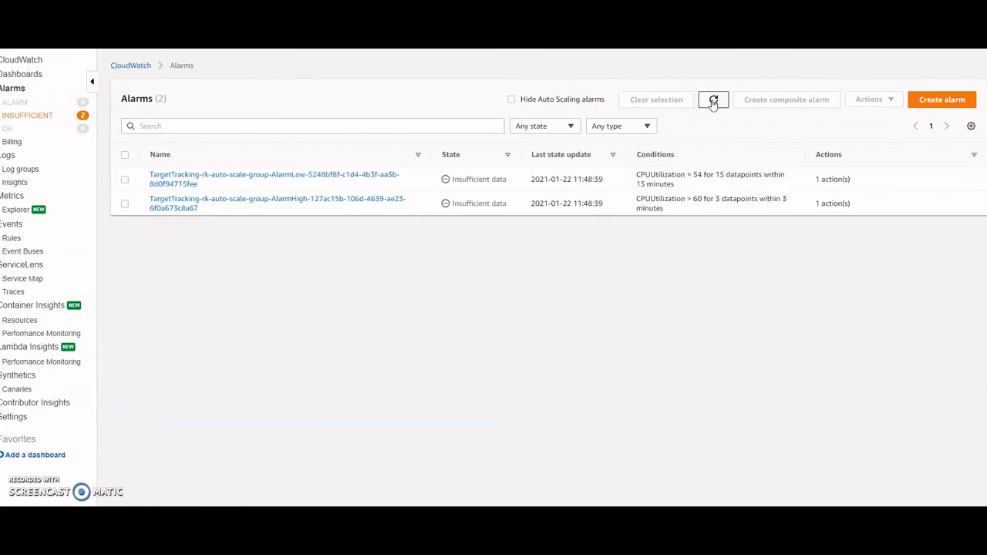
pyautogui.click(712, 101)
pyautogui.click(712, 101)
pyautogui.doubleClick(588, 203)
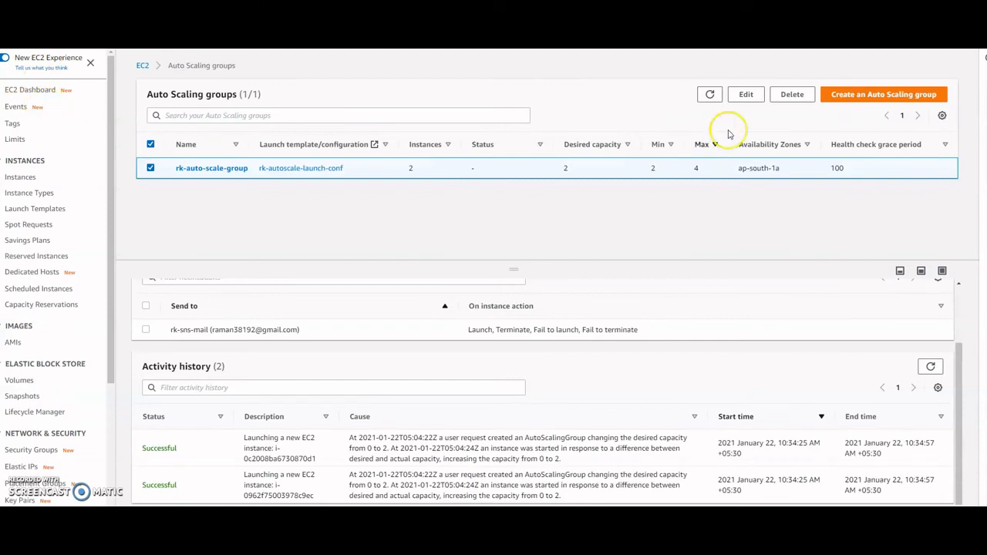
# - Refresh the Auto Scaling groups list, and examine the CPU utilization graph of running instance i-0c2008ba6730870d1
pyautogui.click(711, 95)
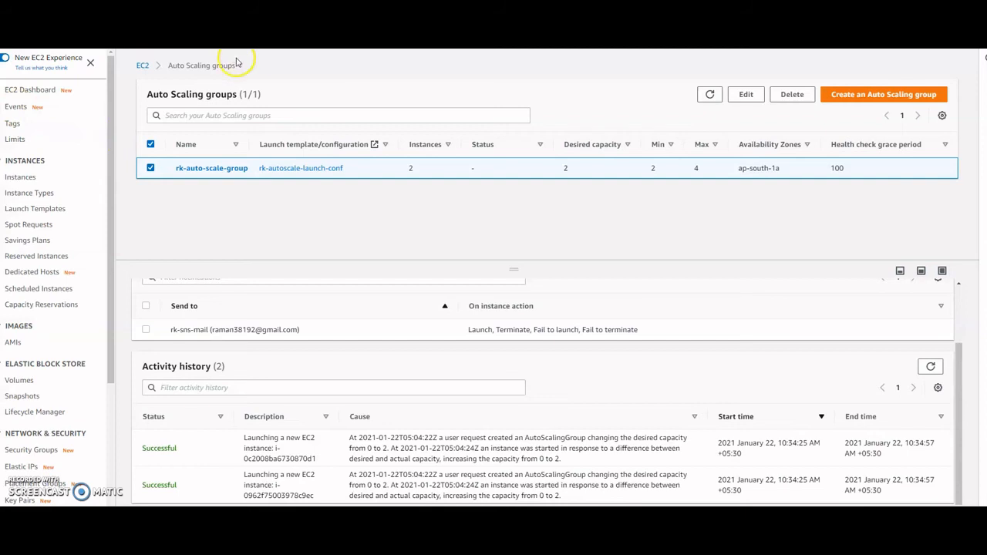
pyautogui.click(23, 91)
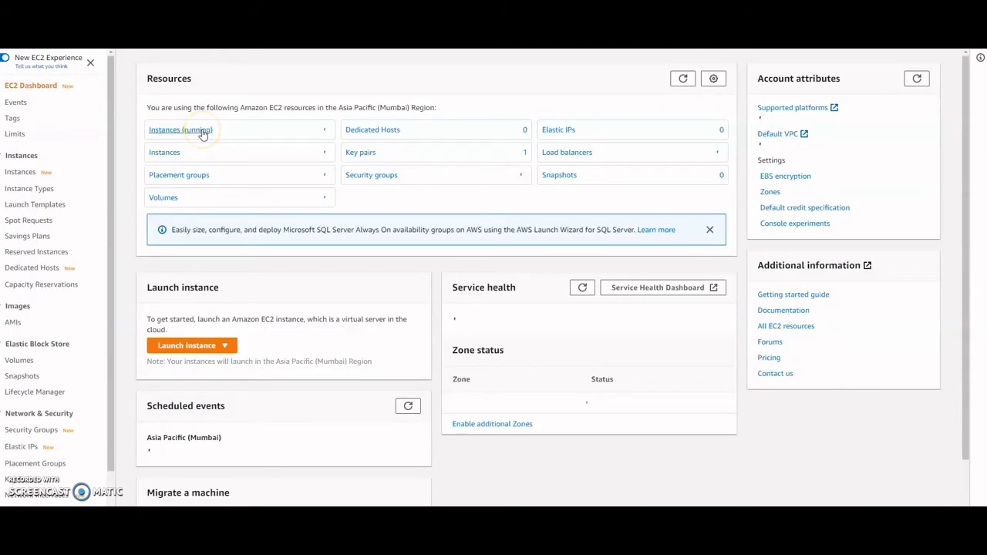
pyautogui.click(182, 131)
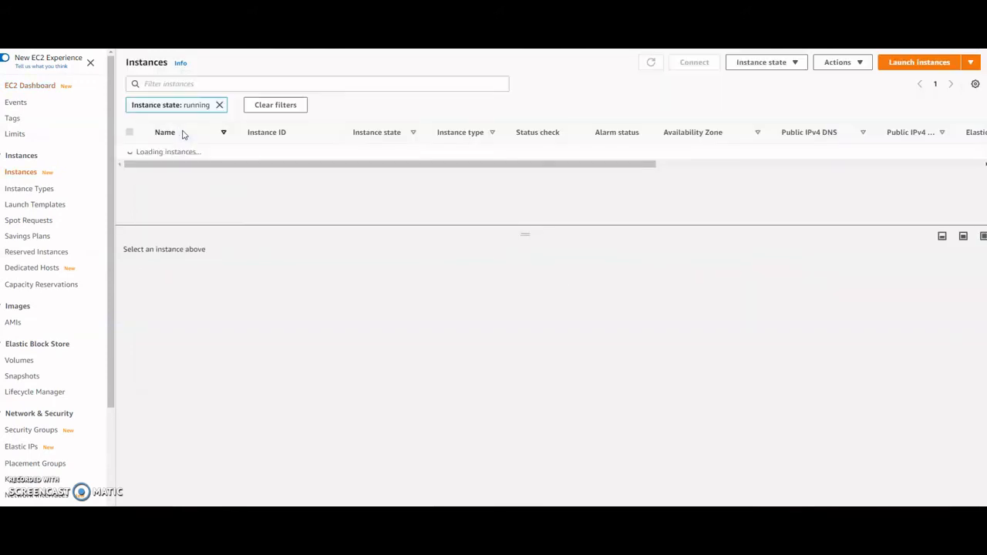
pyautogui.click(172, 136)
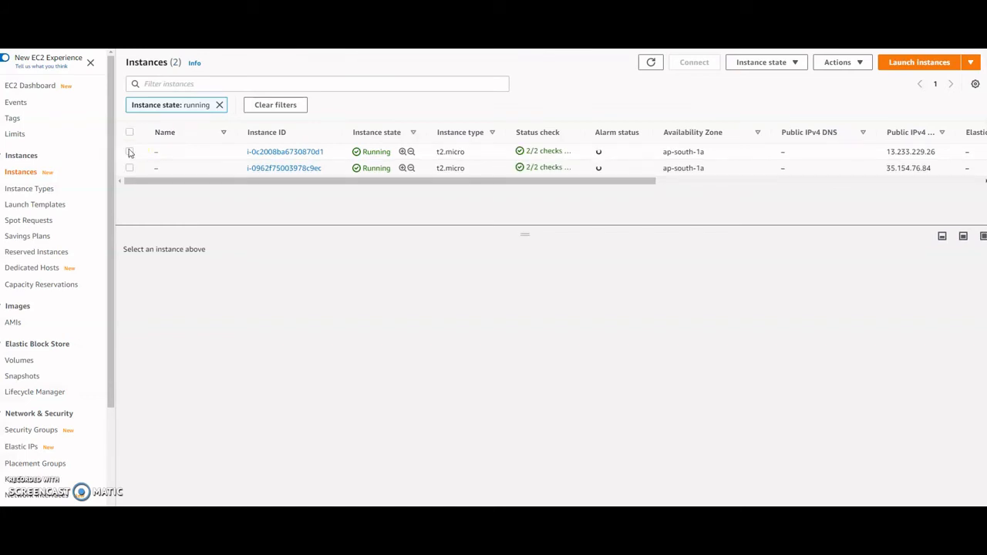
pyautogui.click(130, 152)
pyautogui.click(451, 285)
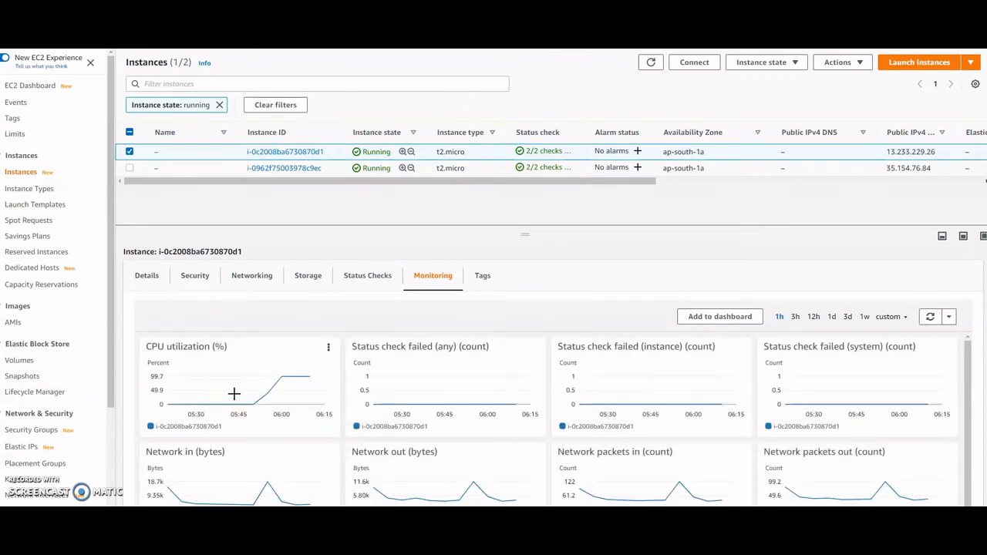
pyautogui.moveTo(298, 378)
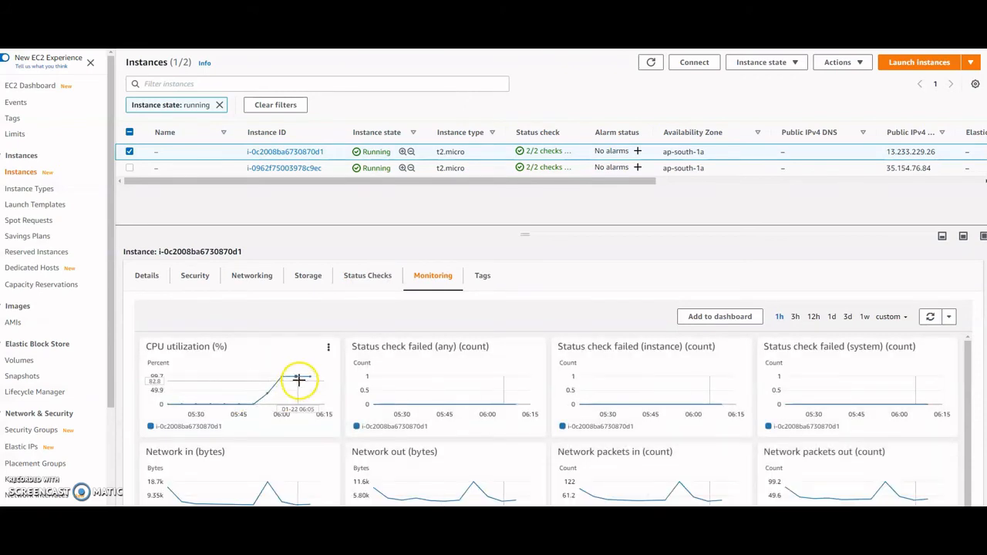
# - Select only instance i-0962f75003978c9ec and examine its CPU utilization monitoring graph
pyautogui.click(130, 168)
pyautogui.click(130, 151)
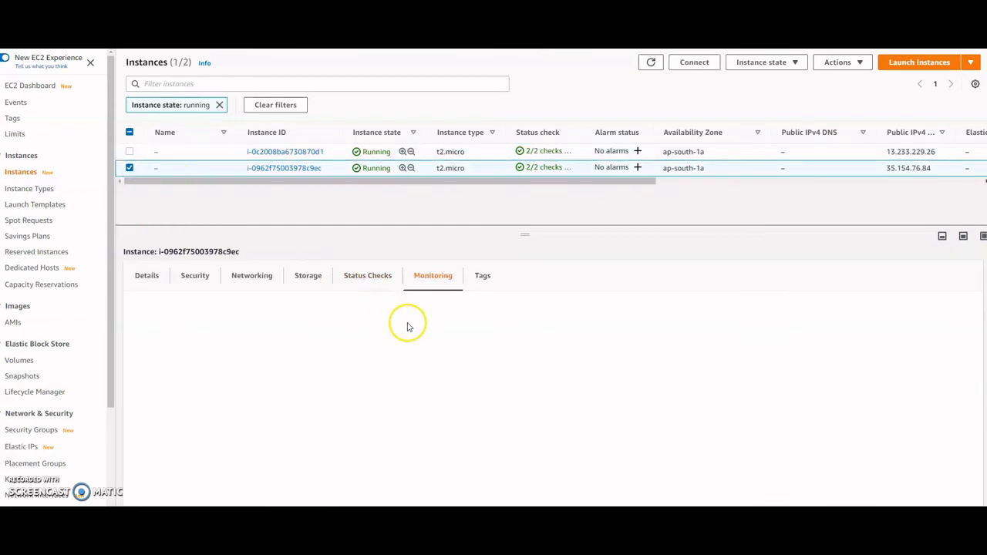
pyautogui.click(377, 276)
pyautogui.click(436, 277)
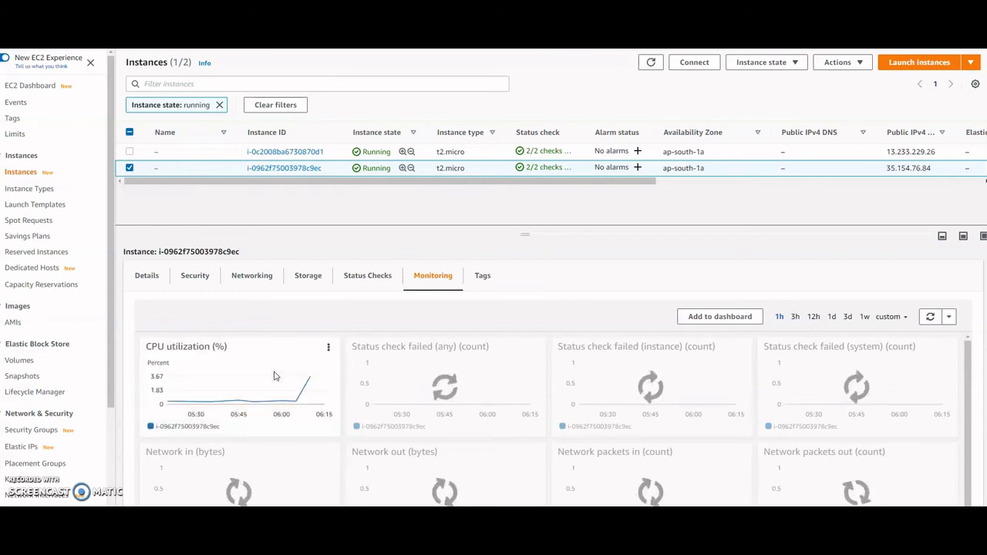
pyautogui.click(299, 376)
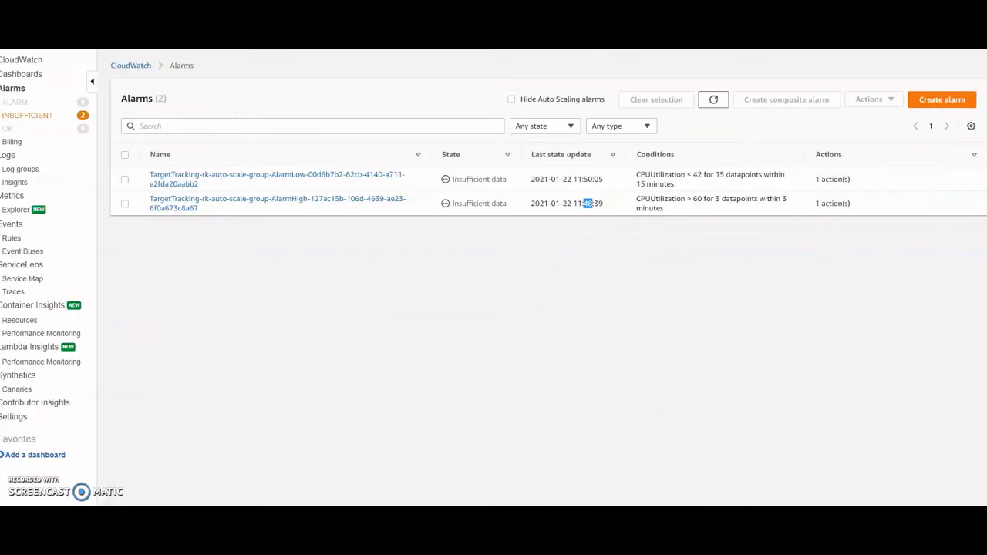
# - Return to the CloudWatch alarms list and refresh it to check both target tracking alarms
pyautogui.click(715, 100)
pyautogui.click(705, 101)
pyautogui.click(302, 235)
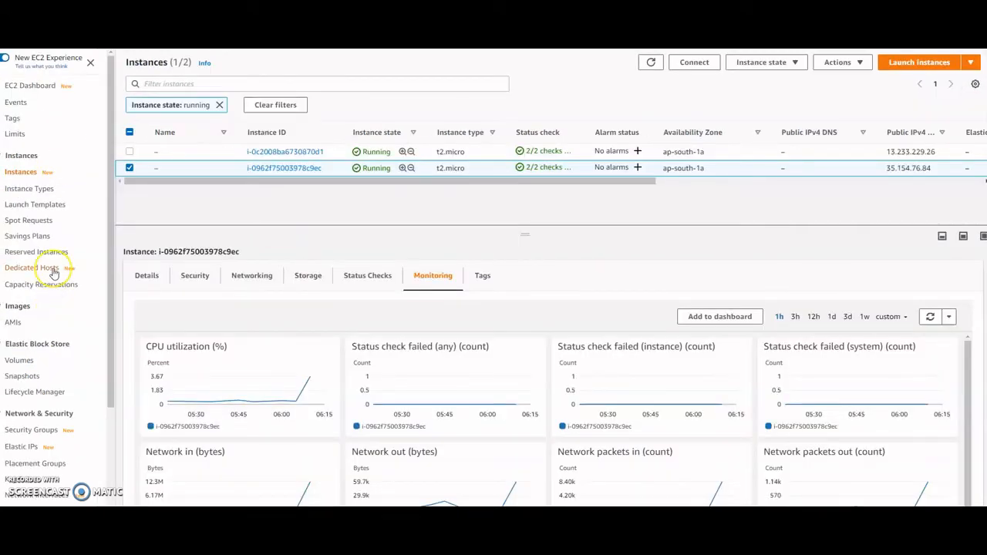
# - Open and refresh the Auto Scaling groups list, select rk-auto-scale-group, and examine its activity history in an enlarged details pane
pyautogui.scroll(-3, 54, 274)
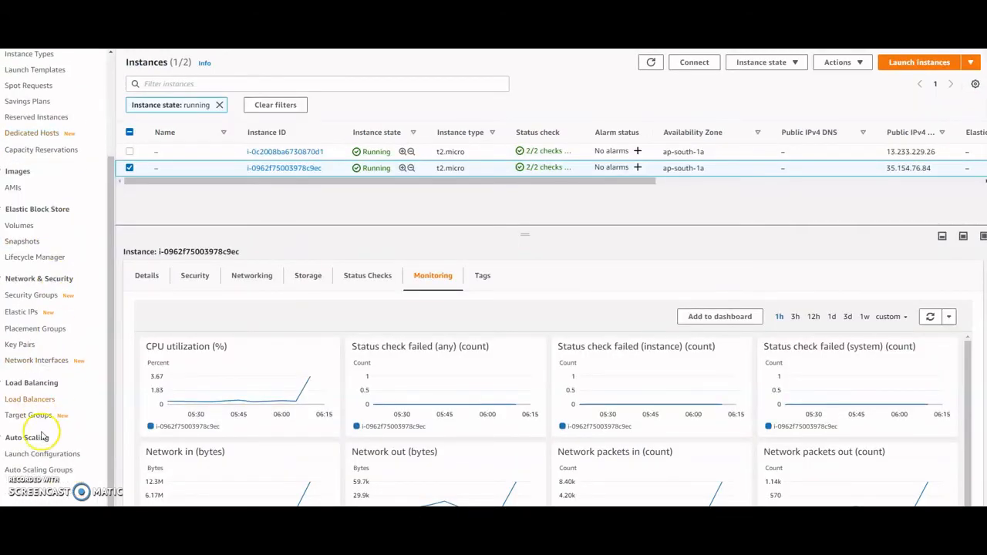
pyautogui.click(43, 470)
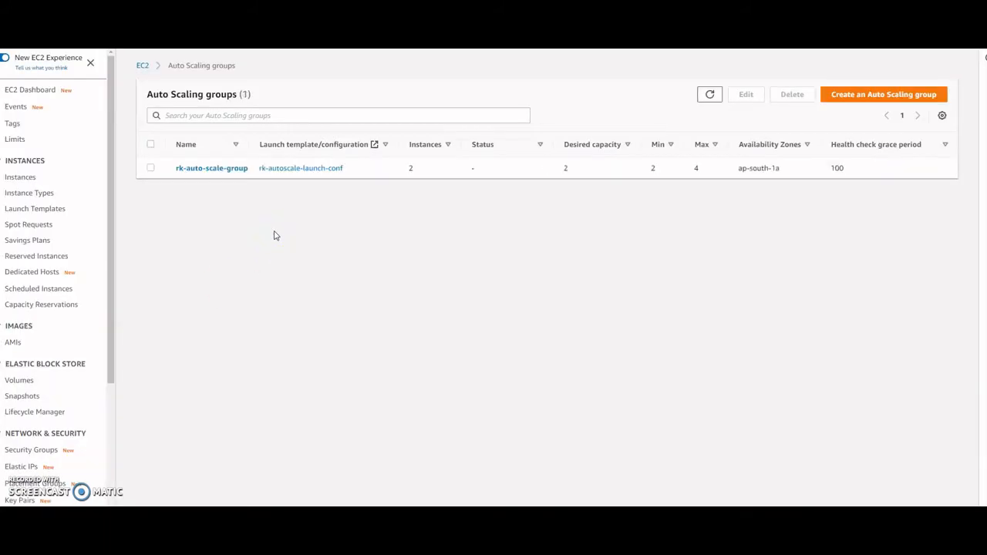
pyautogui.click(710, 94)
pyautogui.click(151, 168)
pyautogui.click(201, 295)
pyautogui.moveTo(517, 269); pyautogui.dragTo(511, 225)
pyautogui.scroll(-2, 655, 432)
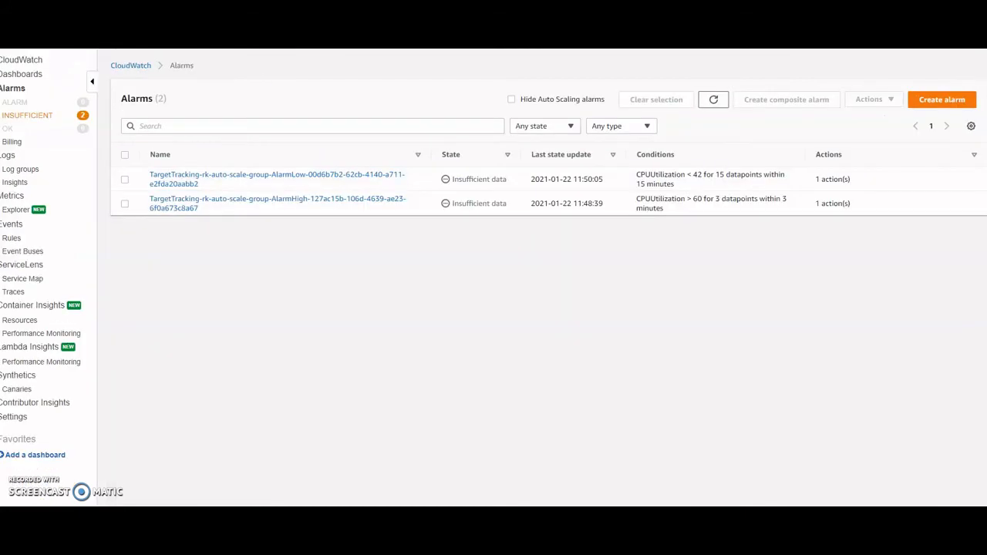
# - Refresh the CloudWatch alarms and the Auto Scaling groups list to check for a capacity change
pyautogui.click(719, 98)
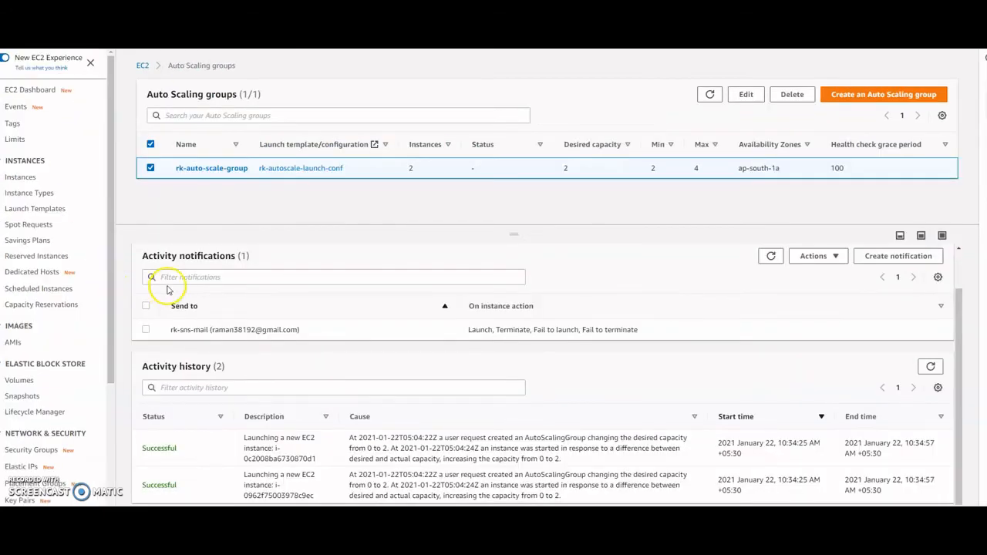
pyautogui.click(710, 95)
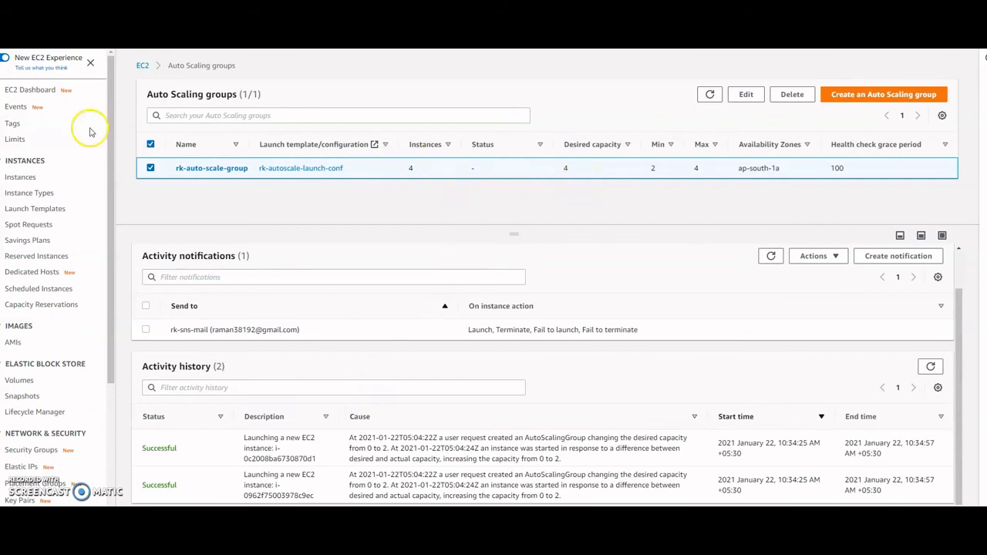
# - Open the running instances from the EC2 dashboard and check their states and status checks
pyautogui.click(26, 92)
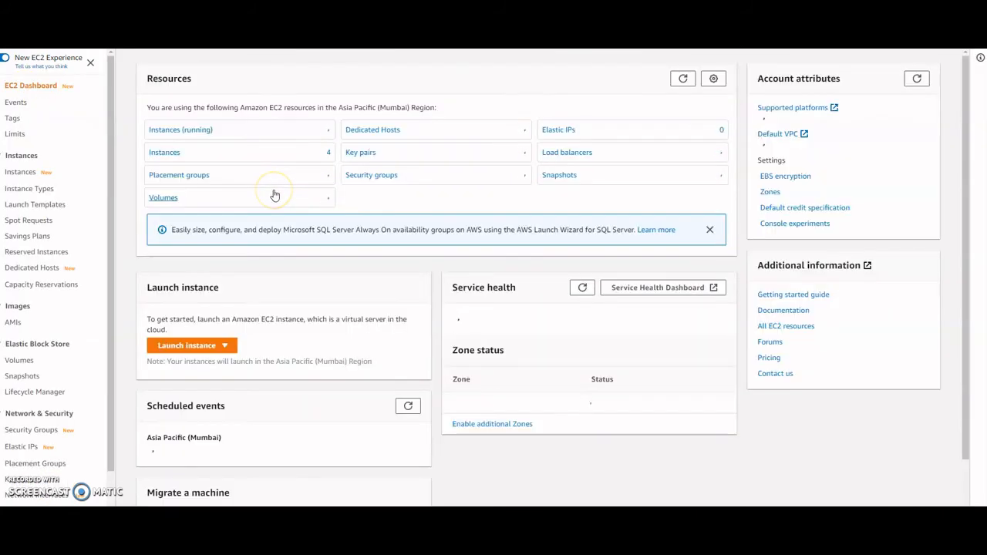
pyautogui.click(170, 131)
pyautogui.click(350, 201)
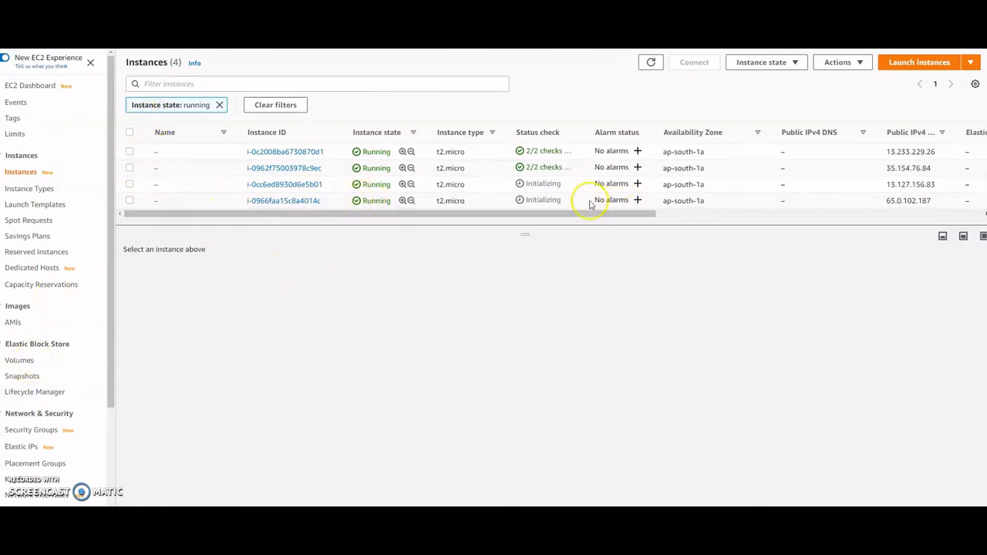
# - Open the load balancers list and check the service status of the instances registered with Classic-LB
pyautogui.scroll(-4, 49, 319)
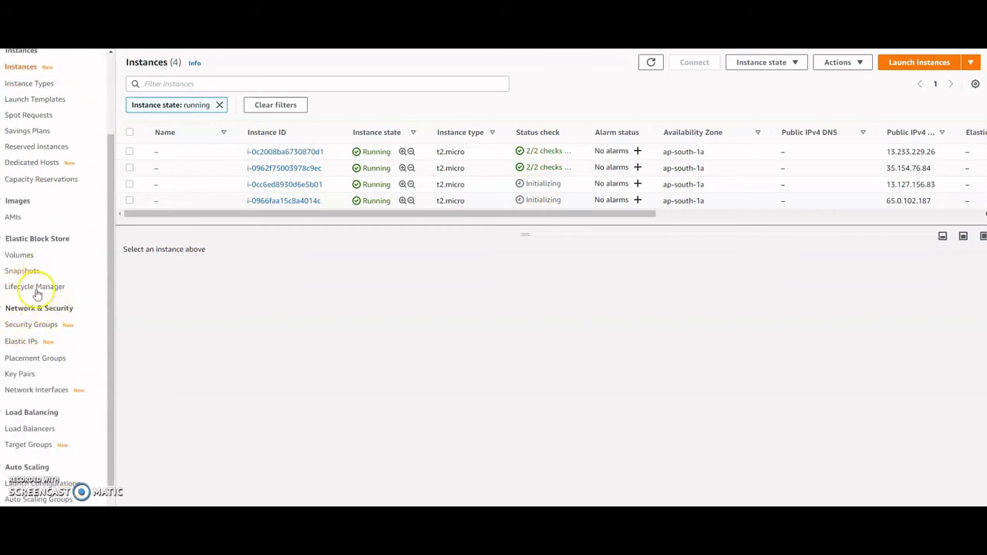
pyautogui.click(35, 401)
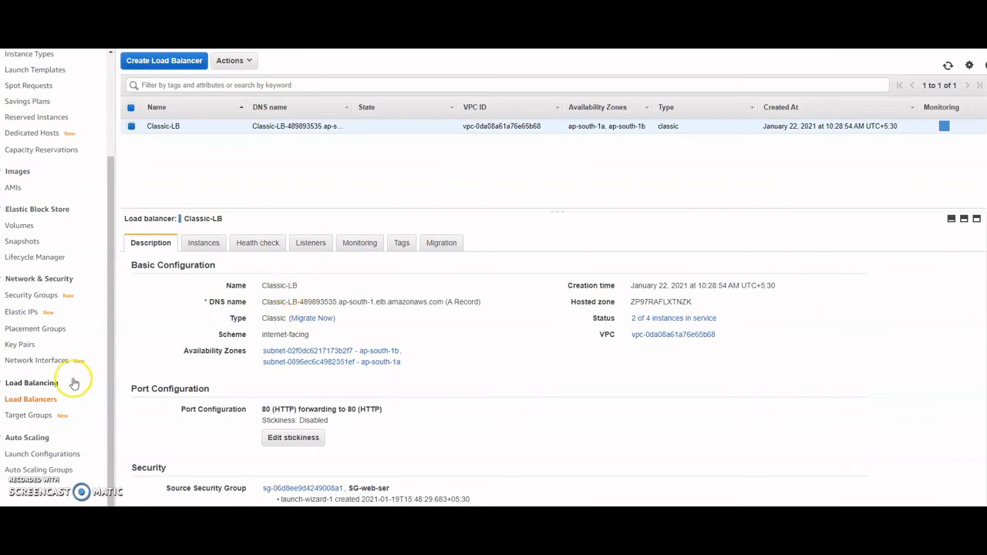
pyautogui.click(204, 245)
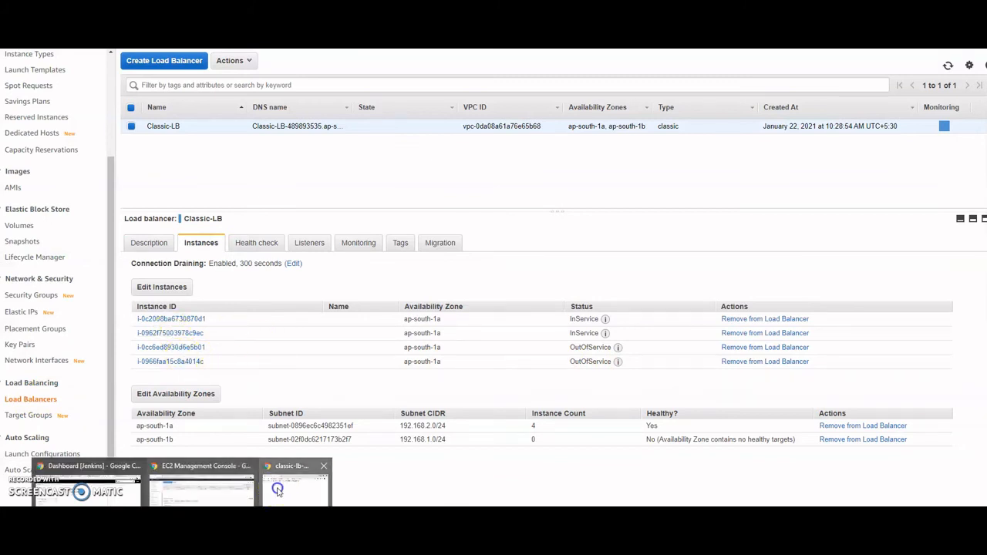
# - Switch to the browser window showing the Classic-LB website, reload the page repeatedly to test it, and minimize the window
pyautogui.click(278, 490)
pyautogui.click(360, 100)
pyautogui.click(360, 100)
pyautogui.click(360, 100)
pyautogui.click(361, 100)
pyautogui.click(360, 100)
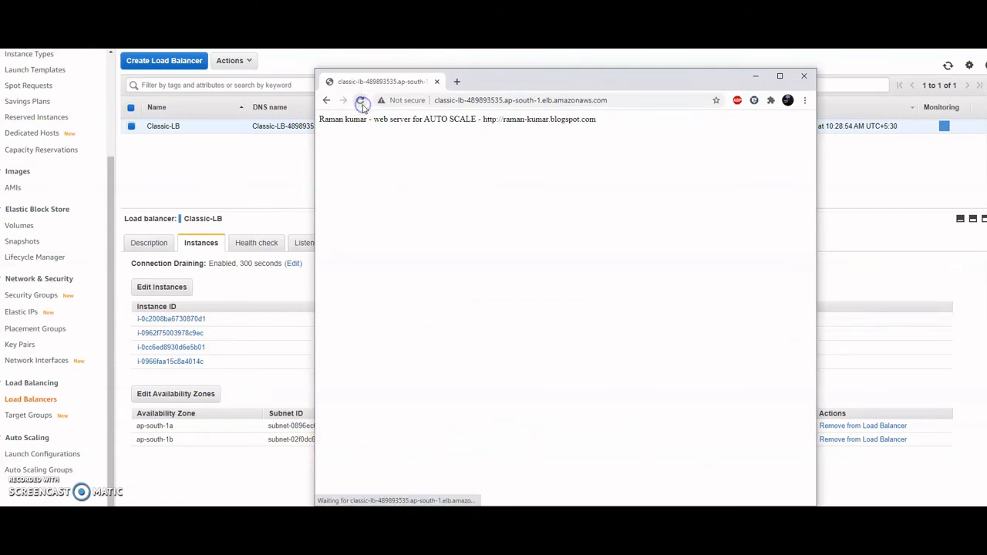
pyautogui.click(360, 100)
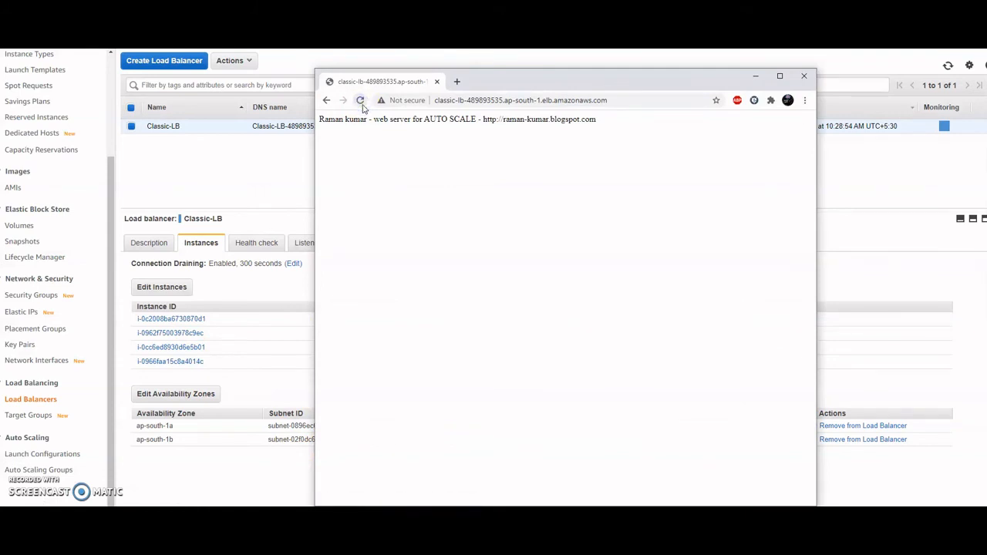
pyautogui.click(362, 103)
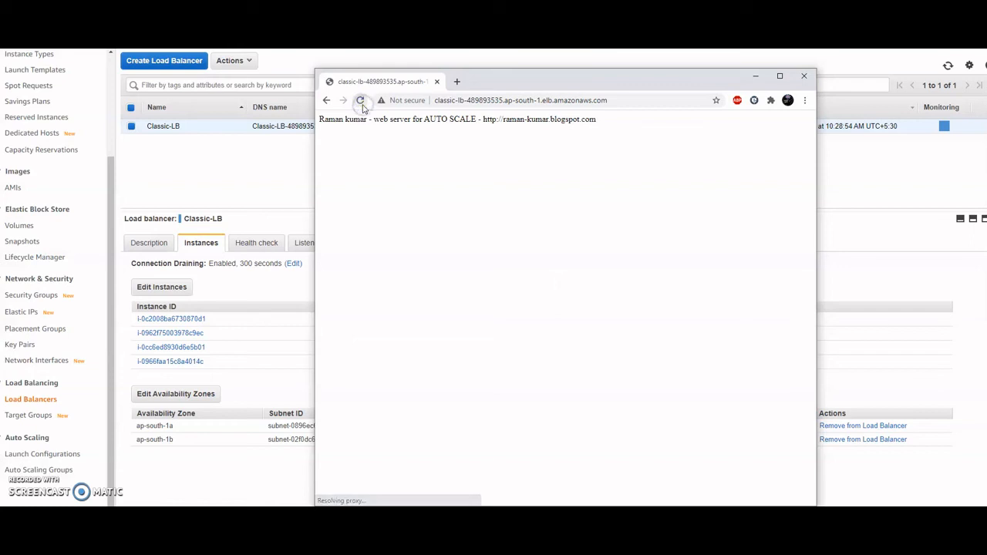
pyautogui.click(362, 103)
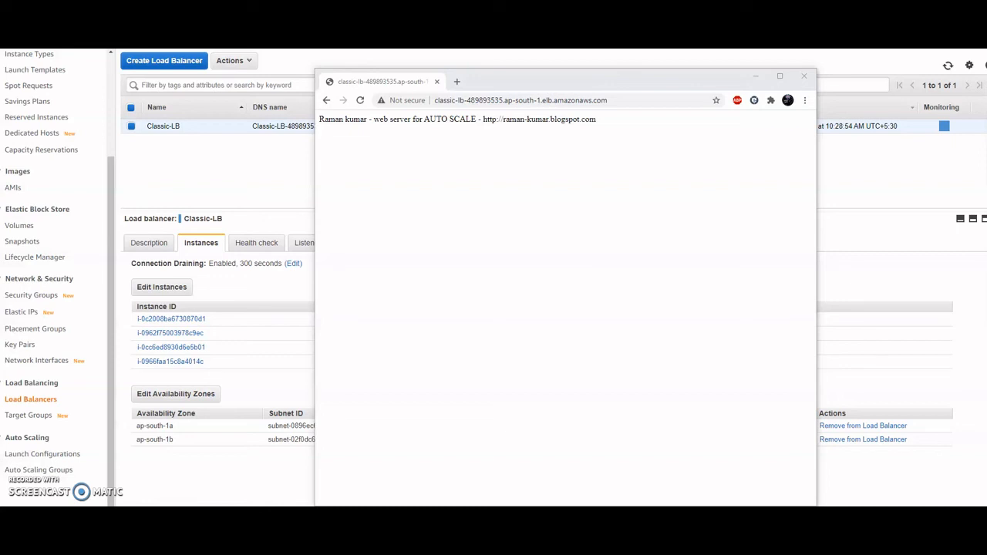
pyautogui.click(757, 77)
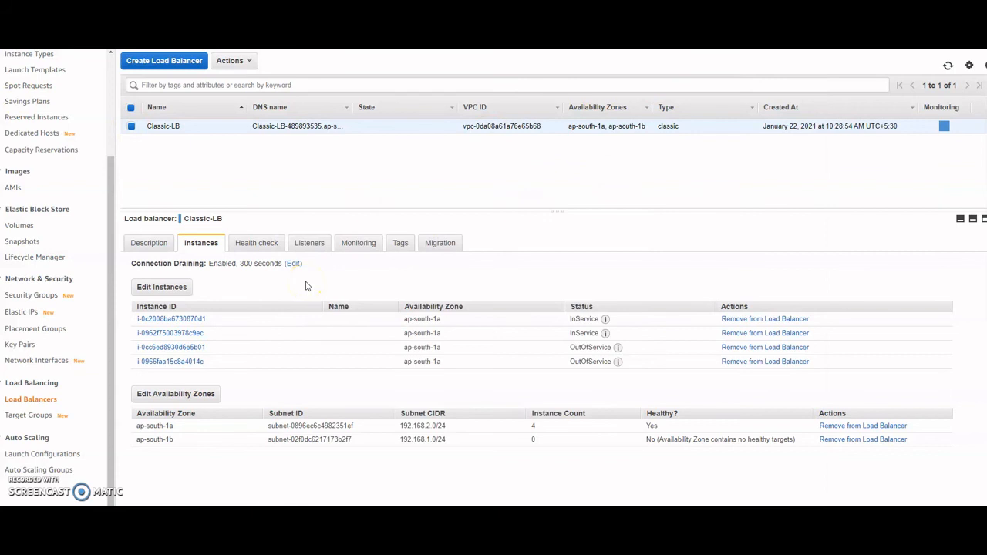
# - Switch to Gmail and read the AWS Notifications emails about the instance launches for rk-auto-scale-group
pyautogui.hotkey('alt', 'Tab')
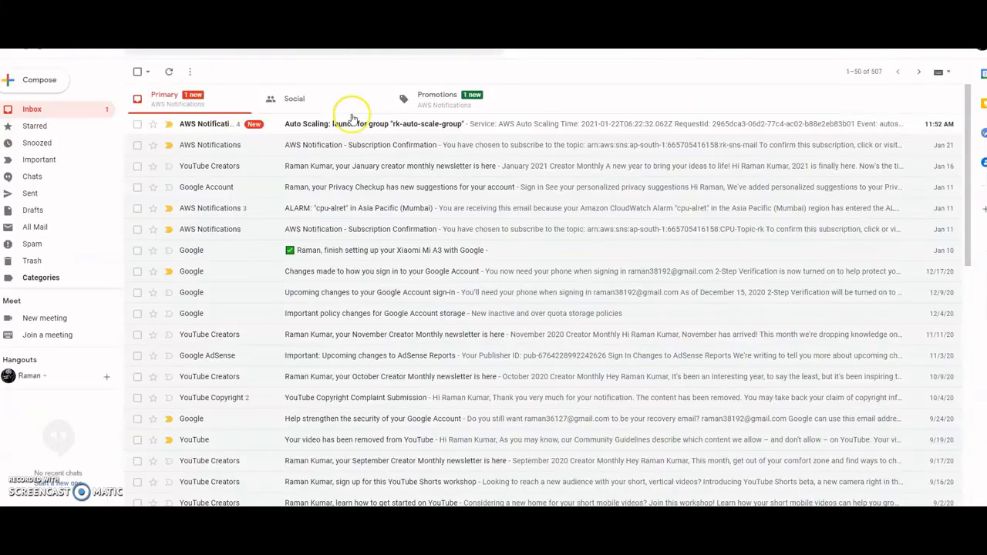
pyautogui.click(204, 126)
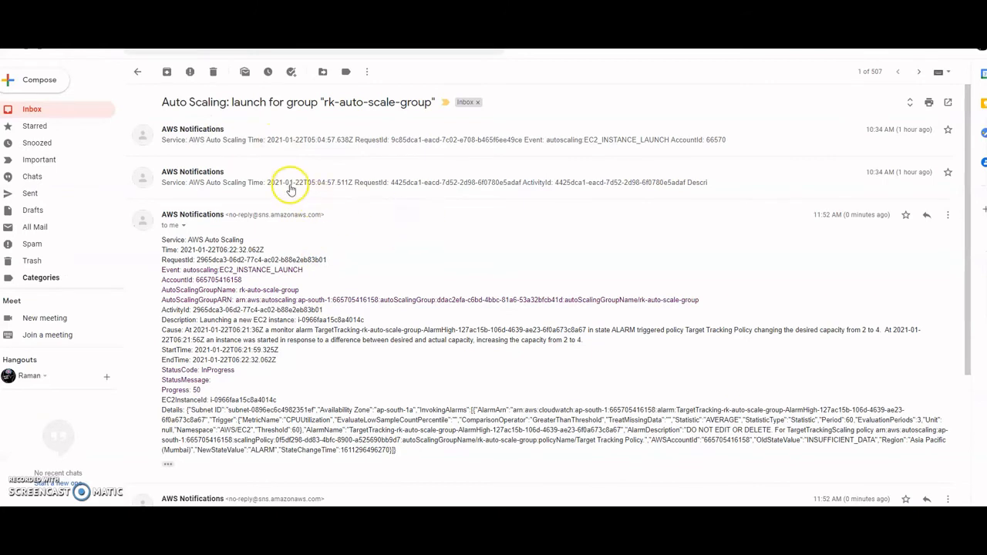
pyautogui.scroll(-3, 362, 205)
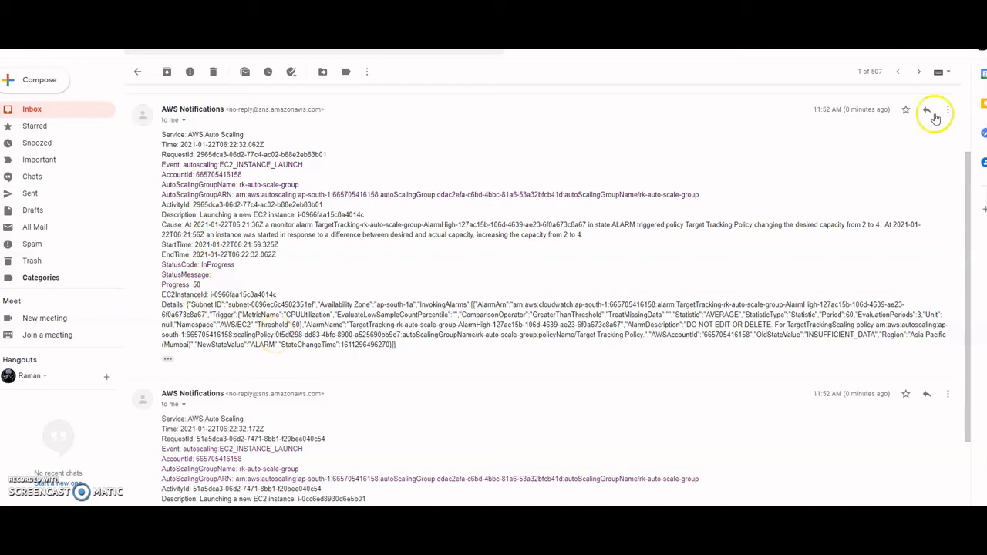
pyautogui.scroll(-2, 860, 139)
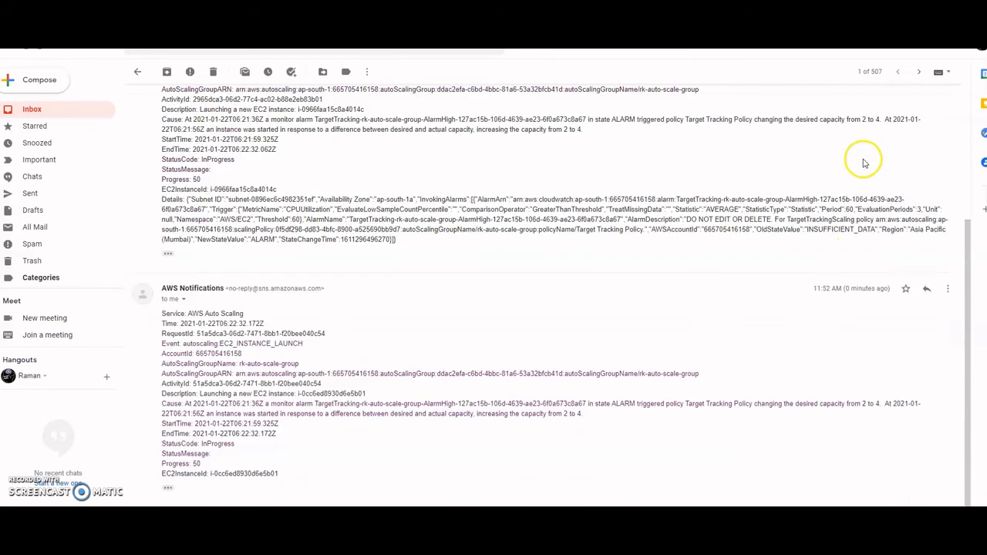
# - Return from the notification emails to the load balancers list and refresh it to check the service status of the Classic-LB instances
pyautogui.scroll(1, 419, 363)
pyautogui.scroll(1, 423, 352)
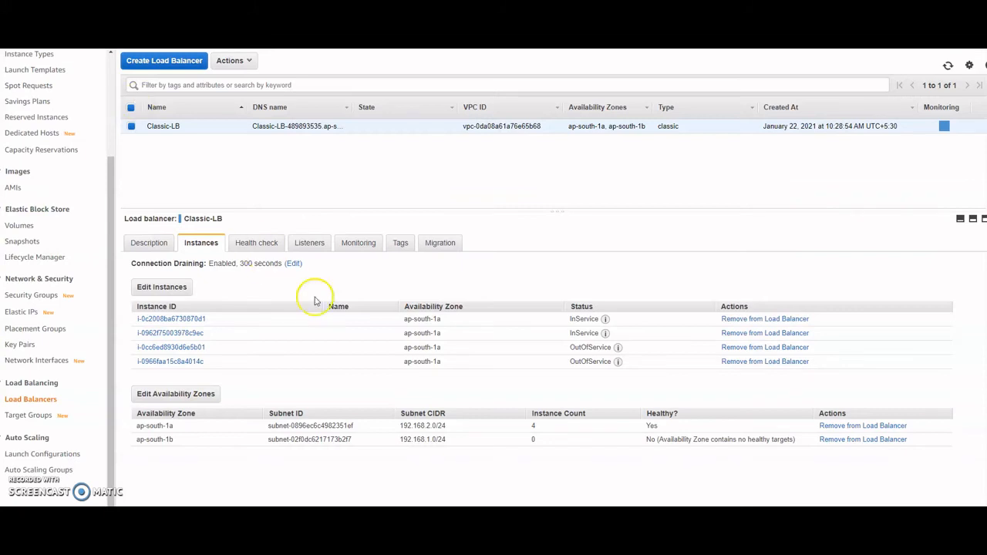
pyautogui.click(947, 66)
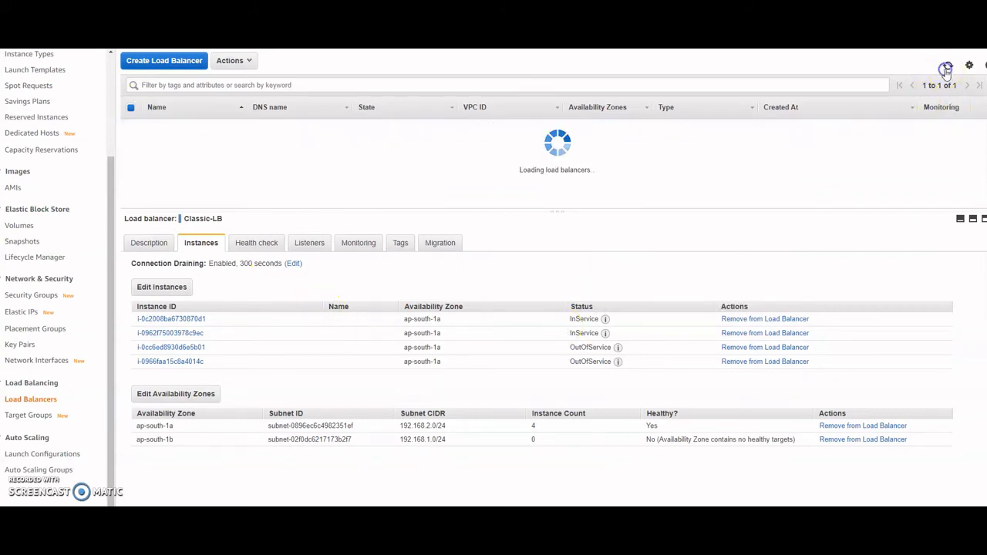
pyautogui.click(948, 66)
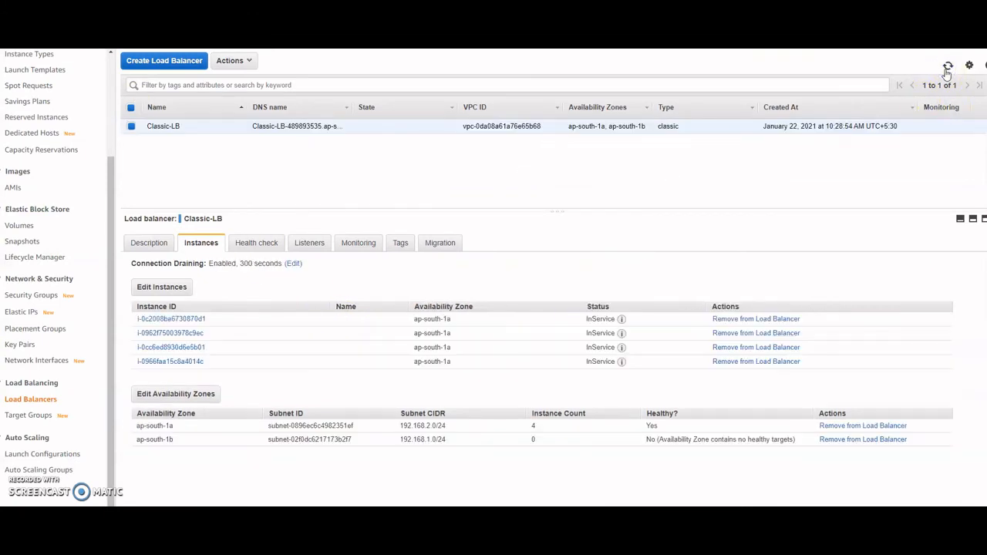
pyautogui.click(947, 68)
# - Open the Auto Scaling groups list and view the activity history of rk-auto-scale-group
pyautogui.click(38, 470)
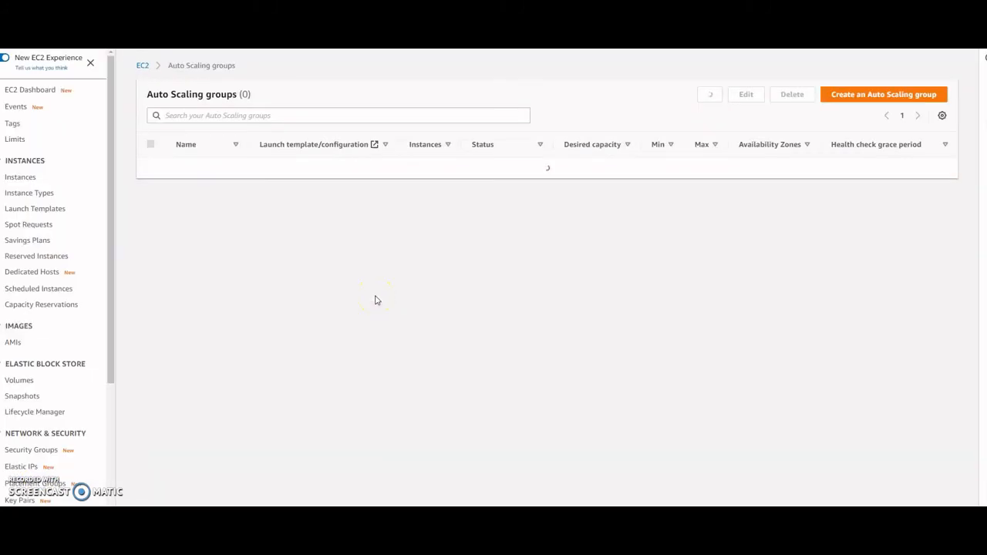
pyautogui.click(149, 172)
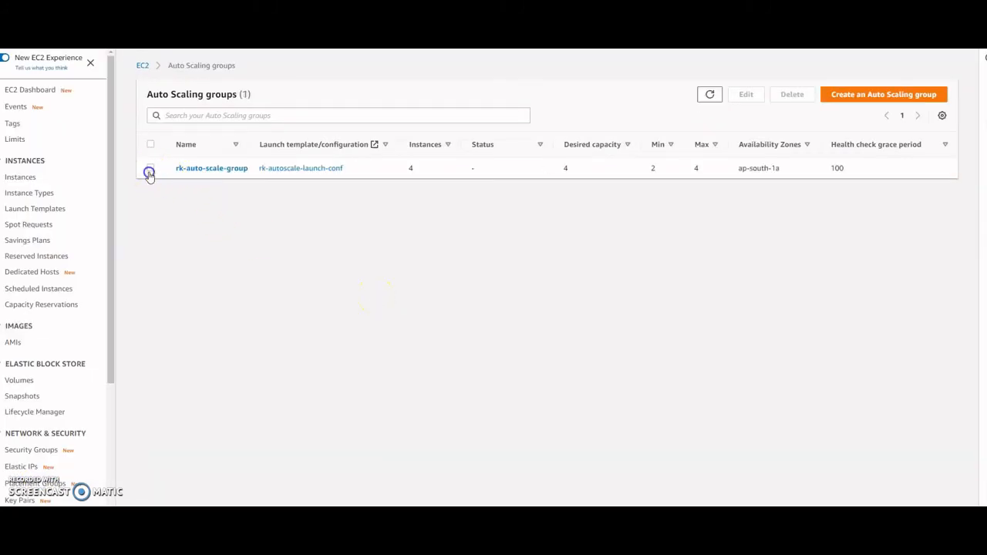
pyautogui.click(202, 294)
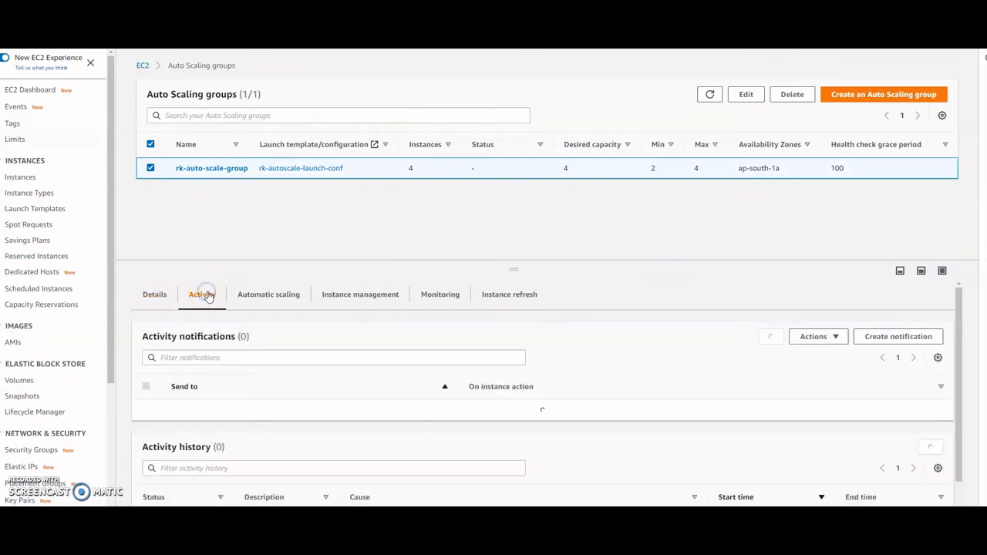
pyautogui.scroll(-3, 555, 363)
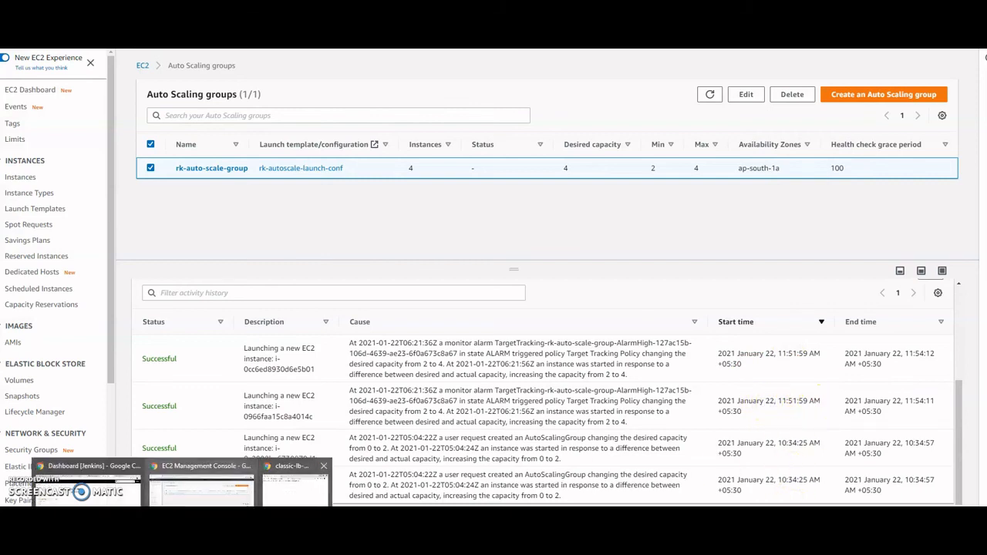
# - Switch to the browser window with the Classic-LB website, reload the page to test it, and minimize the window
pyautogui.click(296, 482)
pyautogui.click(359, 101)
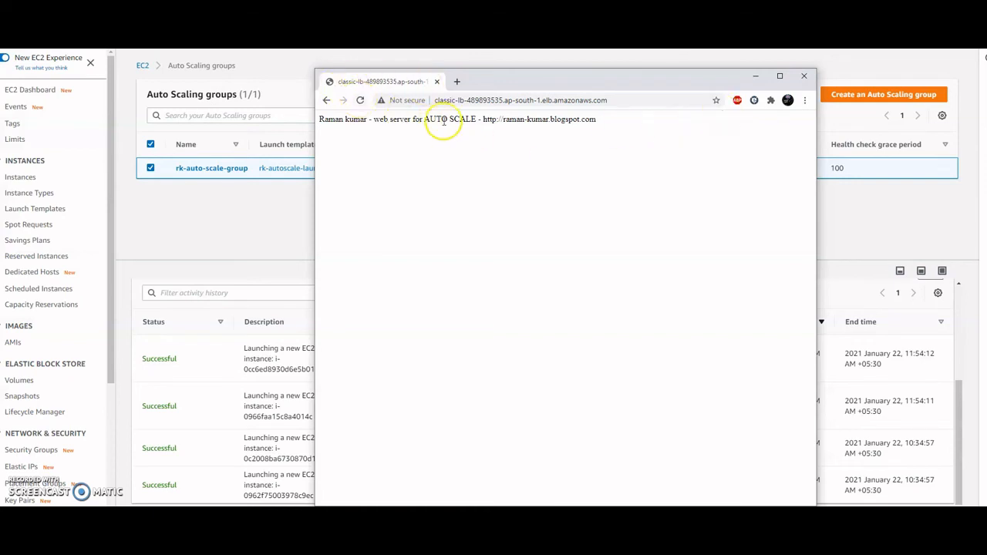
pyautogui.click(360, 101)
pyautogui.click(755, 76)
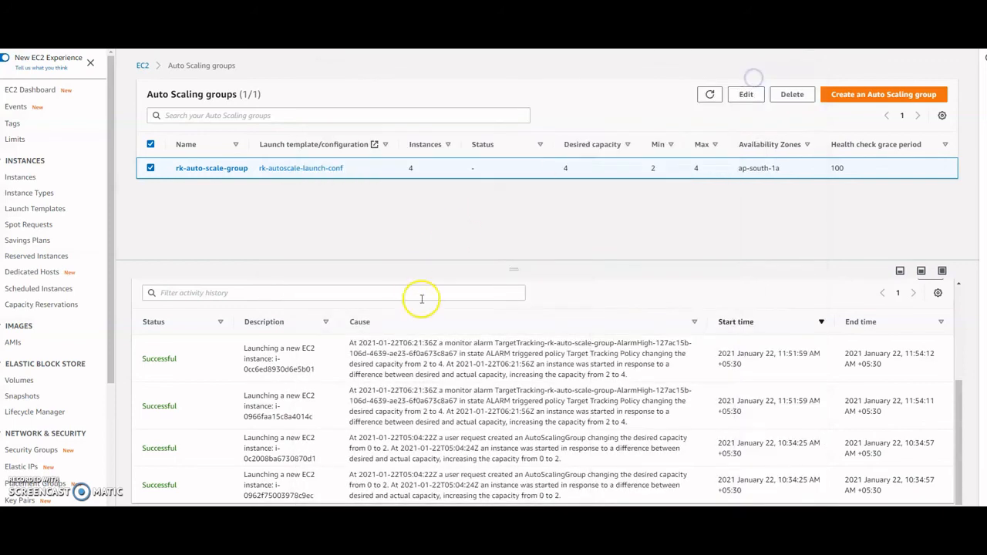
# - Review the activity history and notifications of rk-auto-scale-group and refresh the Auto Scaling groups list
pyautogui.scroll(-3, 73, 363)
pyautogui.scroll(-1, 71, 386)
pyautogui.scroll(1, 670, 433)
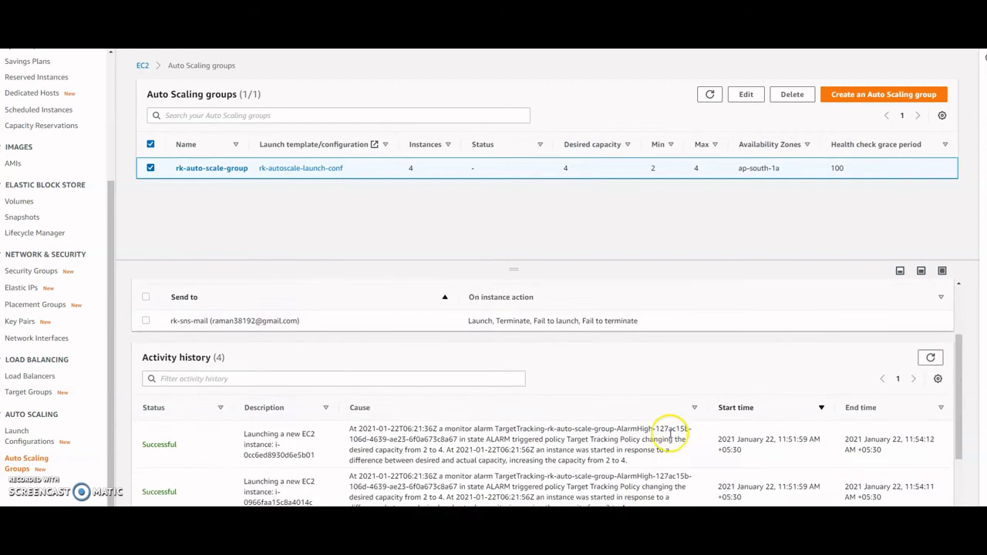
pyautogui.scroll(1, 669, 434)
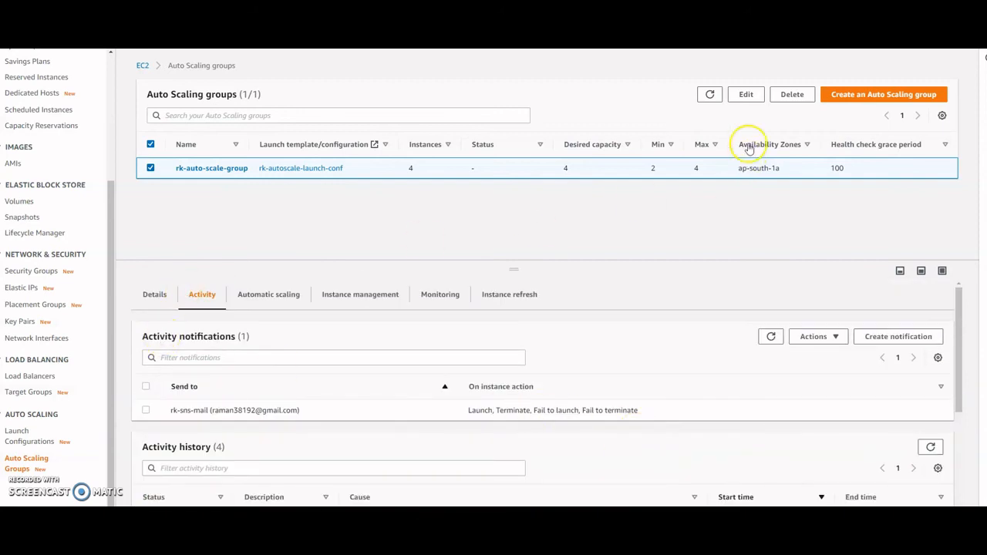
pyautogui.click(710, 95)
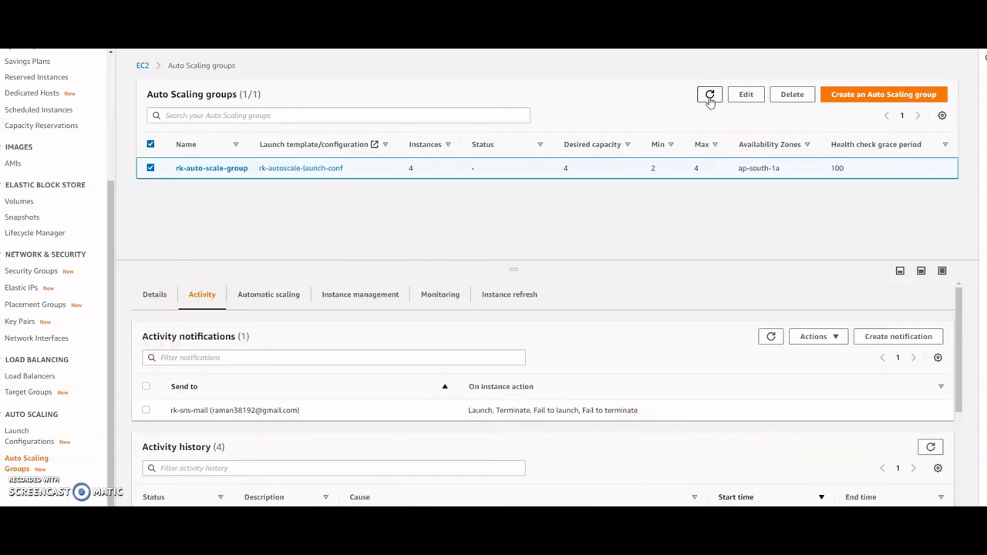
pyautogui.click(709, 97)
# - Open the running instances list from the EC2 dashboard
pyautogui.scroll(3, 42, 193)
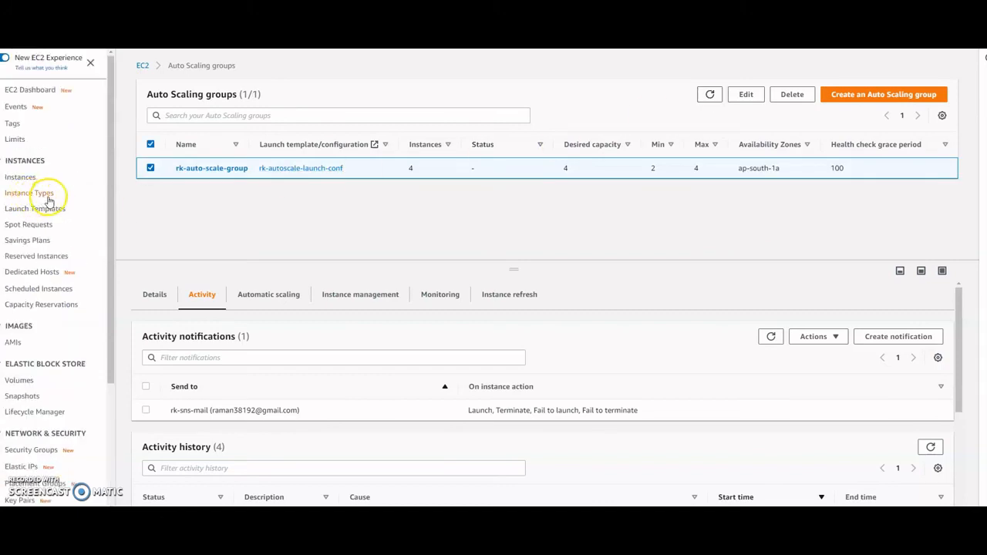
pyautogui.click(31, 91)
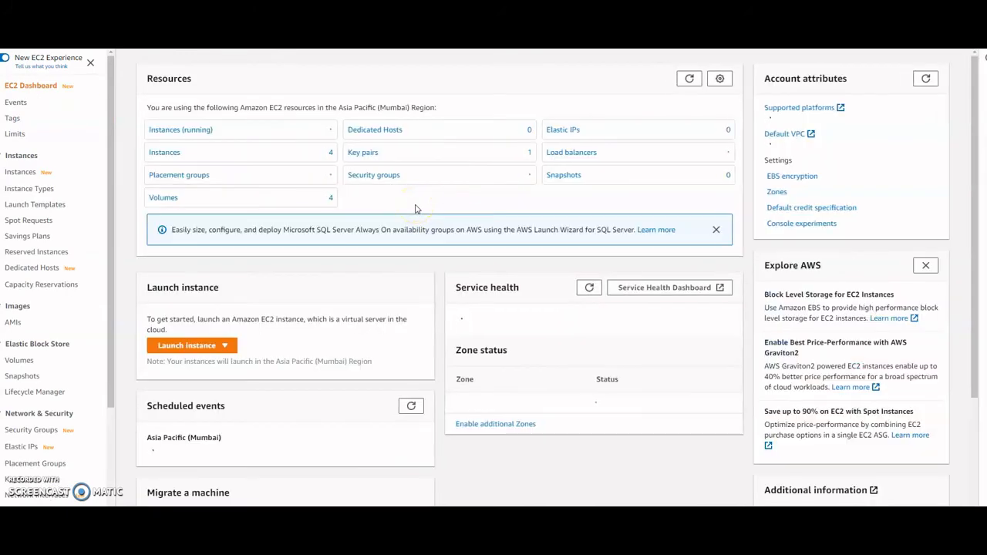
pyautogui.click(182, 130)
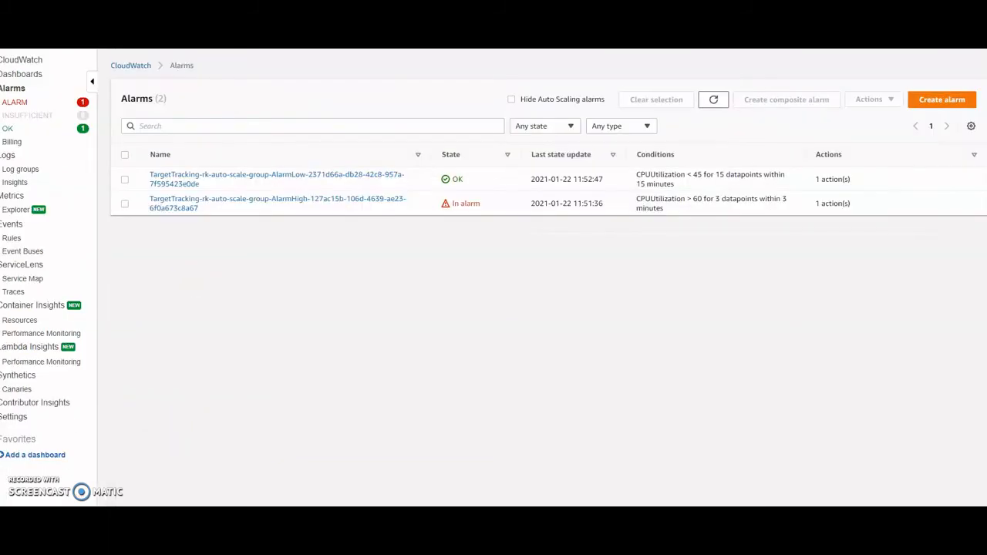
# - Switch to the CloudWatch alarms, refresh their states, and examine the datapoints condition of the AlarmLow alarm
pyautogui.click(712, 103)
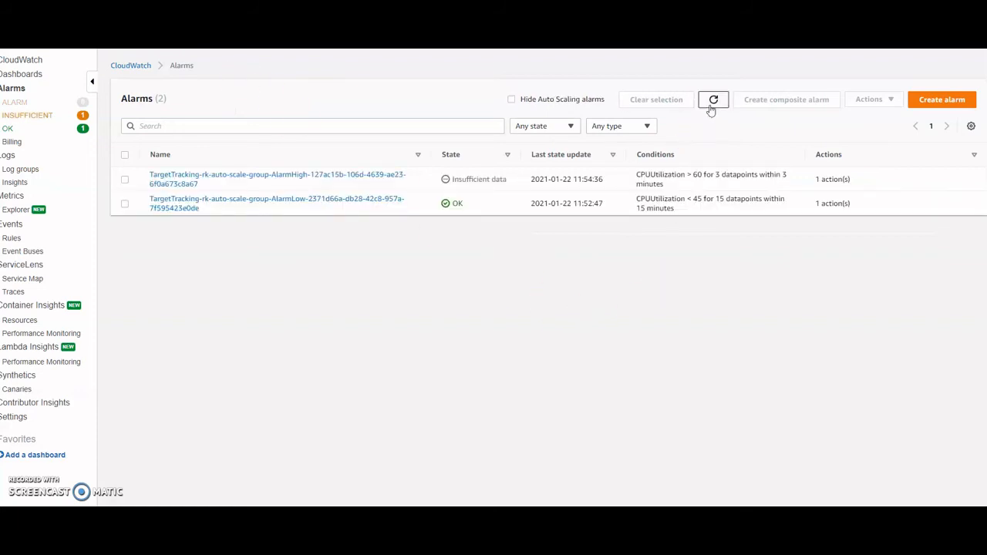
pyautogui.click(712, 108)
pyautogui.doubleClick(736, 202)
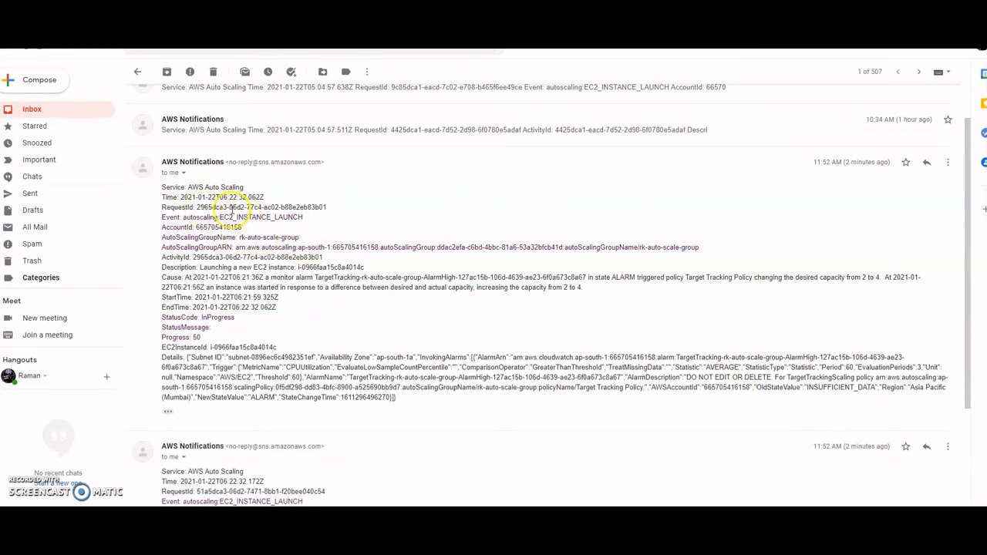
# - Return from Gmail to the running EC2 instances and refresh the list repeatedly to check instance states and status checks
pyautogui.click(62, 50)
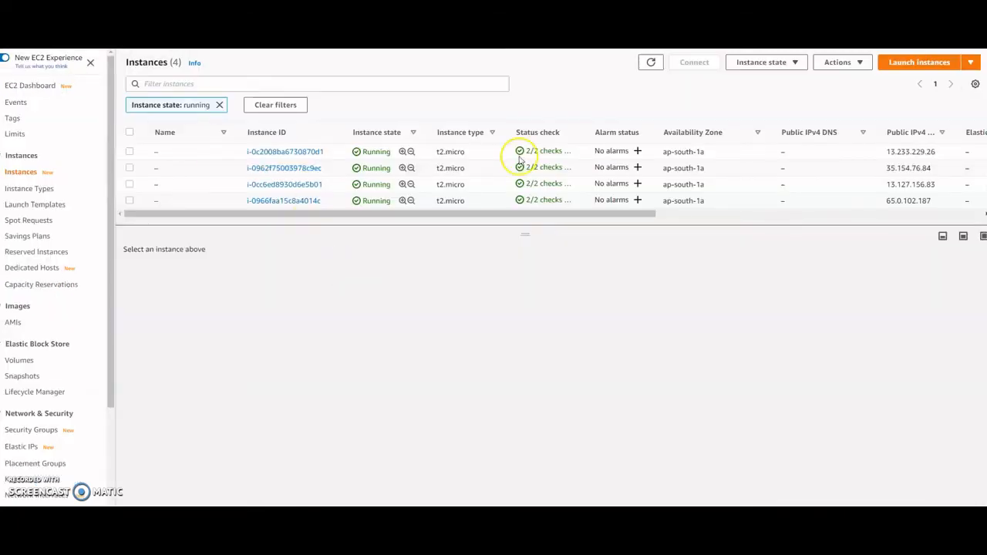
pyautogui.click(651, 62)
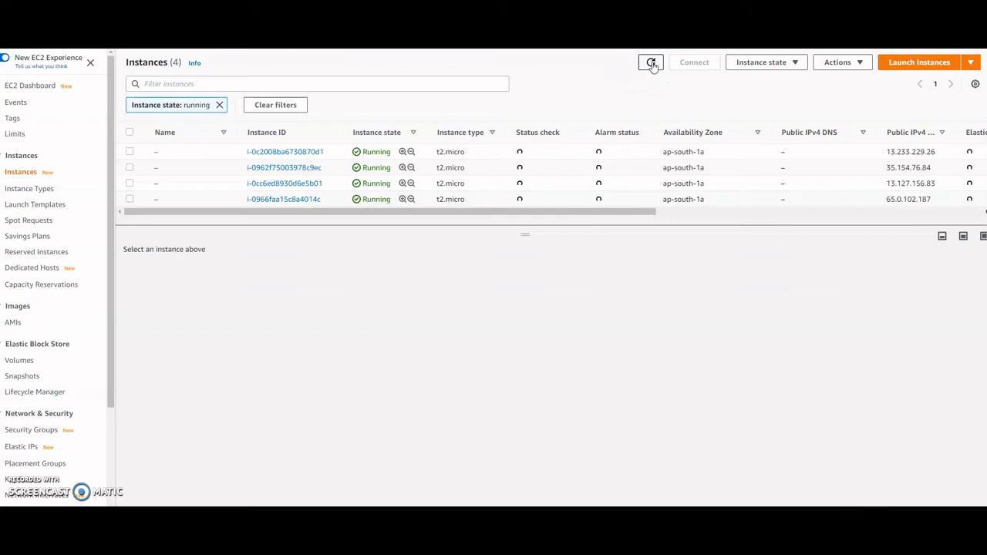
pyautogui.click(652, 63)
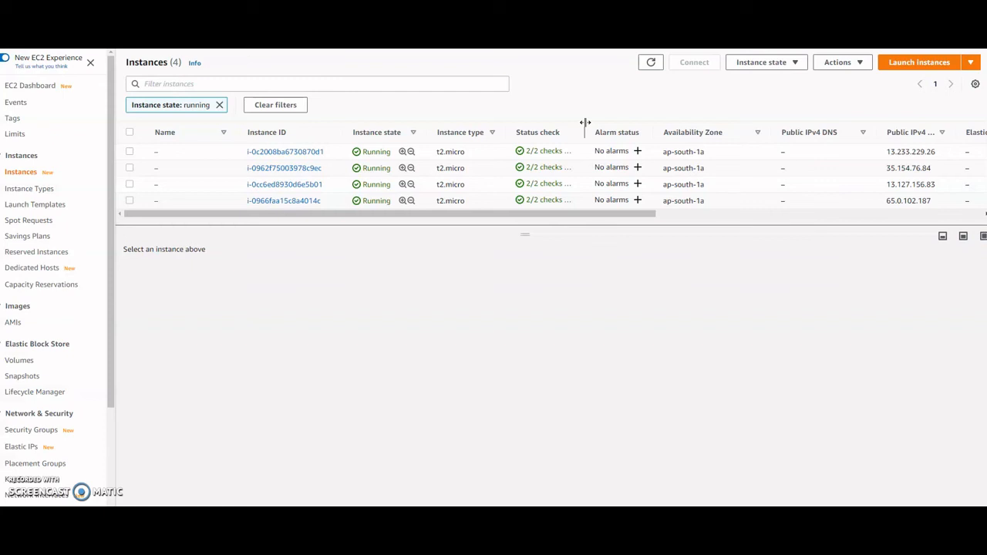
pyautogui.click(651, 63)
pyautogui.click(650, 66)
# - Reopen the Auto Scaling groups list and check the activity history of rk-auto-scale-group for new scaling events
pyautogui.scroll(-3, 66, 342)
pyautogui.click(58, 471)
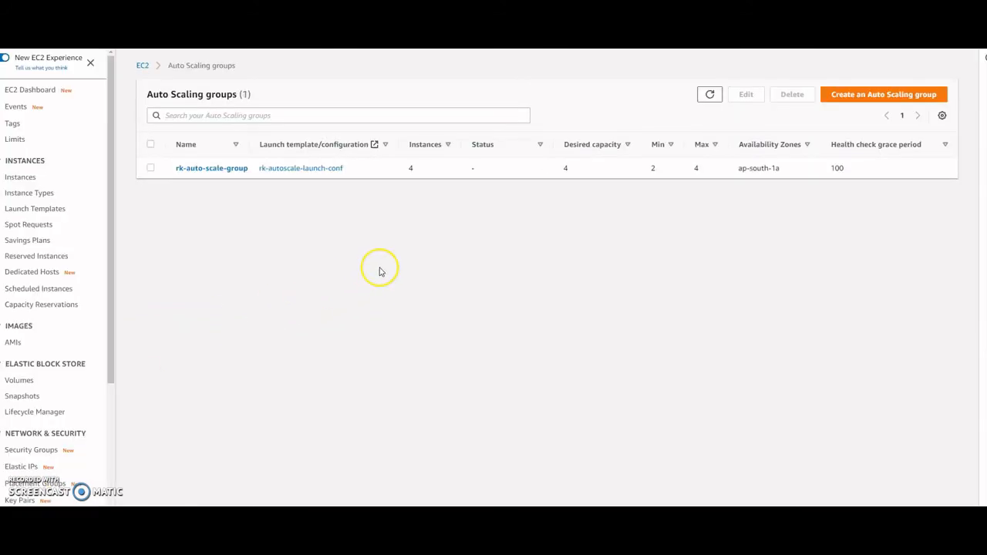
pyautogui.click(150, 169)
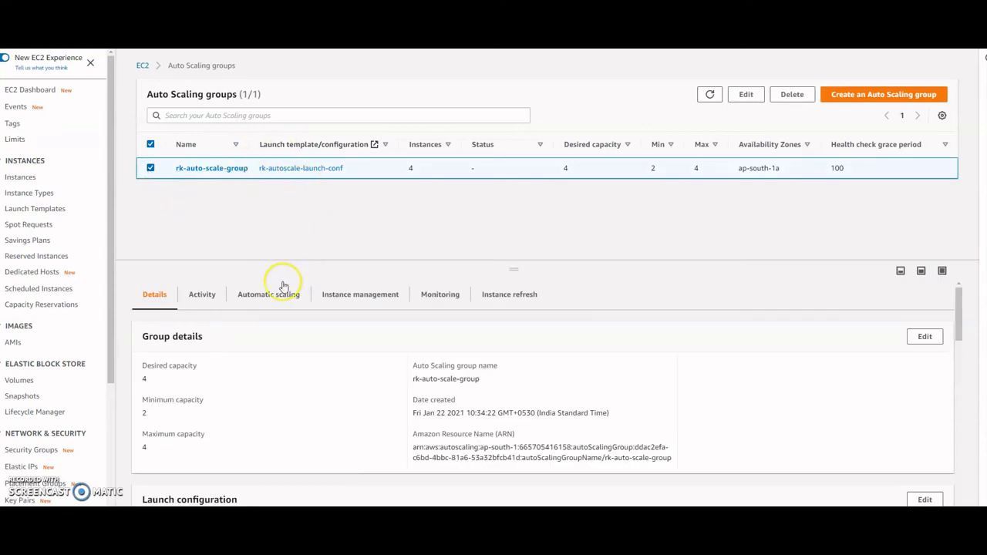
pyautogui.click(205, 300)
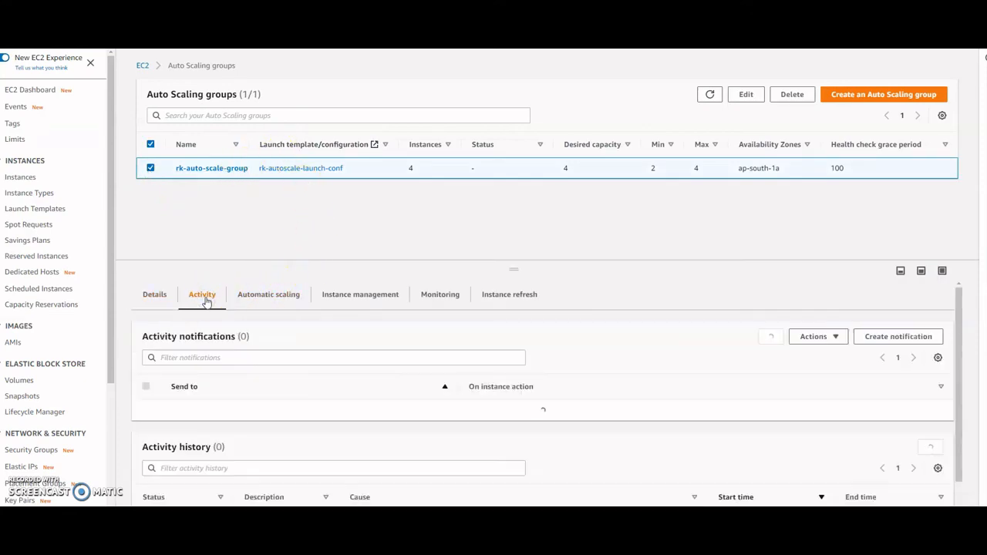
pyautogui.scroll(-5, 579, 425)
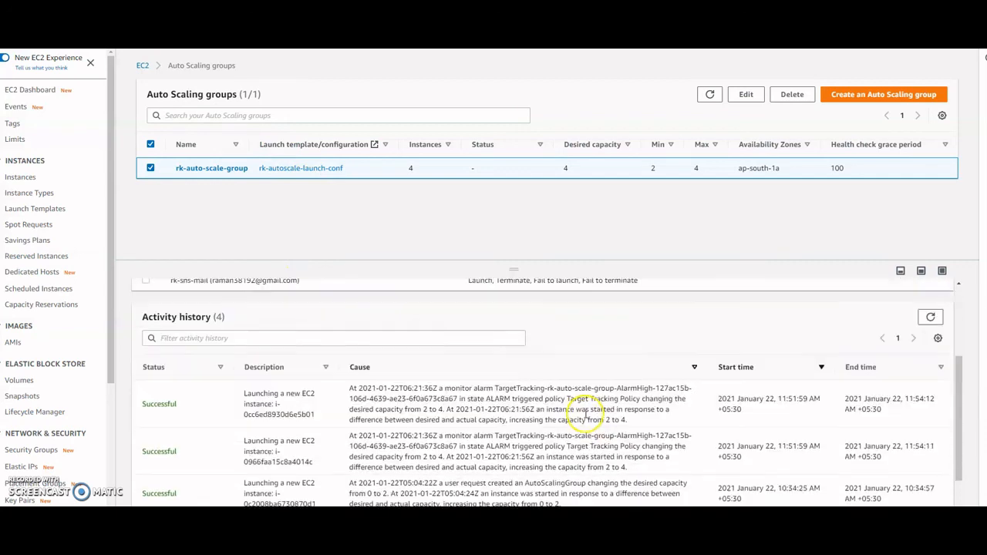
pyautogui.scroll(5, 591, 423)
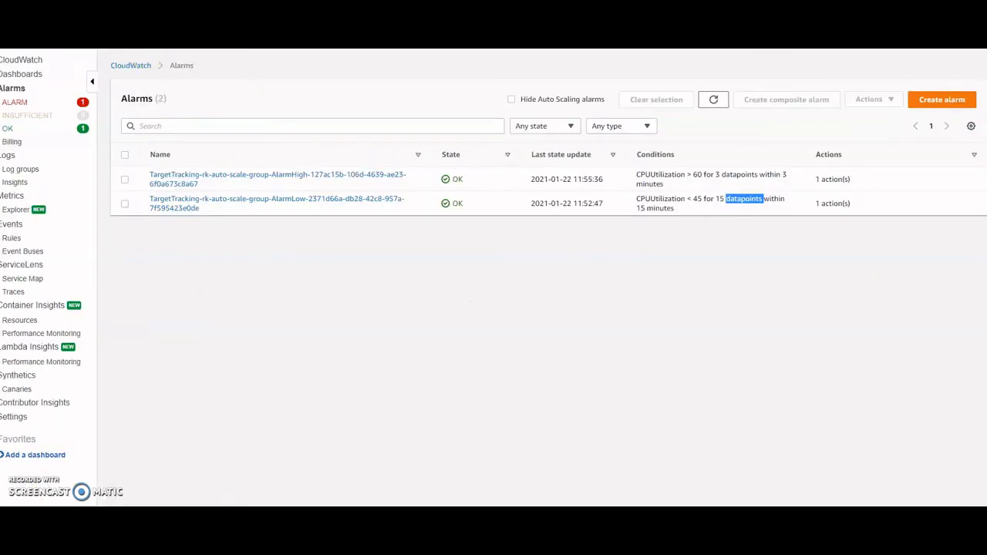
# - Switch to the CloudWatch alarms, refresh them, and examine the CPUUtilization conditions of the AlarmHigh and AlarmLow alarms
pyautogui.click(715, 100)
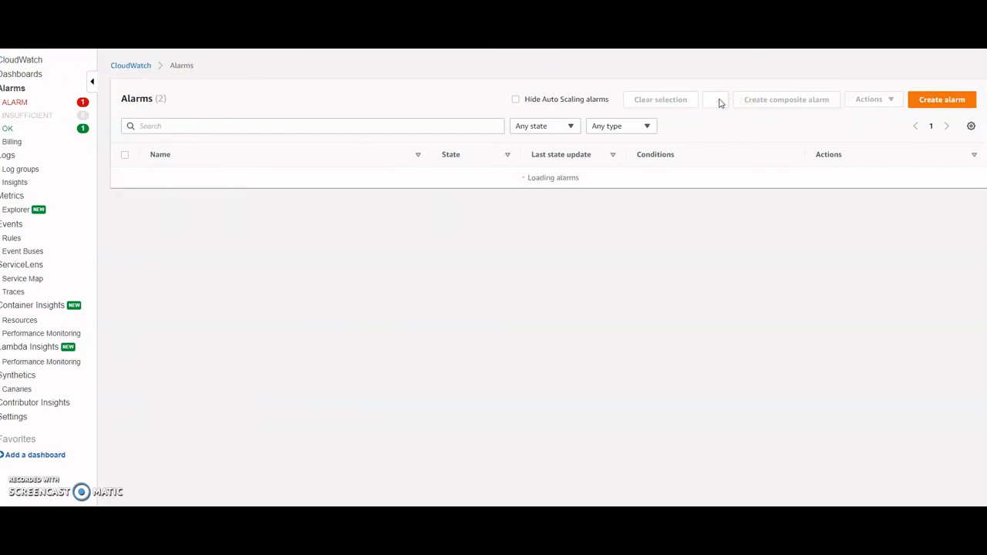
pyautogui.click(717, 101)
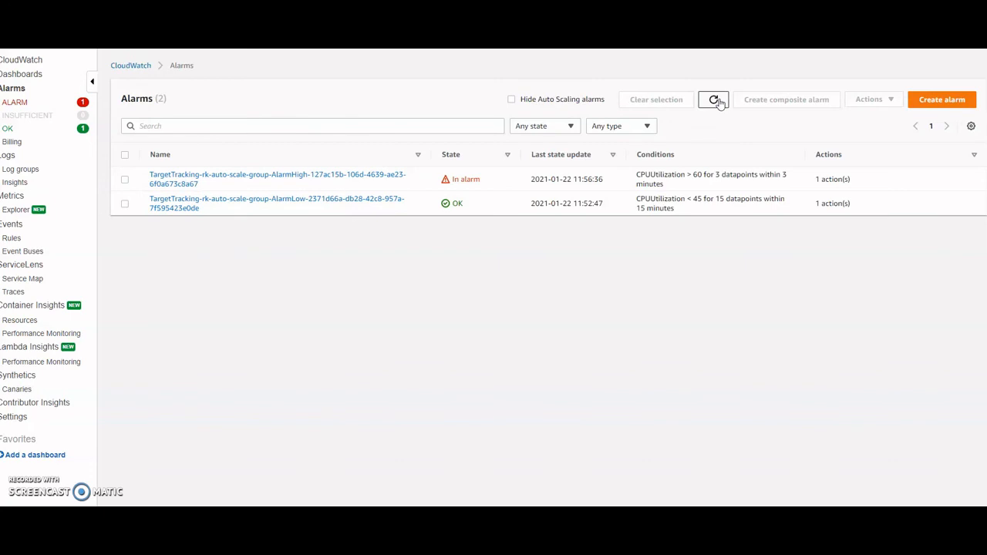
pyautogui.moveTo(703, 175); pyautogui.dragTo(720, 176)
pyautogui.click(761, 198)
pyautogui.click(727, 198)
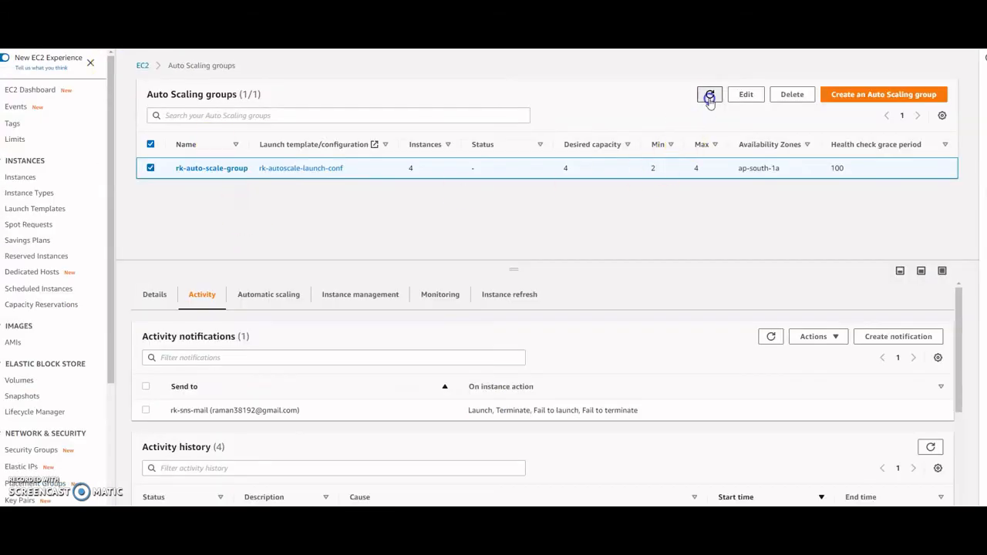
# - Switch back to the Auto Scaling groups and refresh the list repeatedly to check the instance count and desired capacity of rk-auto-scale-group
pyautogui.click(709, 99)
pyautogui.click(709, 98)
pyautogui.click(709, 98)
pyautogui.click(709, 99)
pyautogui.click(710, 97)
pyautogui.scroll(-2, 58, 413)
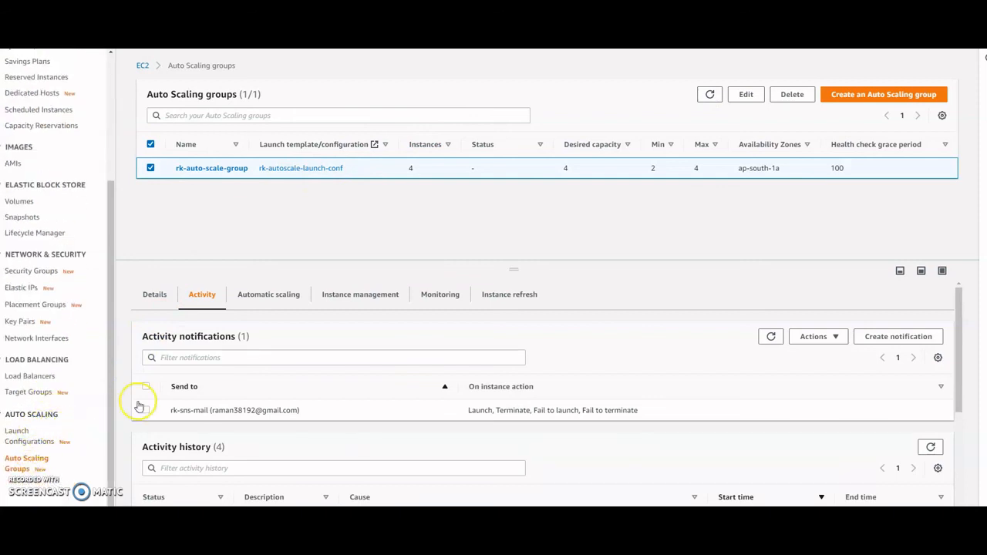
# - Refresh the activity notifications of rk-auto-scale-group, review its activity history, and reload the group list
pyautogui.scroll(-3, 339, 385)
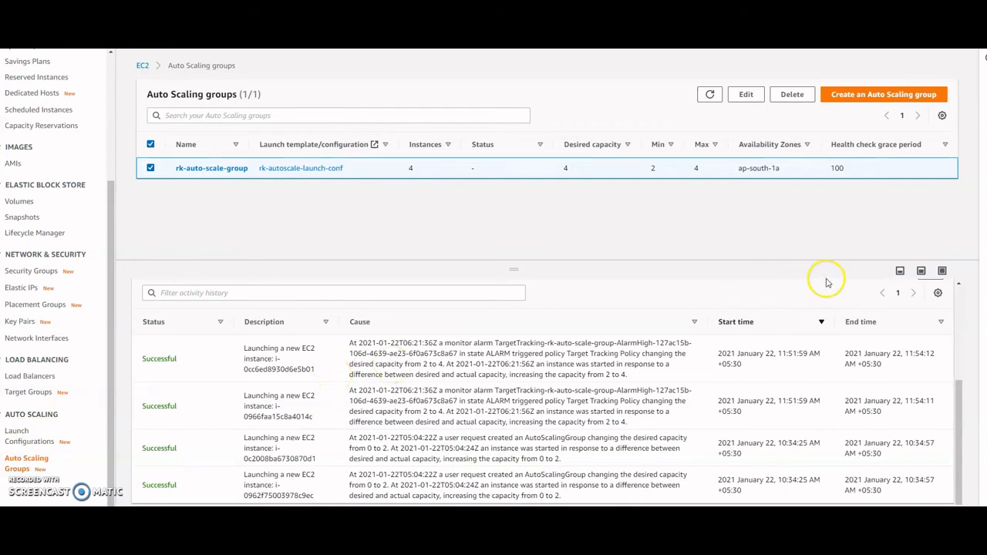
pyautogui.scroll(3, 846, 318)
pyautogui.click(770, 336)
pyautogui.scroll(-3, 665, 425)
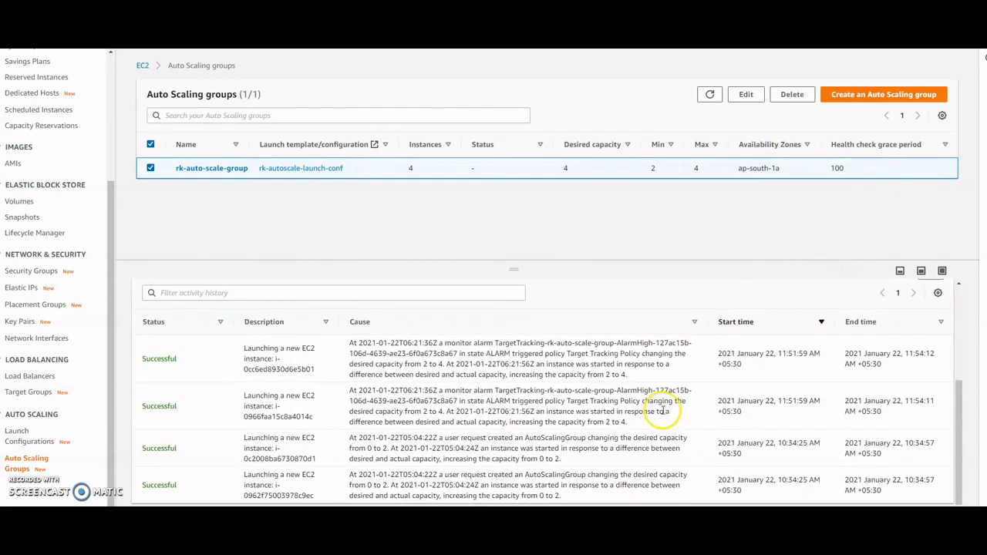
pyautogui.click(709, 94)
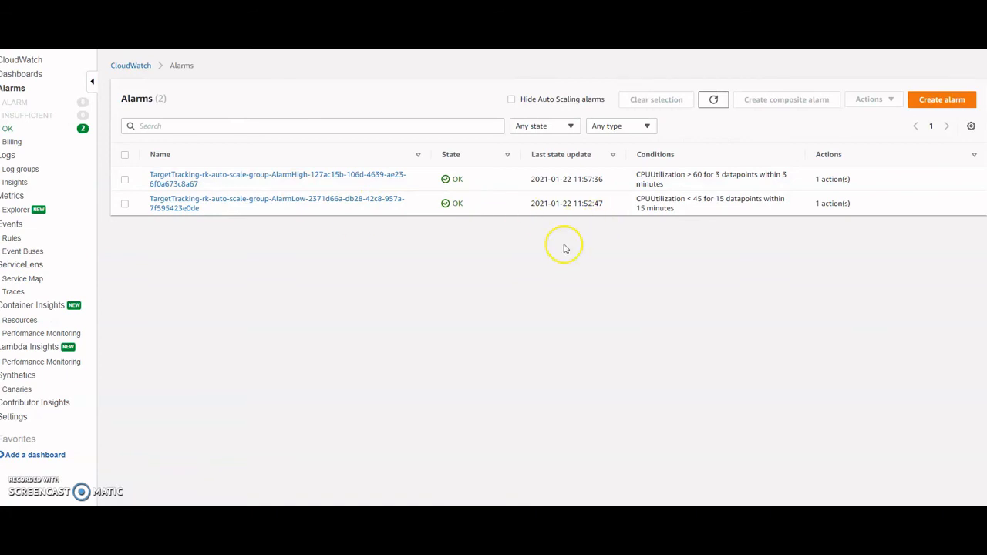
# - Switch to the CloudWatch alarms and refresh the list repeatedly to monitor the AlarmHigh and AlarmLow states
pyautogui.click(725, 111)
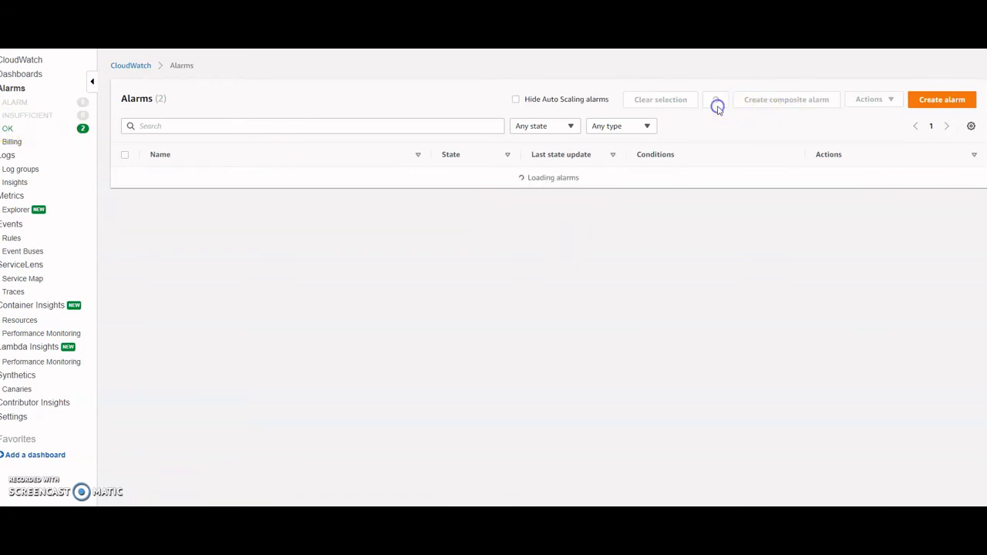
pyautogui.click(718, 112)
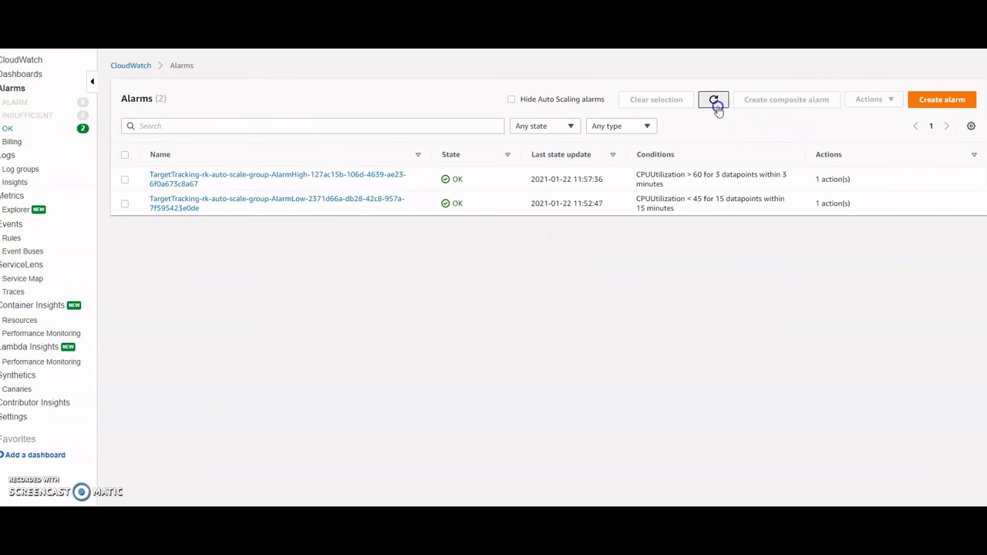
pyautogui.click(717, 111)
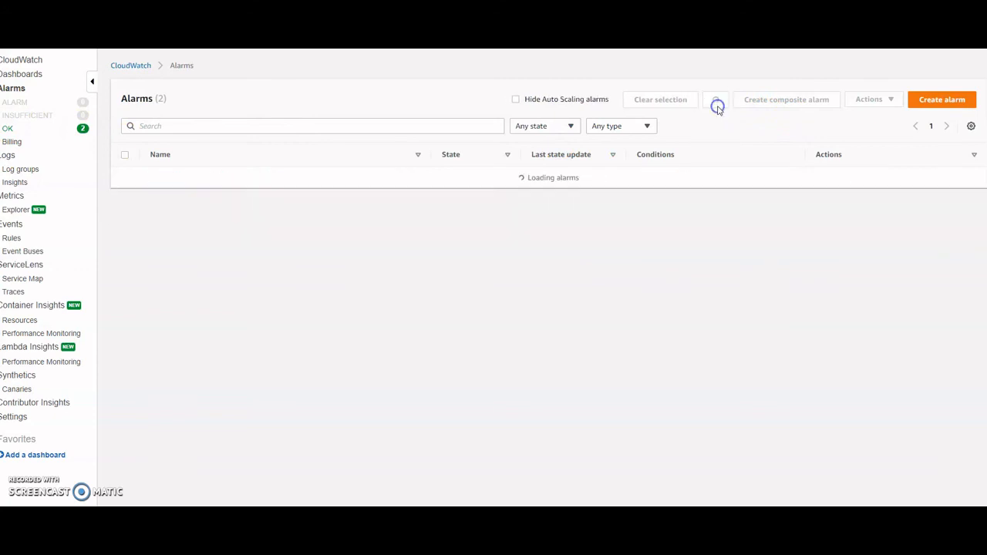
# - Refresh the CloudWatch alarms, then switch to EC2 to check the instance states and the dashboard's resource overview
pyautogui.click(717, 107)
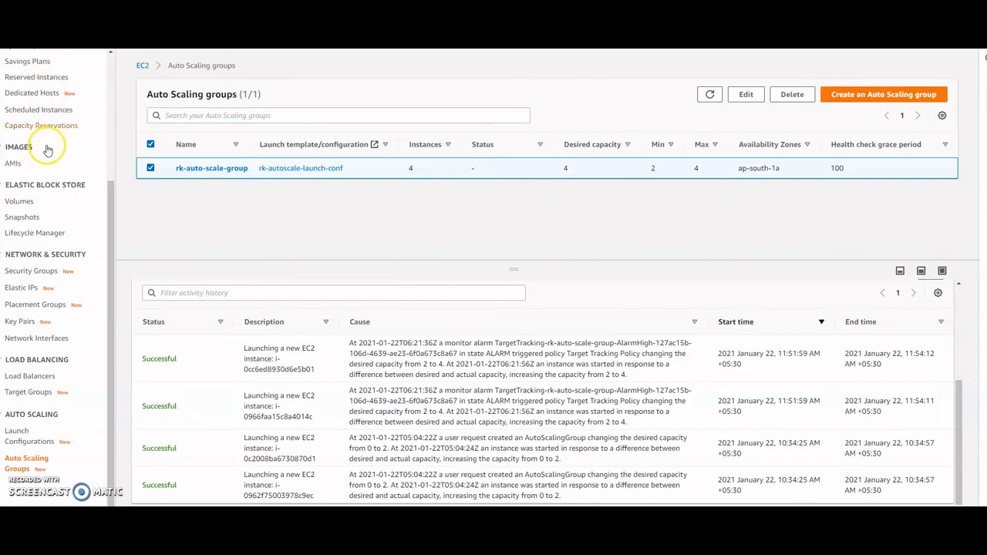
pyautogui.scroll(3, 48, 150)
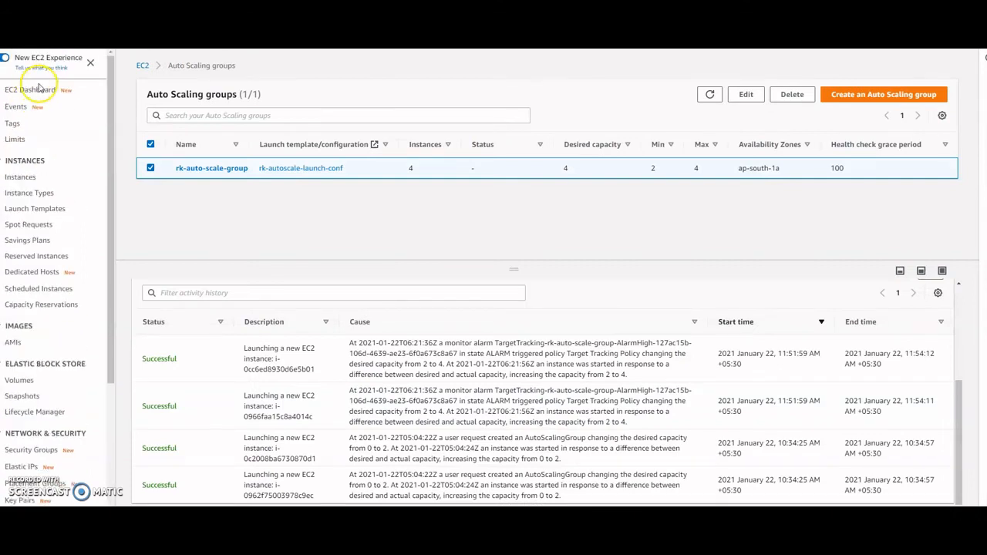
pyautogui.click(23, 178)
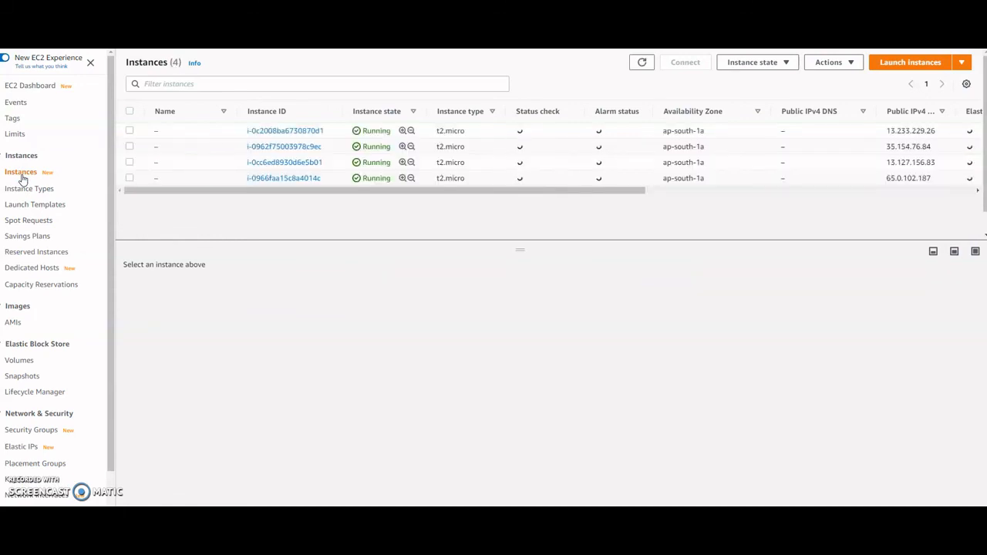
pyautogui.click(34, 88)
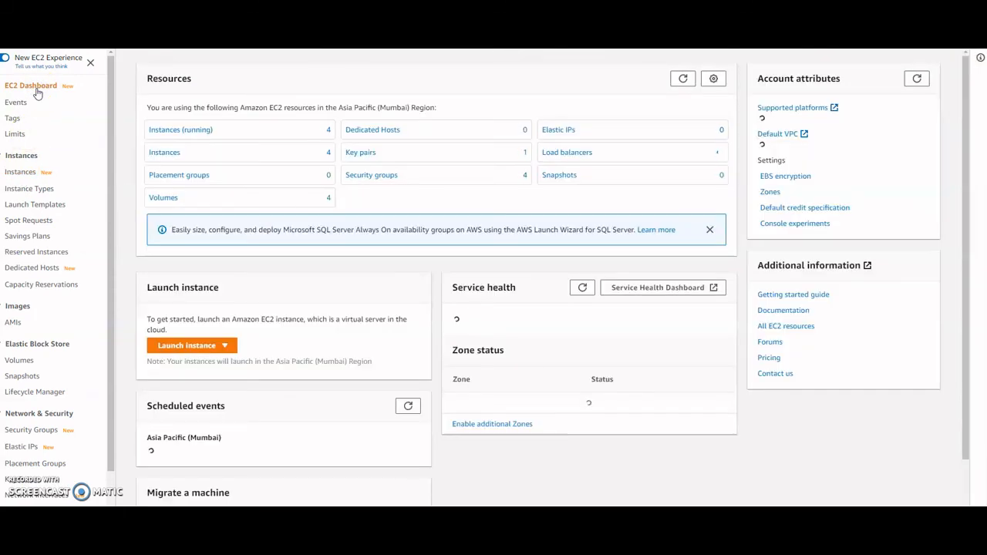
# - Open the Auto Scaling groups and refresh the list repeatedly to monitor the desired capacity of rk-auto-scale-group
pyautogui.click(55, 189)
pyautogui.scroll(-4, 62, 193)
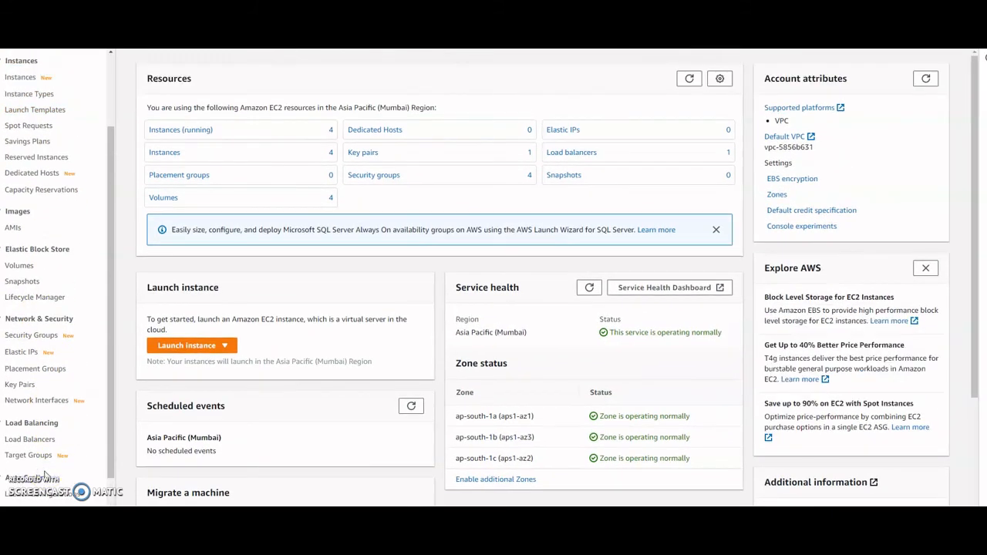
pyautogui.scroll(-2, 71, 328)
pyautogui.click(36, 472)
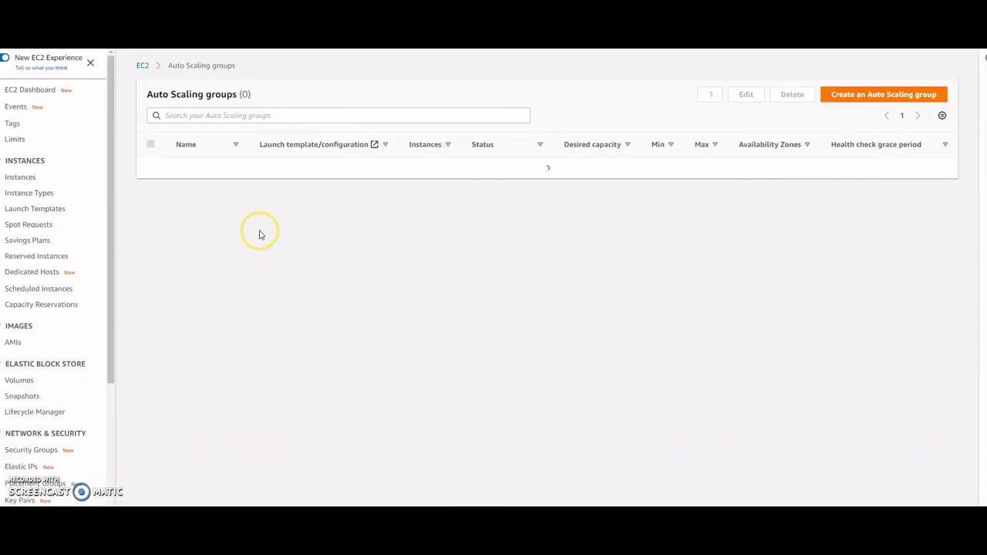
pyautogui.click(711, 95)
pyautogui.click(712, 97)
pyautogui.click(713, 97)
pyautogui.click(712, 97)
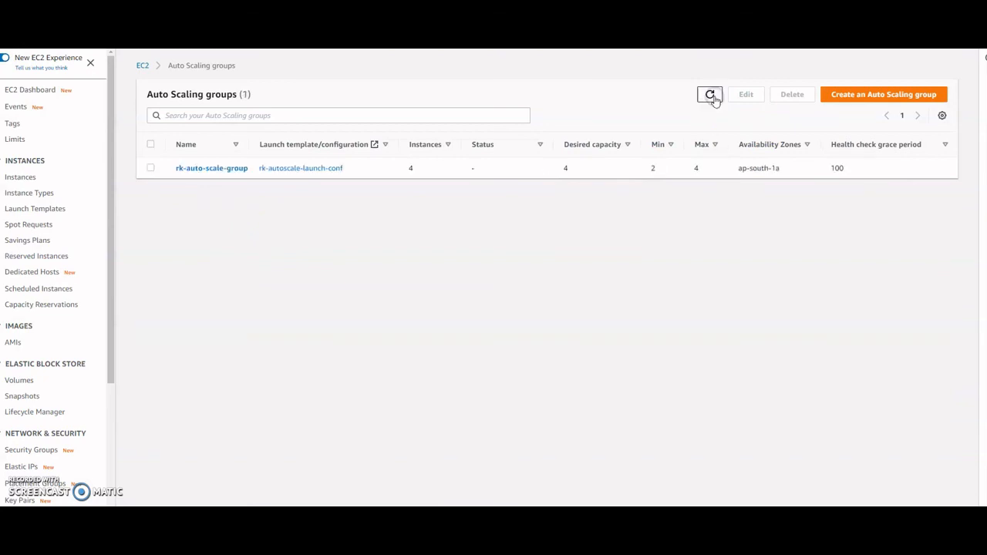
pyautogui.click(712, 97)
pyautogui.scroll(-3, 62, 378)
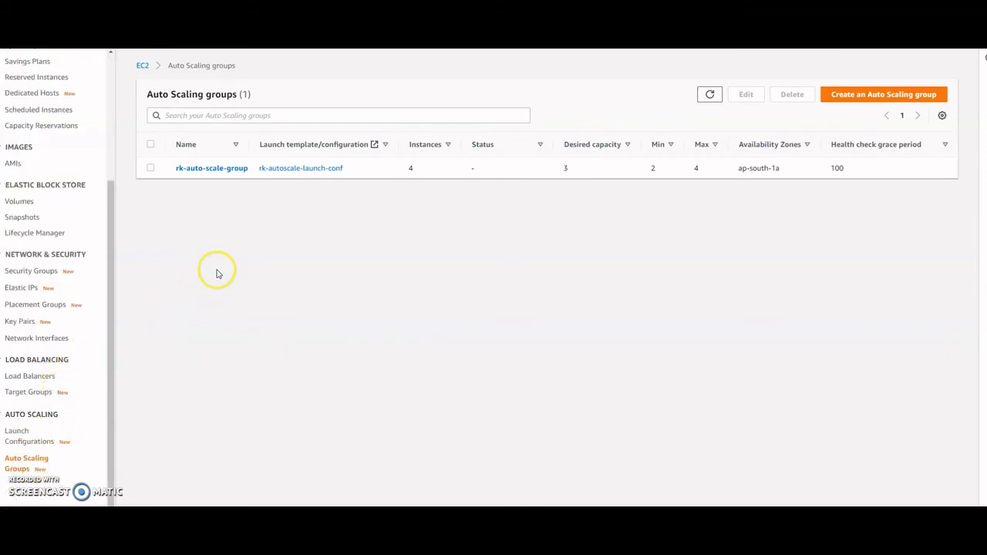
# - Select rk-auto-scale-group and examine the cause and start time of the newest entry in its activity history
pyautogui.click(151, 168)
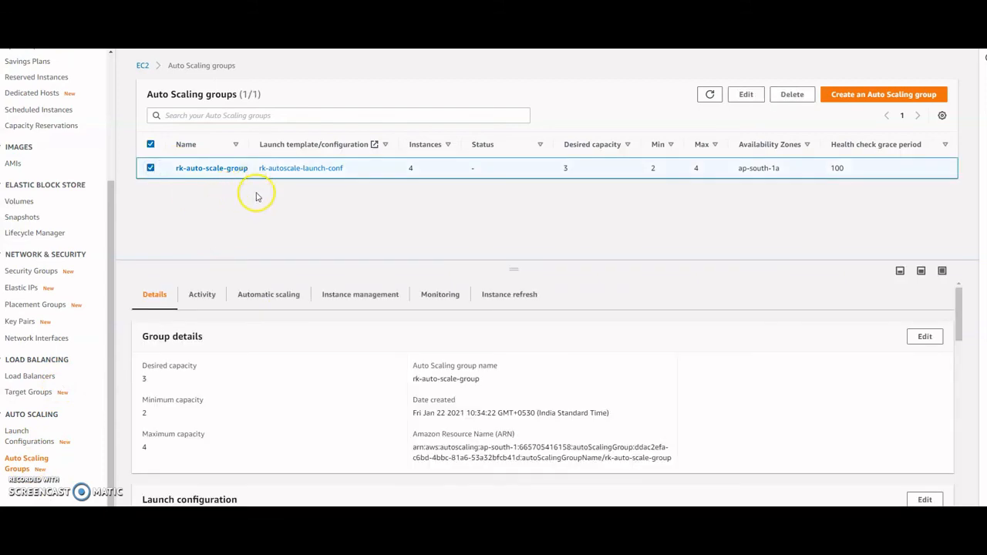
pyautogui.click(205, 301)
pyautogui.click(155, 300)
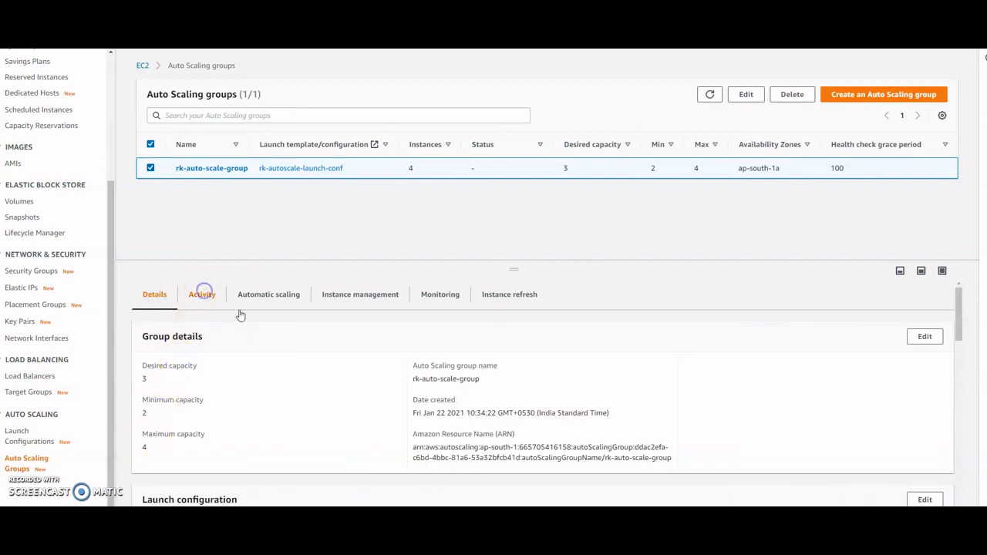
pyautogui.click(202, 294)
pyautogui.scroll(-5, 620, 462)
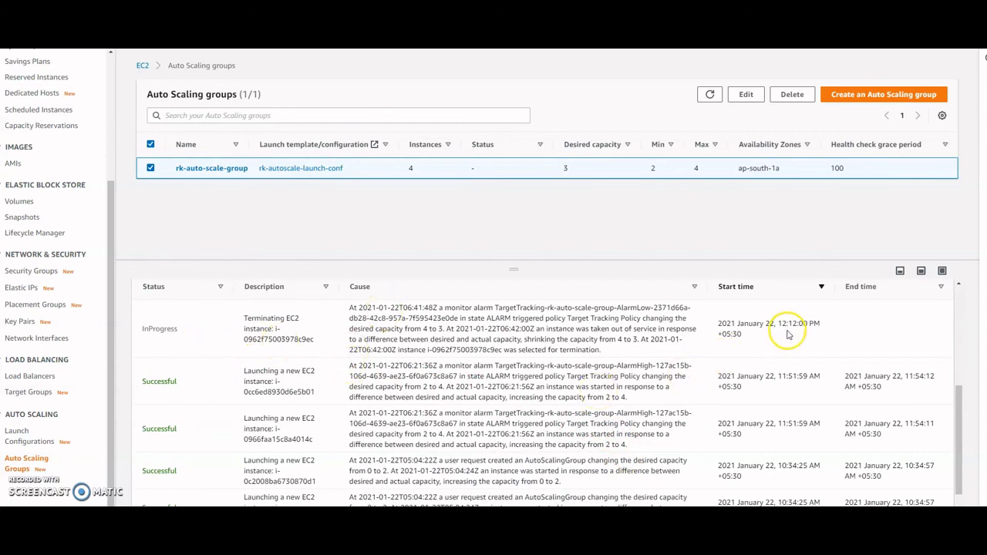
# - Switch to Gmail and read the newest AWS Notifications email about the instance termination in rk-auto-scale-group
pyautogui.hotkey('ctrl', 'Tab')
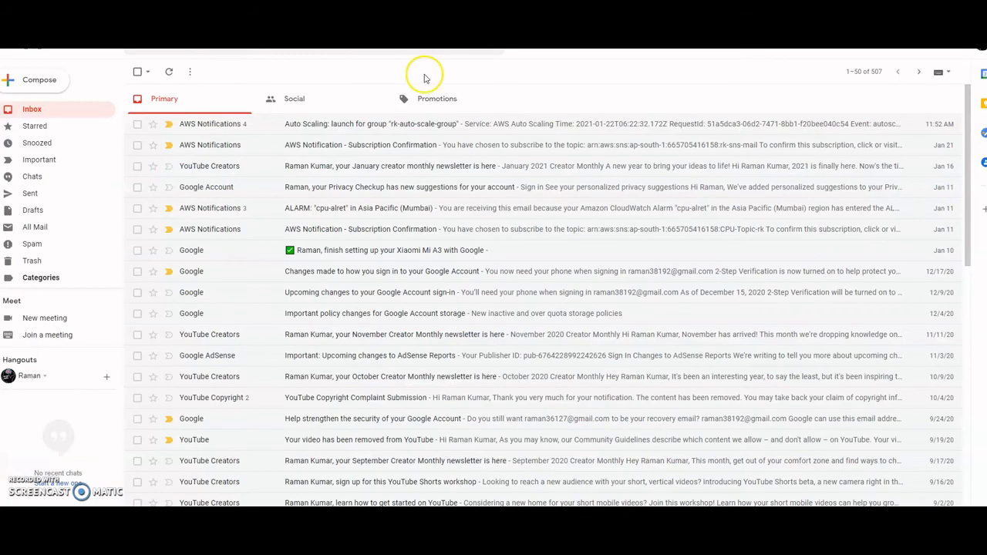
pyautogui.click(221, 124)
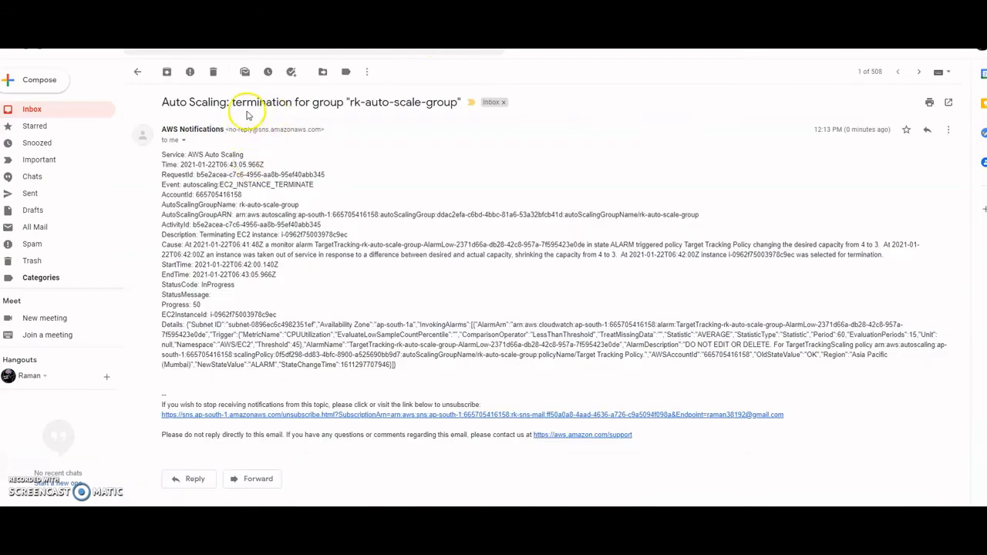
pyautogui.moveTo(242, 103); pyautogui.dragTo(346, 112)
pyautogui.click(394, 135)
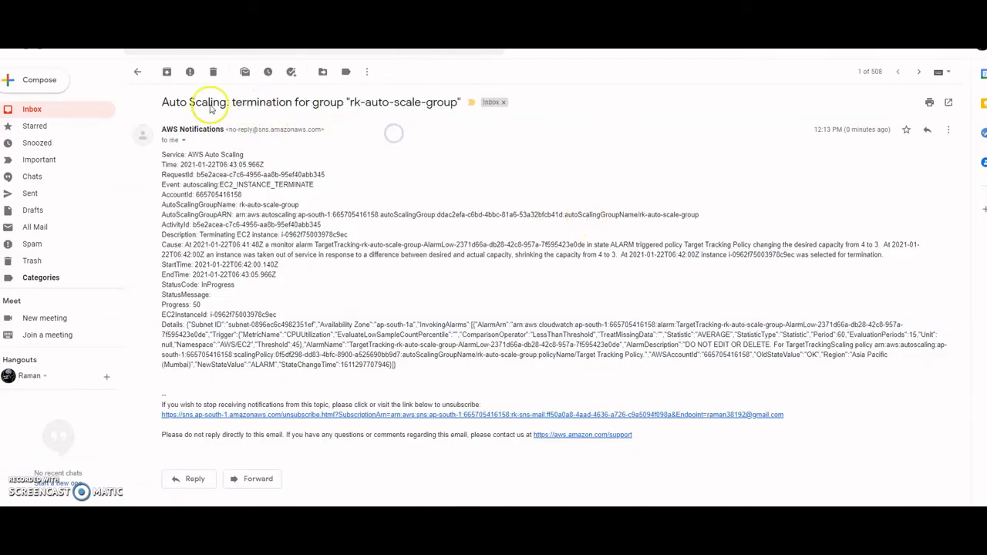
# - Switch back to EC2 and examine the registered instances and their status on the Classic-LB load balancer
pyautogui.hotkey('ctrl', 'Tab')
pyautogui.scroll(3, 43, 155)
pyautogui.scroll(-3, 44, 154)
pyautogui.click(28, 377)
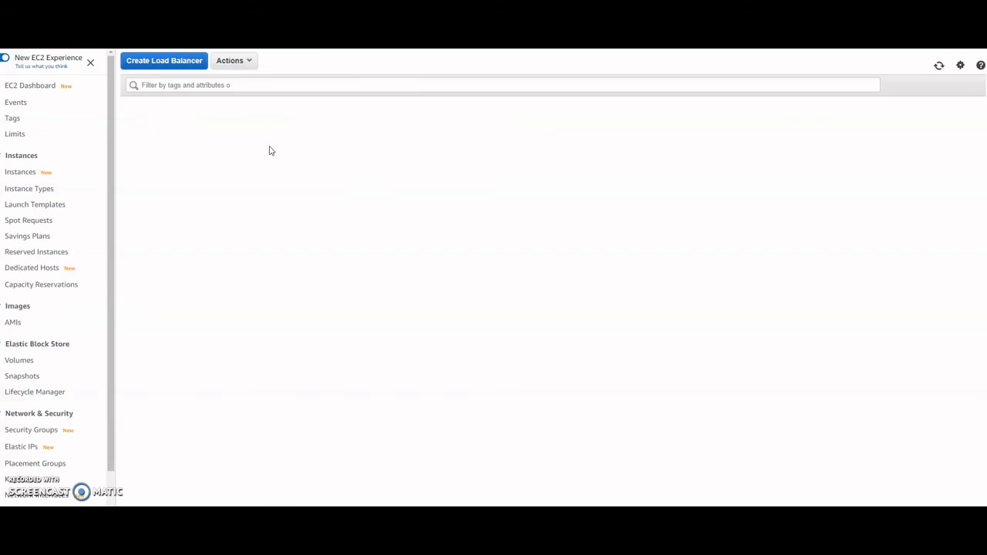
pyautogui.click(208, 285)
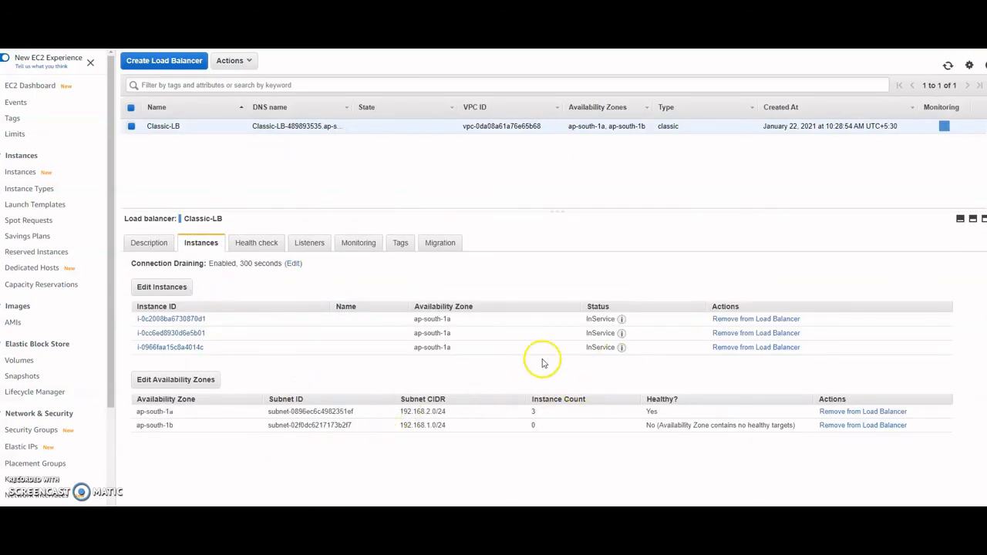
# - Open the running instances from the EC2 dashboard and remove the running-state filter to list all instances
pyautogui.click(34, 89)
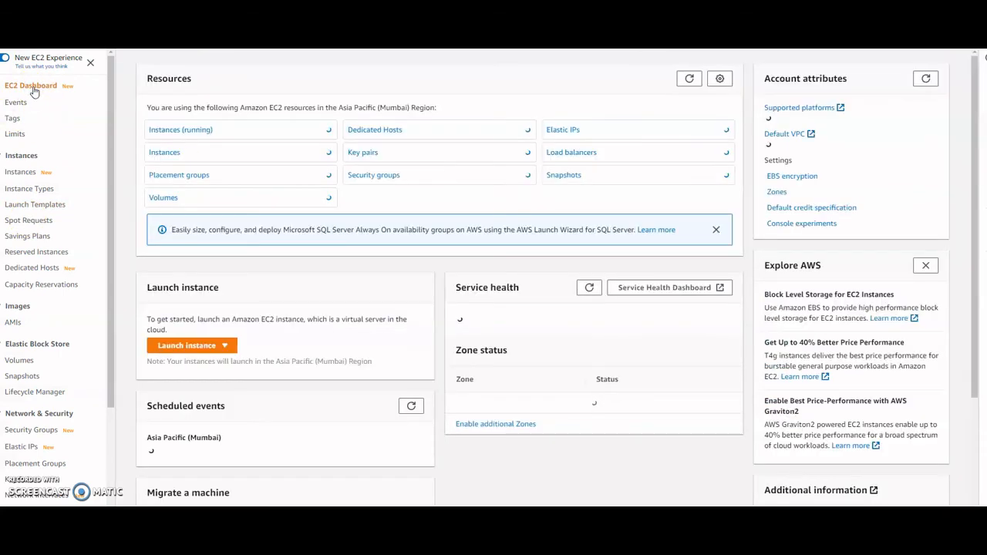
pyautogui.click(193, 131)
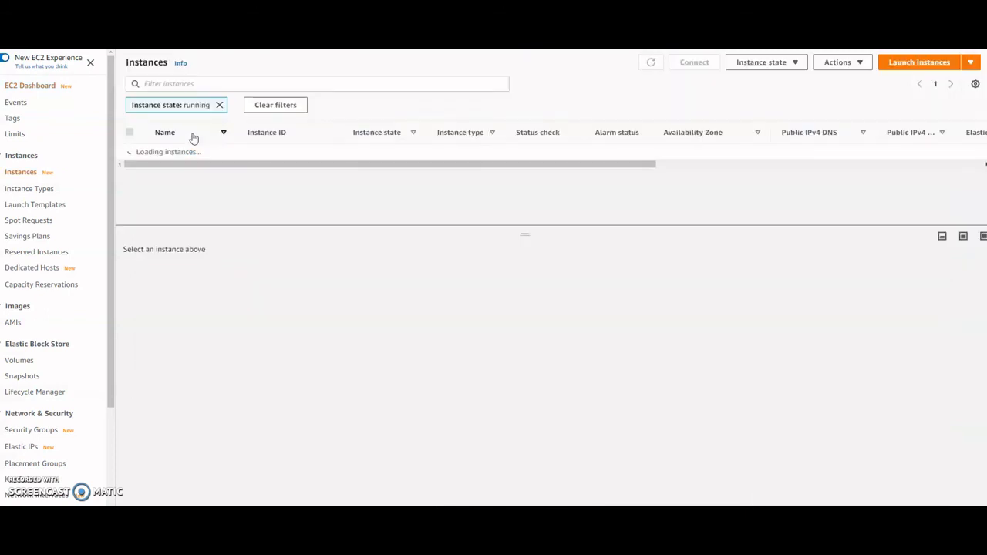
pyautogui.click(219, 106)
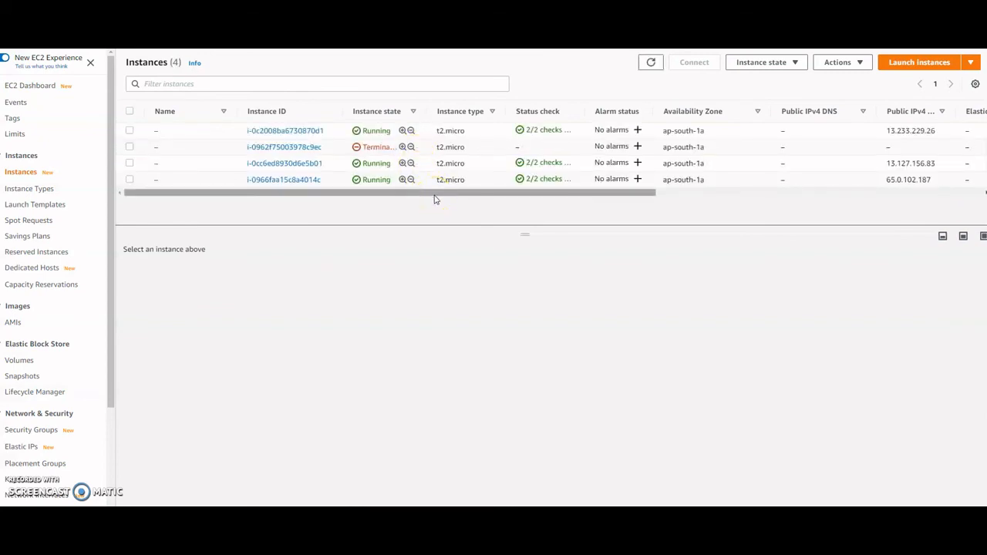
# - Inspect the launch times of instances i-0cc6ed8930d6e5b01 and i-0966faa15c8a4014c in their details
pyautogui.click(130, 163)
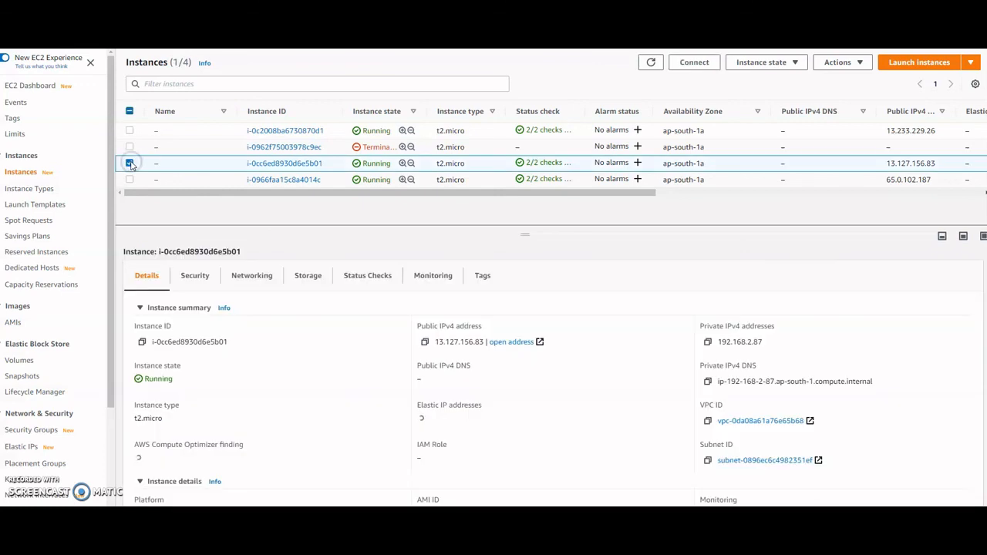
pyautogui.scroll(-5, 333, 407)
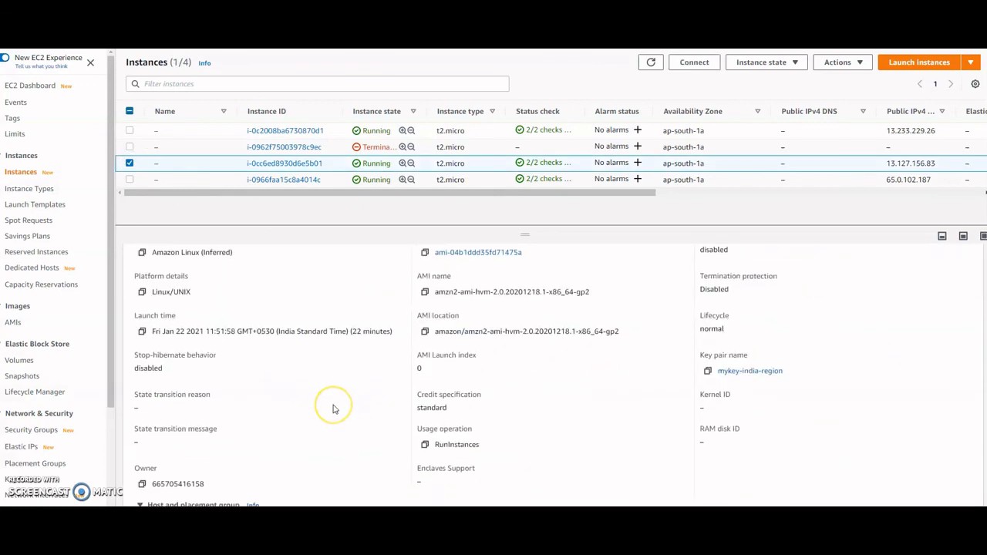
pyautogui.doubleClick(220, 331)
pyautogui.click(129, 179)
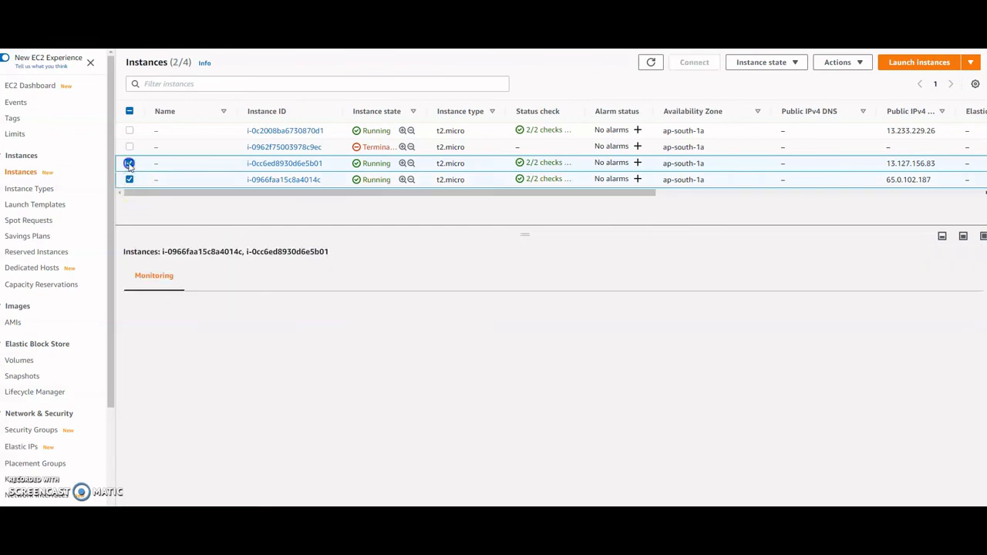
pyautogui.click(130, 164)
pyautogui.scroll(-5, 253, 375)
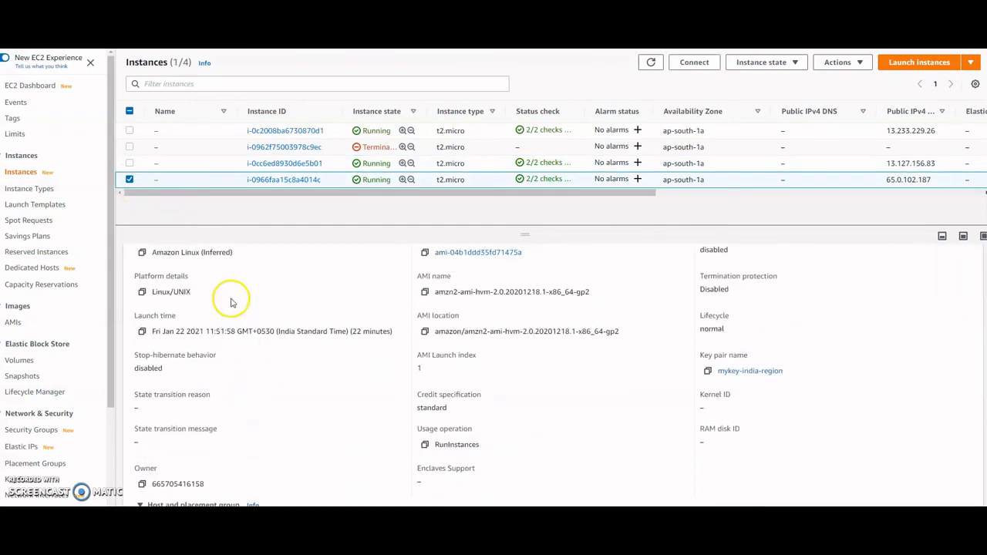
pyautogui.doubleClick(220, 331)
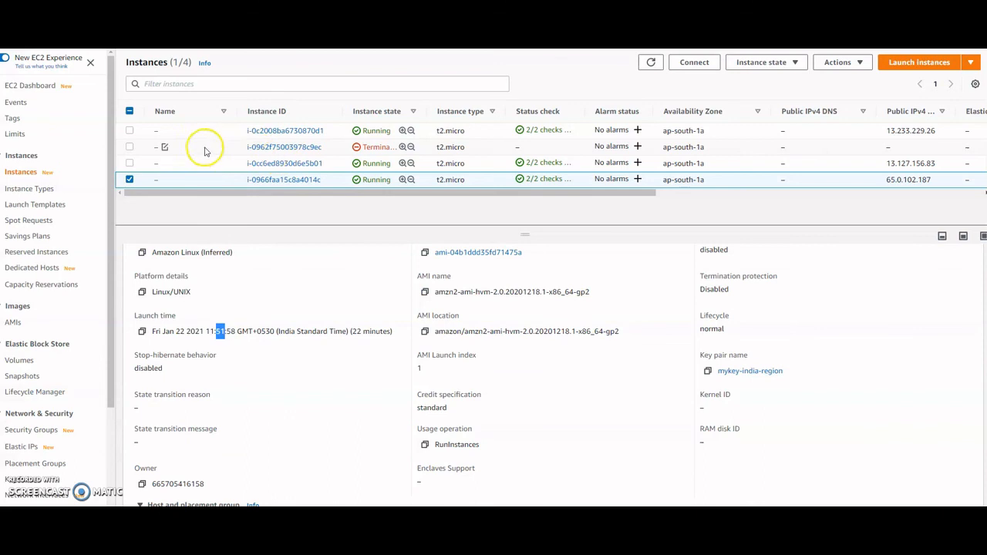
# - Select only instance i-0962f75003978c9ec and examine its ID and state in the details
pyautogui.click(129, 146)
pyautogui.click(165, 149)
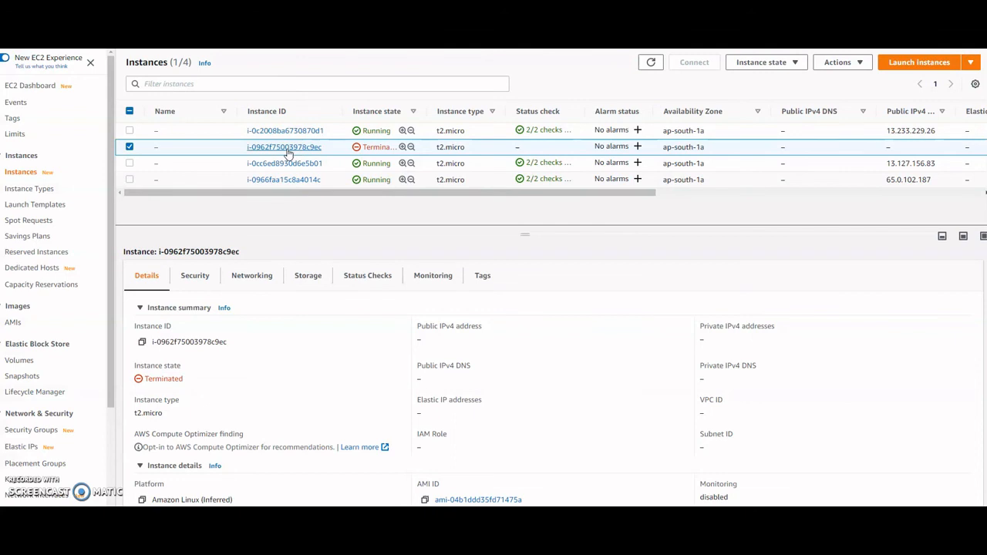
pyautogui.click(290, 143)
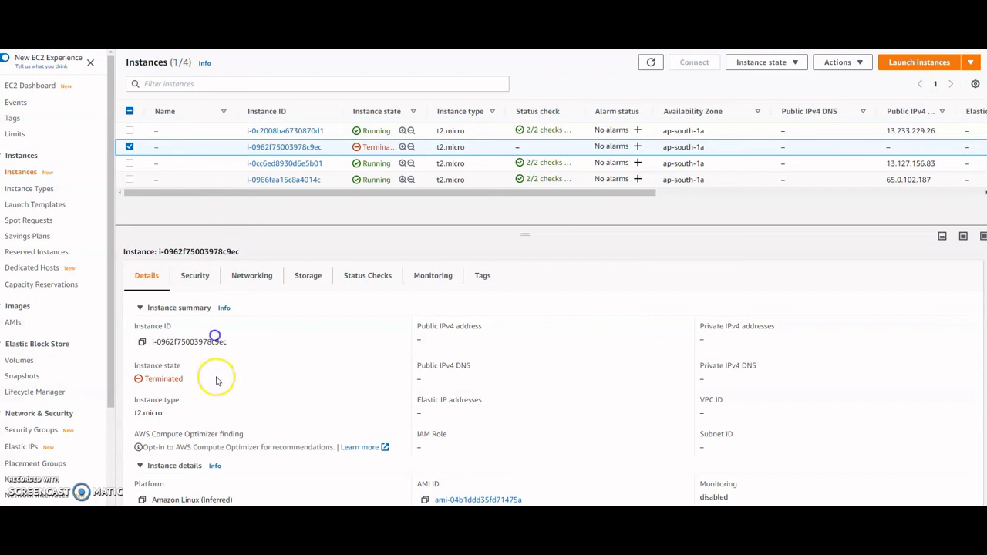
# - Bring up the browser window with the Classic-LB website, reload the page several times to test availability, and minimize the window
pyautogui.click(307, 498)
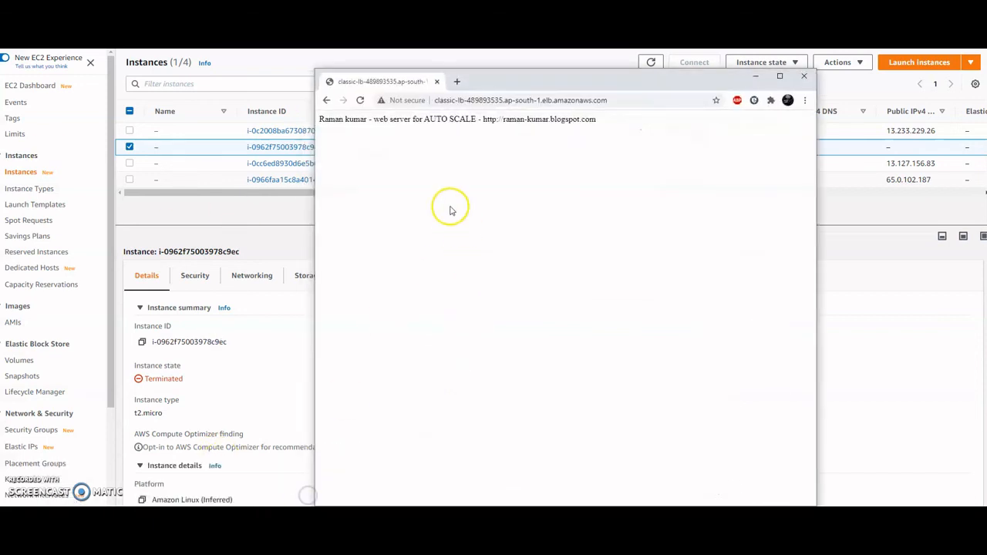
pyautogui.click(360, 101)
pyautogui.click(360, 101)
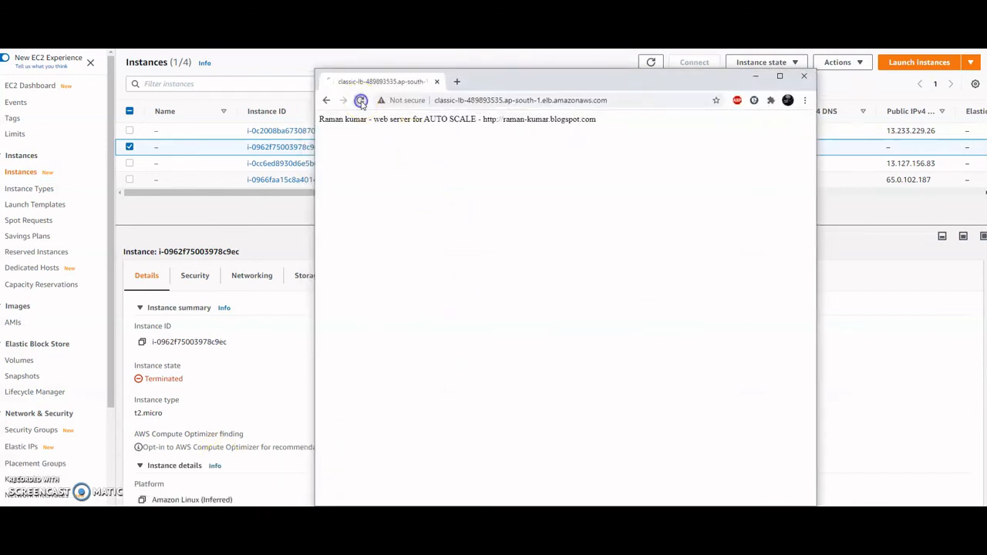
pyautogui.click(361, 101)
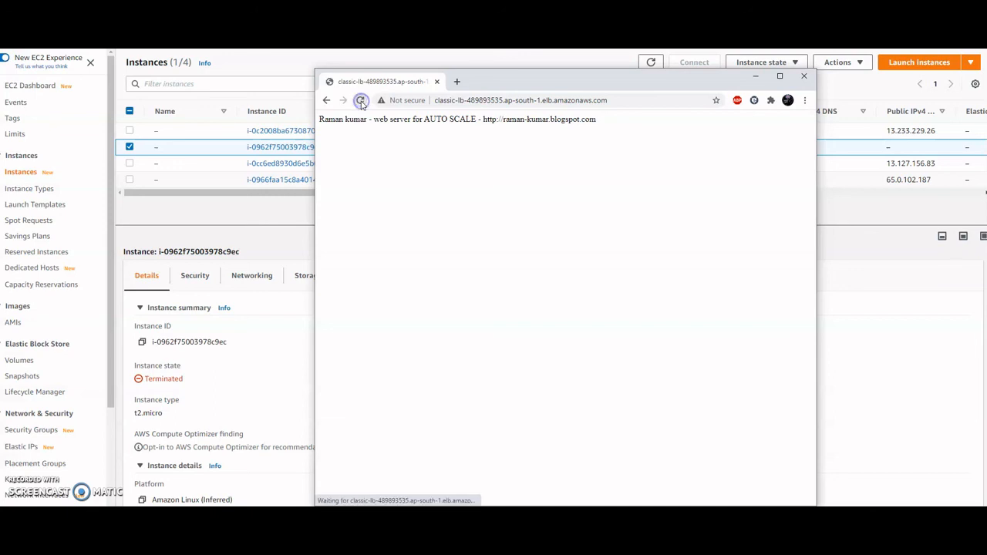
pyautogui.click(360, 101)
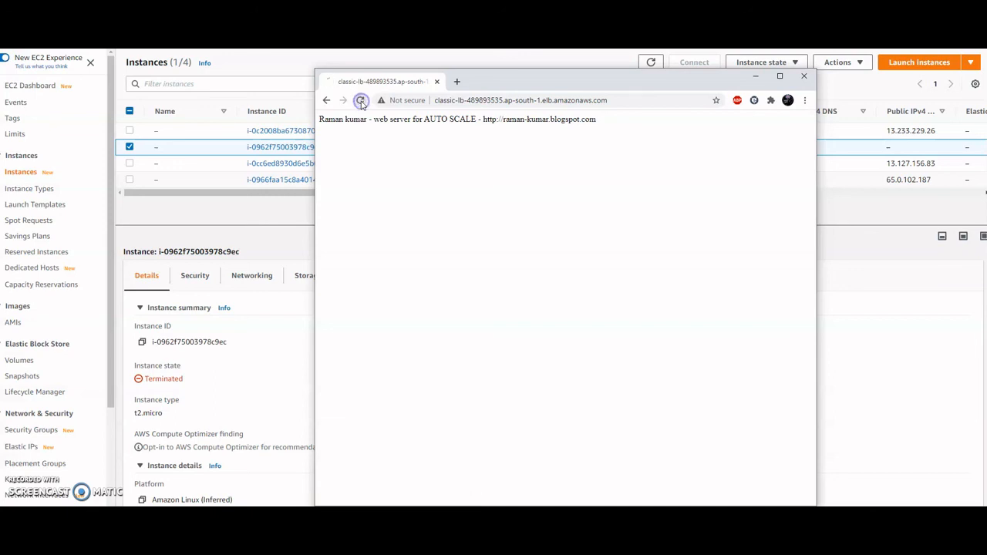
pyautogui.click(756, 77)
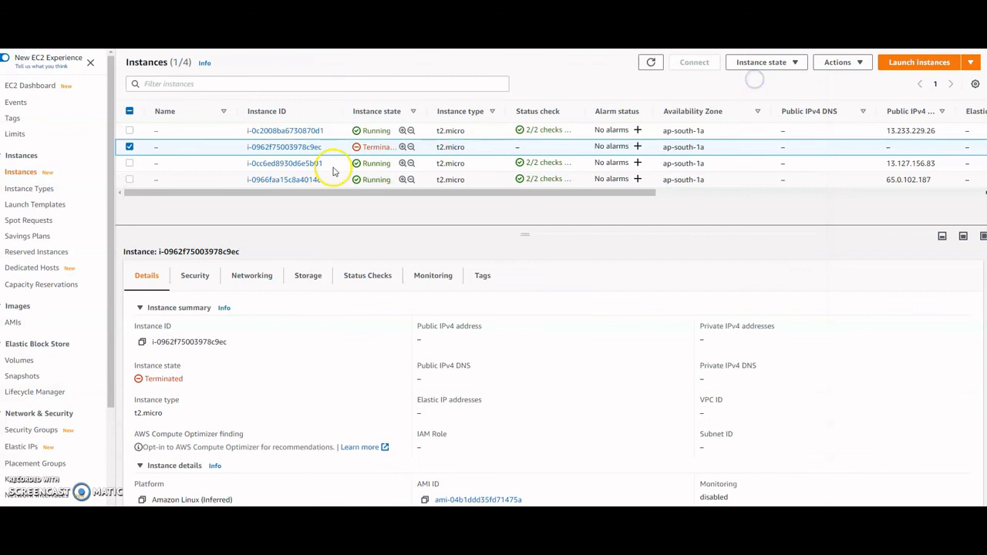
# - Refresh the instance list to check the states, then review the activity history of rk-auto-scale-group
pyautogui.click(660, 69)
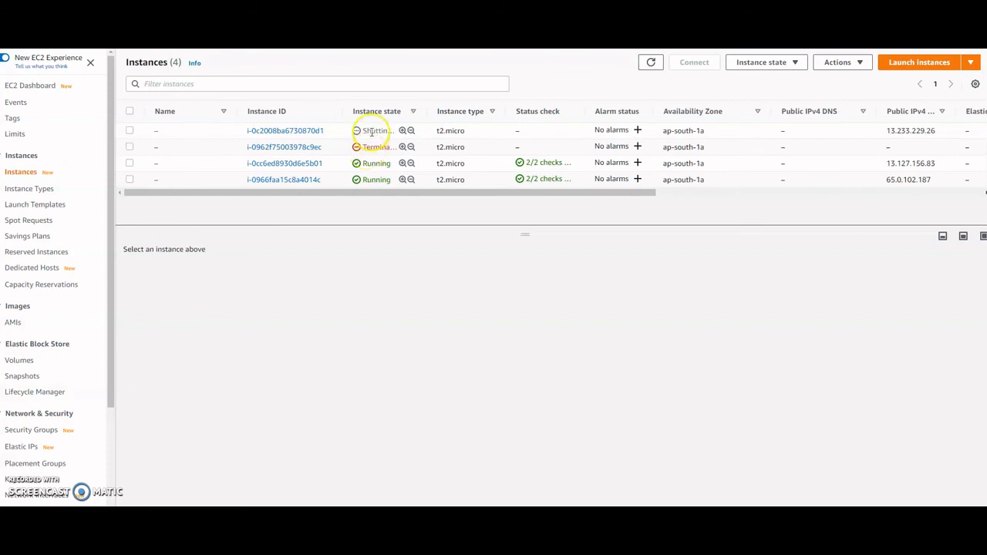
pyautogui.scroll(-3, 38, 362)
pyautogui.click(29, 472)
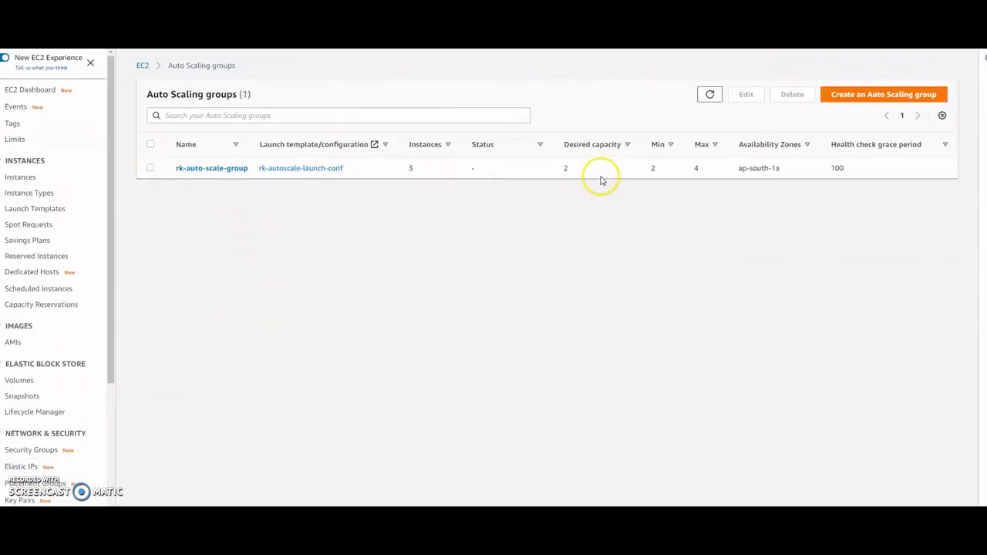
pyautogui.click(152, 170)
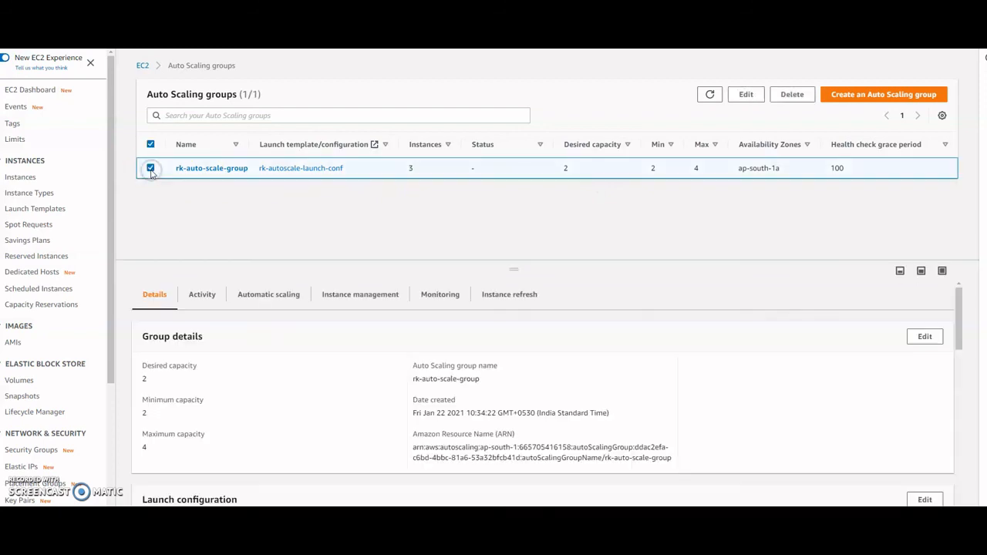
pyautogui.click(197, 302)
pyautogui.scroll(-5, 551, 353)
pyautogui.scroll(3, 619, 371)
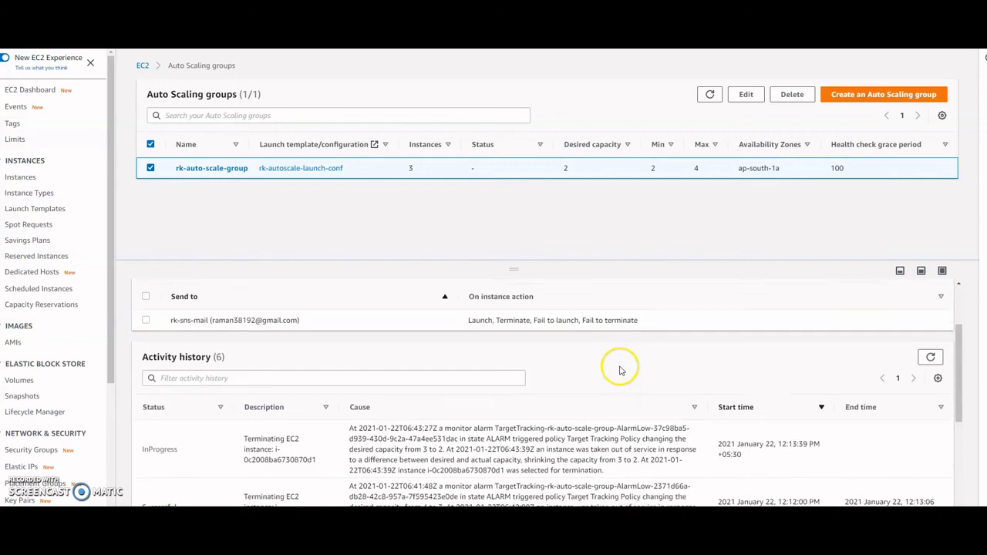
# - Examine the activity history of rk-auto-scale-group and compare the latest termination's start time with the current New Delhi time
pyautogui.scroll(-2, 617, 368)
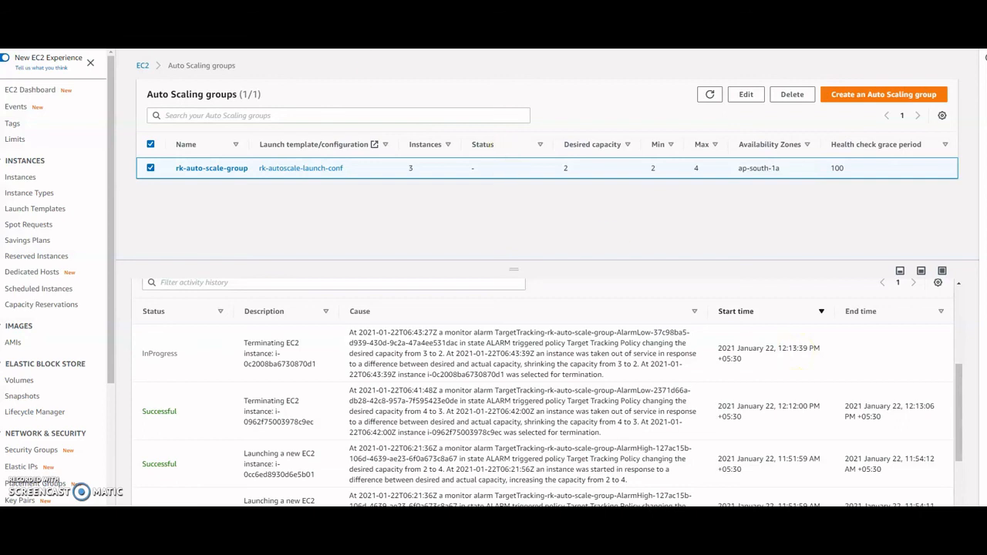
pyautogui.hotkey('ctrl', 'Tab')
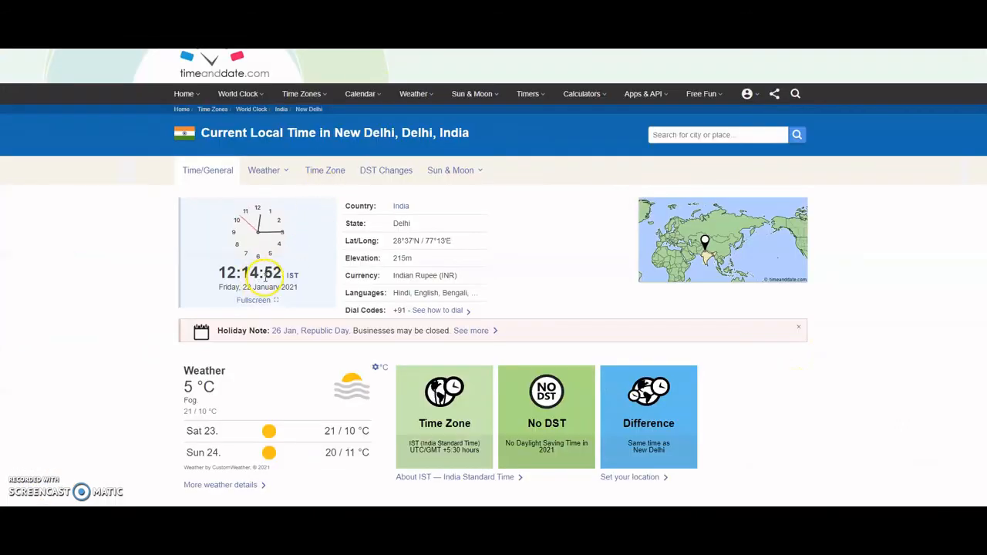
pyautogui.hotkey('ctrl', 'Tab')
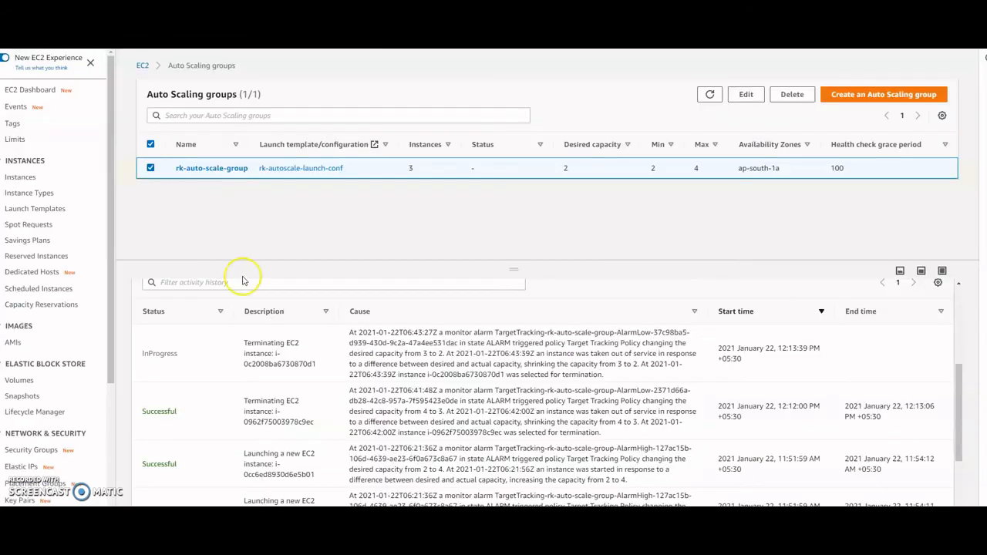
pyautogui.scroll(3, 395, 302)
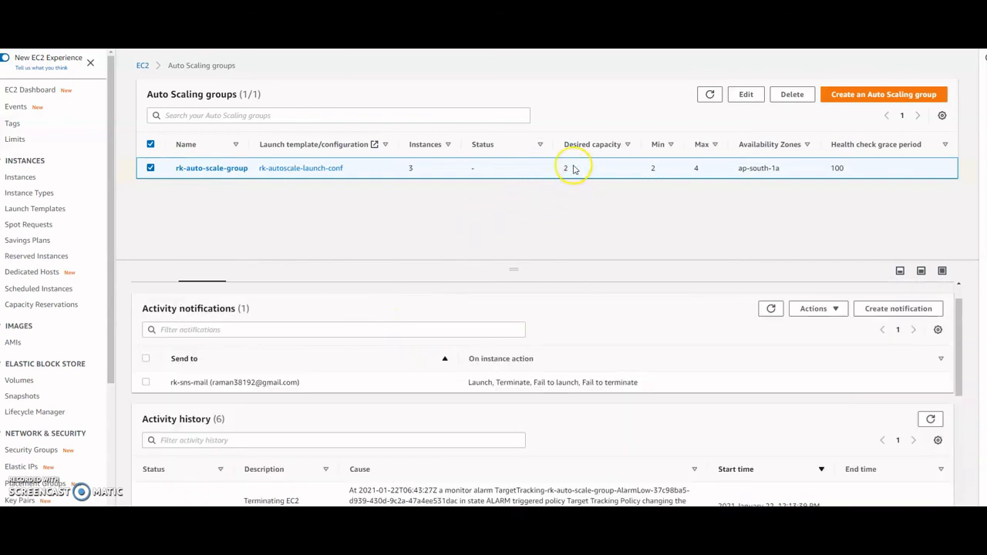
pyautogui.scroll(-5, 393, 383)
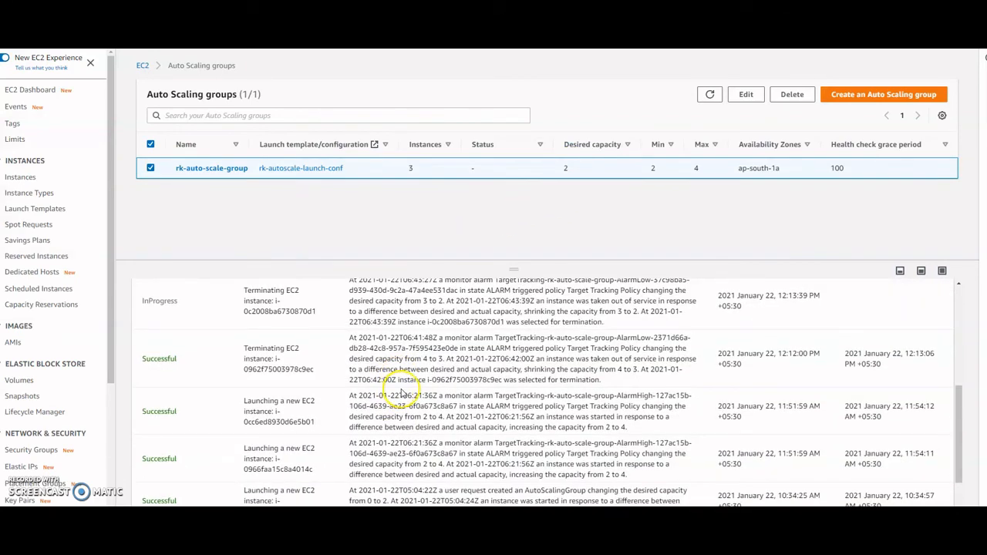
pyautogui.scroll(-1, 399, 393)
pyautogui.scroll(5, 409, 389)
pyautogui.scroll(2, 414, 387)
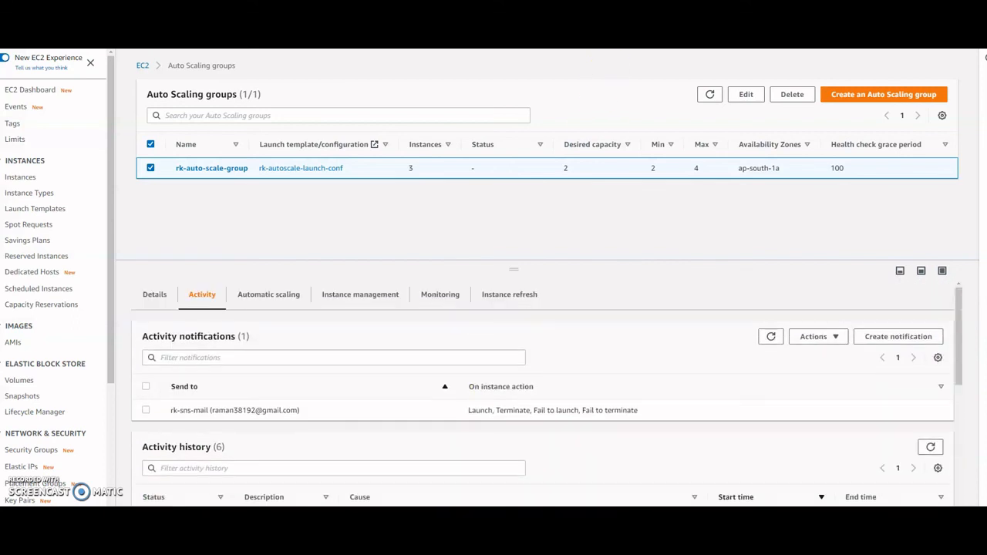
# - Return to the Gmail inbox and open the newest Auto Scaling termination notification for rk-auto-scale-group
pyautogui.hotkey('ctrl', 'Tab')
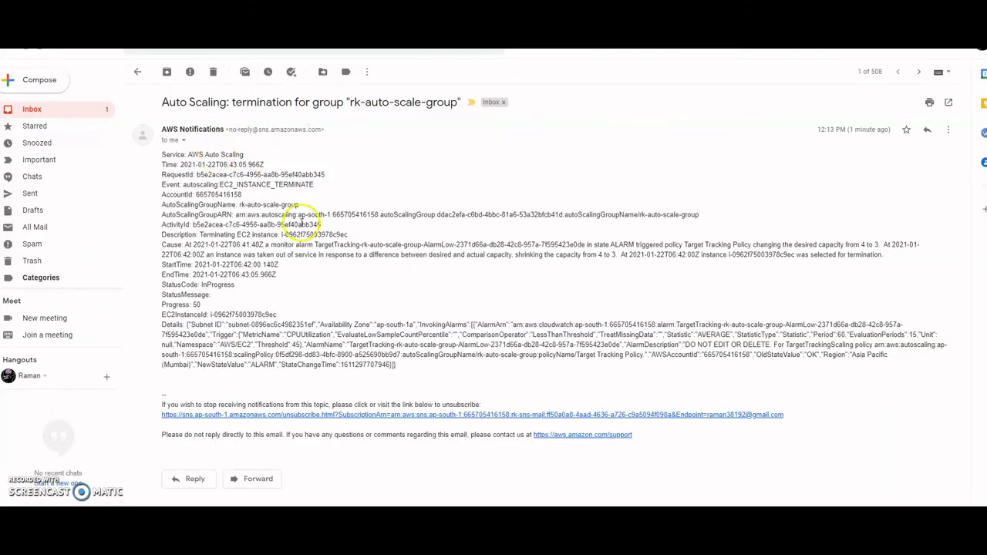
pyautogui.click(48, 109)
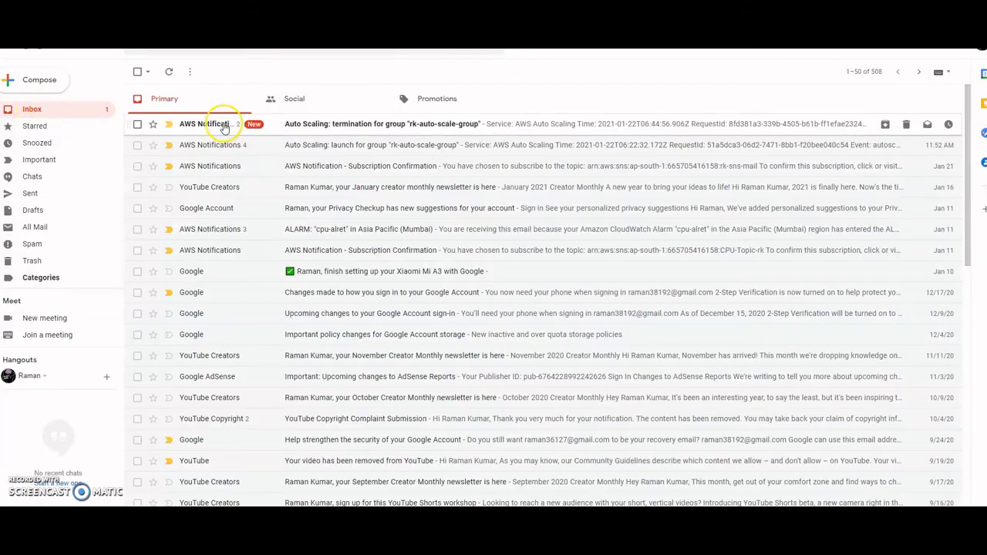
pyautogui.click(224, 126)
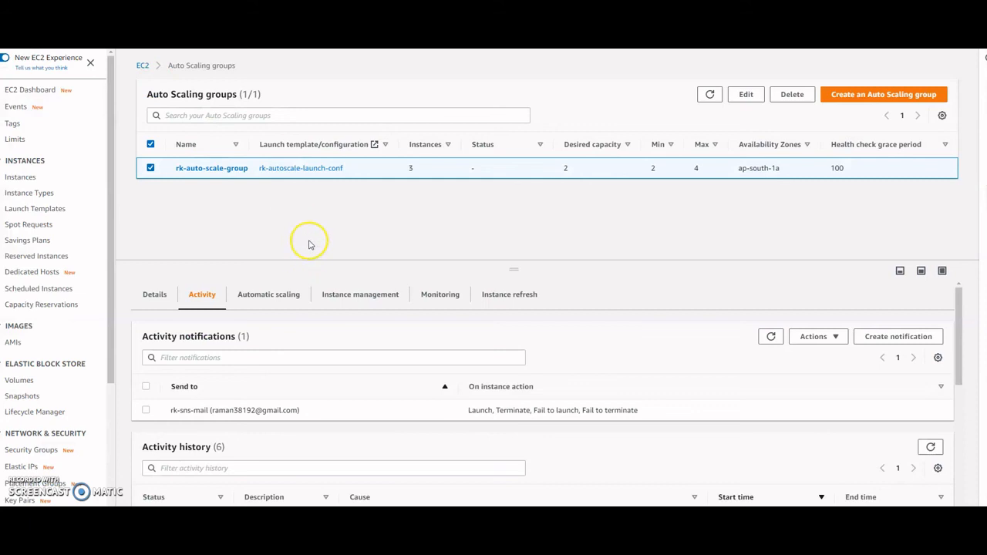
# - Refresh the Auto Scaling groups list and review the capacity settings and launch configuration in the details of rk-auto-scale-group
pyautogui.click(710, 94)
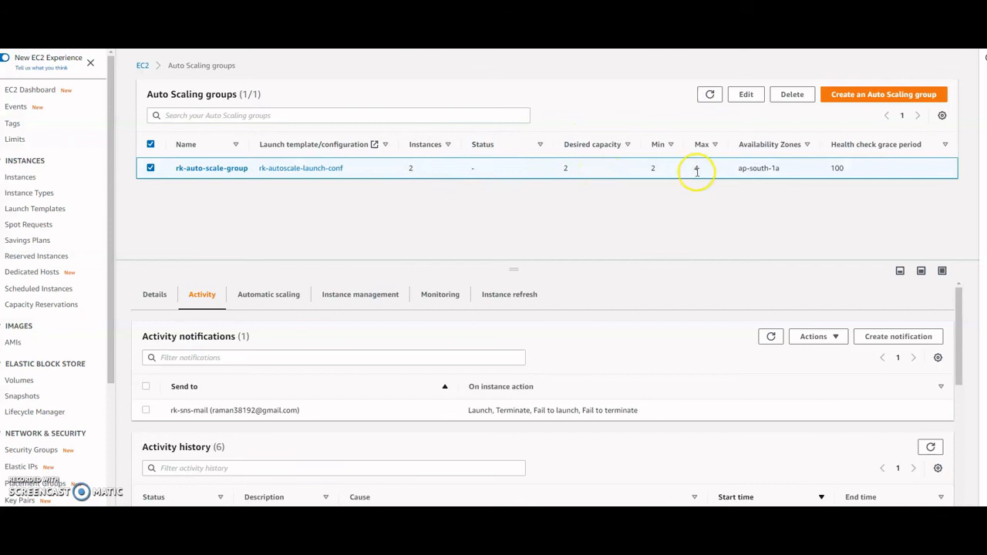
pyautogui.click(156, 297)
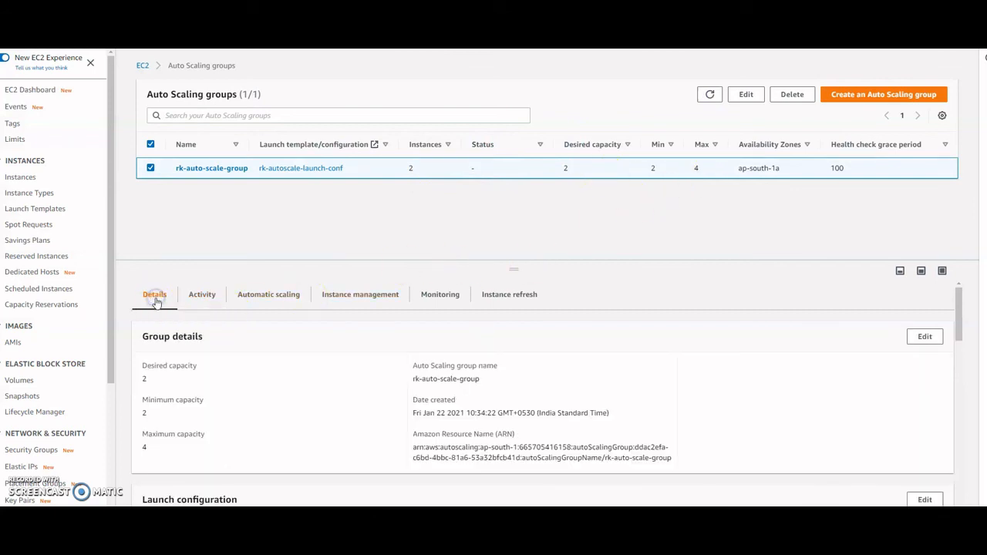
pyautogui.scroll(-3, 268, 380)
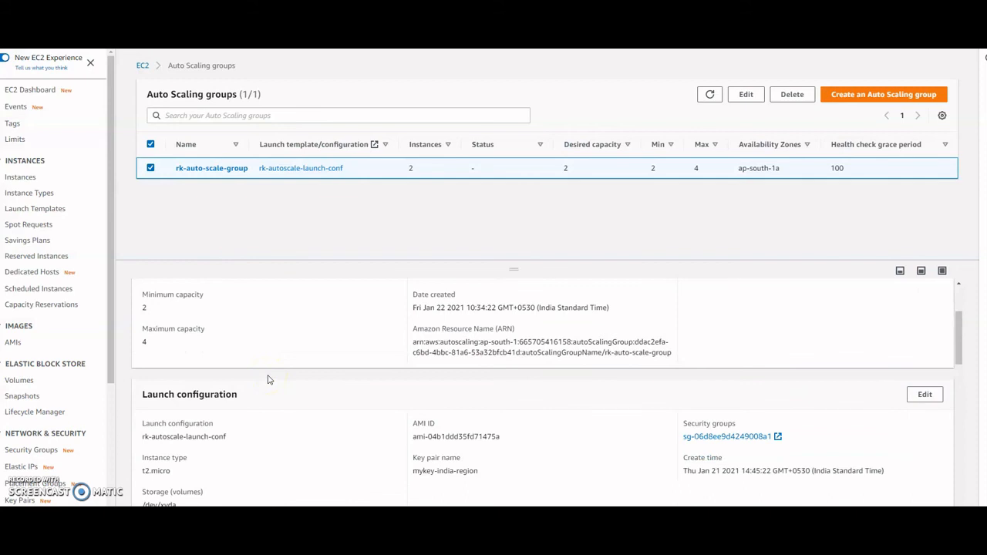
pyautogui.scroll(-2, 269, 380)
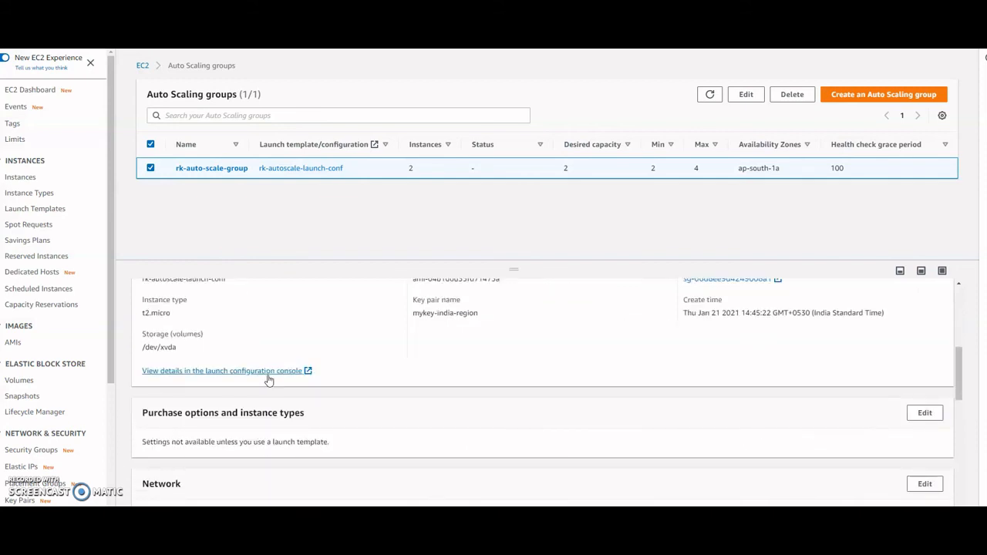
pyautogui.click(264, 375)
pyautogui.scroll(2, 324, 343)
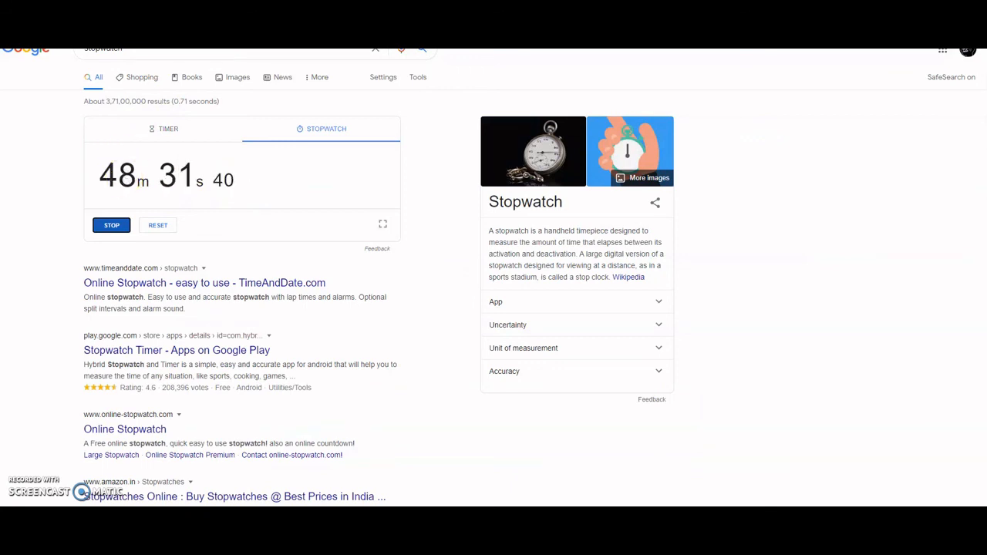
# - Refresh the CloudWatch alarms, then review the load balancing, health check and advanced configuration details of rk-auto-scale-group
pyautogui.hotkey('ctrl', 'Tab')
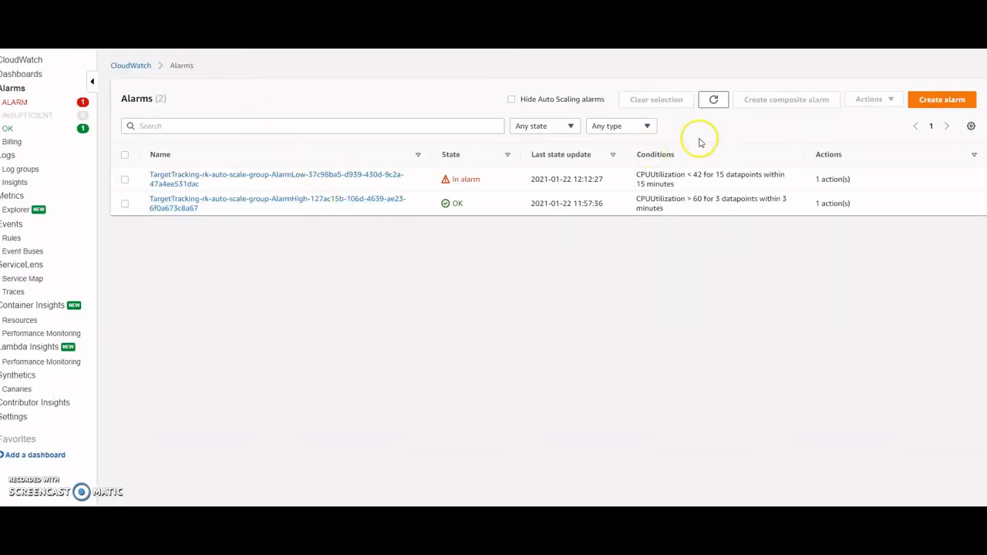
pyautogui.click(714, 101)
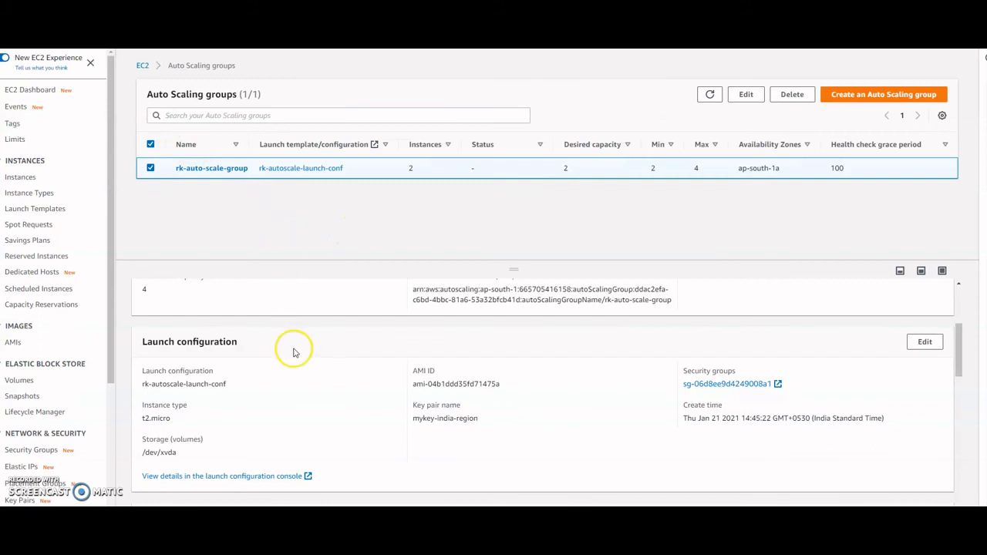
pyautogui.scroll(-2, 293, 351)
pyautogui.scroll(-3, 294, 350)
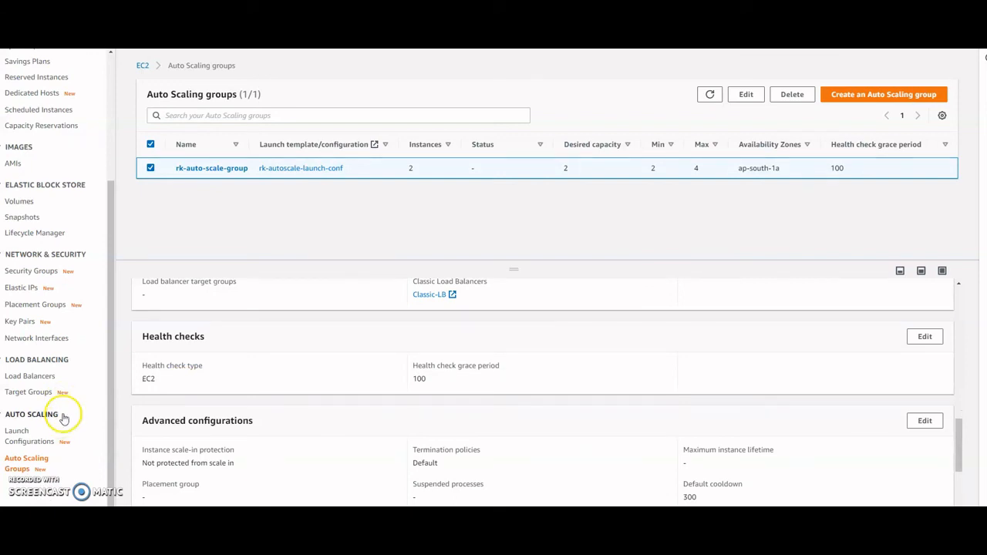
pyautogui.scroll(3, 63, 416)
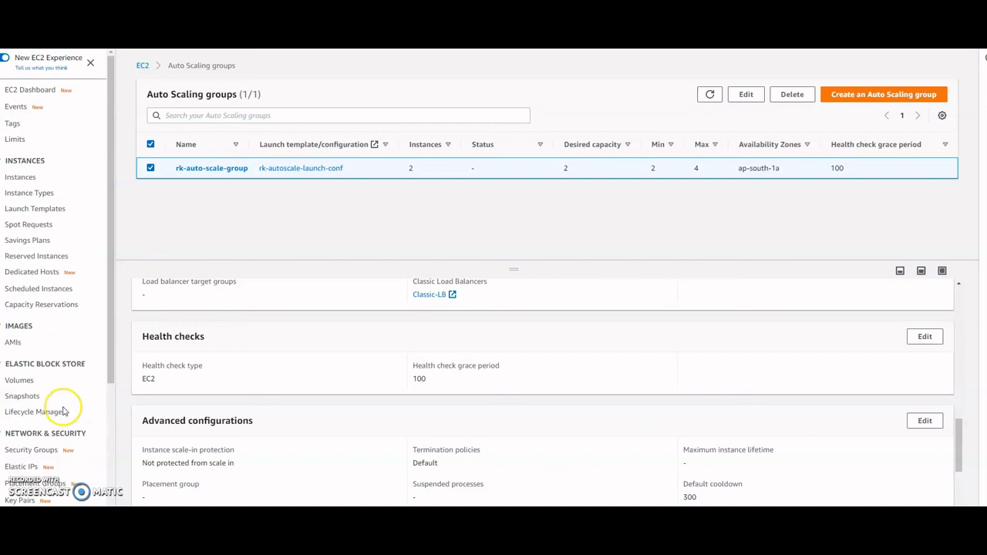
pyautogui.scroll(-3, 68, 389)
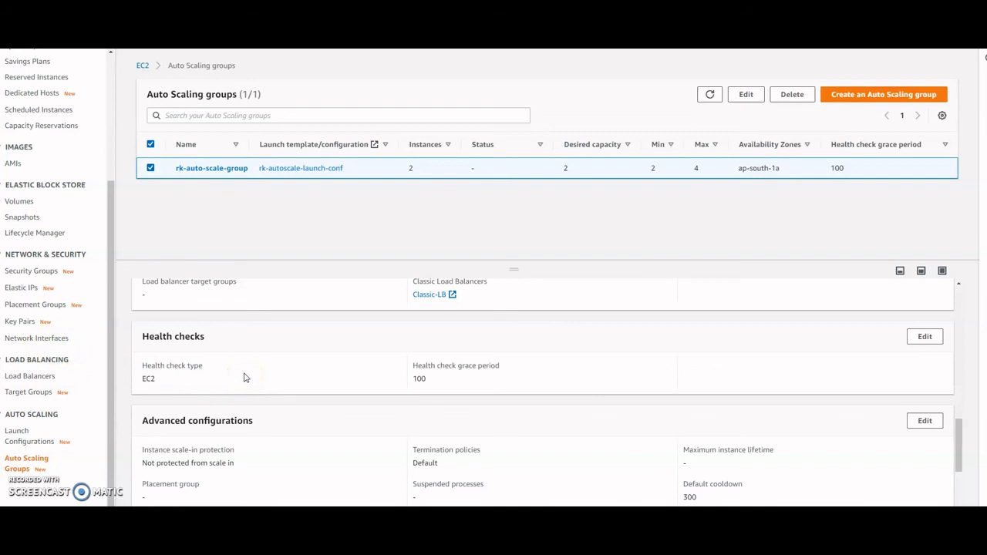
# - Bring up the Classic-LB website window, reload the page to test availability, and minimize the window again
pyautogui.click(293, 487)
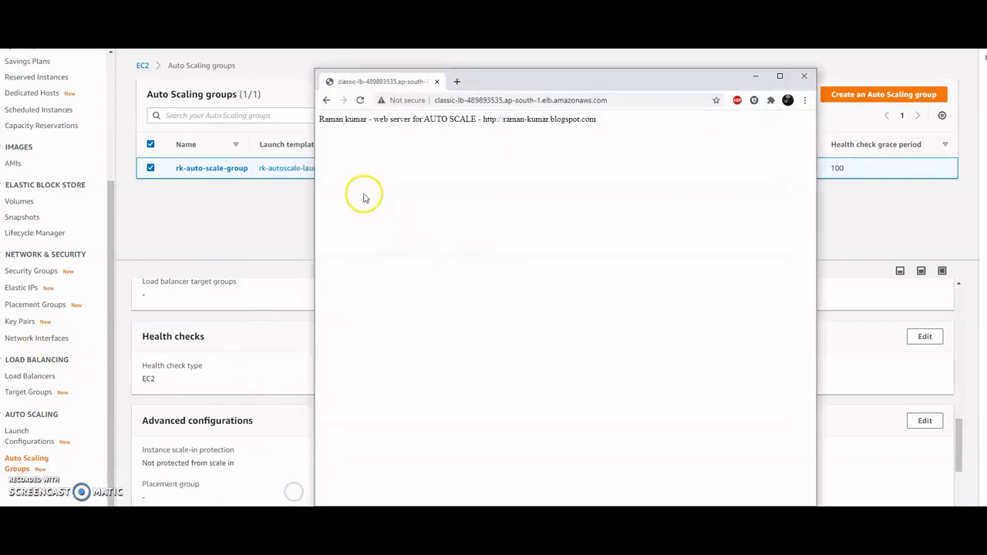
pyautogui.click(360, 101)
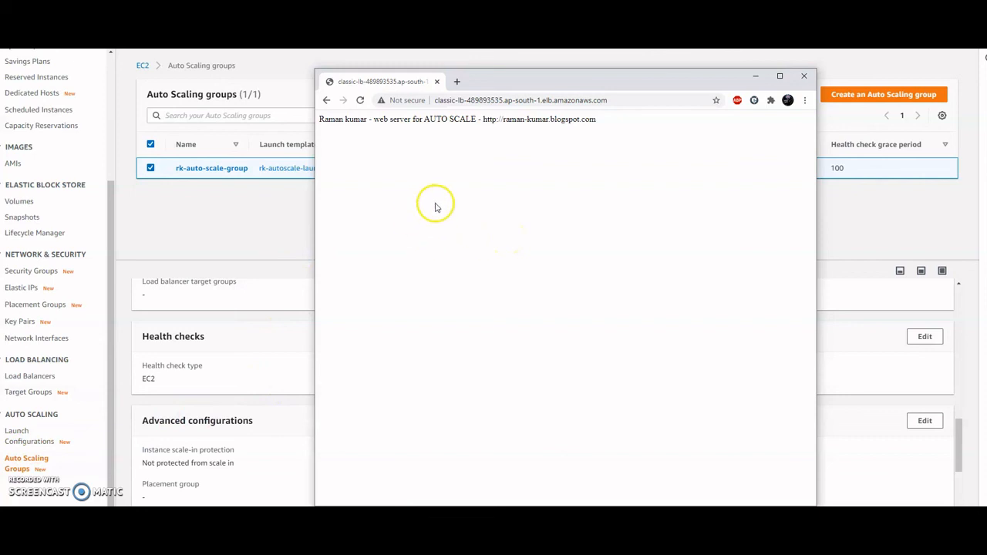
pyautogui.click(757, 80)
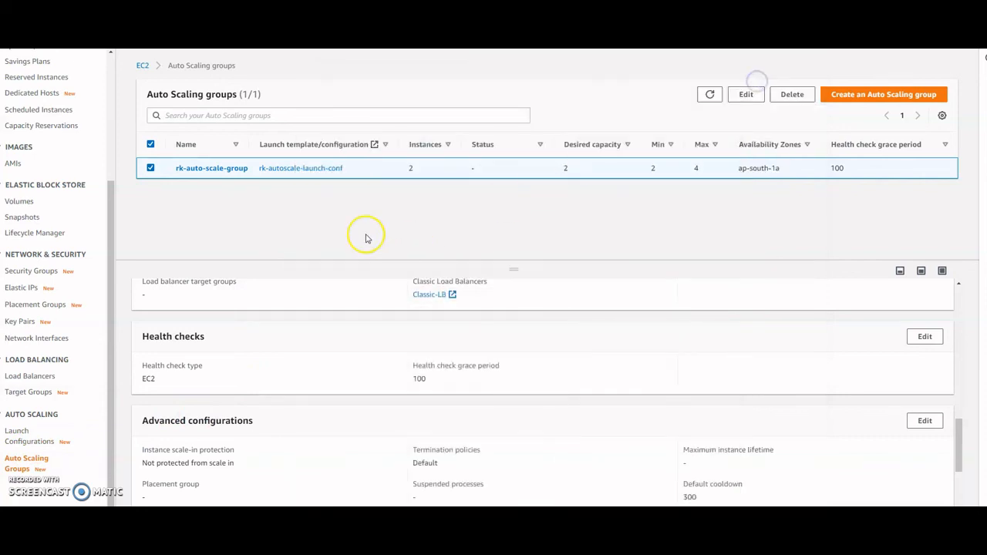
# - Refresh the Auto Scaling groups list, then list all EC2 instances without the running-state filter to check their states
pyautogui.click(704, 104)
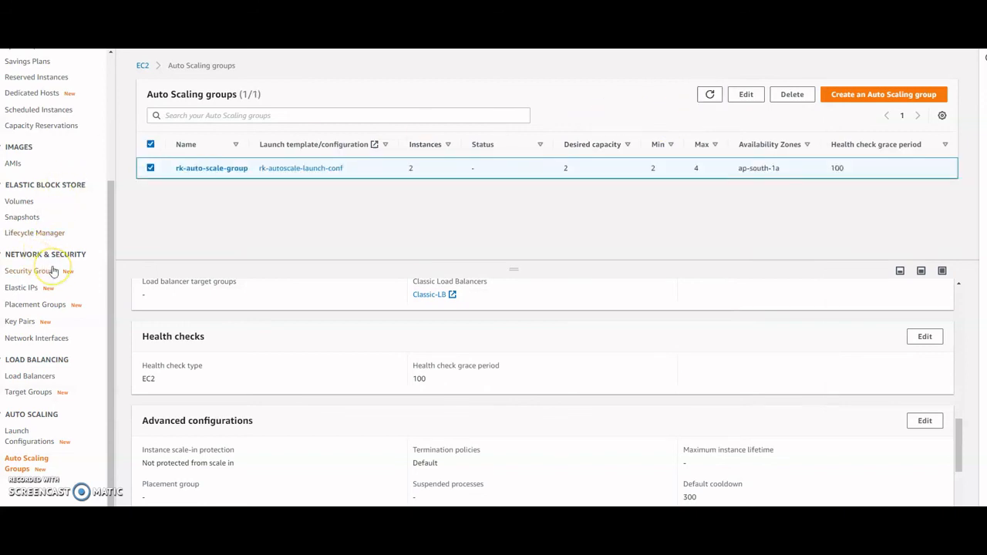
pyautogui.scroll(3, 53, 271)
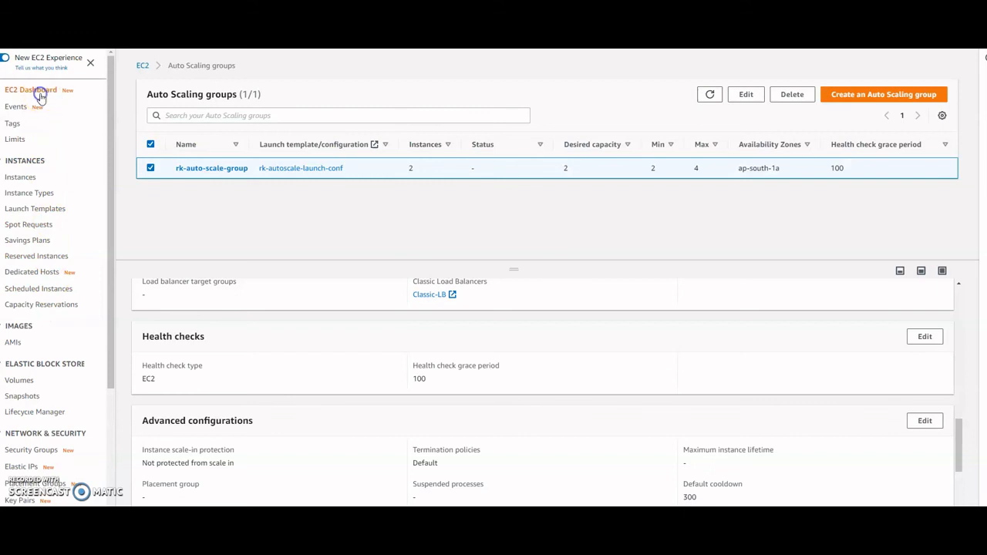
pyautogui.click(37, 91)
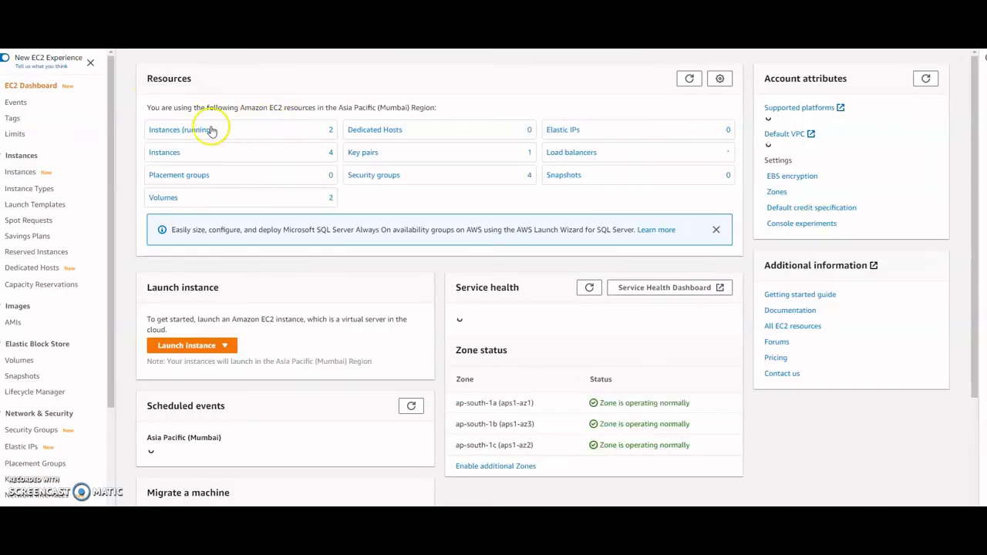
pyautogui.click(192, 131)
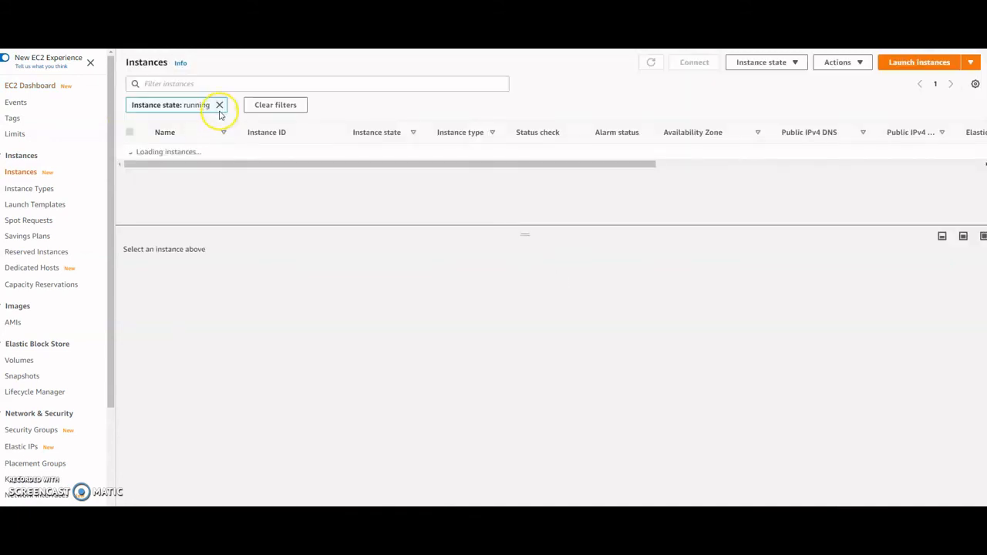
pyautogui.click(220, 104)
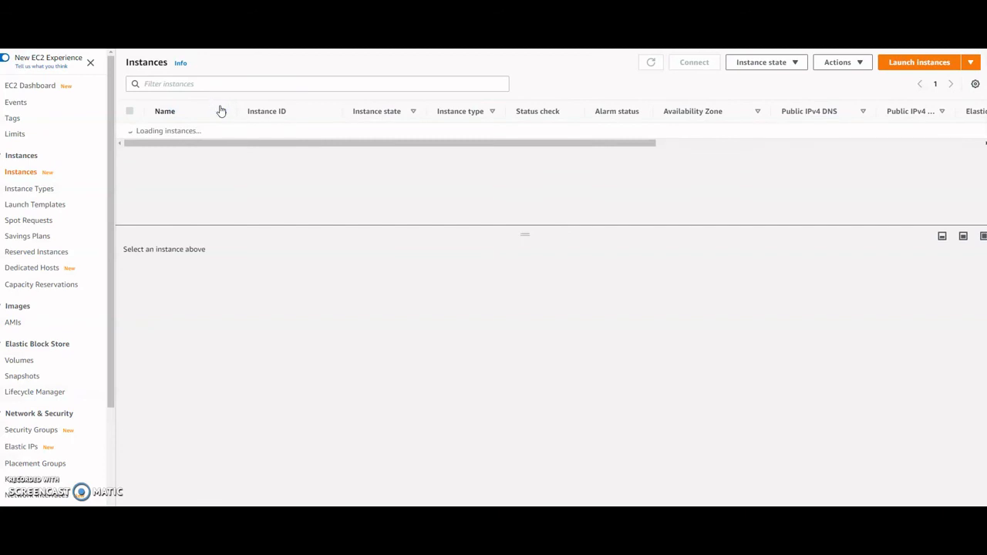
pyautogui.click(220, 111)
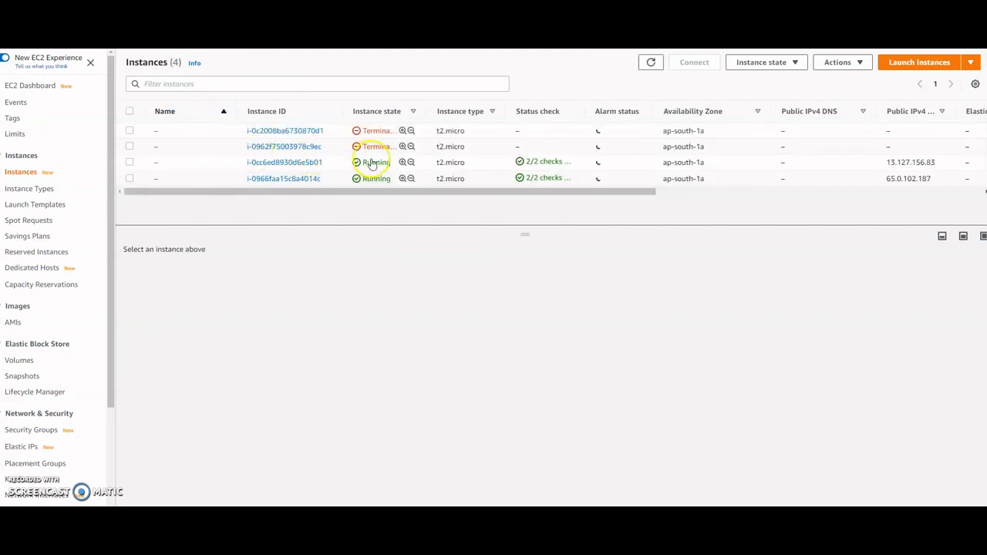
# - Delete the Auto Scaling group rk-auto-scale-group, confirming the deletion with the word delete
pyautogui.scroll(-2, 82, 375)
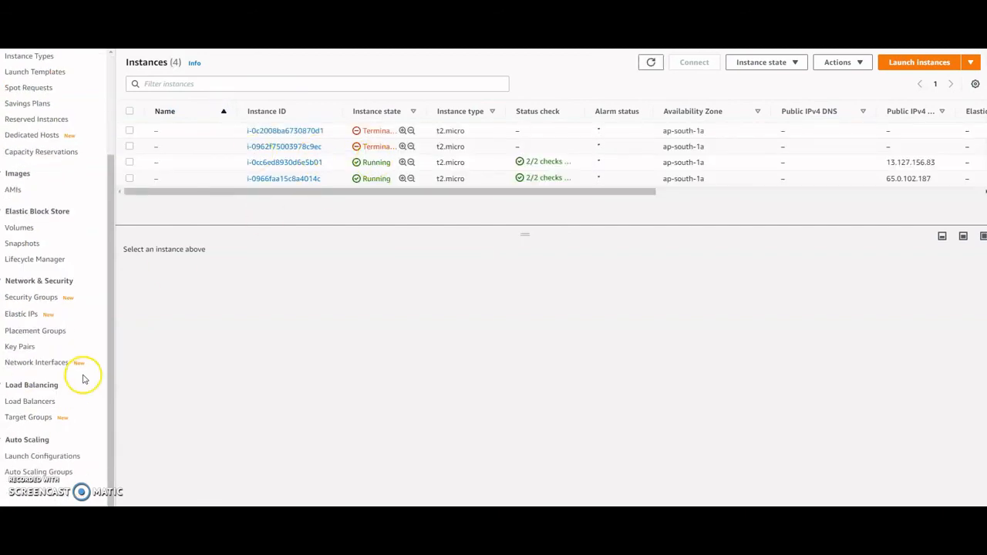
pyautogui.click(54, 471)
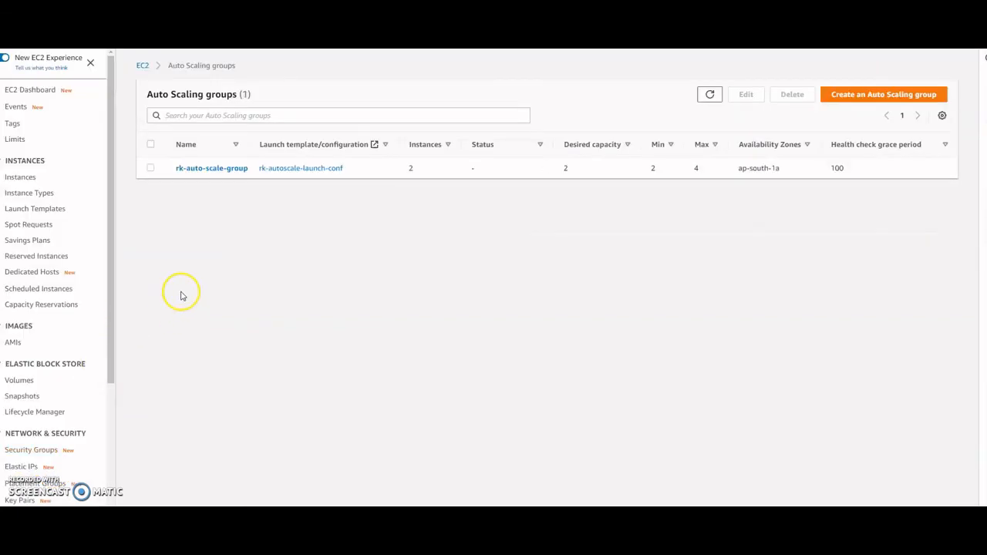
pyautogui.click(151, 168)
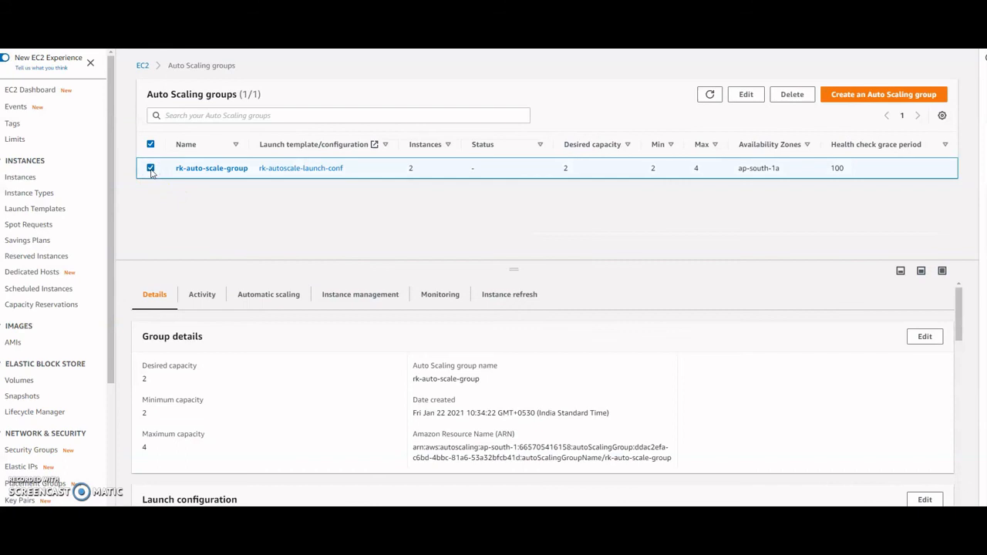
pyautogui.click(795, 96)
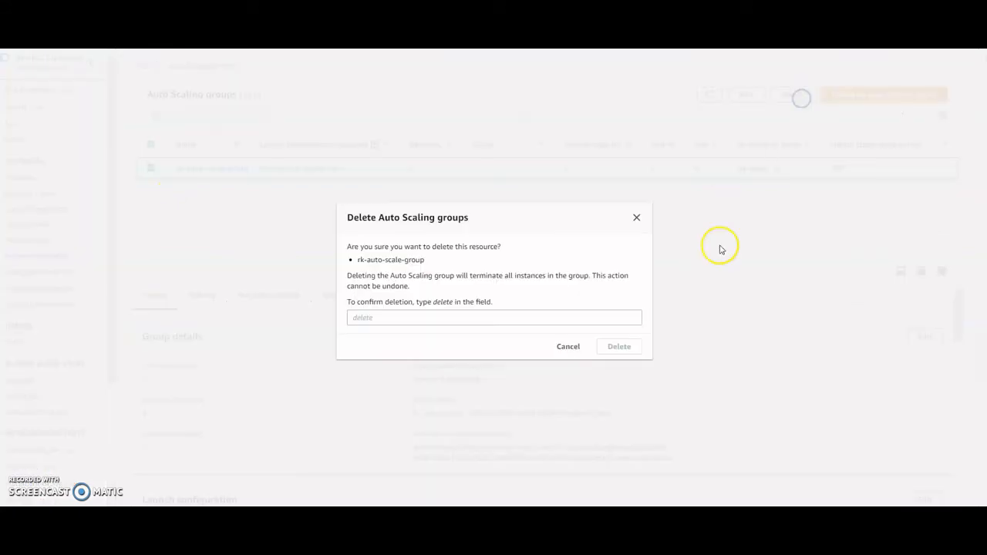
pyautogui.click(438, 313)
pyautogui.write('de')
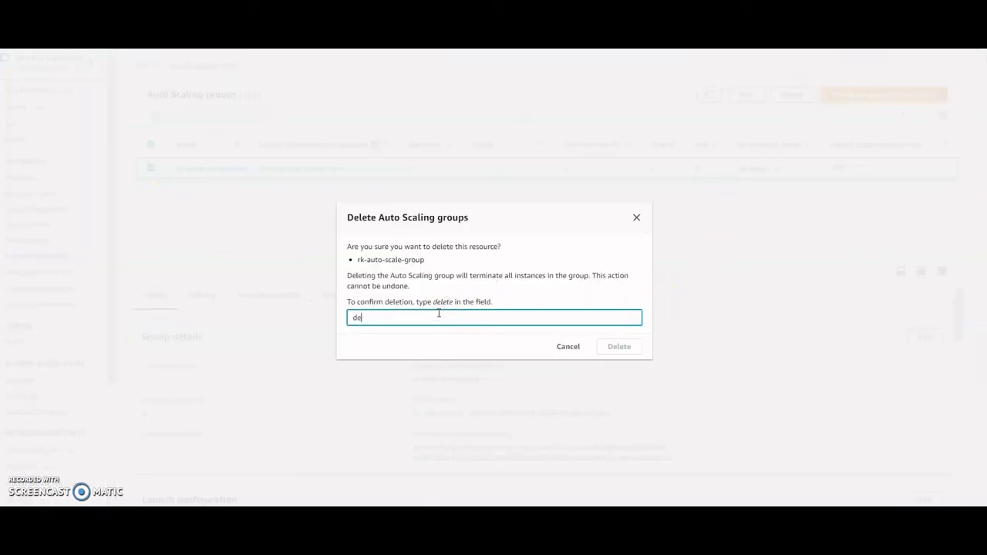
pyautogui.write('lete')
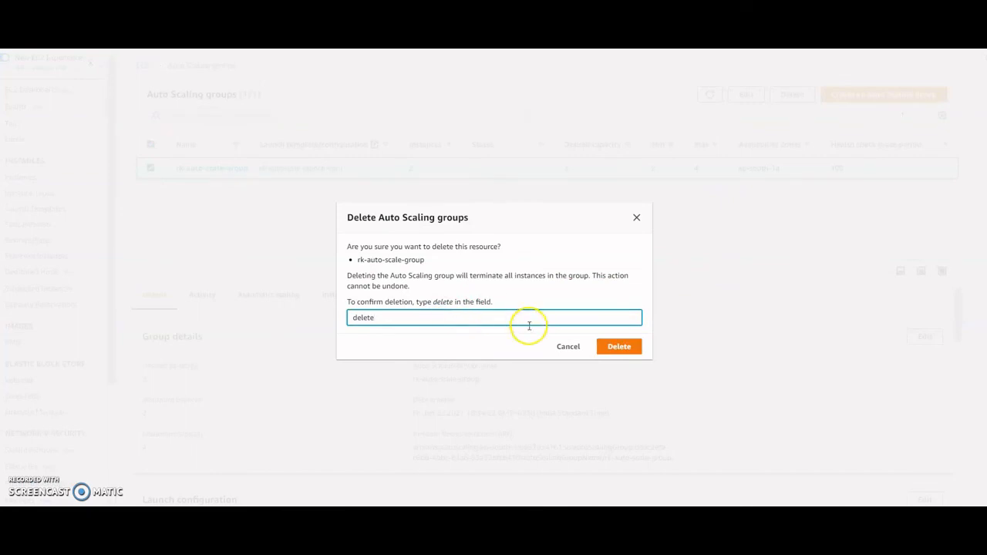
pyautogui.click(609, 348)
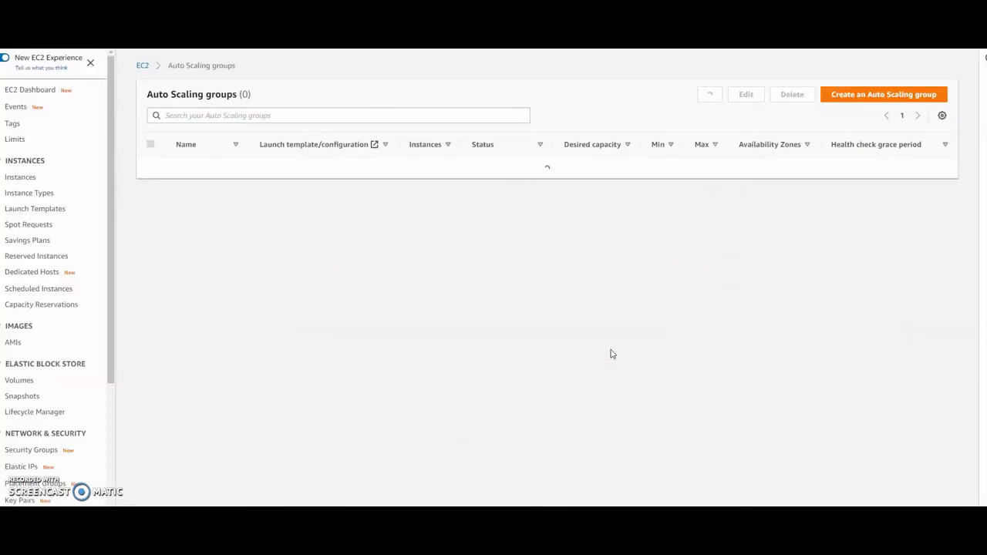
# - Delete the launch configuration rk-autoscale-launch-conf and confirm the deletion
pyautogui.scroll(-3, 93, 324)
pyautogui.click(24, 437)
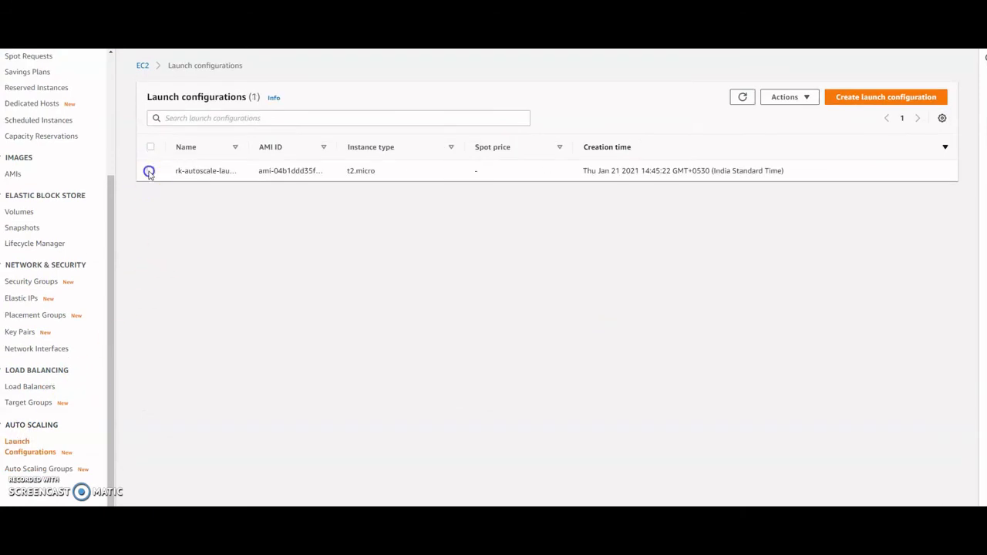
pyautogui.click(149, 171)
pyautogui.click(808, 98)
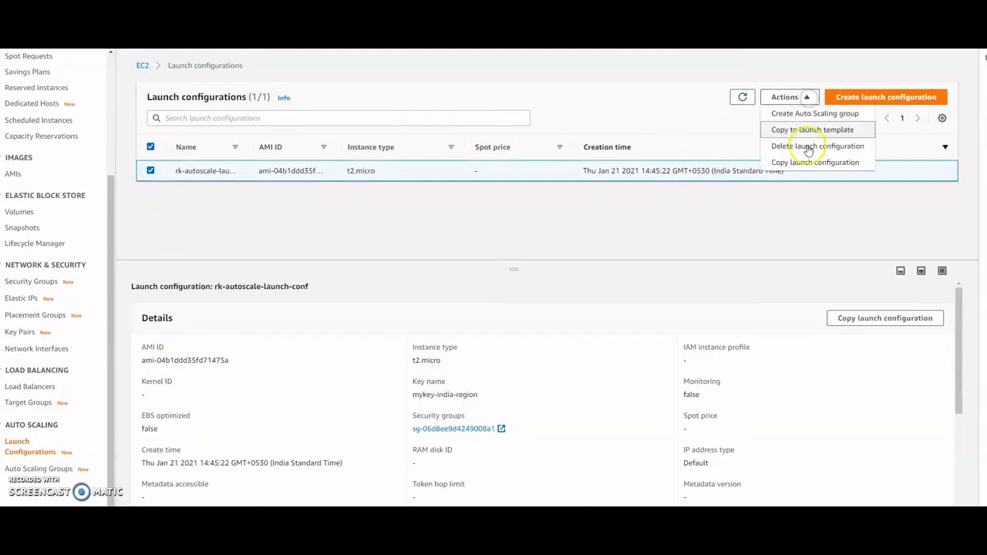
pyautogui.click(804, 147)
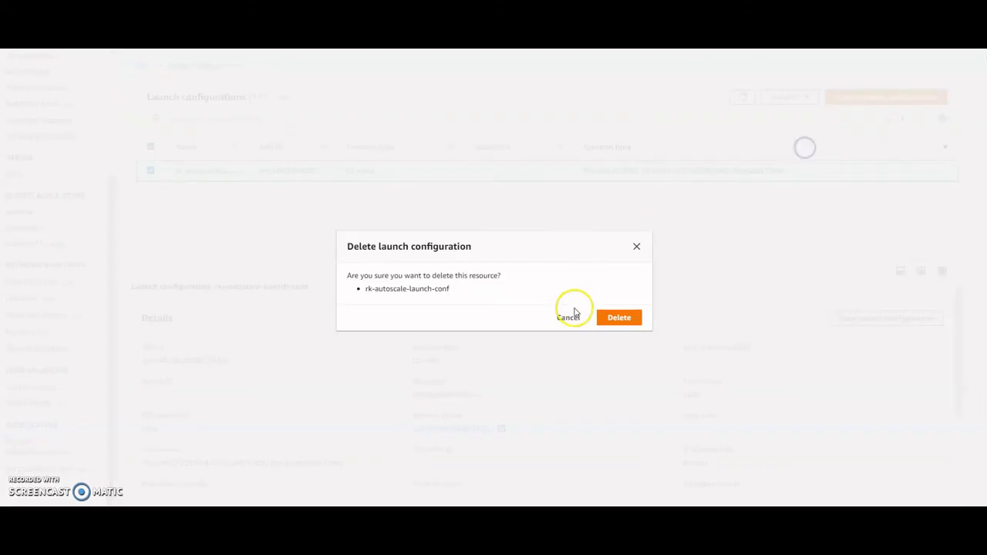
pyautogui.click(608, 315)
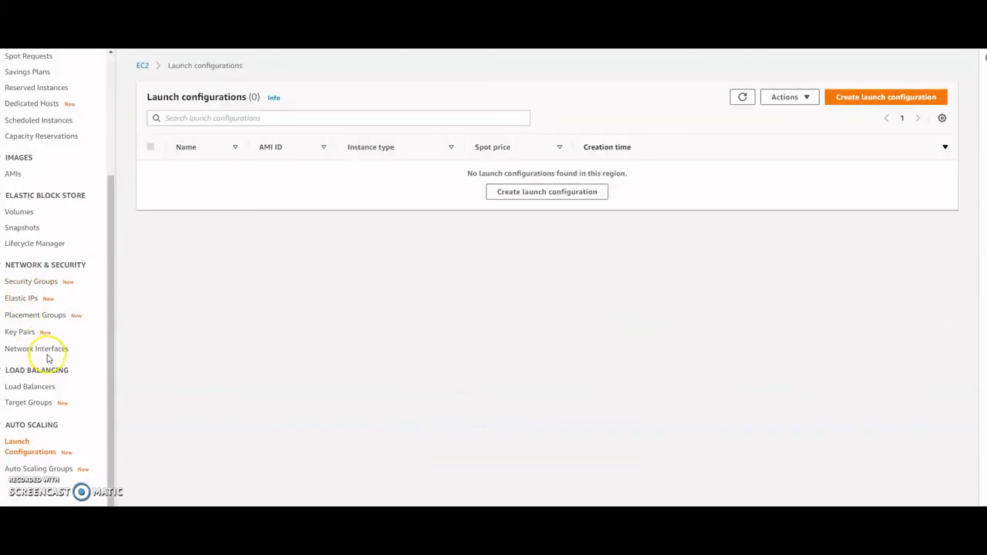
# - Open the load balancers list, then bring up the Classic-LB website window and reload its page to test availability
pyautogui.click(36, 388)
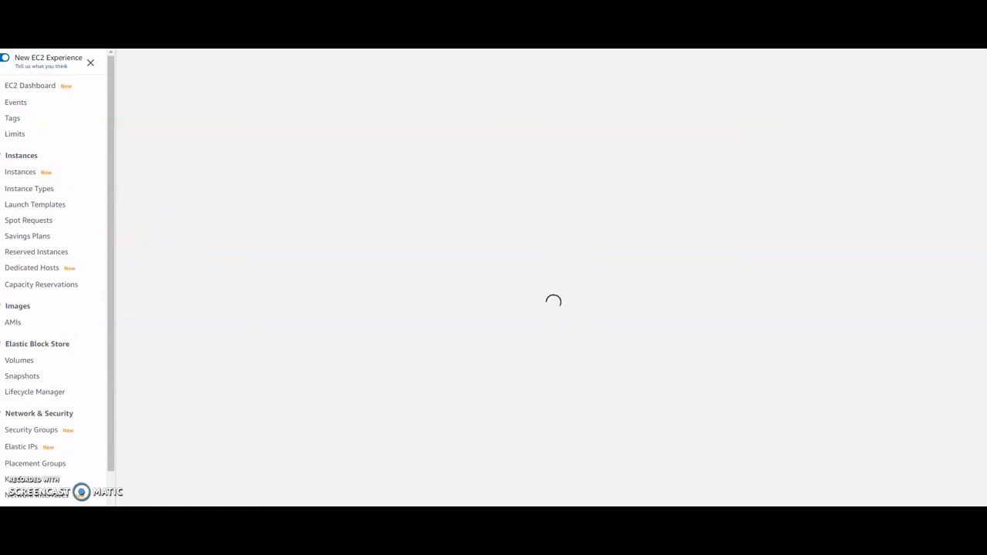
pyautogui.click(295, 484)
pyautogui.click(357, 101)
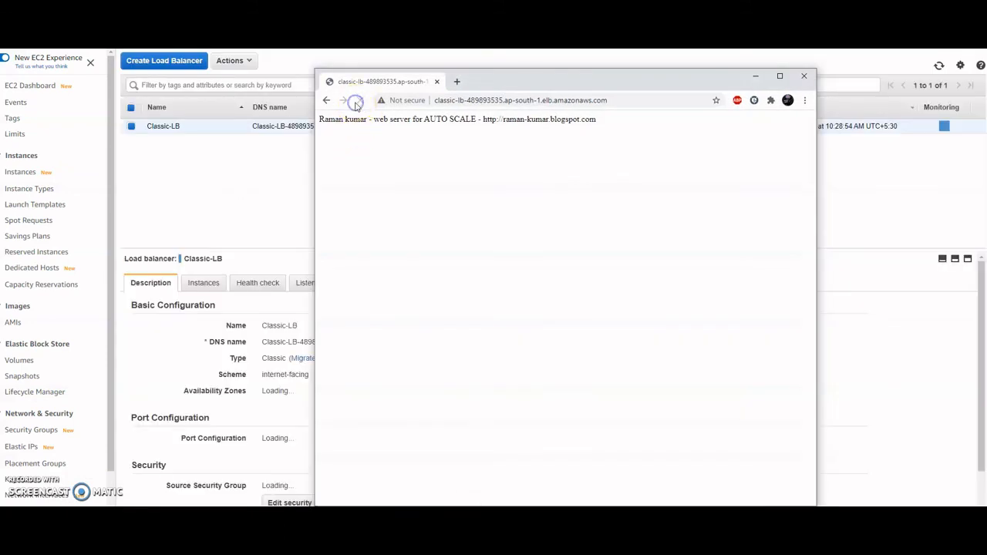
# - Return to the EC2 console, delete the load balancer Classic-LB and confirm the deletion
pyautogui.click(193, 164)
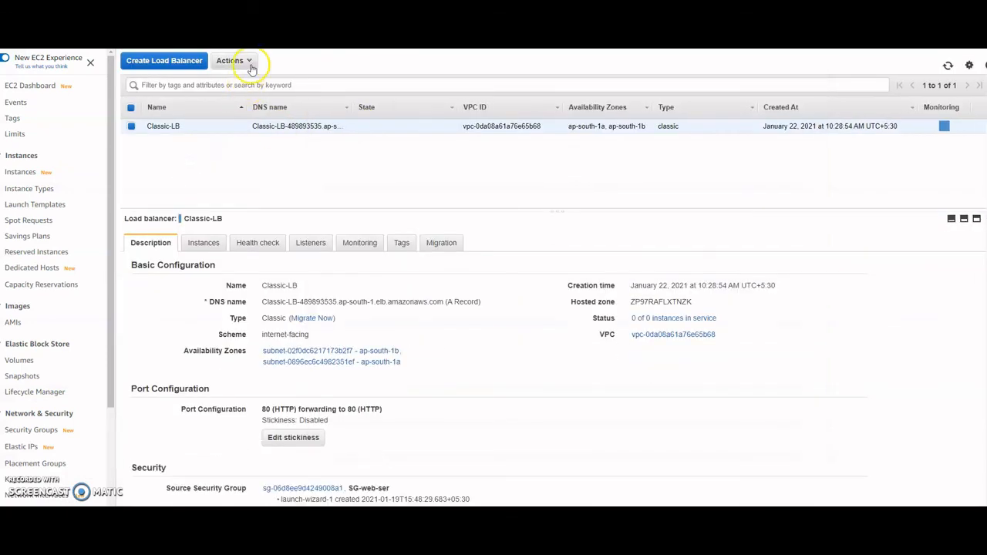
pyautogui.click(248, 62)
pyautogui.click(231, 164)
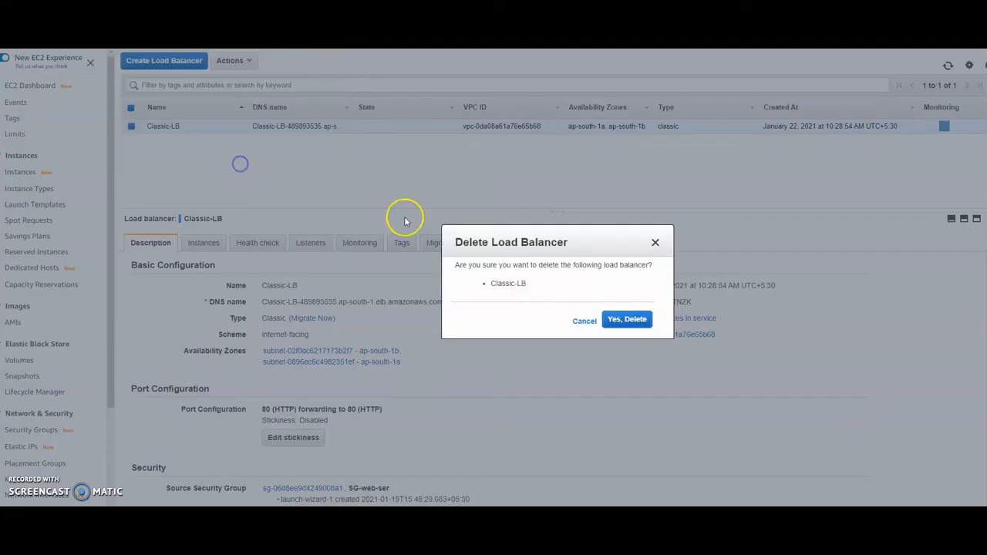
pyautogui.click(619, 321)
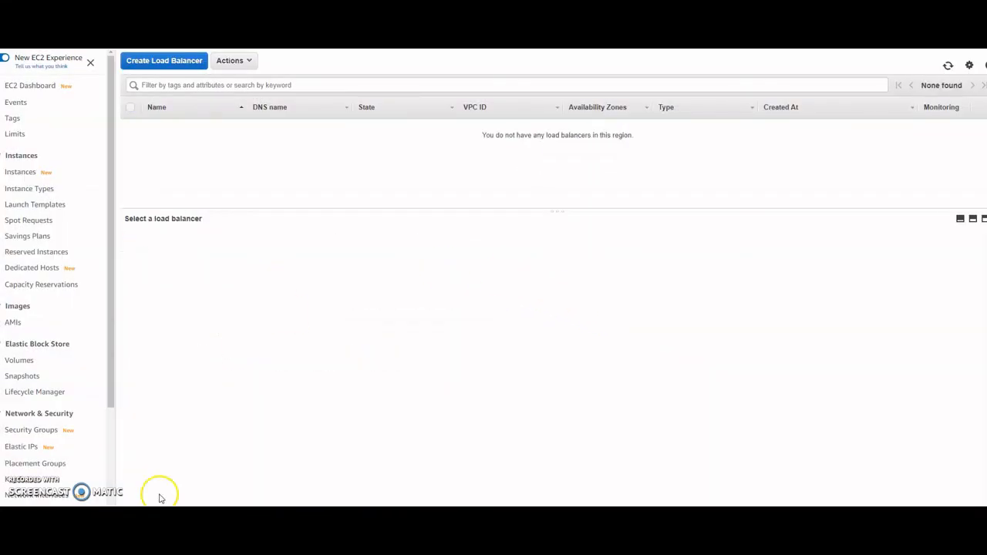
# - Bring the Classic-LB website window back up and reload its page to check access without the load balancer
pyautogui.moveTo(182, 516)
pyautogui.click(297, 487)
pyautogui.click(365, 102)
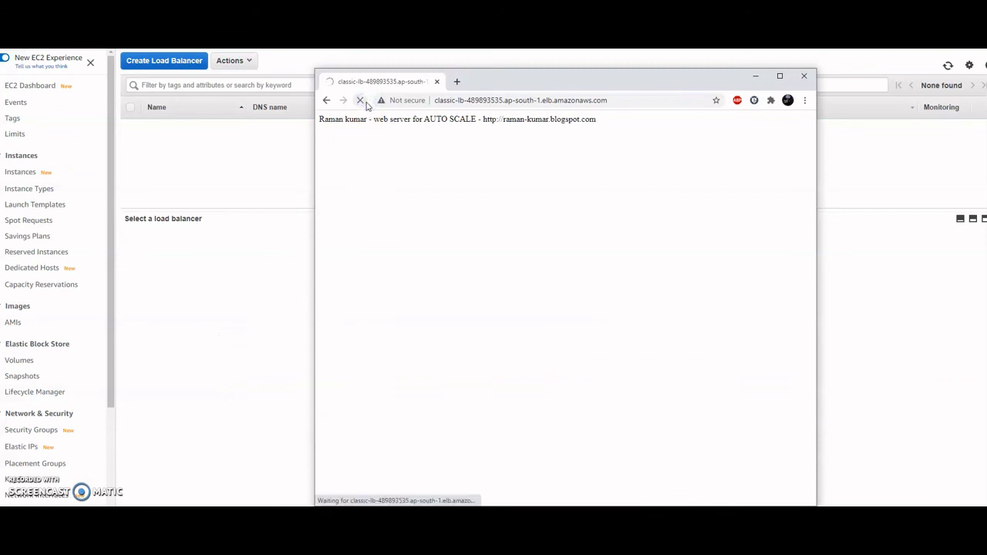
pyautogui.click(370, 137)
# - From the EC2 dashboard, open the running instances and remove the running-state filter to check all instance states
pyautogui.click(37, 88)
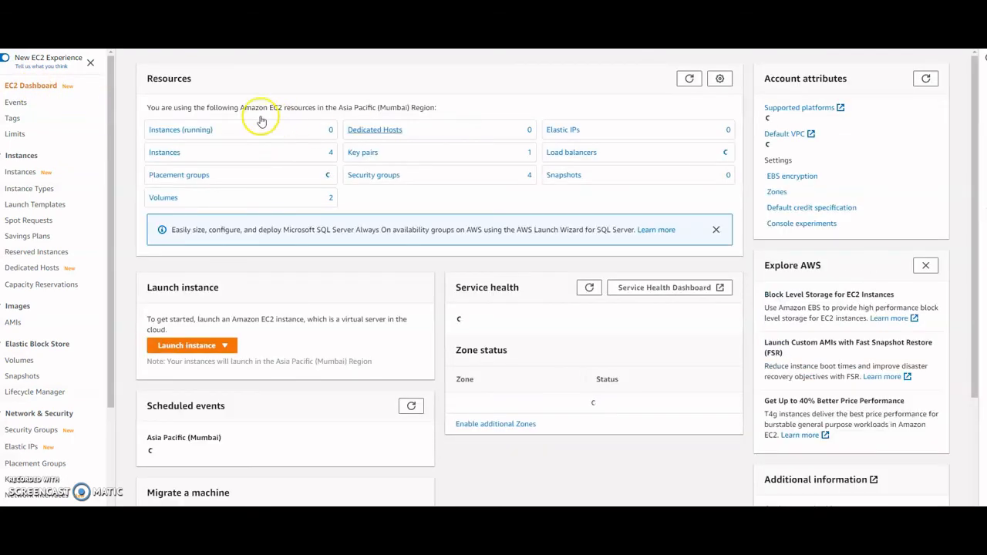
pyautogui.click(177, 130)
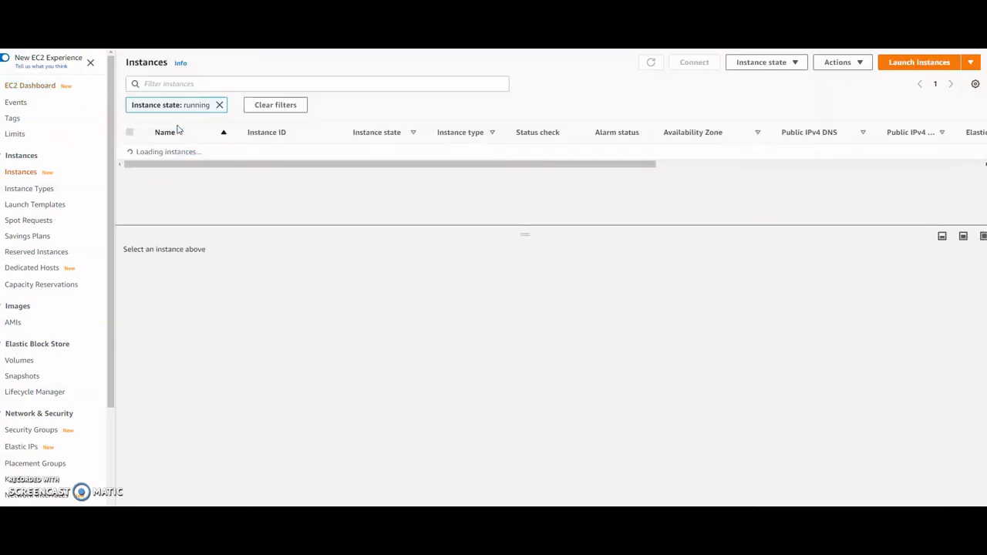
pyautogui.click(219, 105)
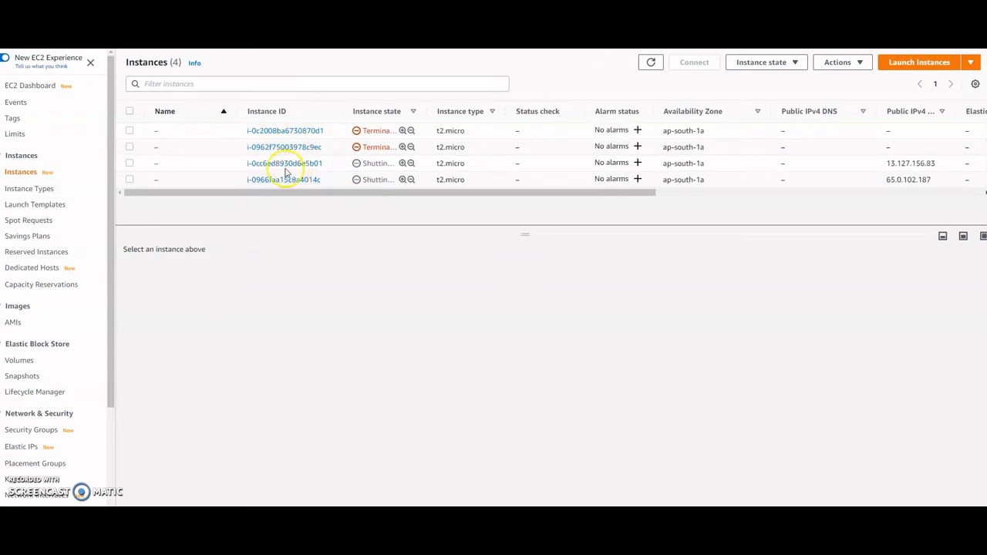
# - Copy the Classic-LB website address, load it in a new incognito window moved slightly aside, and return to the EC2 instances list
pyautogui.click(296, 481)
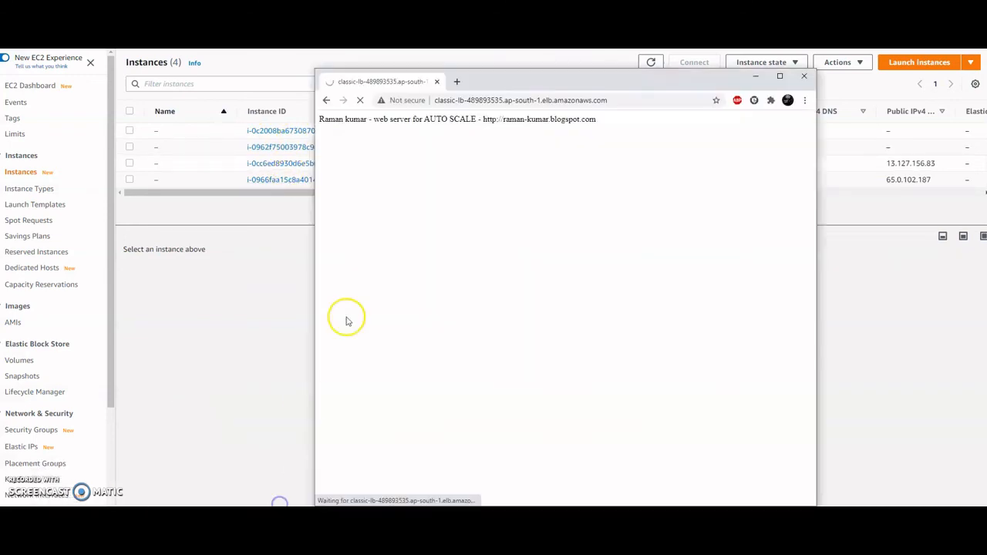
pyautogui.click(617, 101)
pyautogui.hotkey('ctrl', 'c')
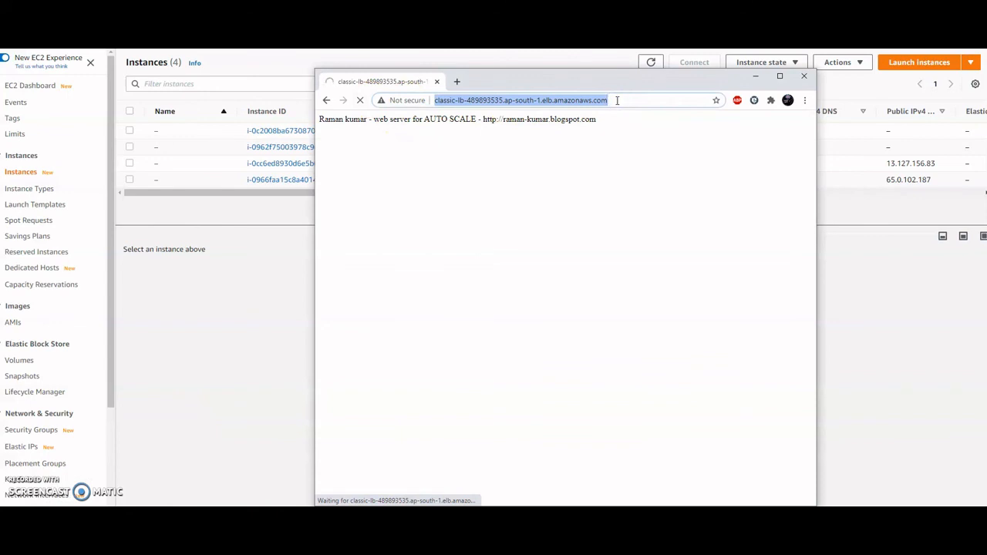
pyautogui.click(804, 101)
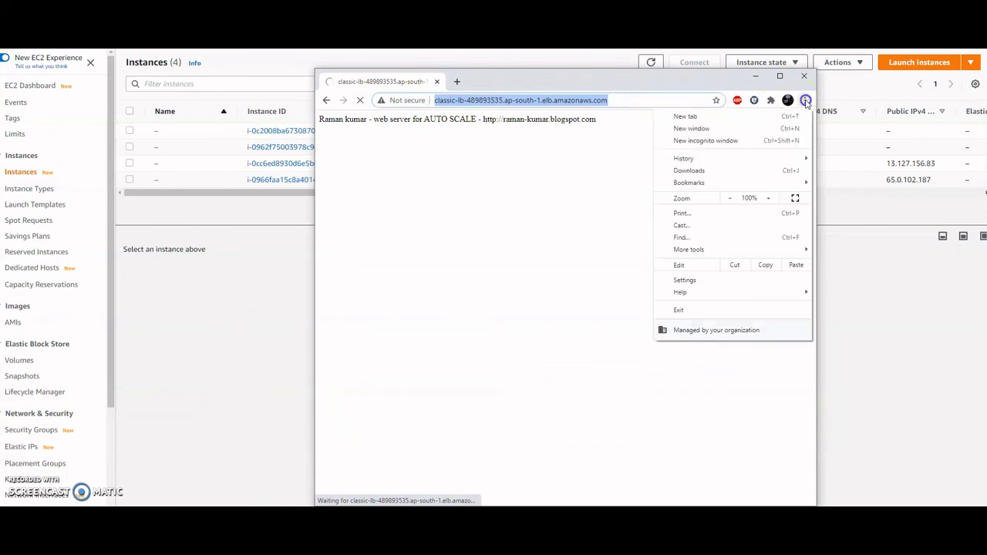
pyautogui.click(711, 137)
pyautogui.hotkey('ctrl', 'v')
pyautogui.press('Return')
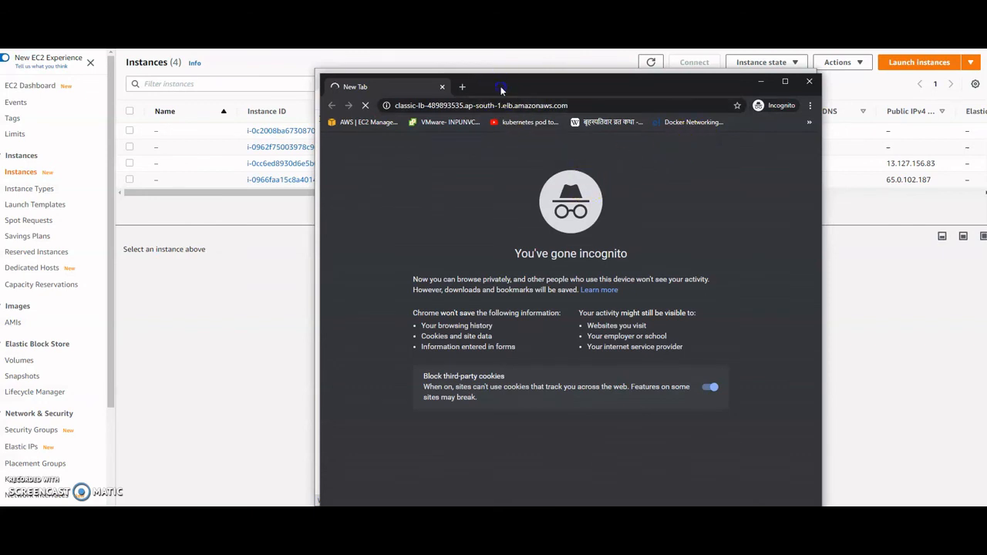
pyautogui.moveTo(500, 88); pyautogui.dragTo(540, 93)
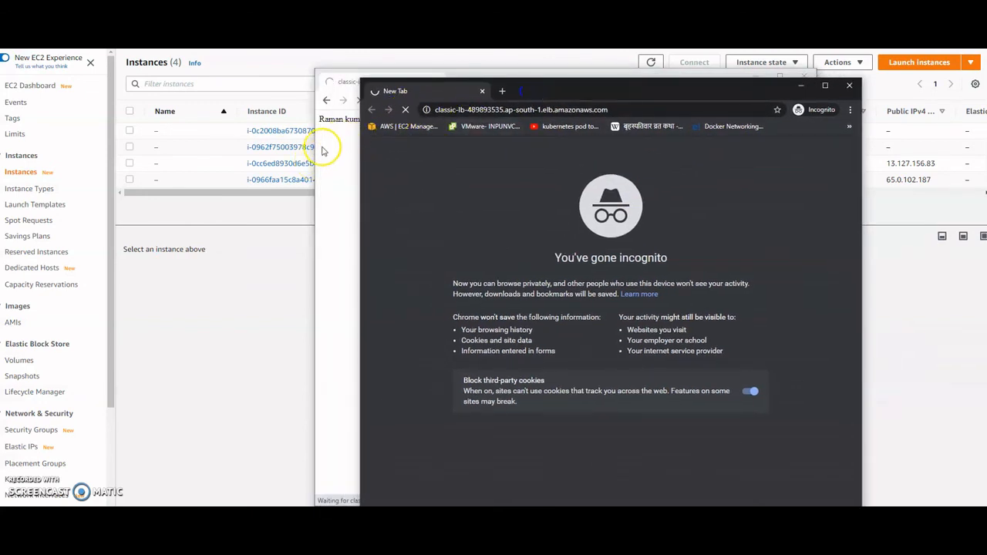
pyautogui.click(261, 315)
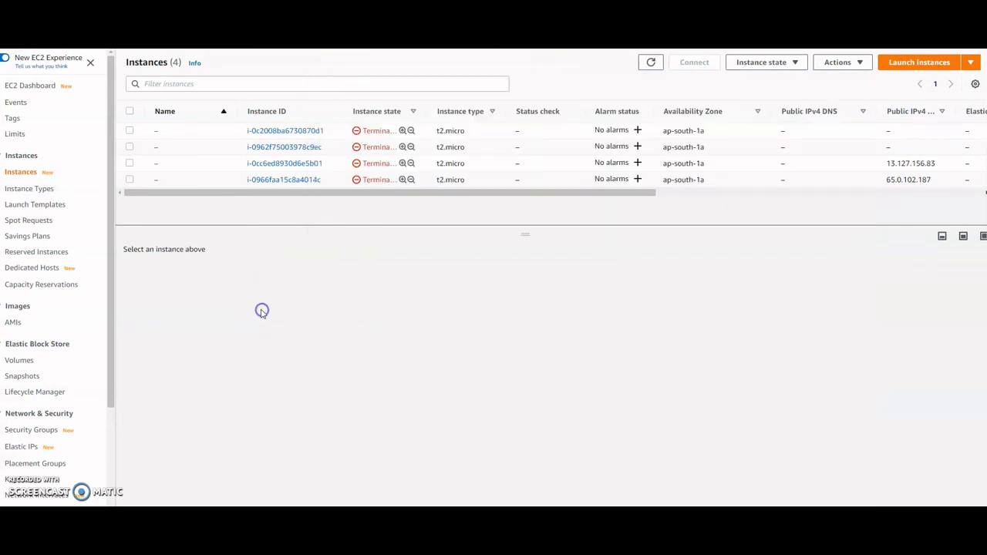
pyautogui.scroll(-3, 69, 262)
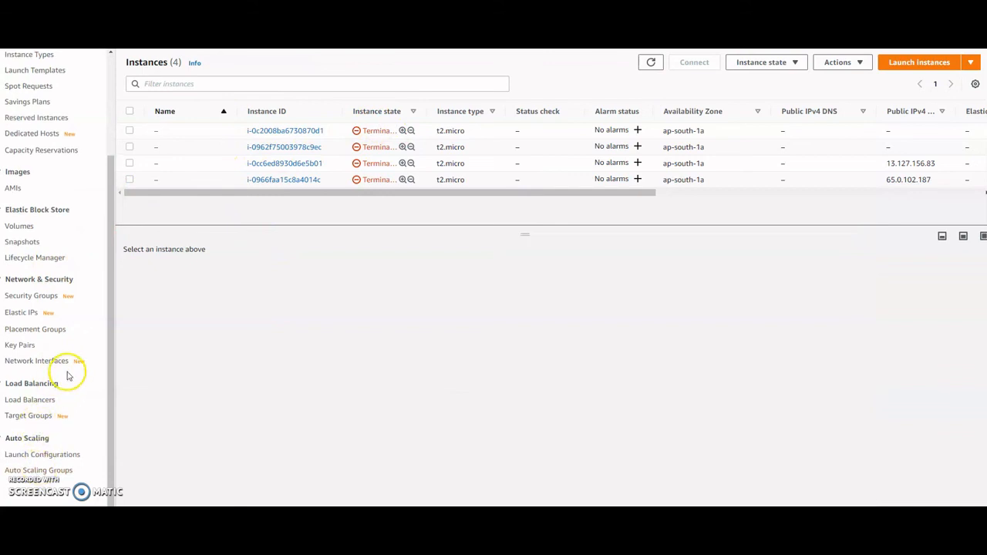
pyautogui.scroll(3, 67, 375)
pyautogui.scroll(-3, 67, 355)
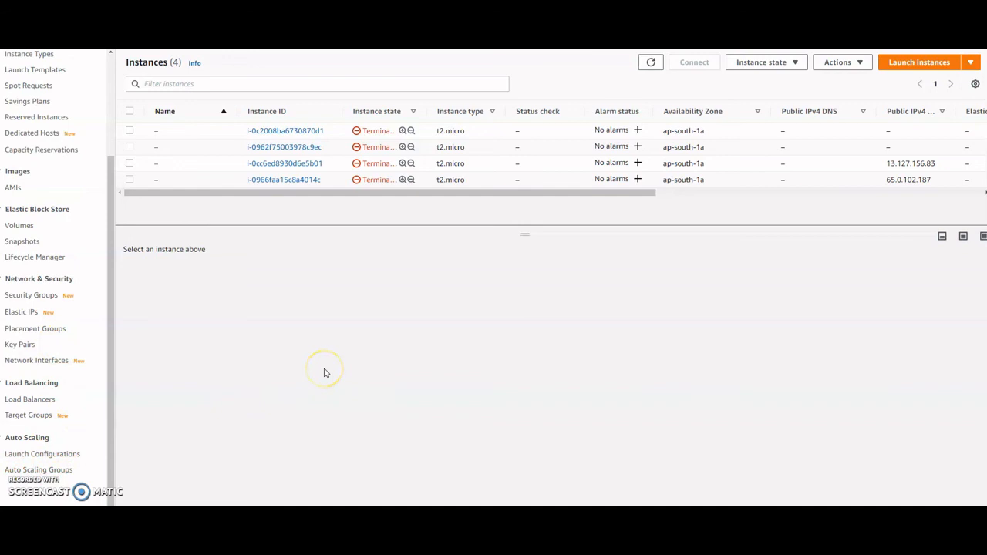
pyautogui.click(300, 365)
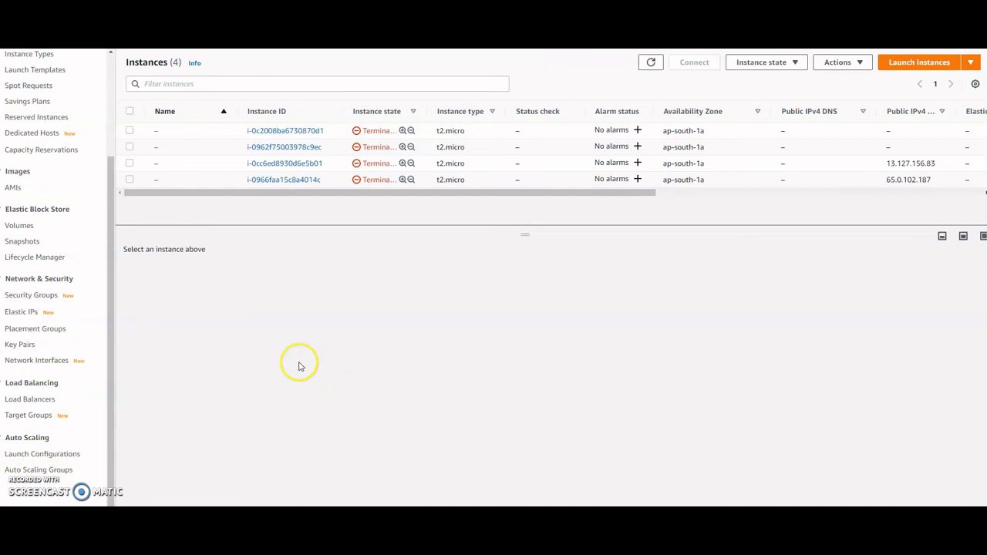